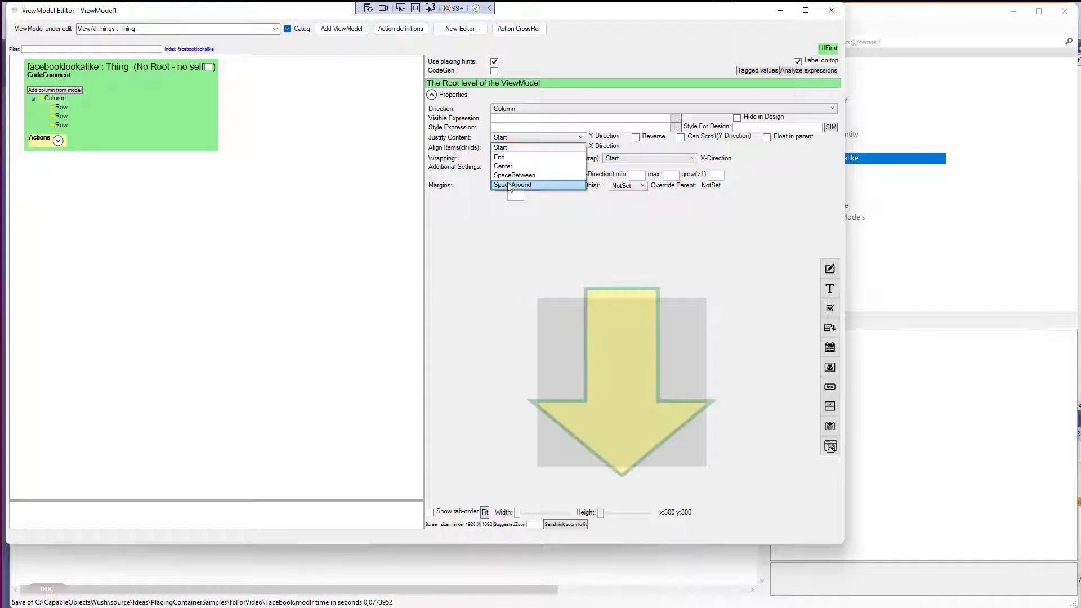
Choose the root level's Justify Content option and select the first Row under the Column.
click(508, 185)
click(511, 148)
click(509, 196)
click(62, 107)
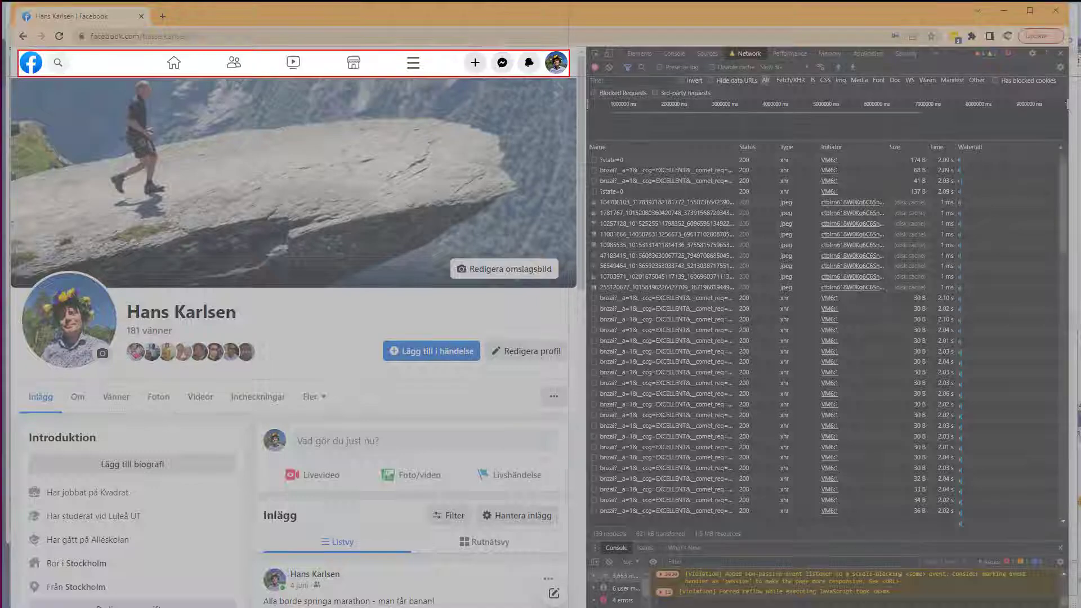
Launch Paint from the Start menu search.
key(super)
text(paint)
key(Return)
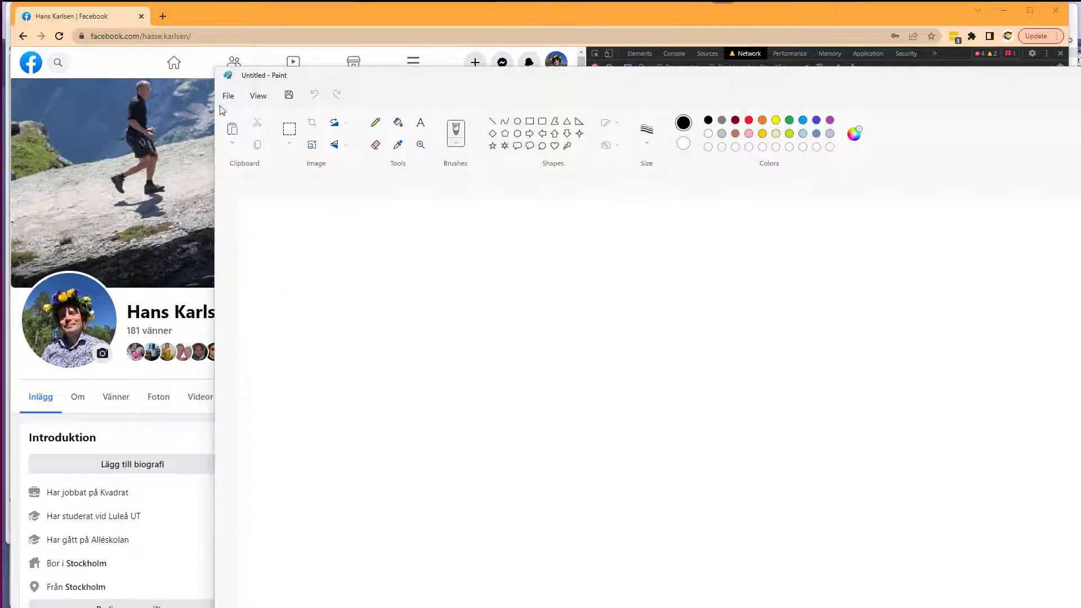
Paste the captured Facebook top bar into Paint and arrange a second Paint window below it.
key(ctrl+v)
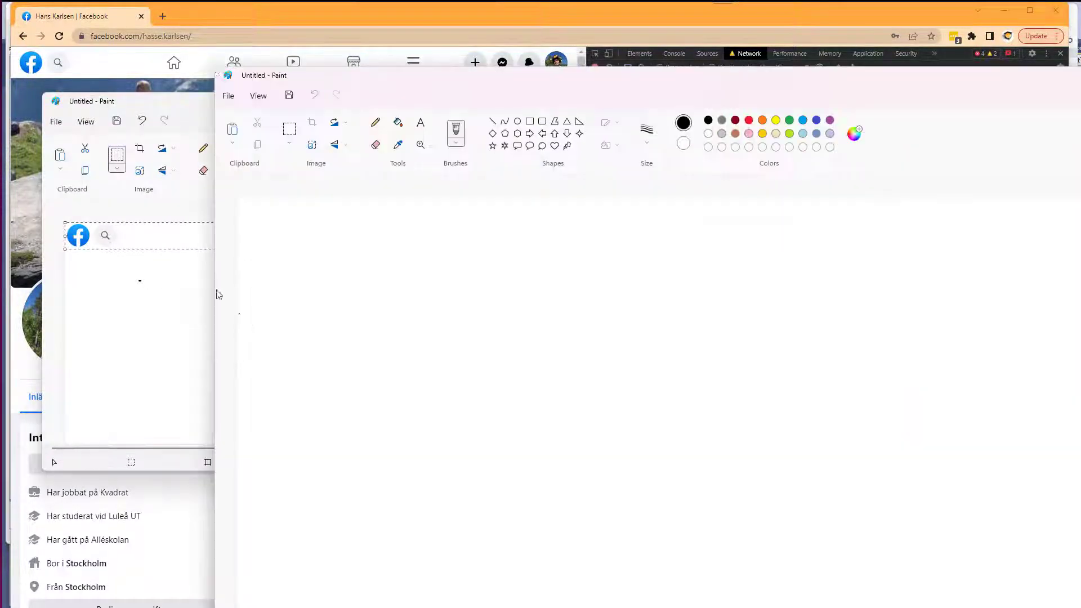
drag(213, 66, 546, 344)
drag(760, 359, 473, 238)
scroll(419, 394, down, 3)
drag(419, 432, 287, 362)
drag(405, 229, 254, 417)
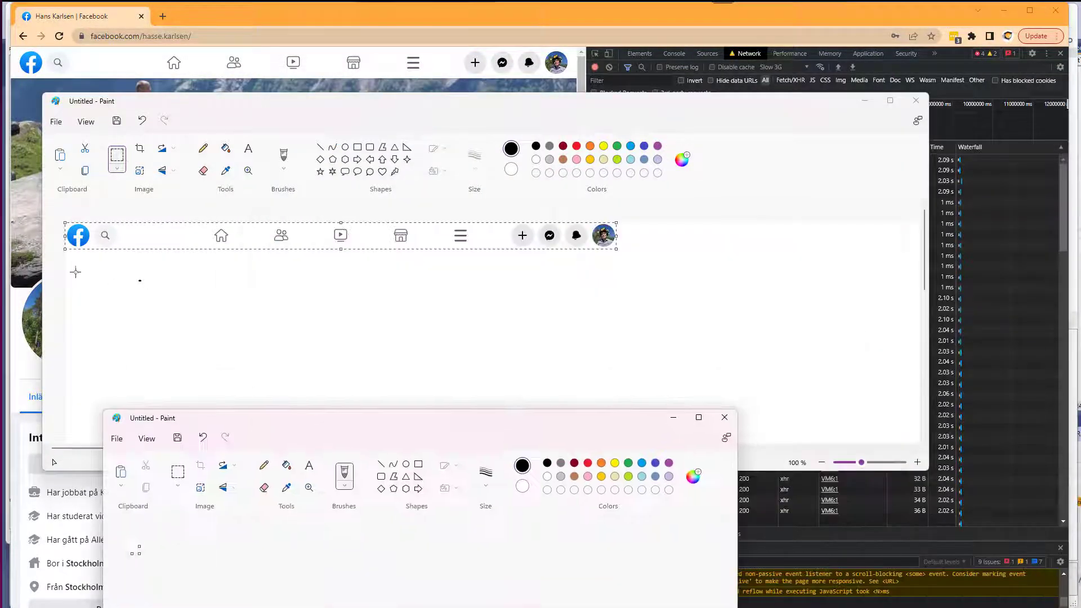
Zoom in, select the Facebook logo and copy it into the second Paint window.
click(75, 272)
scroll(75, 273, up, 3)
drag(70, 228, 170, 332)
key(ctrl+c)
click(166, 599)
key(ctrl+v)
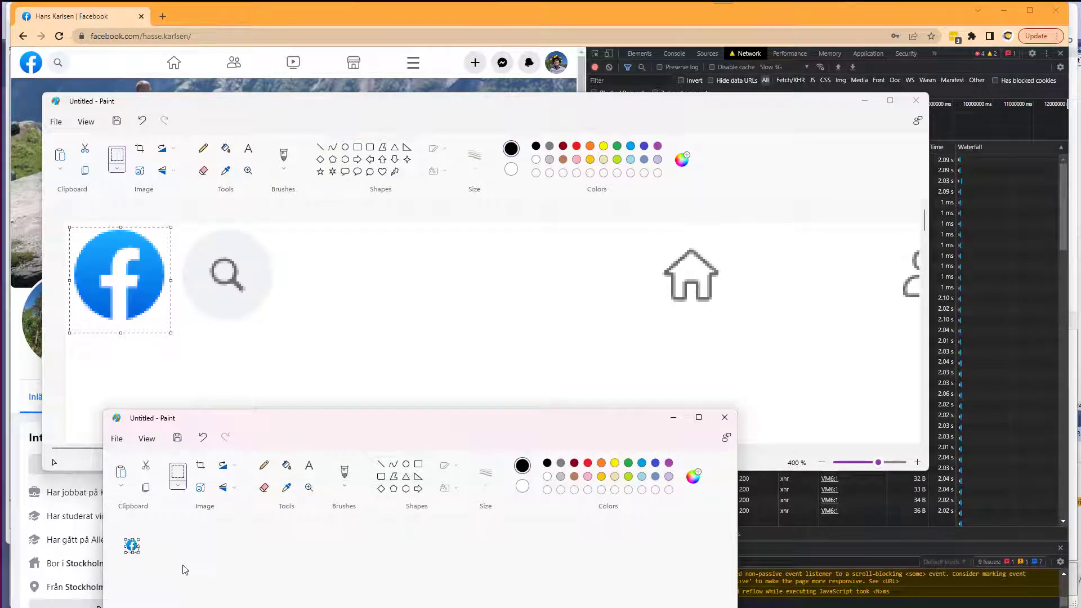
Fit the logo image, copy it and paste it into the ViewModel row as an image column named logo.
scroll(183, 566, up, 4)
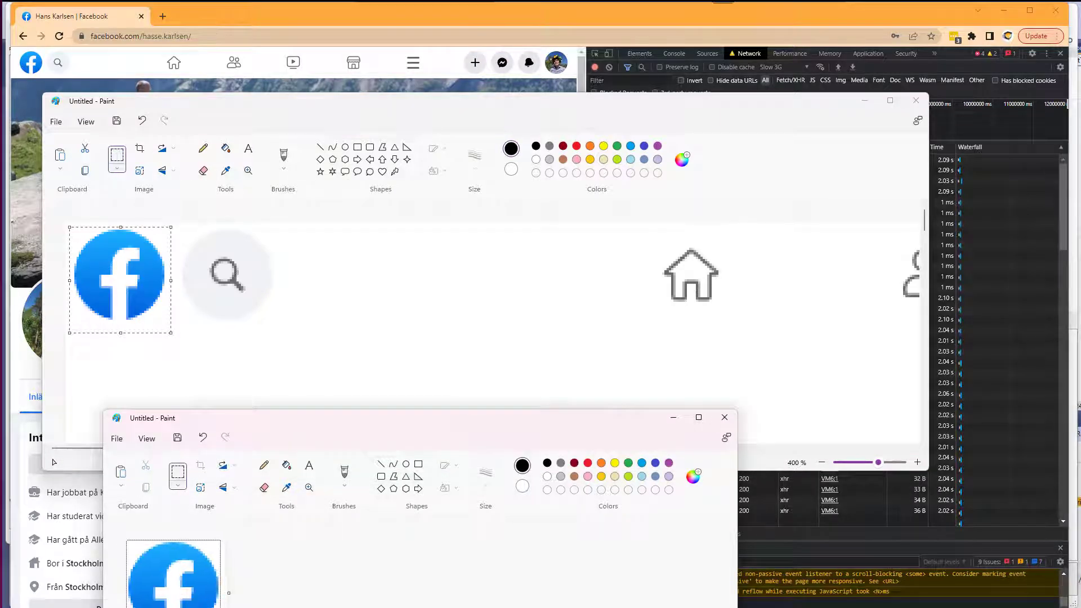
drag(329, 426, 338, 290)
key(ctrl+a)
key(ctrl+c)
key(alt+Tab)
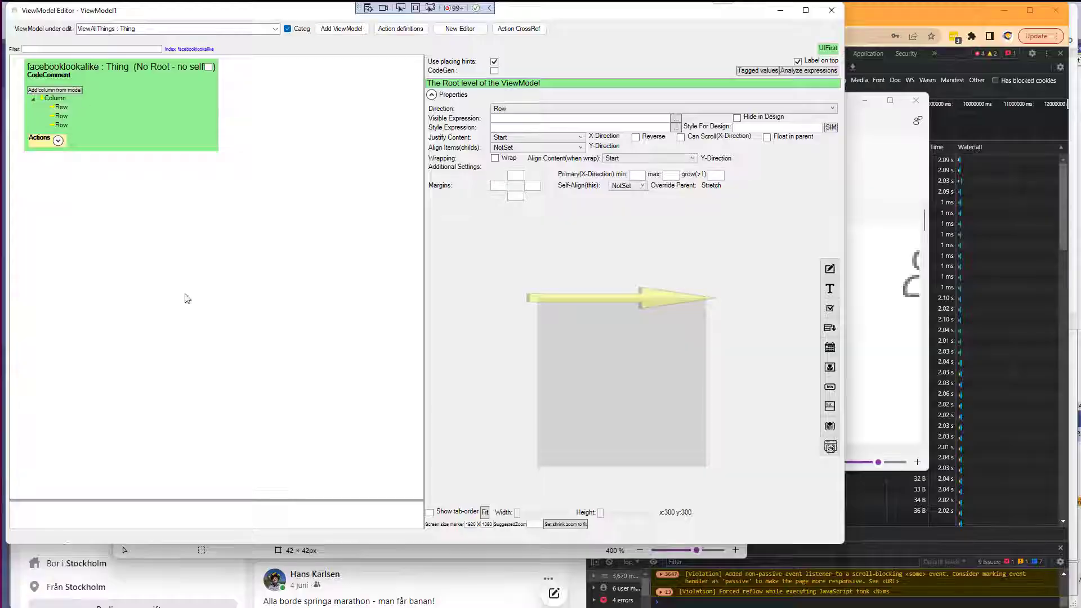
key(ctrl+v)
text(logo)
key(Return)
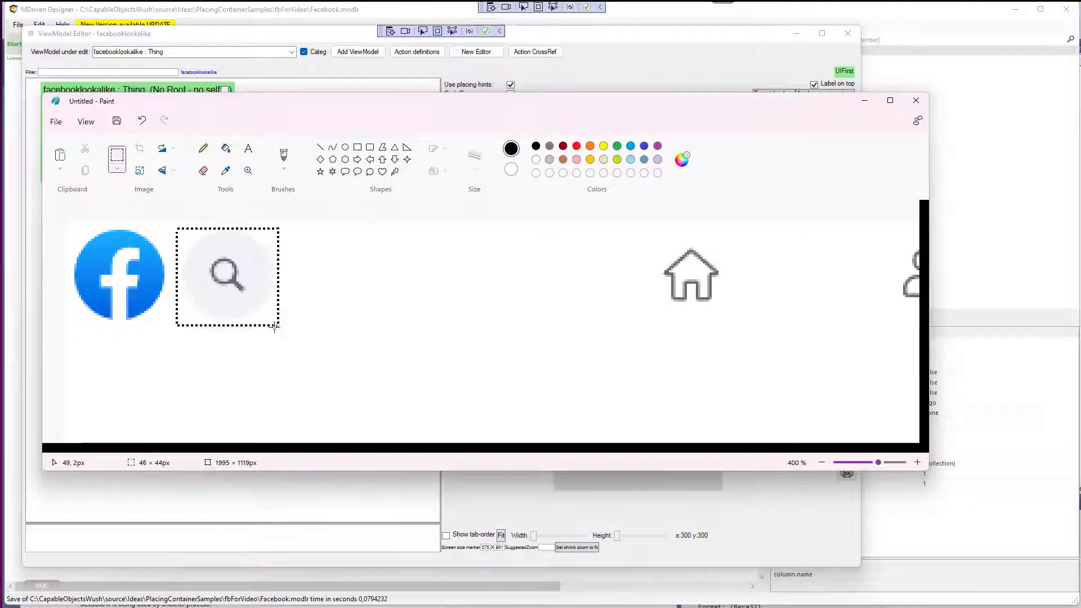
Copy the search icon from Paint and add it to the row as an image column named search.
key(ctrl+c)
key(alt+Tab)
key(ctrl+v)
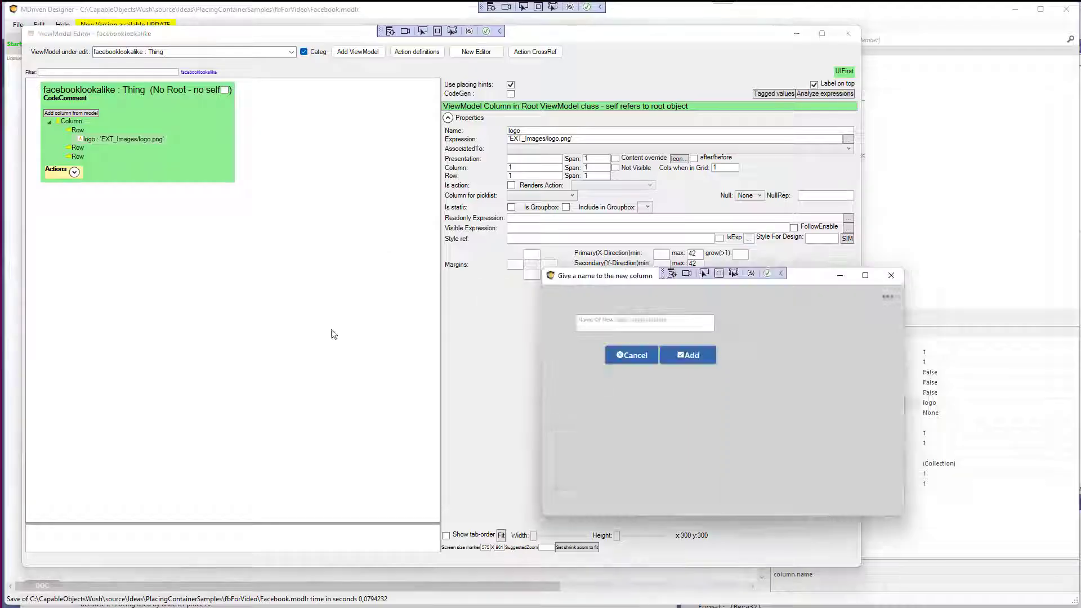
click(607, 326)
text(search)
key(Return)
Copy the home icon into the second Paint window and select the whole image.
key(alt+Tab)
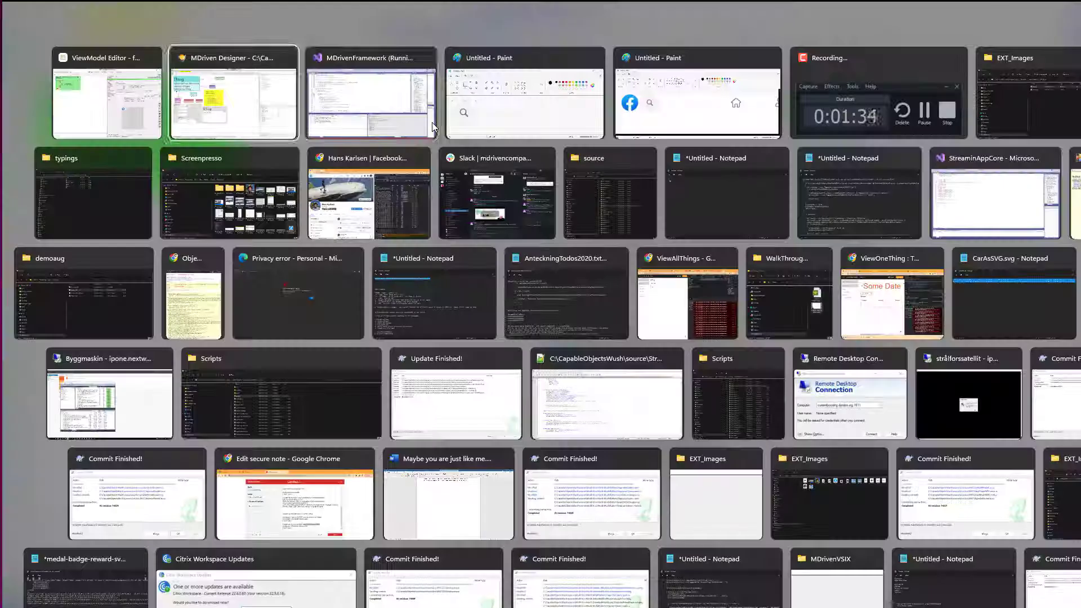
mouse_move(182, 449)
mouse_down()
mouse_move(248, 457)
mouse_move(230, 455)
mouse_up()
drag(392, 235, 491, 323)
key(ctrl+c)
key(alt+Tab)
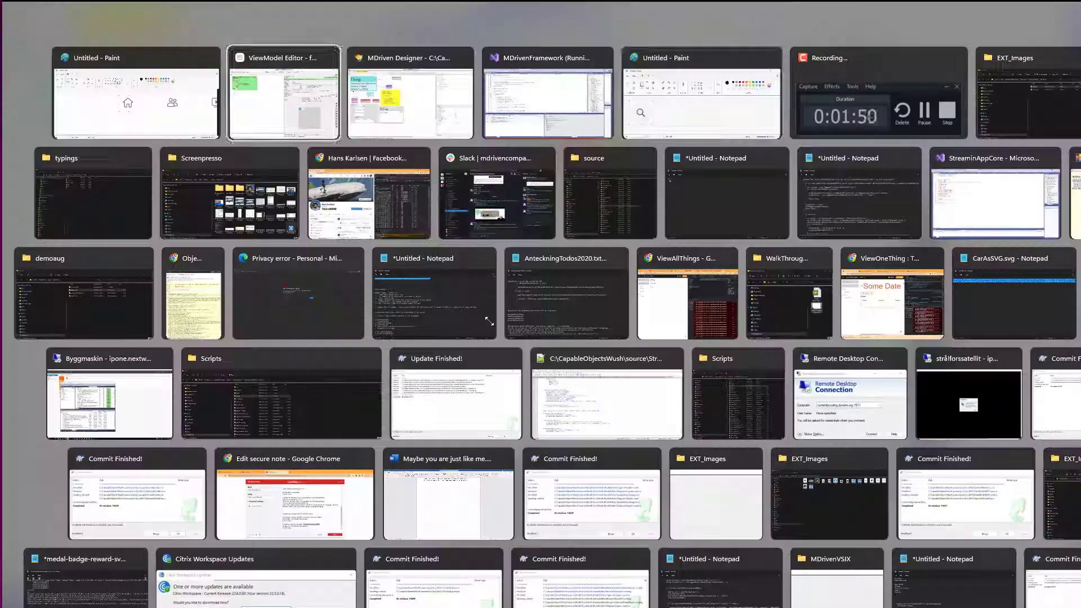
key(ctrl+v)
drag(210, 469, 189, 448)
click(242, 500)
key(ctrl+a)
click(333, 437)
Select the row and paste the home icon as an image column named home.
key(alt+Tab)
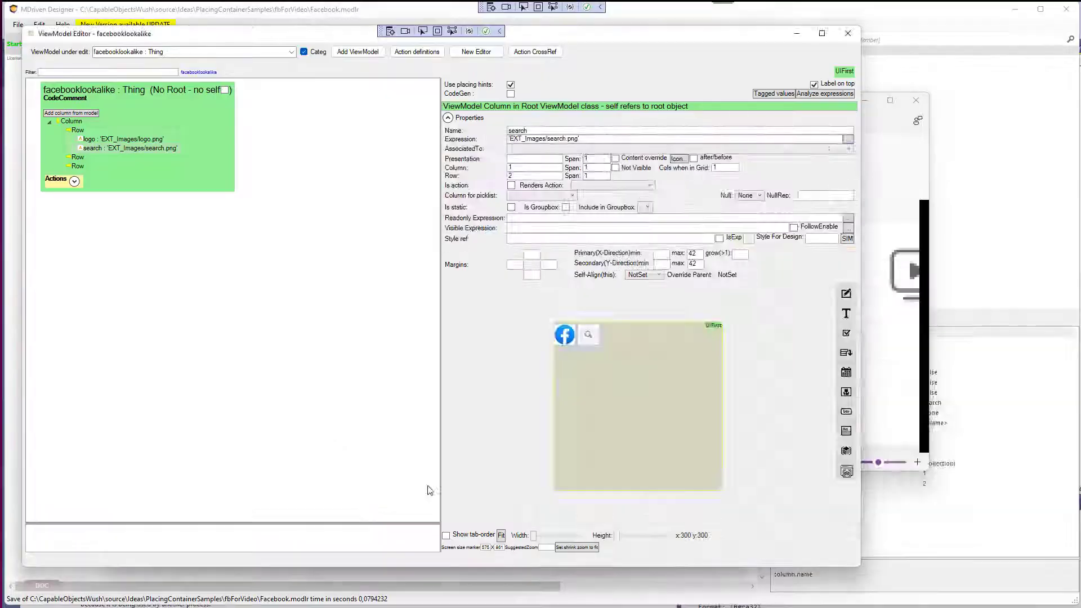
click(77, 130)
click(846, 474)
text(h)
key(Return)
Copy the friends icon from the Facebook screenshot into the second Paint window.
key(alt+Tab)
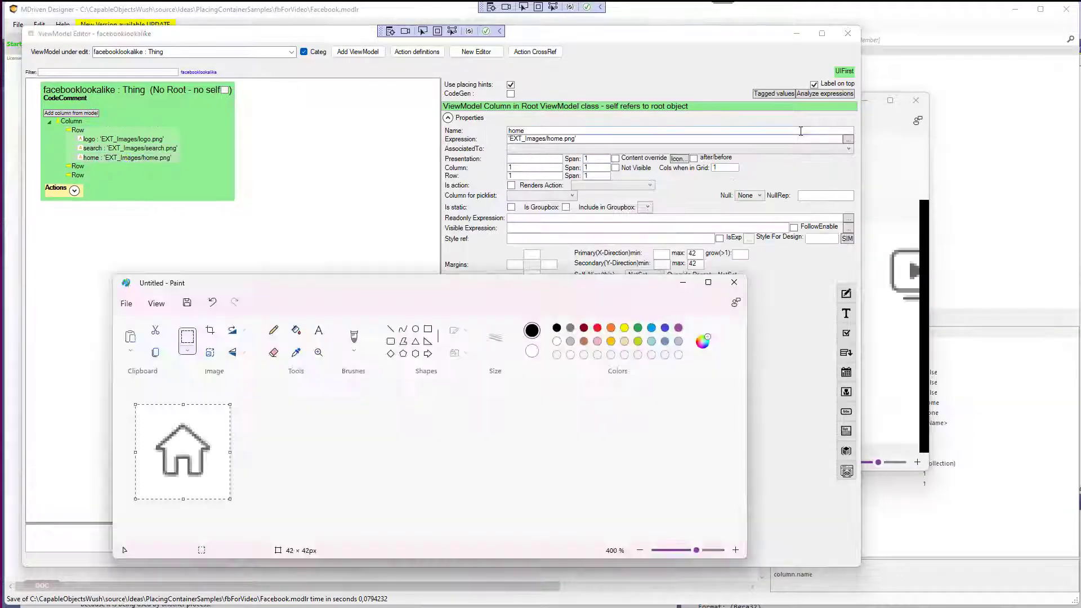
key(alt+Tab)
drag(635, 236, 728, 319)
key(ctrl+c)
key(alt+Tab)
key(ctrl+v)
drag(161, 435, 185, 454)
click(273, 451)
Paste the friends icon as an image column named friends and clear its Presentation value.
key(alt+Tab)
click(846, 472)
click(639, 323)
text(friends)
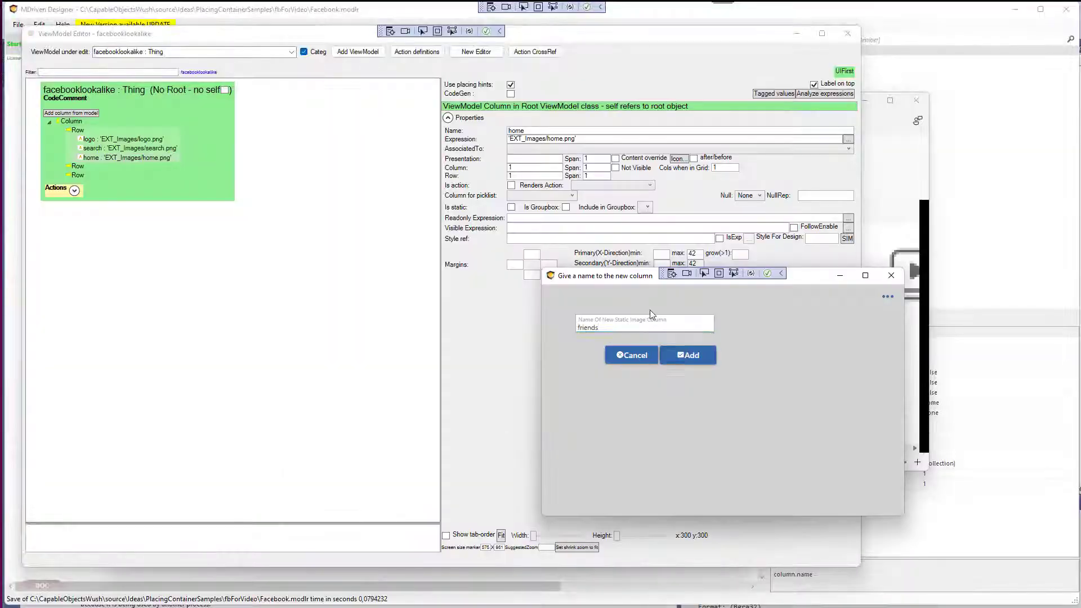
key(Return)
double_click(539, 159)
key(Delete)
Scroll the screenshot and copy the video icon into the second Paint window.
key(alt+Tab)
drag(259, 449, 343, 449)
drag(432, 235, 524, 320)
key(ctrl+c)
key(alt+Tab)
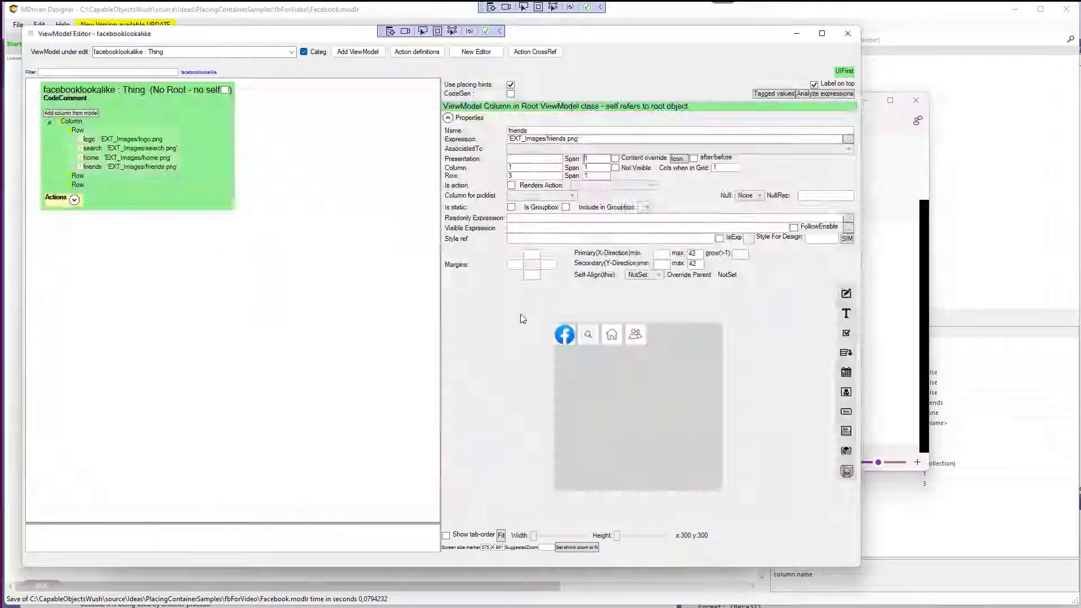
key(alt+Tab)
key(ctrl+v)
drag(170, 450, 178, 462)
click(326, 455)
Paste the video icon into the row as an image column named videos.
key(alt+Tab)
click(846, 472)
click(628, 325)
text(video)
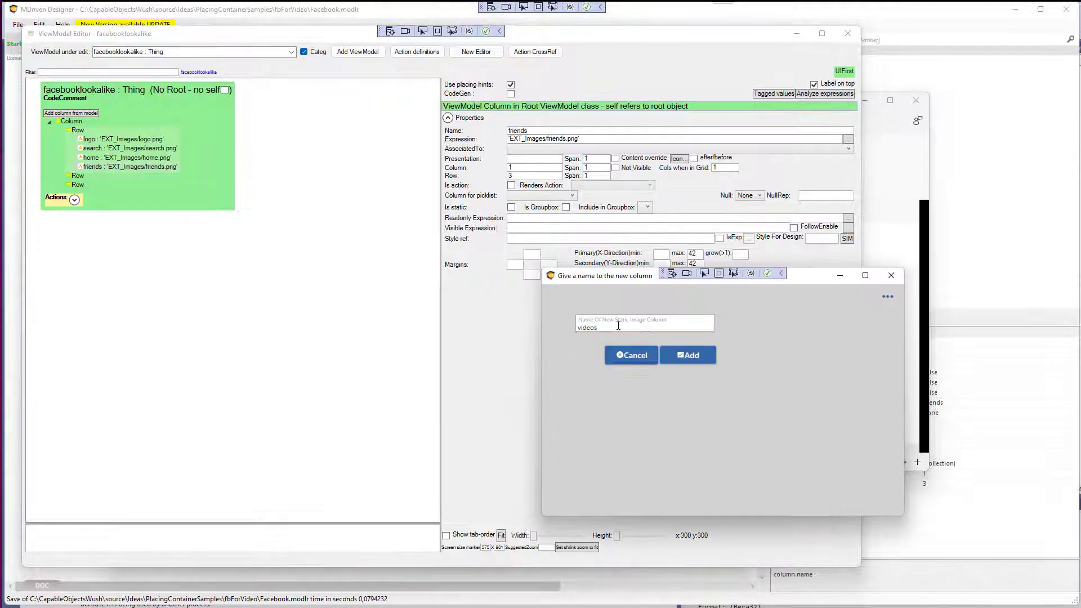
key(Return)
Copy the marketplace icon into the second Paint window and fit its canvas.
key(alt+Tab)
key(alt+Tab)
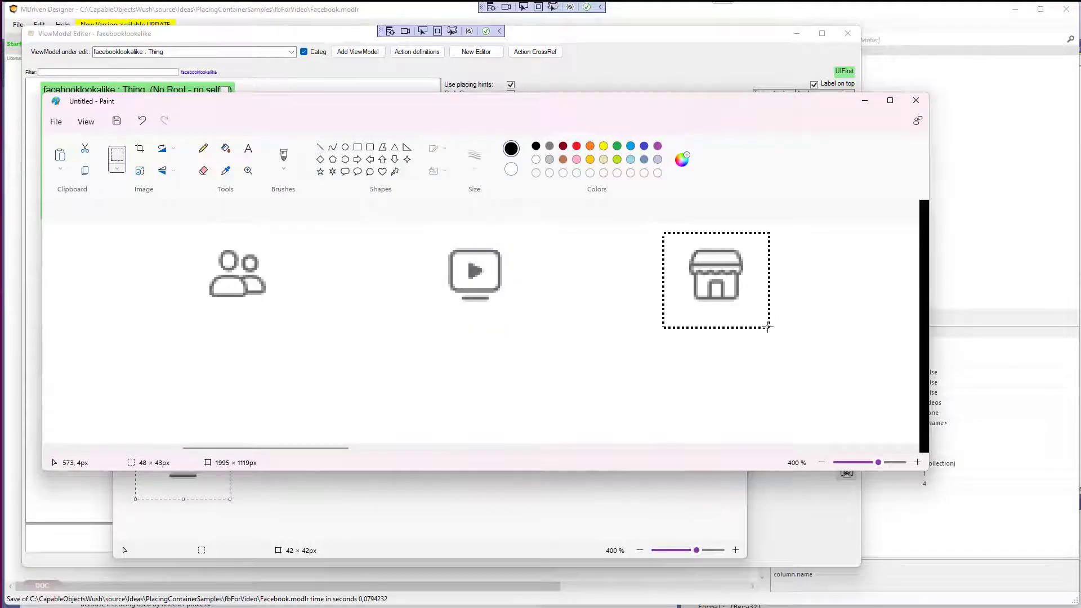
key(ctrl+c)
key(alt+Tab)
key(alt+Tab)
key(ctrl+v)
drag(194, 461, 181, 460)
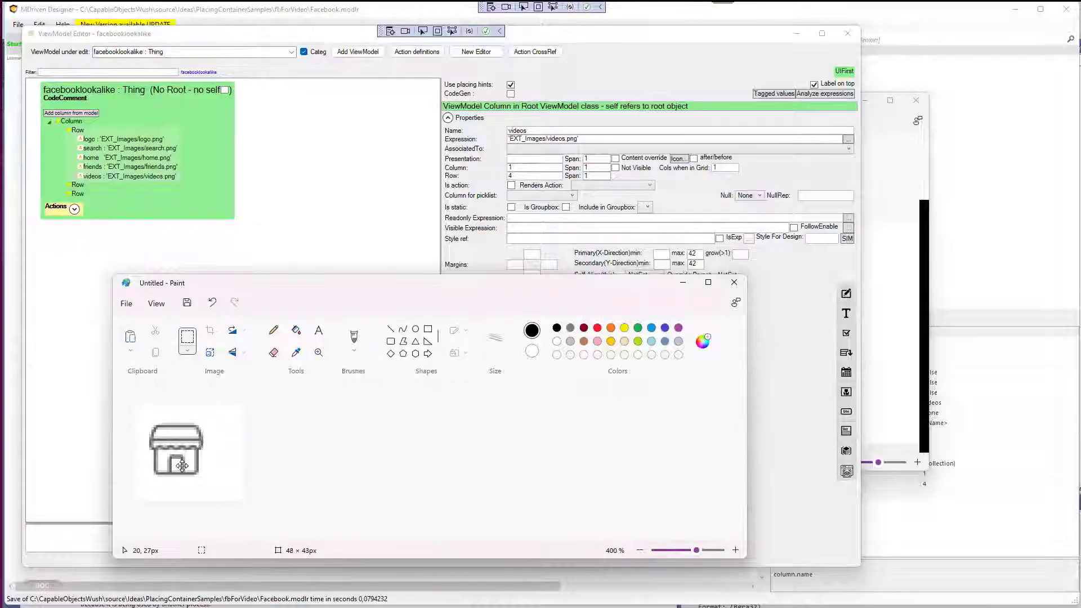
drag(245, 502, 231, 499)
drag(169, 448, 174, 453)
click(276, 446)
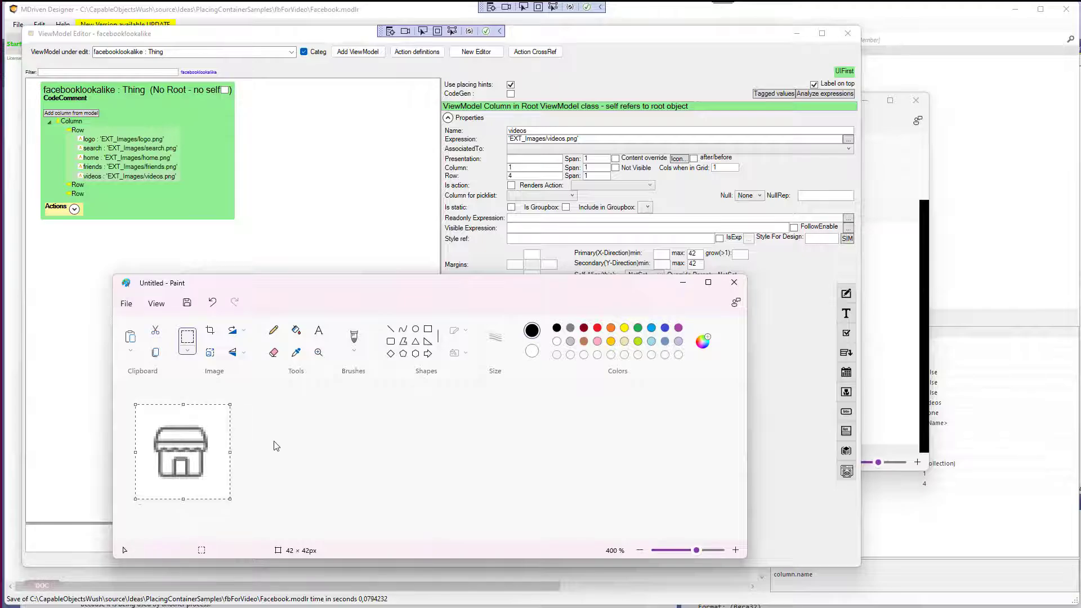
Paste the marketplace icon into the row as an image column named house.
key(alt+Tab)
drag(846, 472, 667, 350)
text(house)
click(668, 355)
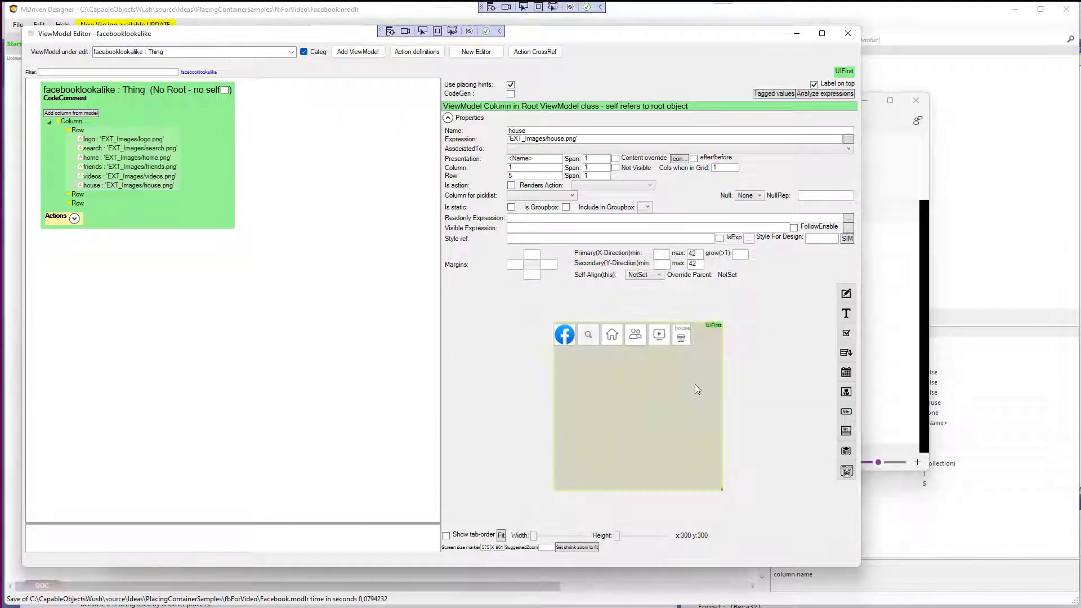
Scroll the screenshot and copy the menu icon into the second Paint window.
key(alt+Tab)
drag(284, 449, 391, 449)
drag(344, 238, 418, 319)
key(ctrl+c)
key(alt+Tab)
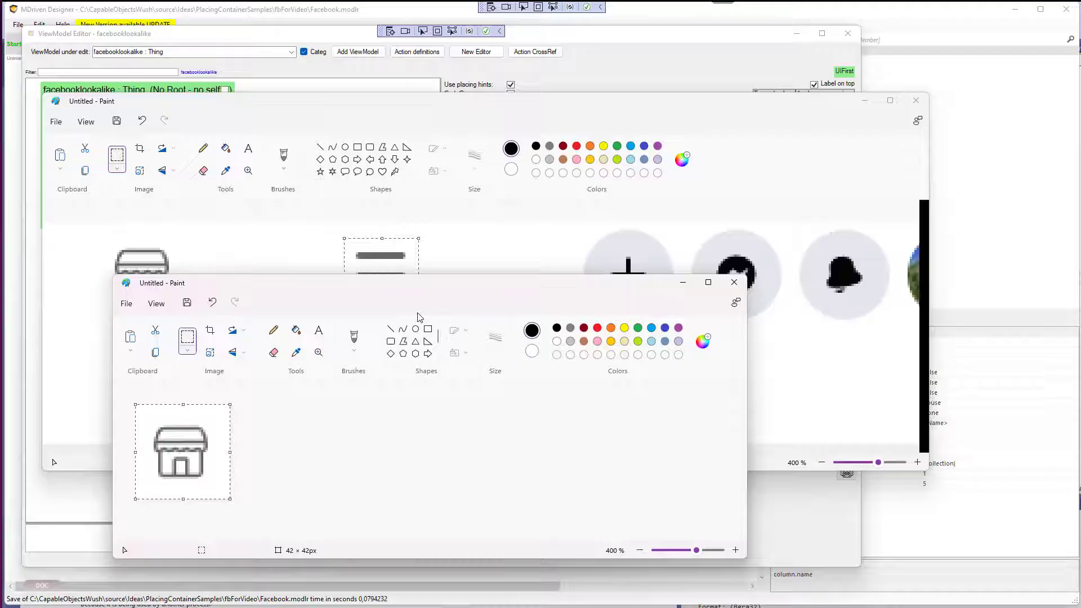
key(ctrl+v)
drag(182, 452, 190, 461)
Paste the menu icon into the row as an image column named menu.
key(alt+Tab)
drag(846, 472, 668, 349)
text(menu)
click(688, 355)
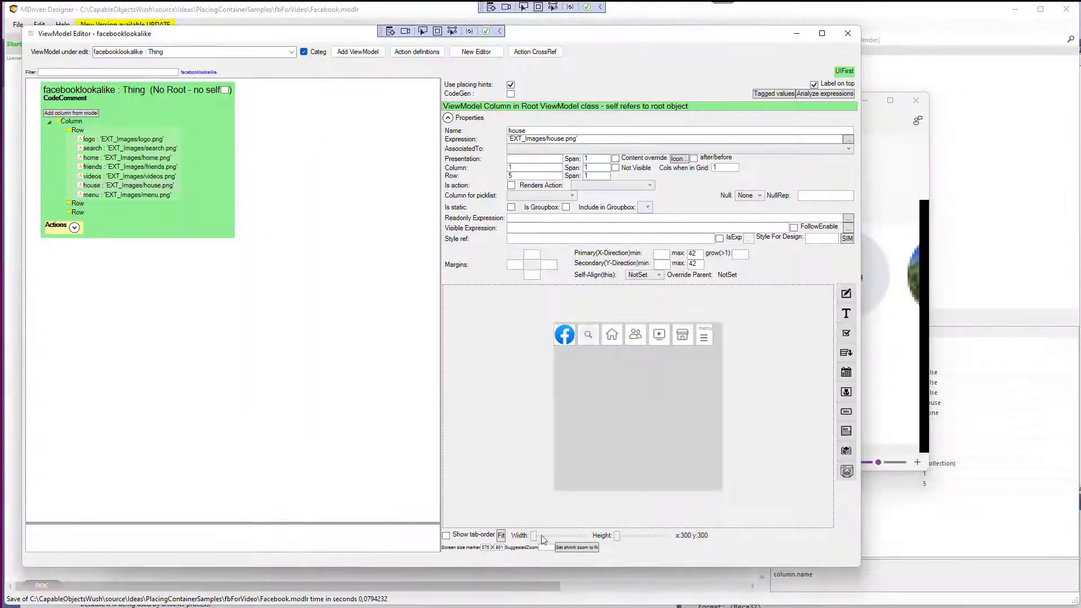
Copy the plus button icon into the second Paint window.
key(alt+Tab)
drag(577, 225, 679, 325)
key(ctrl+c)
key(alt+Tab)
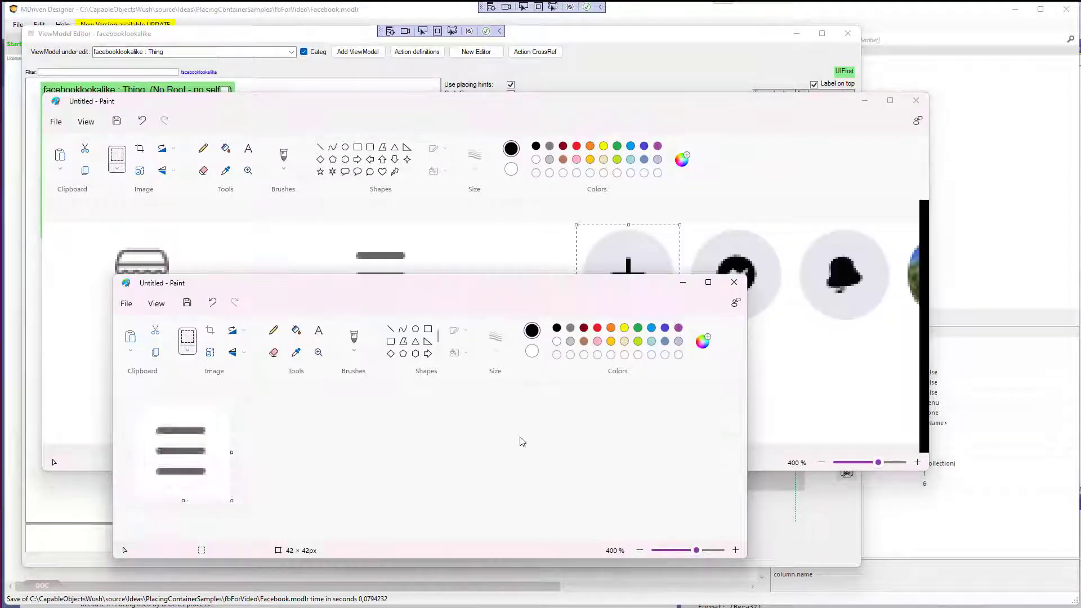
key(ctrl+v)
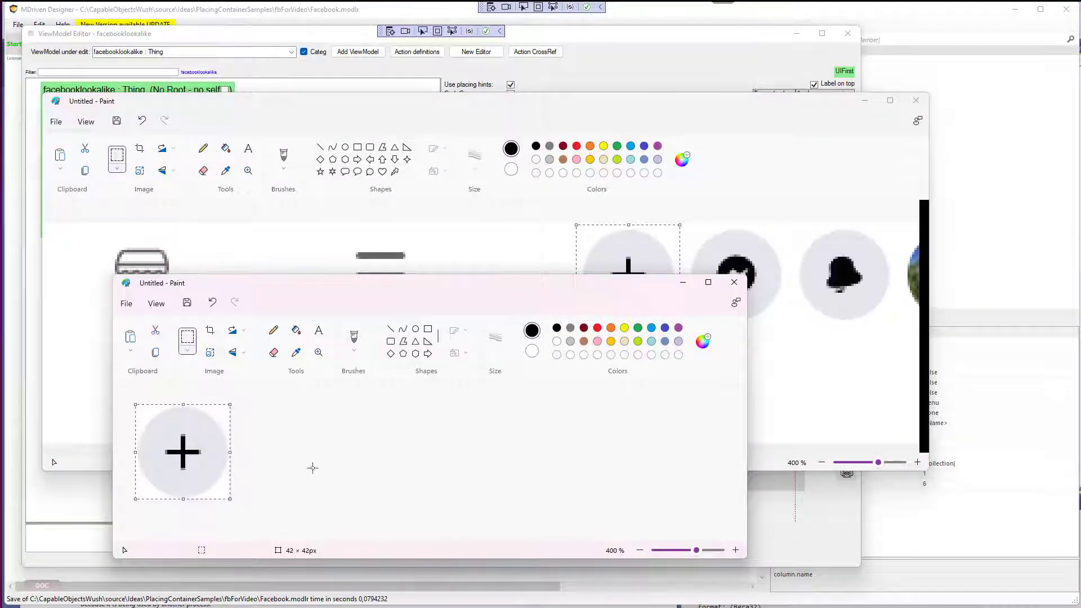
Paste the plus icon into the row as an image column named plus.
key(alt+Tab)
drag(846, 472, 665, 340)
text(plus)
click(688, 355)
Copy the Messenger icon into the second Paint window and fit its canvas.
key(alt+Tab)
click(698, 247)
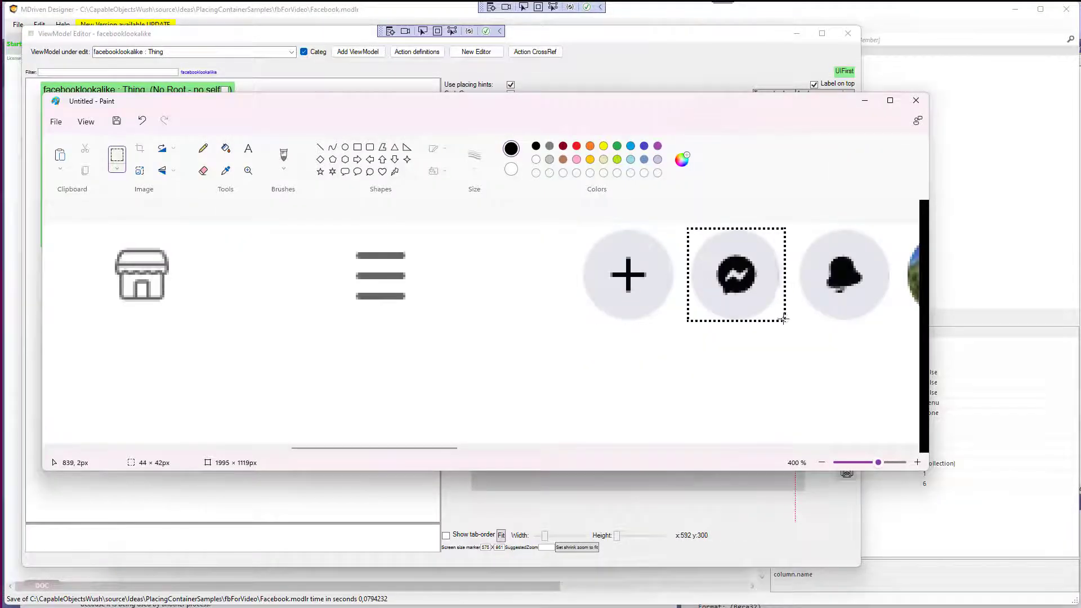
key(ctrl+c)
key(alt+Tab)
key(ctrl+v)
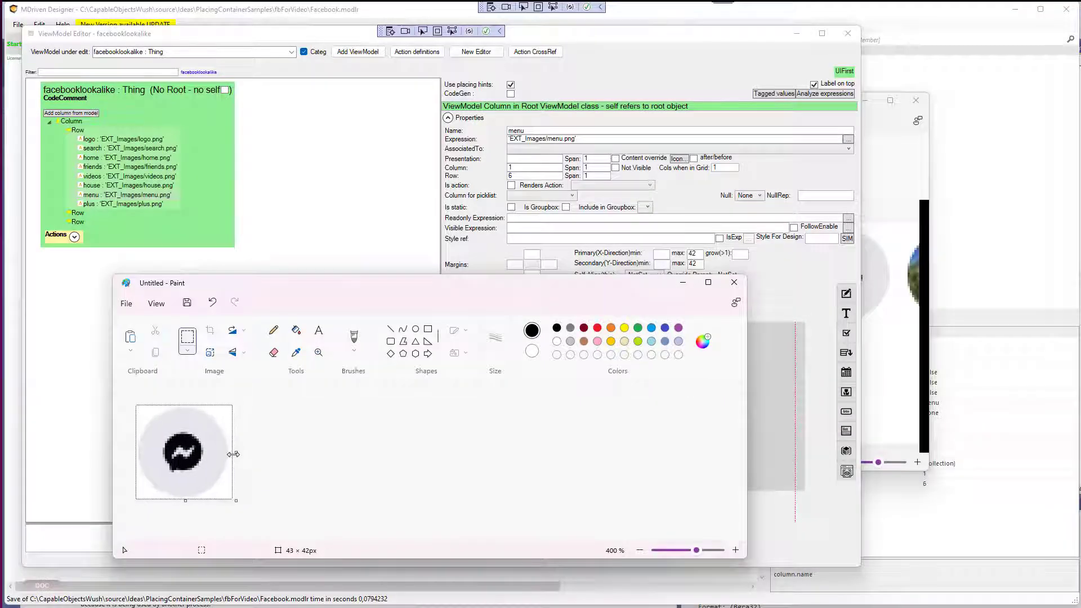
drag(233, 453, 231, 454)
Select the whole Messenger image and paste it into the row as an image column named messenger.
key(ctrl+a)
key(alt+Tab)
drag(846, 472, 690, 462)
text(messenger)
key(Tab)
key(Return)
Scroll the screenshot and copy the notification bell icon into the second Paint window.
key(alt+Tab)
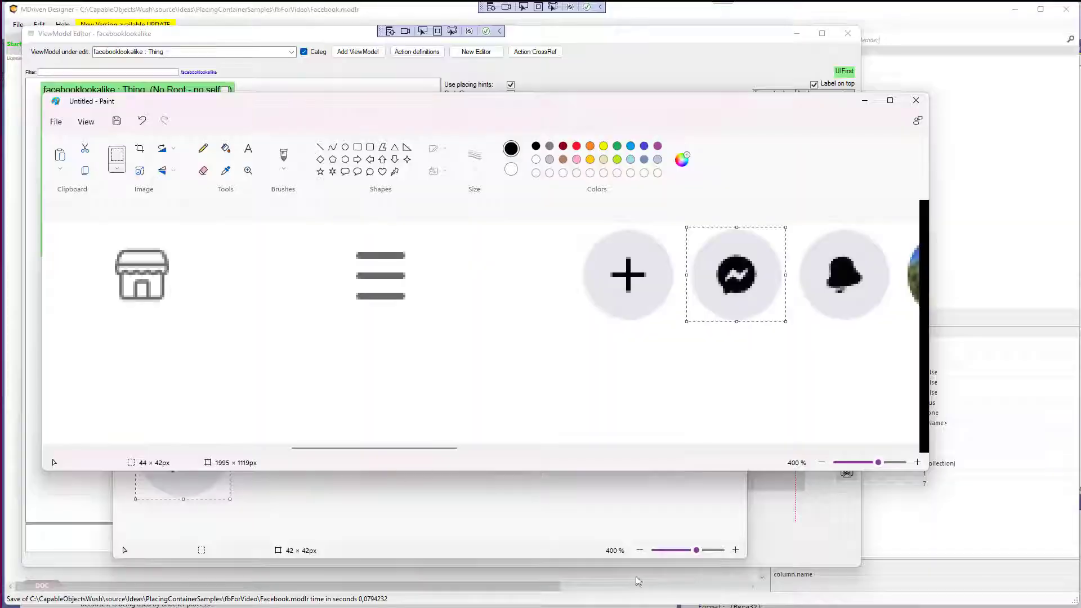
drag(390, 448, 455, 448)
drag(452, 227, 467, 243)
drag(542, 319, 544, 320)
key(ctrl+c)
key(alt+Tab)
key(ctrl+v)
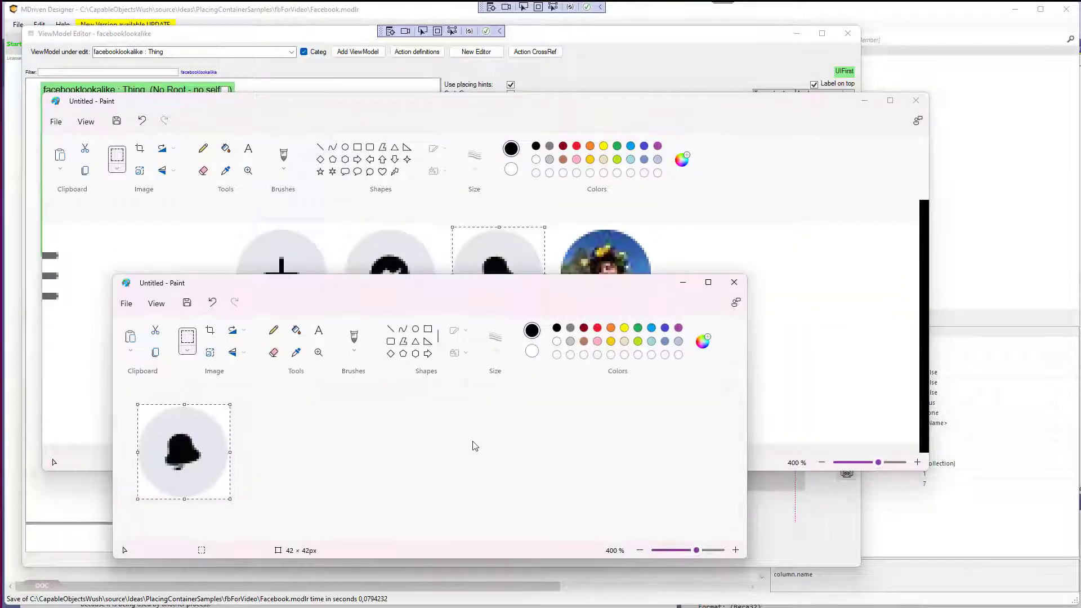
Paste the bell icon into the row as an image column named bell.
key(alt+Tab)
drag(846, 472, 663, 337)
key(alt+Tab)
text(be)
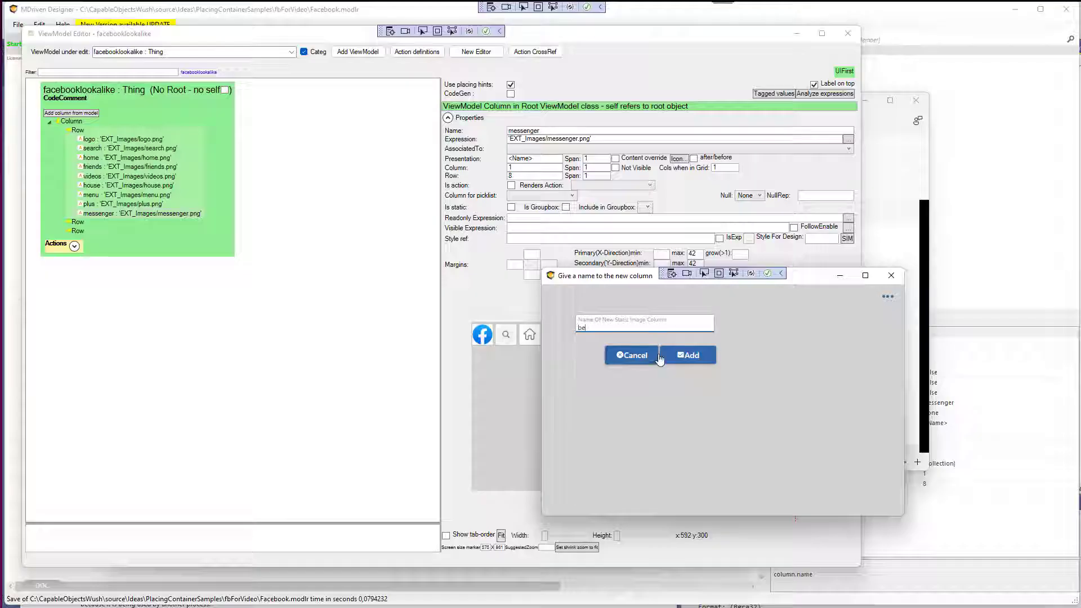
click(690, 355)
Copy the round profile picture into the second Paint window.
key(alt+Tab)
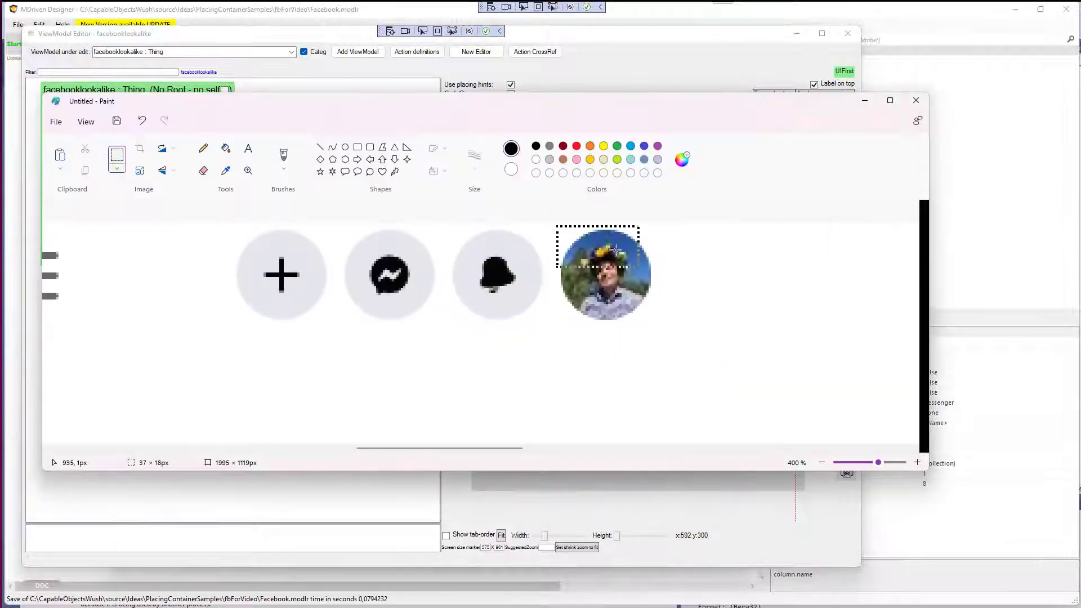
drag(615, 250, 652, 321)
key(ctrl+c)
key(alt+Tab)
key(ctrl+v)
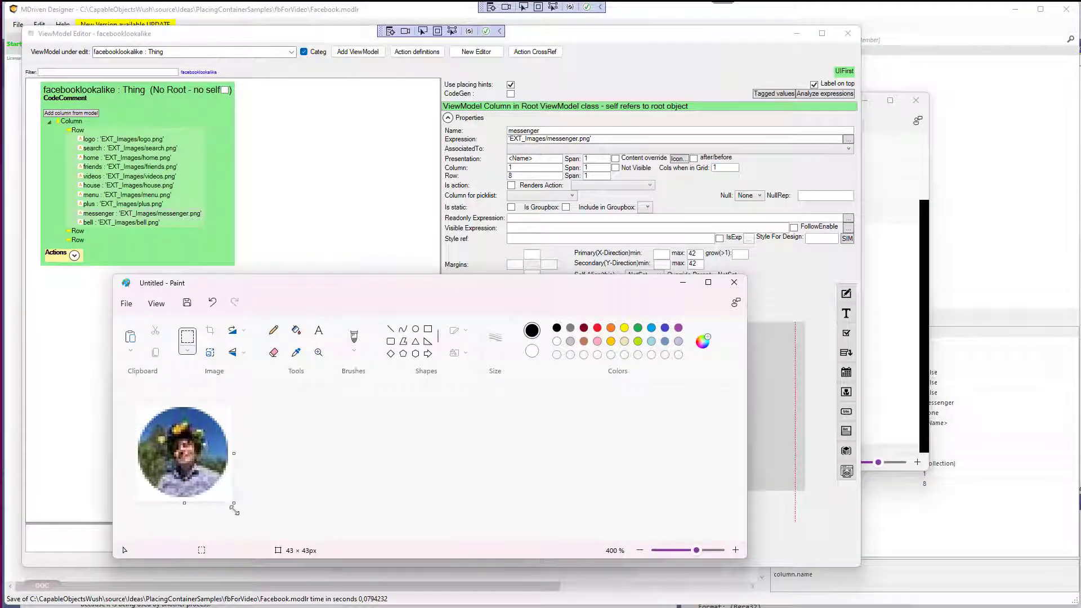
Paste the profile picture into the row as an image column named littleface.
key(alt+Tab)
drag(846, 472, 687, 338)
click(678, 323)
text(littleface)
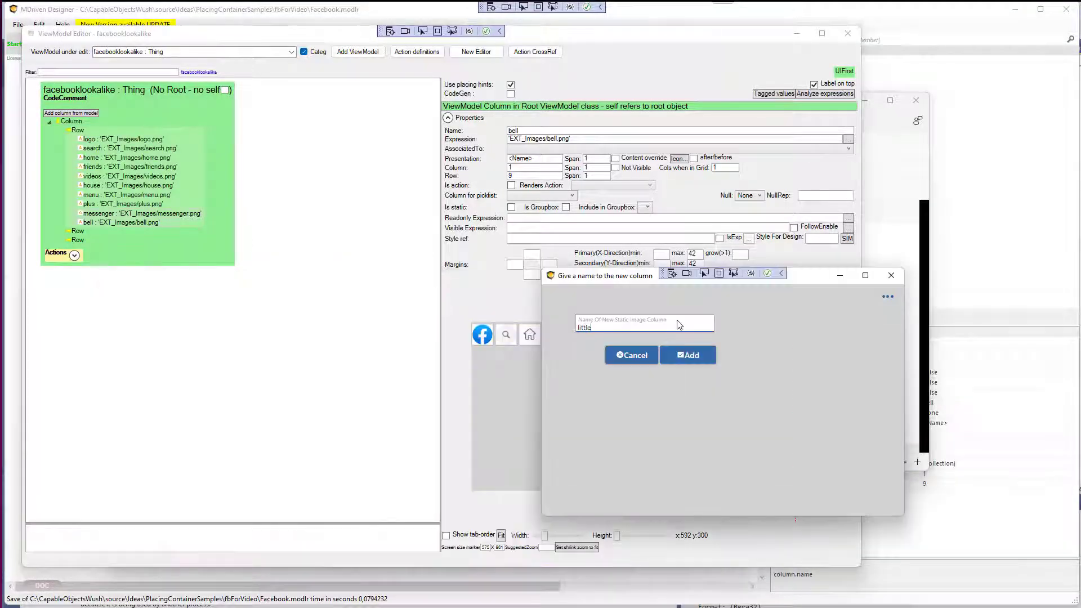
click(688, 356)
Clear the Presentation values of the messenger and plus image columns.
click(684, 337)
click(534, 159)
key(Tab)
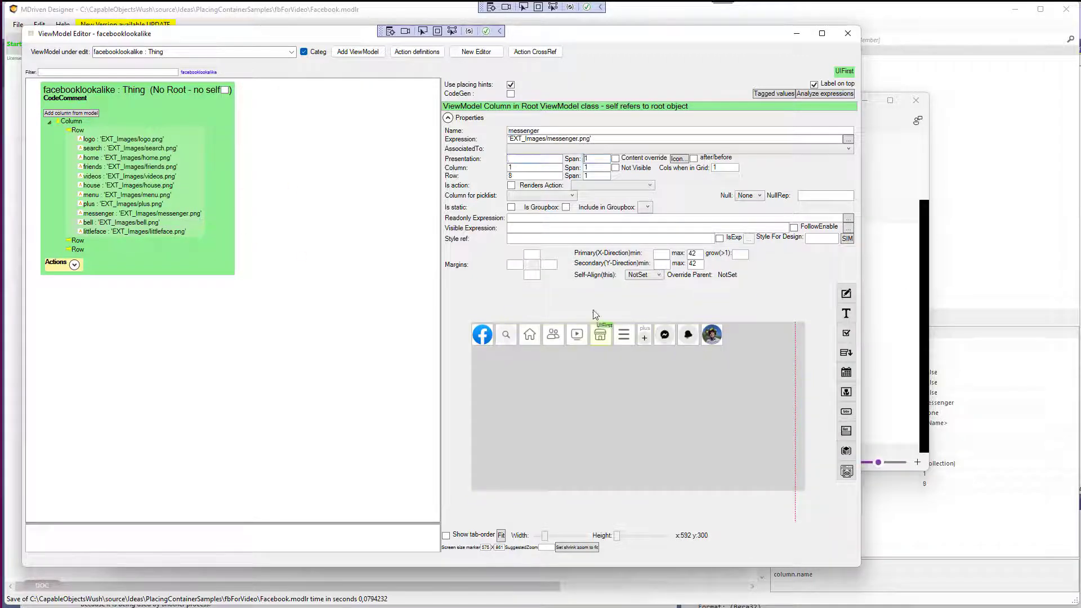
click(644, 337)
click(529, 159)
key(Tab)
Switch to the Facebook page in the browser and narrow the developer tools pane.
key(alt+Tab)
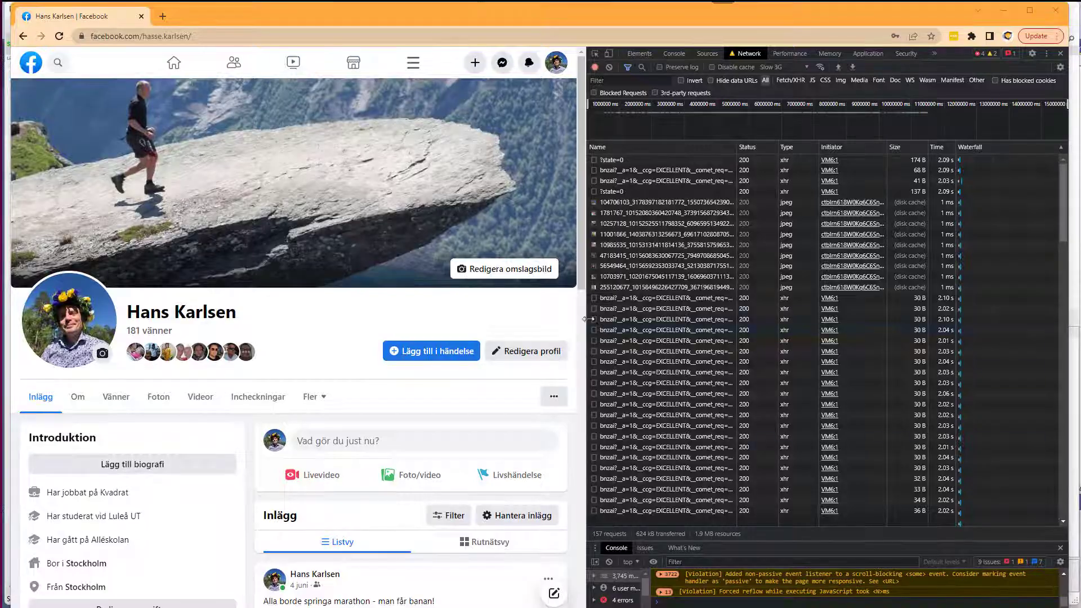
drag(588, 320, 783, 332)
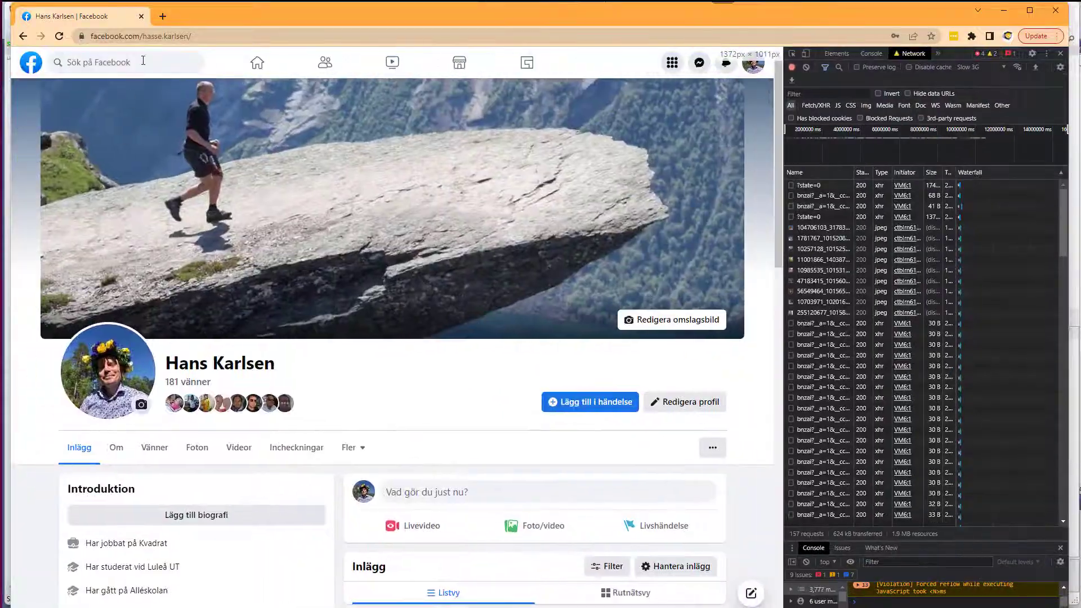
Add several child placing-container rows inside the icon row of the ViewModel.
key(alt+Tab)
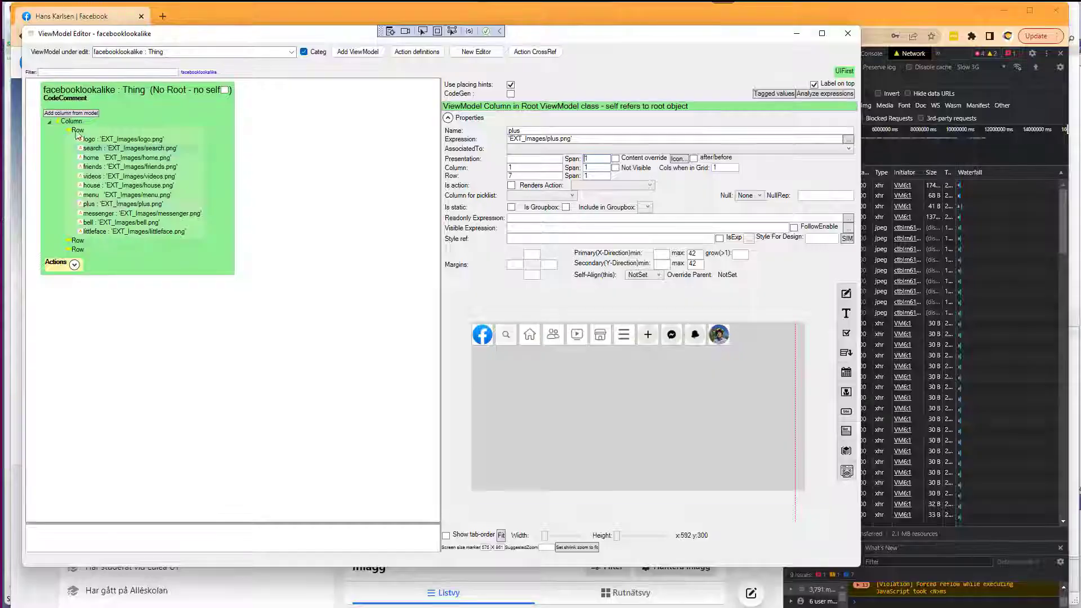
right_click(79, 129)
click(107, 179)
right_click(82, 130)
click(116, 179)
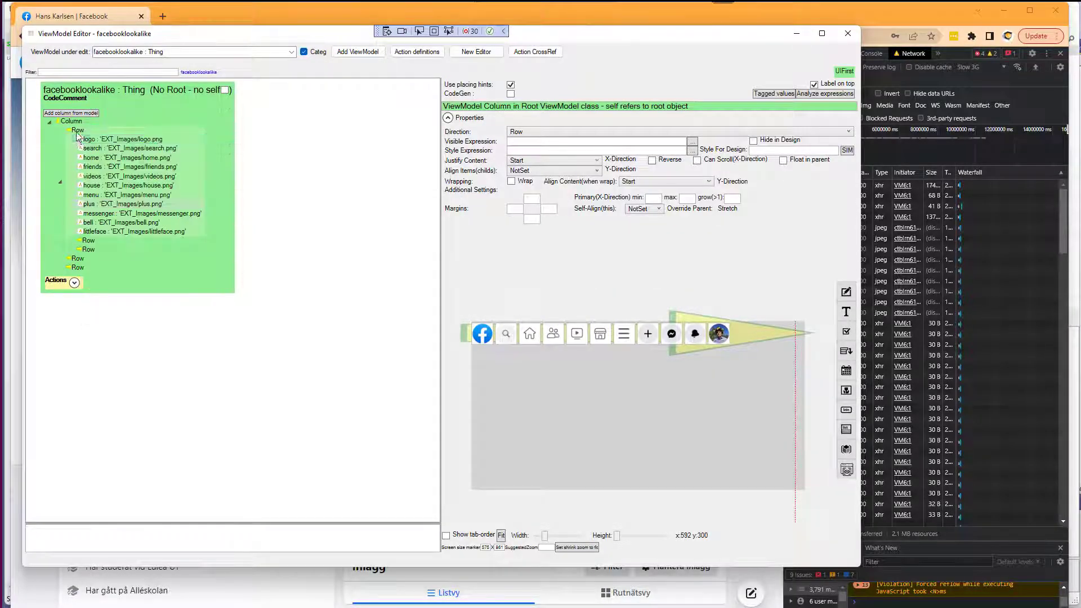
right_click(78, 130)
click(112, 179)
right_click(77, 130)
click(115, 208)
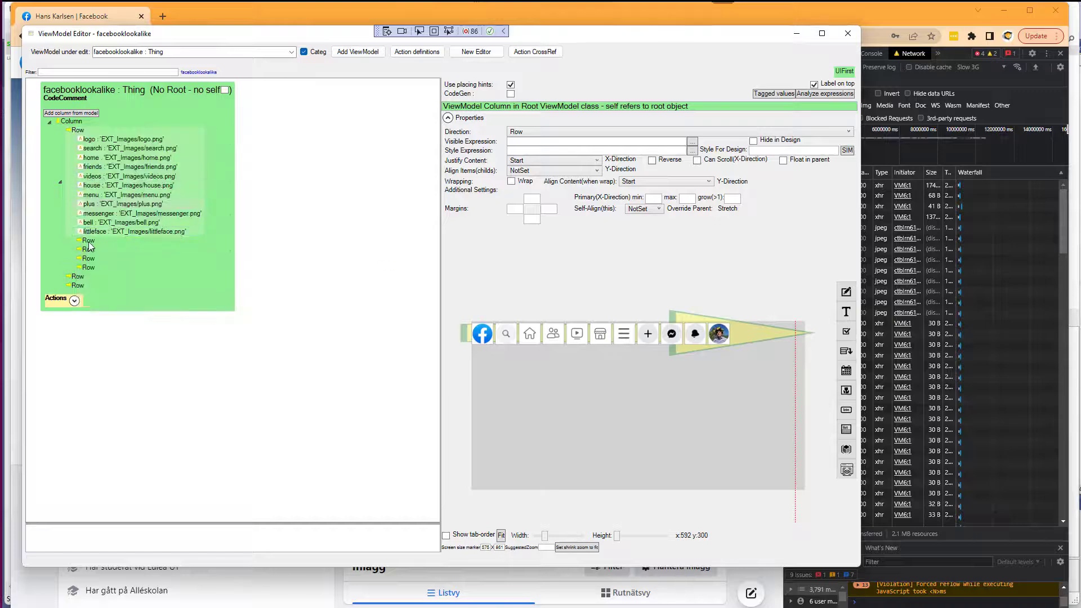
Move the logo and search columns into the first two child rows.
drag(91, 140, 100, 171)
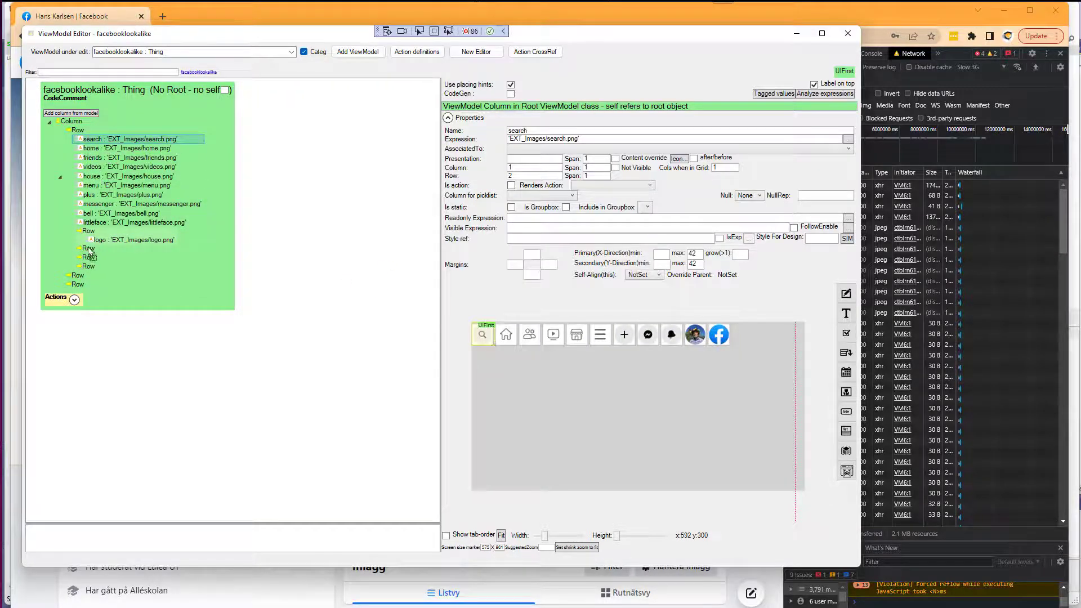
drag(89, 250, 88, 252)
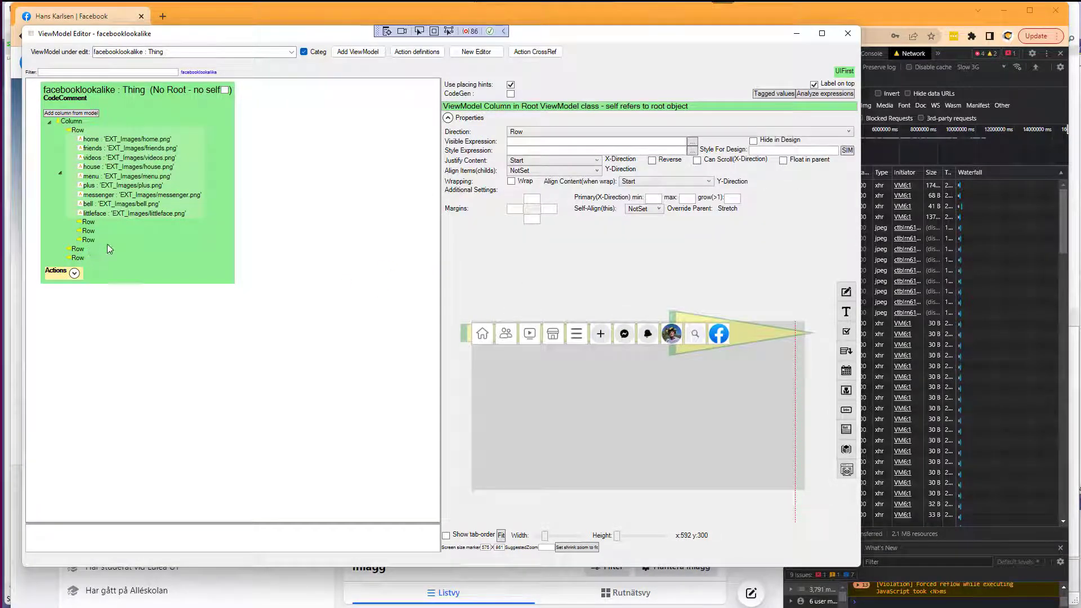
key(ctrl+z)
click(93, 140)
drag(90, 251, 92, 252)
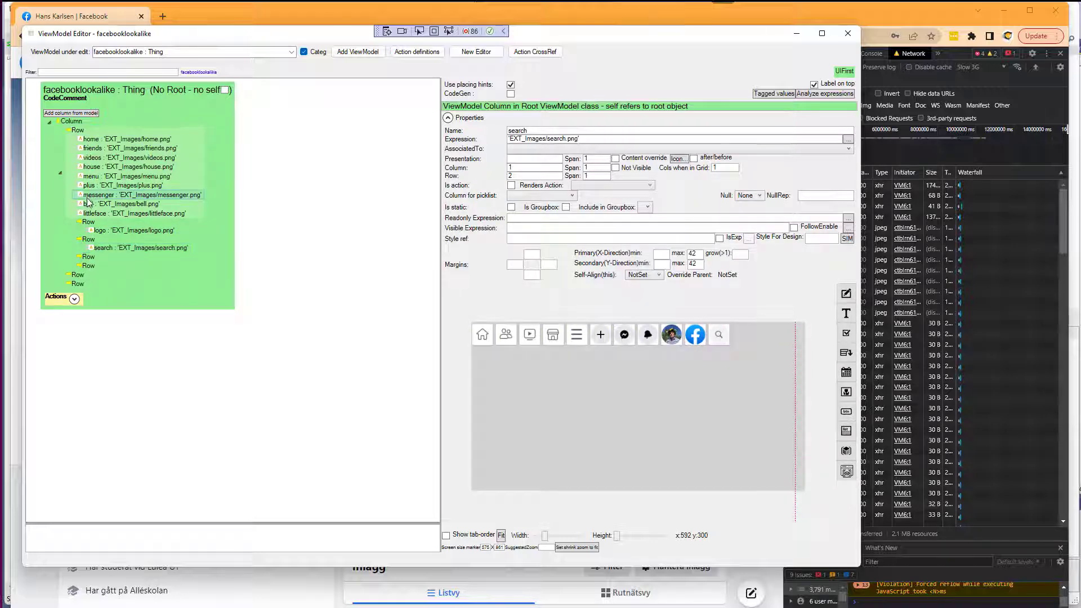
Move the plus, messenger, bell and littleface columns into the last child row.
drag(94, 186, 90, 266)
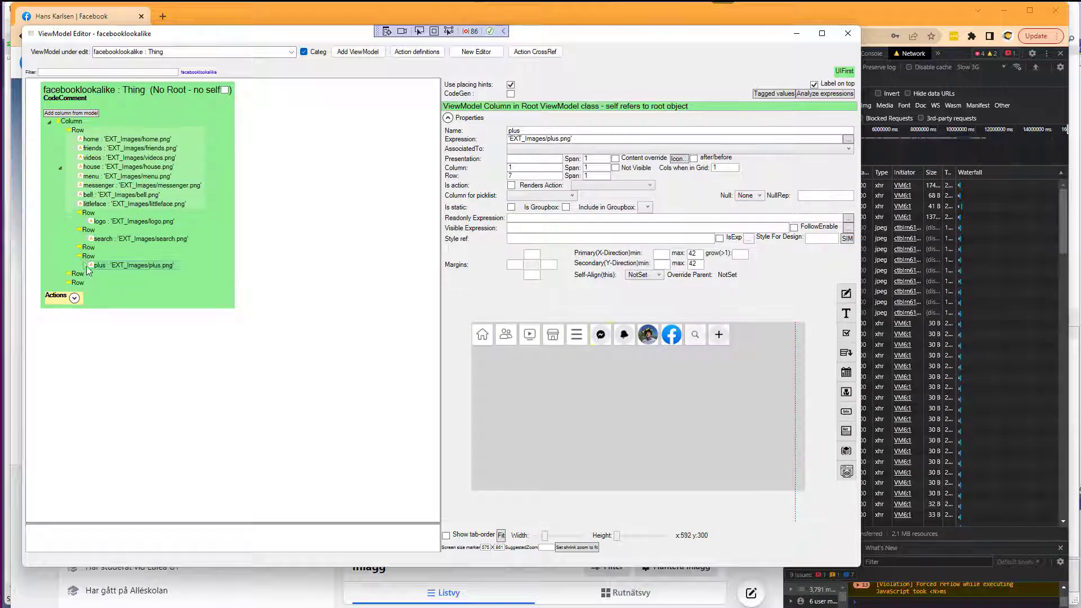
drag(95, 184, 91, 259)
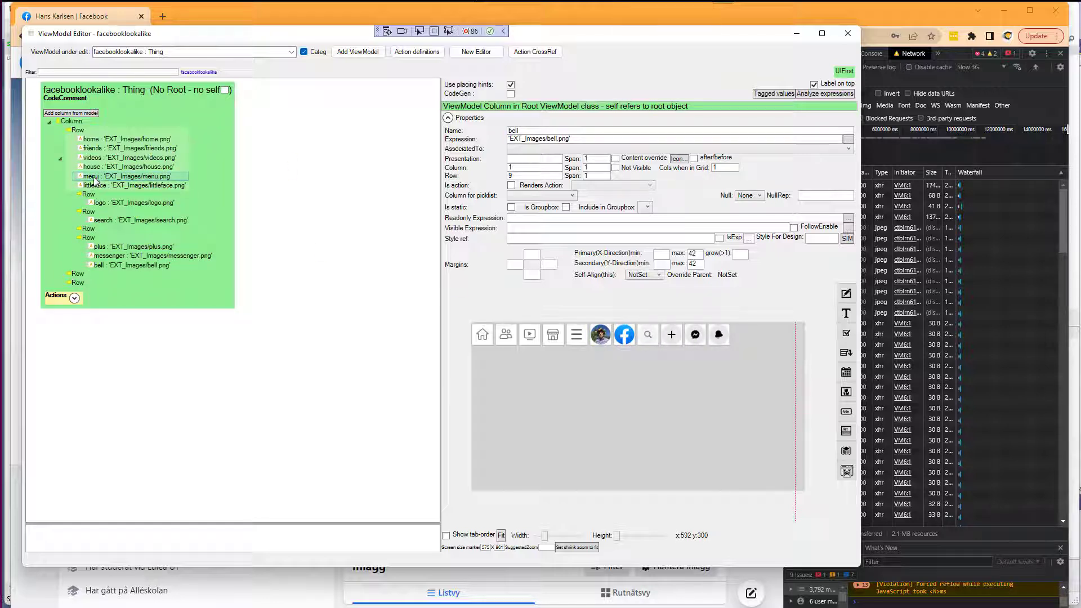
drag(94, 185, 91, 241)
click(89, 229)
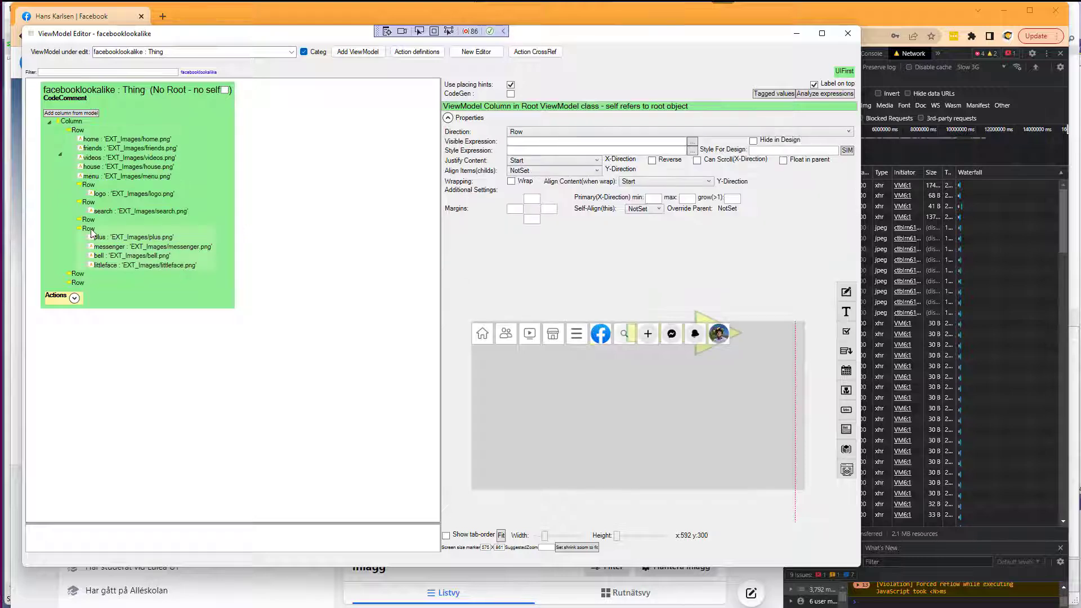
Move the home, friends, videos, house and menu columns into a middle child row.
click(96, 141)
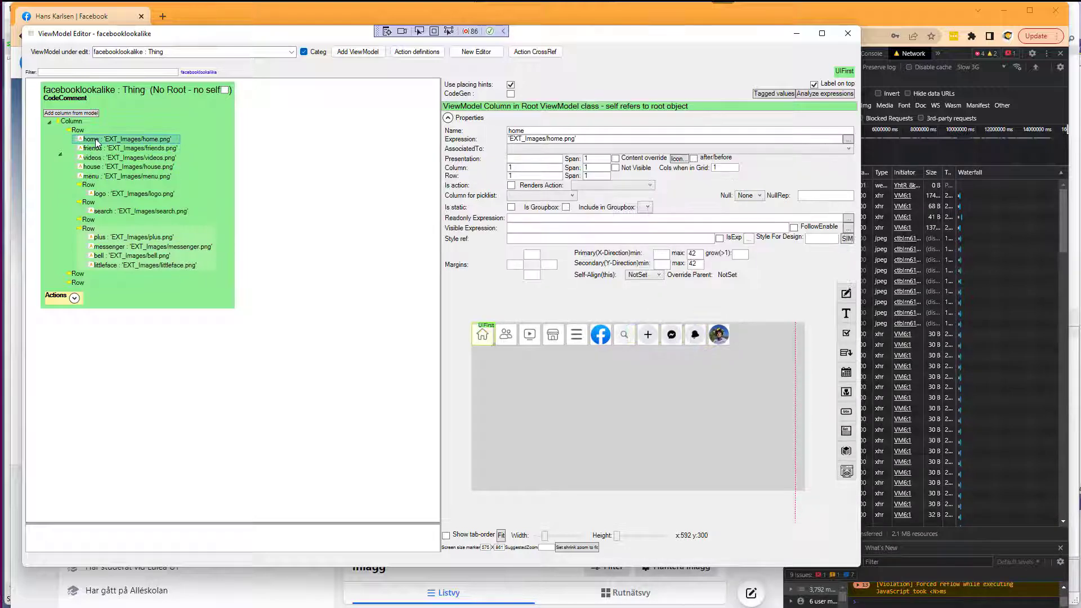
drag(88, 224, 100, 236)
key(ctrl+z)
drag(98, 139, 91, 210)
drag(98, 140, 90, 186)
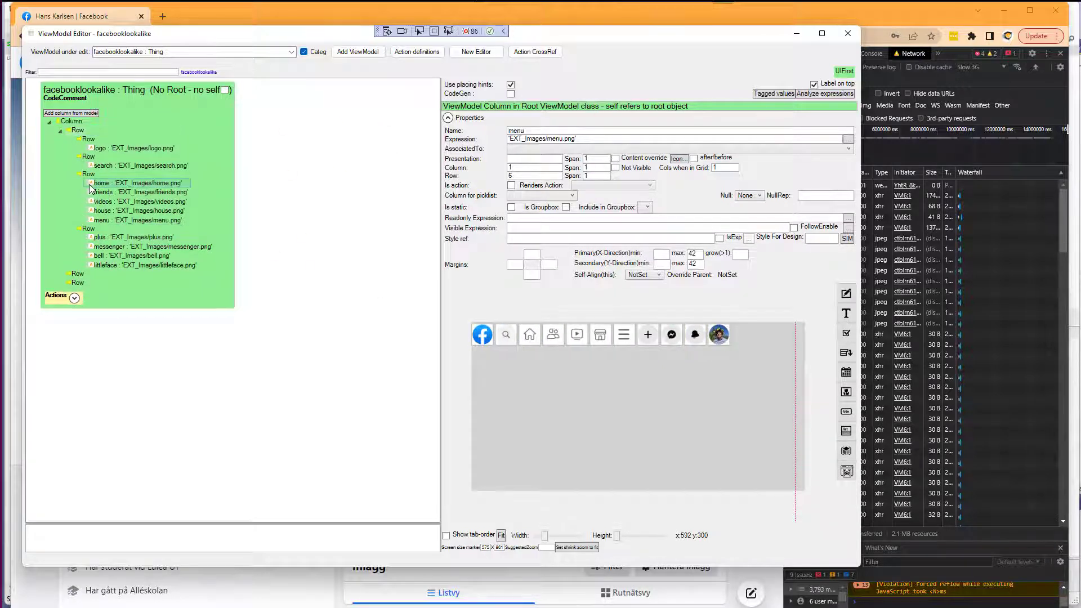
Set the outer icon row's Justify Content to SpaceBetween.
click(90, 142)
click(81, 132)
click(552, 161)
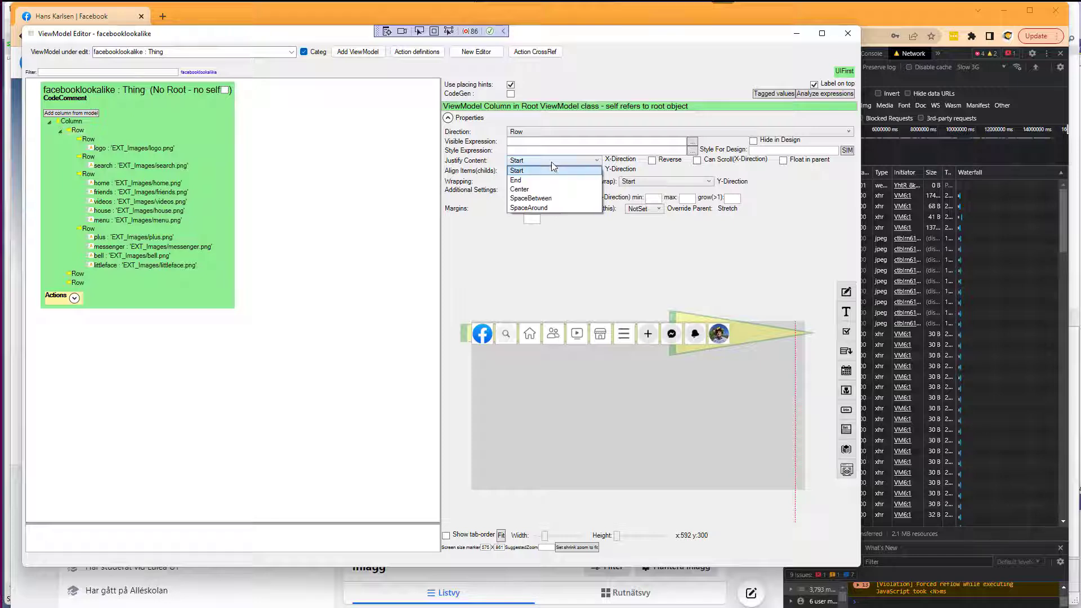
click(542, 200)
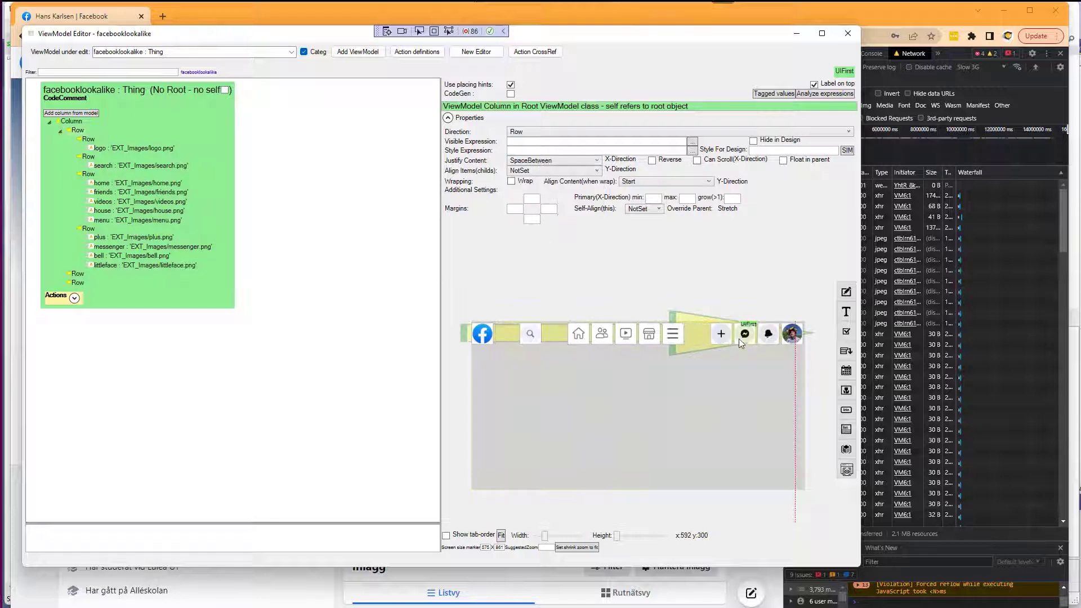
Set the Justify Content of the row holding plus, messenger, bell and littleface to End.
click(90, 230)
click(530, 160)
click(526, 181)
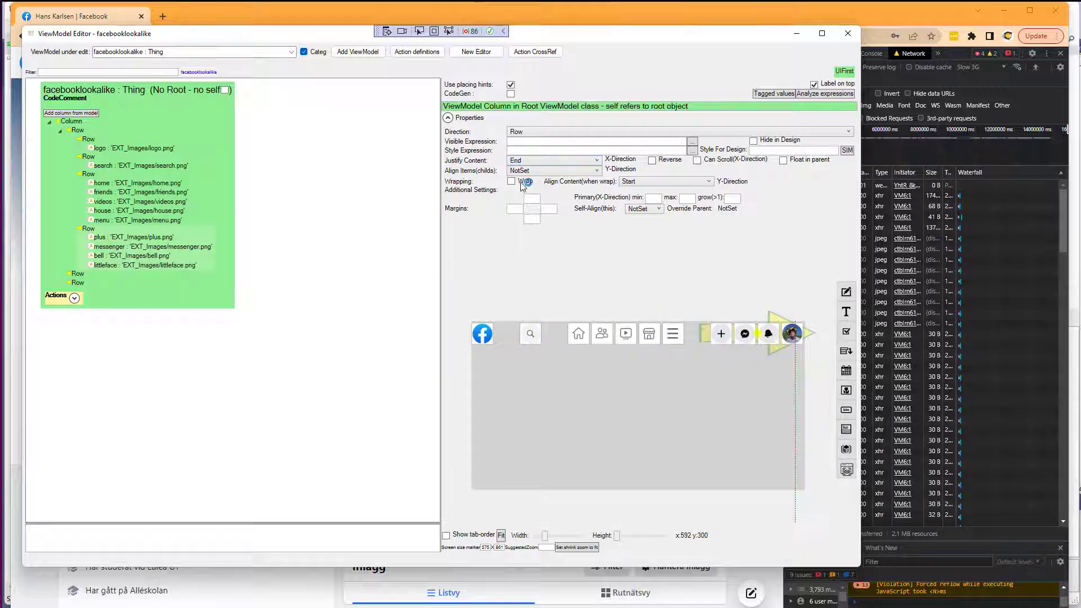
Set the middle row's Justify Content to SpaceAround and widen the design preview.
click(88, 173)
click(536, 161)
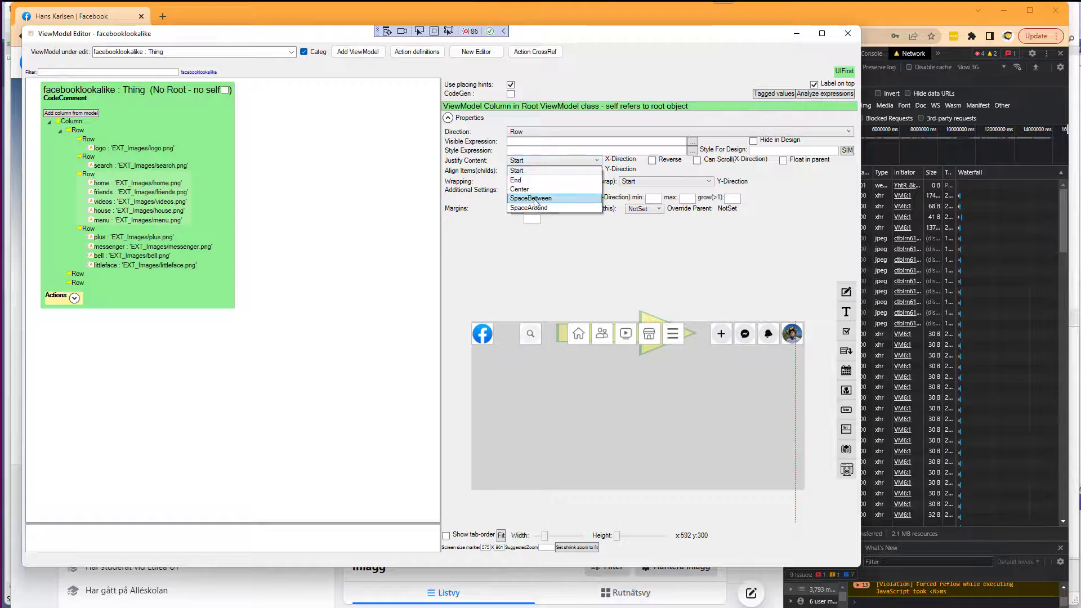
click(537, 207)
drag(546, 537, 560, 527)
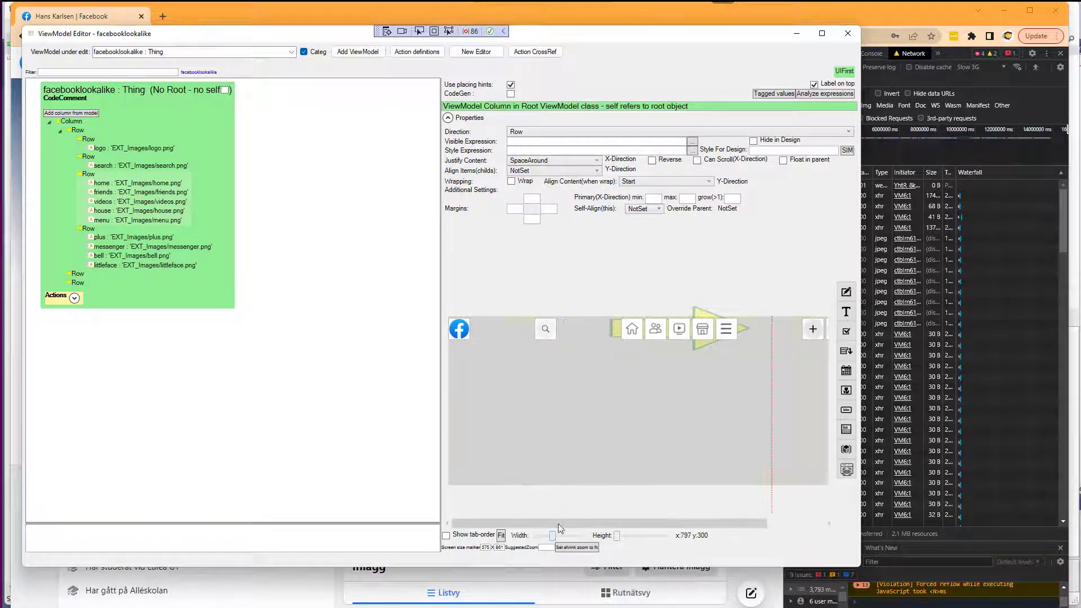
click(746, 327)
Set the middle row's grow factor to 2.
click(90, 176)
click(734, 200)
text(2)
key(Tab)
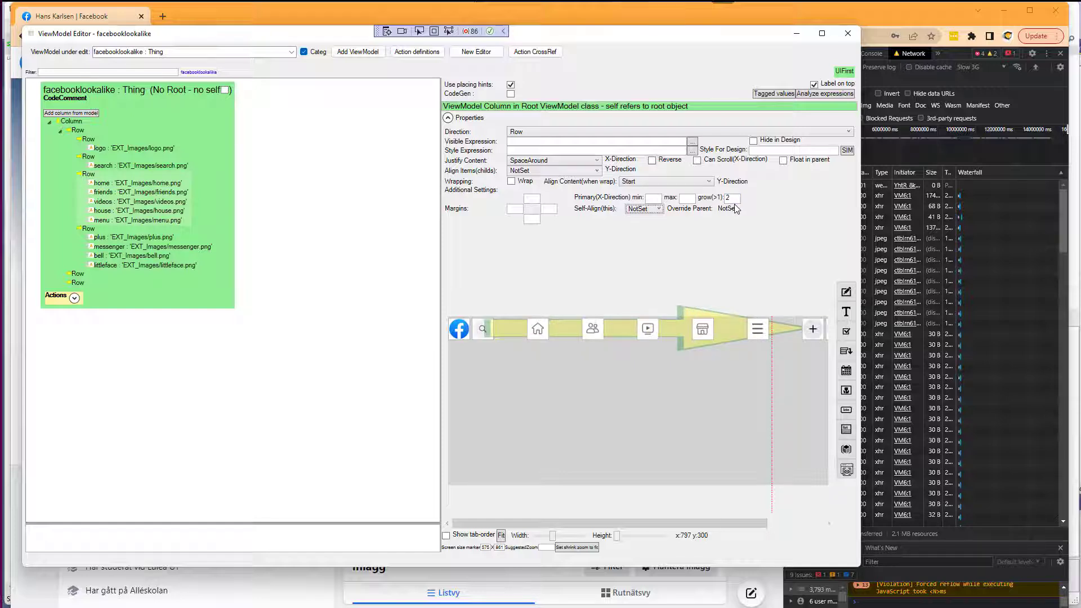
Enable Requires root object for the facebooklookalike ViewModel.
drag(442, 295, 337, 295)
mouse_move(448, 535)
mouse_down()
mouse_move(429, 540)
mouse_move(451, 537)
mouse_up()
click(225, 90)
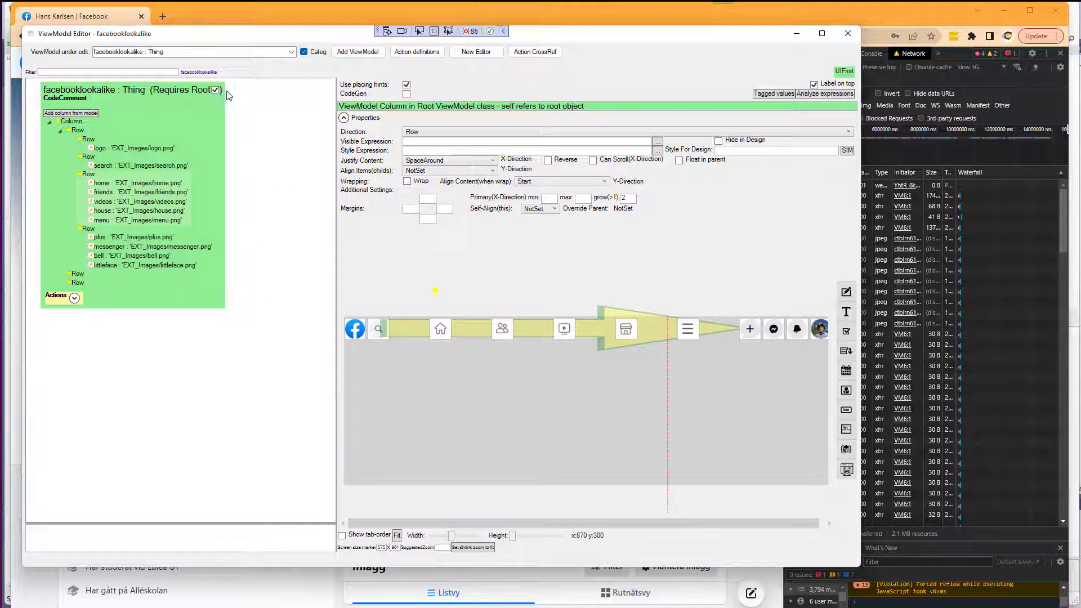
Create a class action that shows the facebooklookalike ViewModel.
click(75, 298)
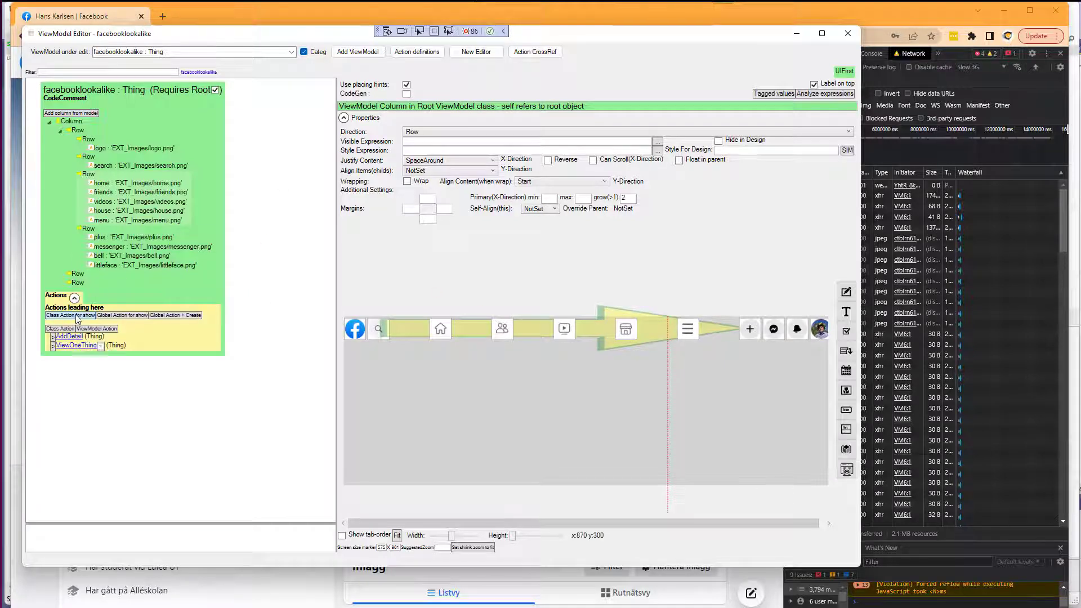
click(70, 315)
drag(217, 37, 261, 60)
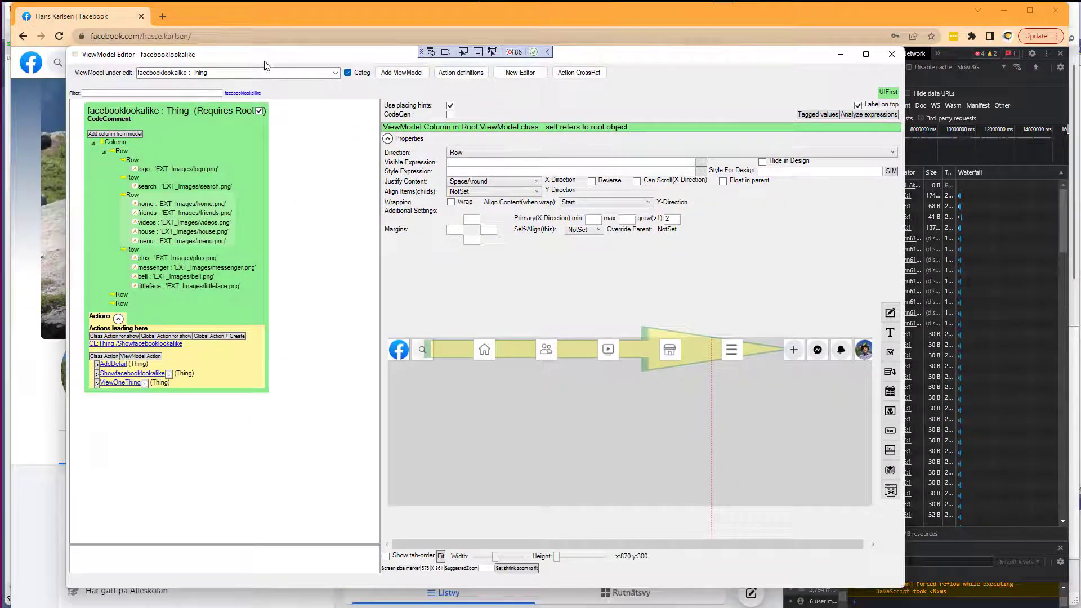
Open the System prototyper, choose Local TurnkeyPrototyper persistence and start the local Turnkey Core.
key(super+Tab)
key(alt+Tab)
click(36, 44)
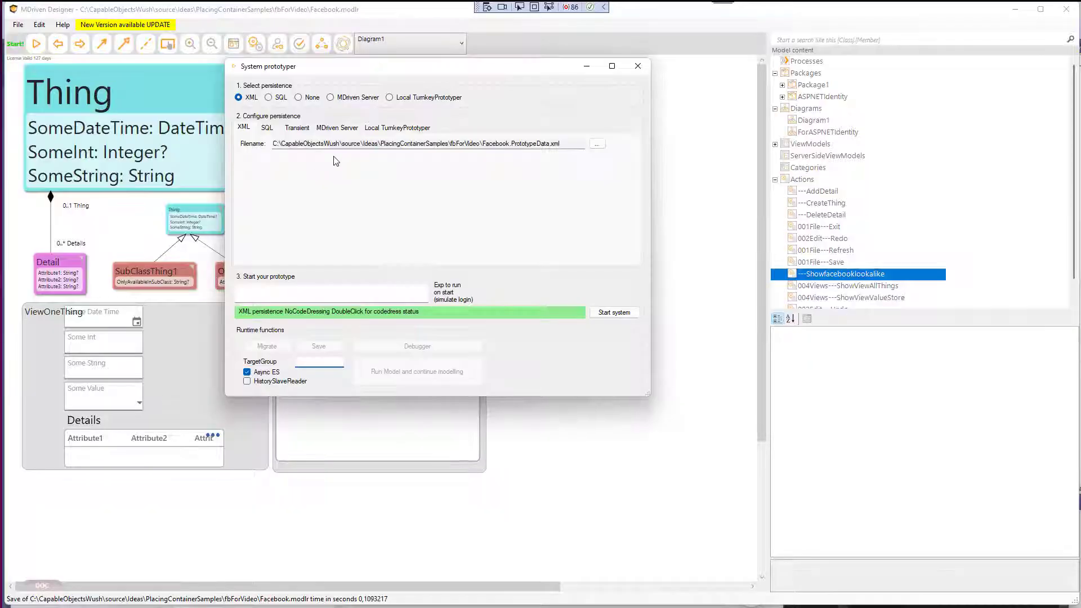
click(407, 98)
click(369, 157)
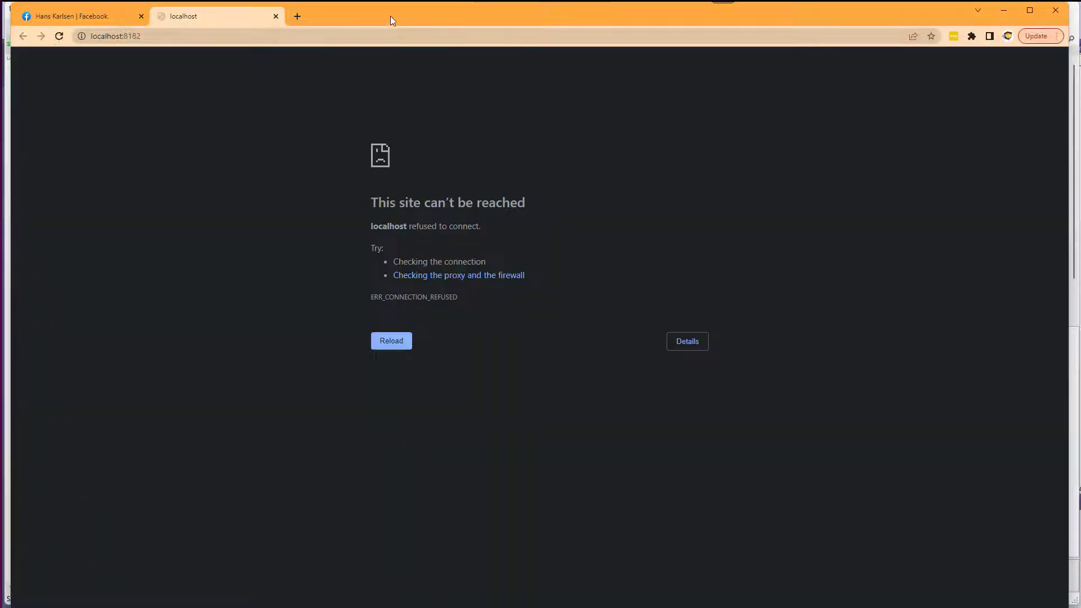
mouse_move(393, 13)
mouse_down()
mouse_move(381, 160)
mouse_move(395, 20)
mouse_up()
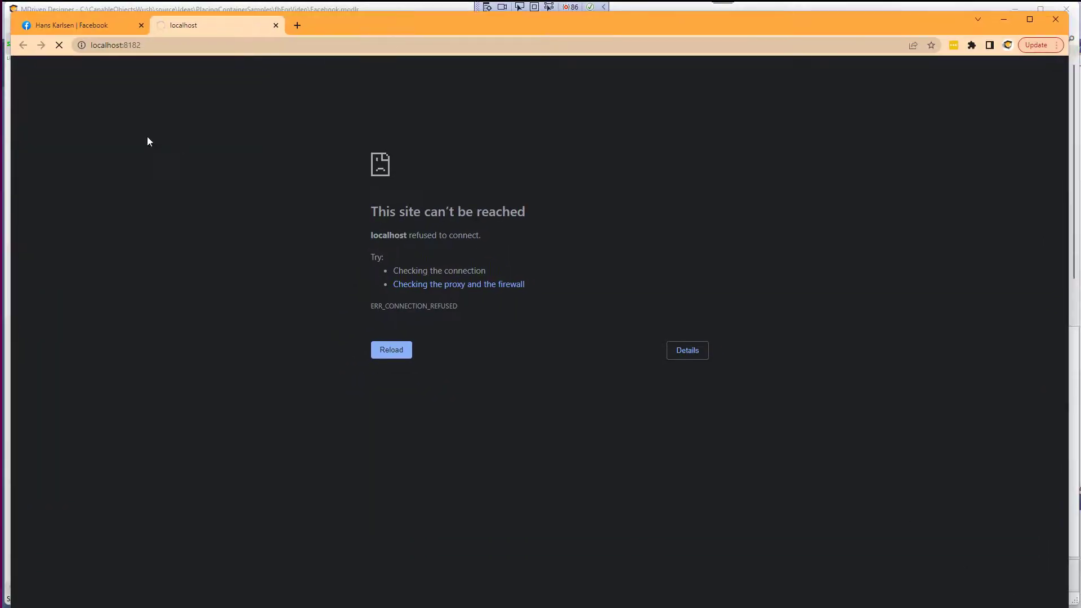
Open the Showfacebooklookalike view in the running prototype in the browser.
click(158, 70)
click(175, 92)
click(76, 200)
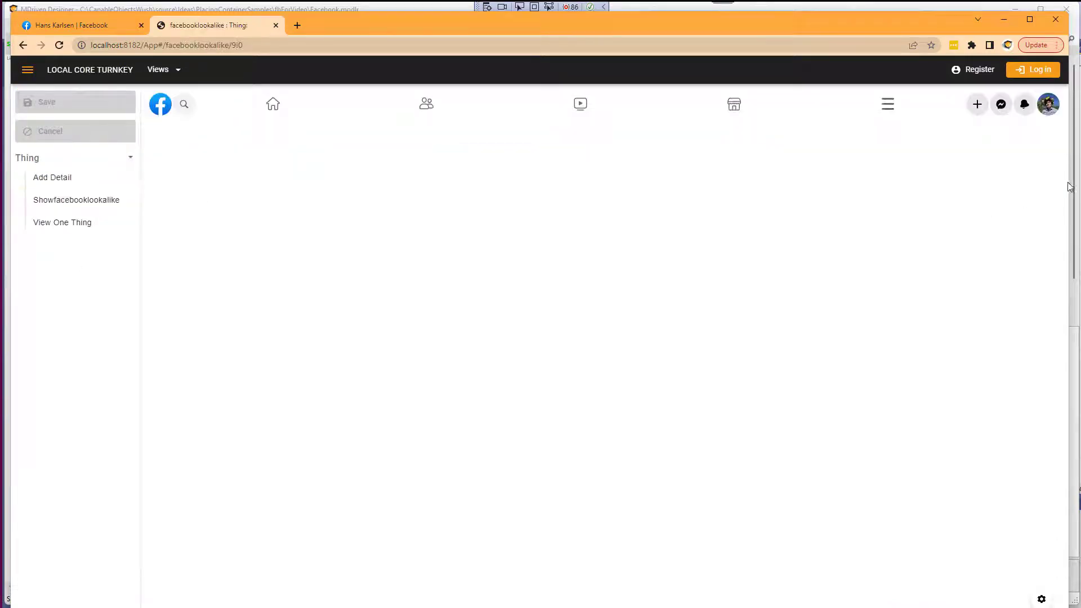
Close the System prototyper and reopen the facebooklookalike ViewModel editor.
drag(1069, 187, 704, 210)
key(alt+Tab)
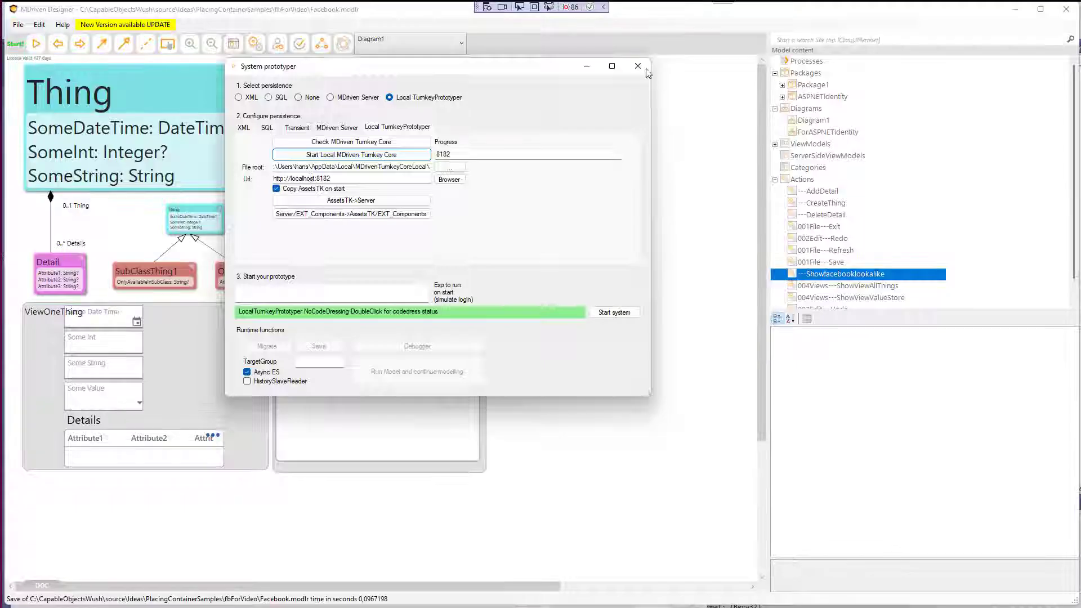
click(639, 66)
click(233, 44)
click(138, 111)
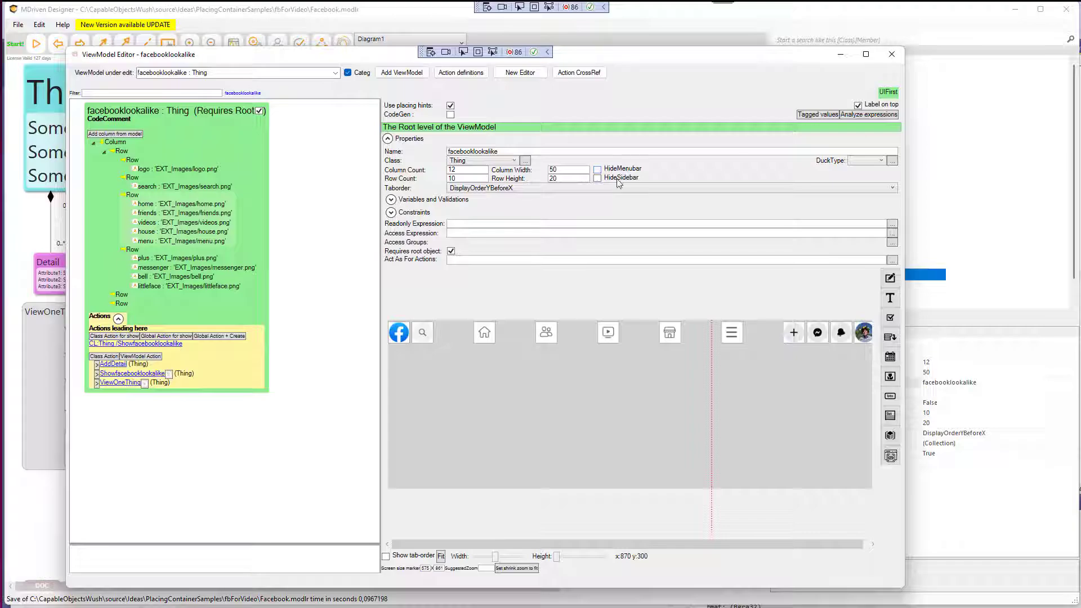
Compare the prototype's navigation bar with the Facebook page at a narrow browser width.
key(alt+Tab)
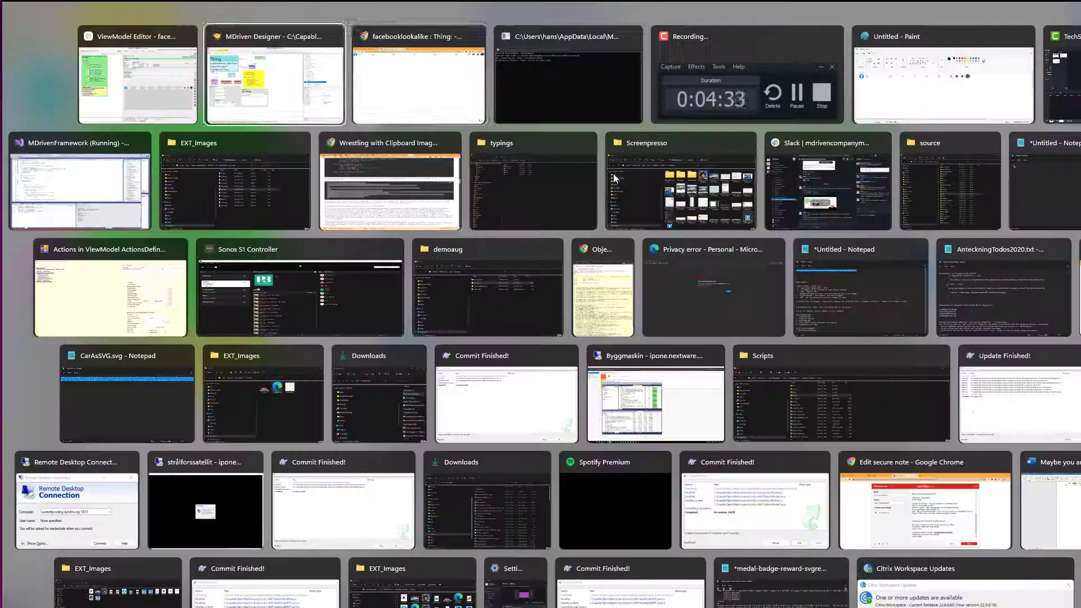
drag(708, 162, 495, 177)
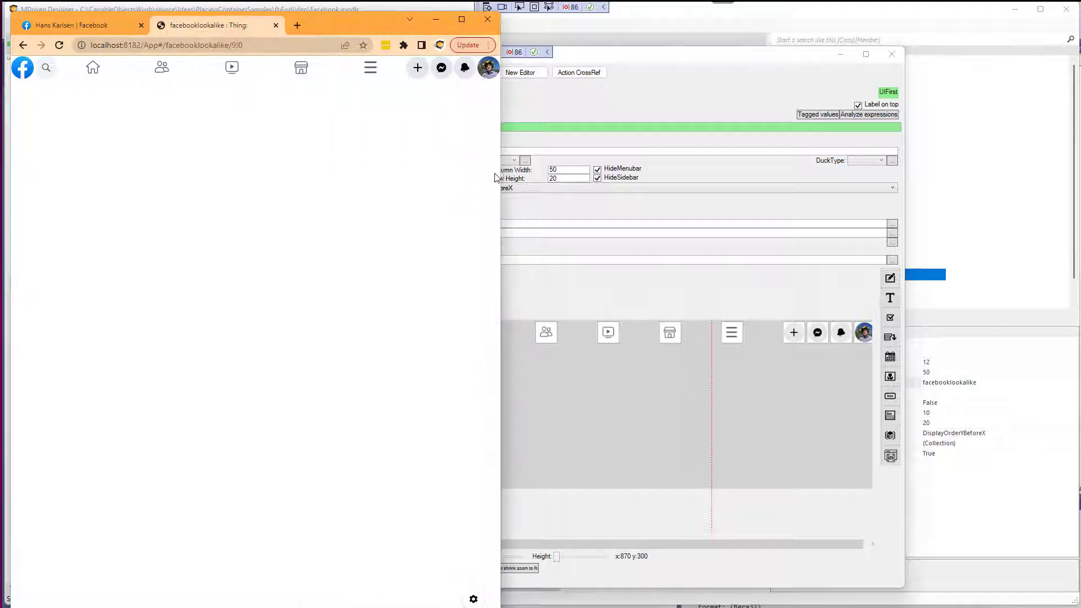
click(56, 26)
drag(220, 181, 355, 179)
drag(502, 144, 817, 146)
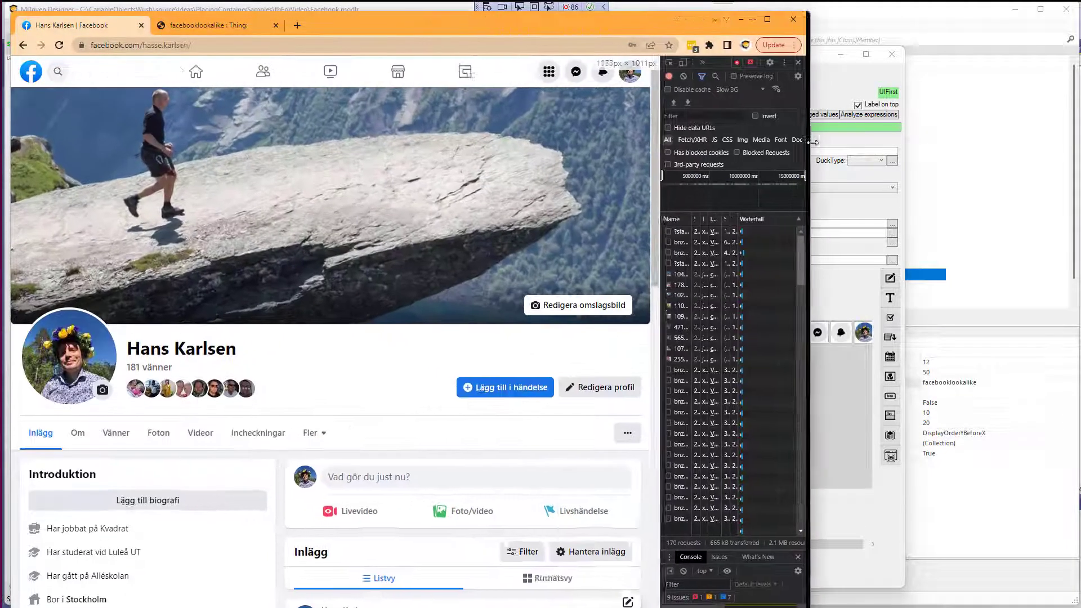
drag(672, 157, 408, 173)
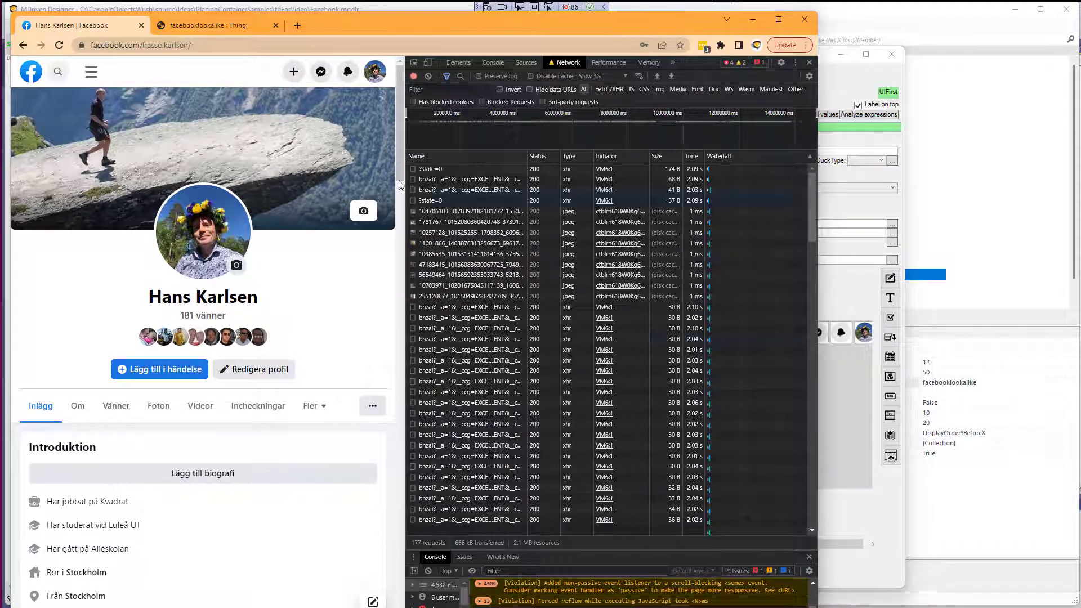
Adjust the editor preview width to check how the icon rows rearrange.
key(alt+Tab)
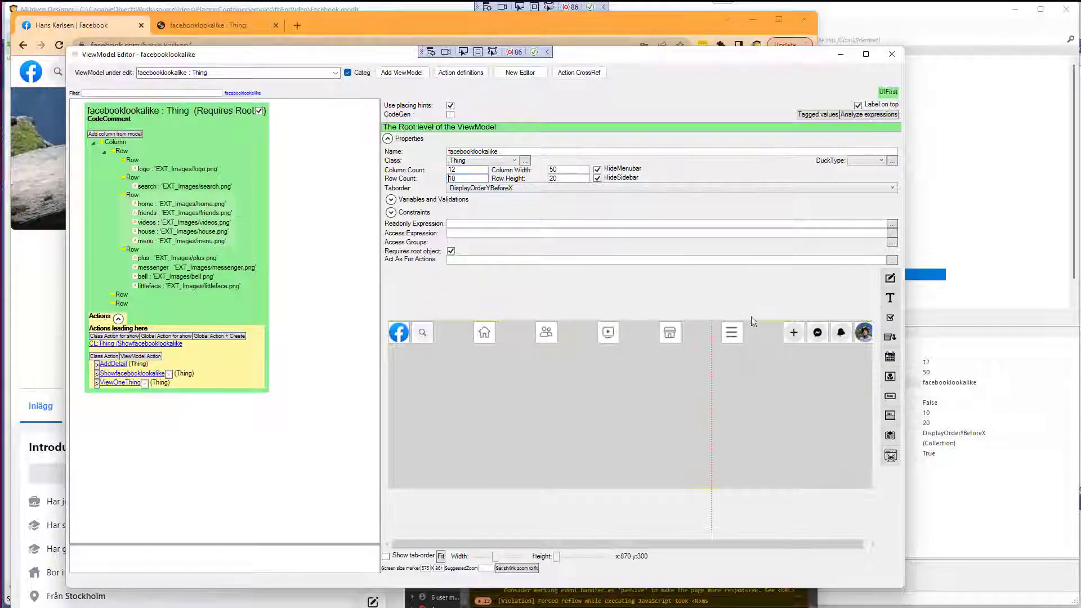
drag(496, 557, 490, 560)
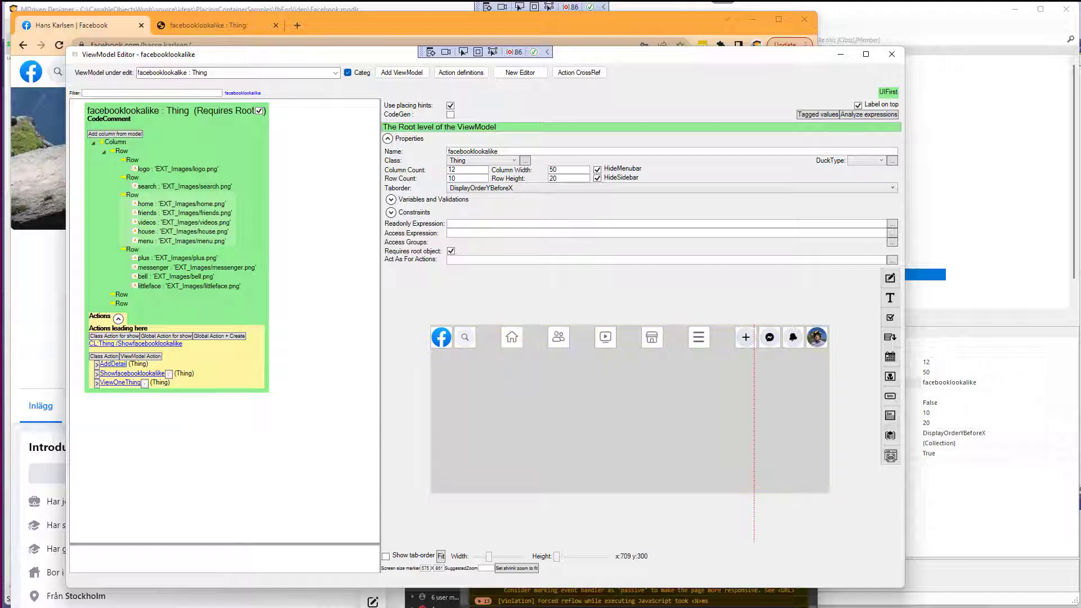
drag(489, 557, 493, 558)
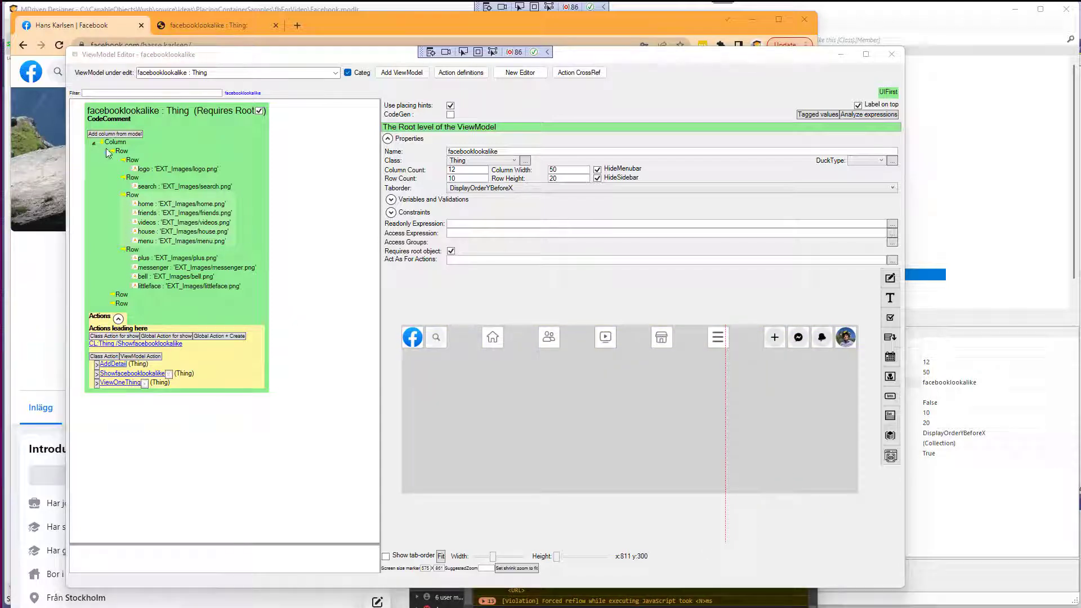
Add a new column to the second row under the main column.
click(123, 296)
right_click(123, 295)
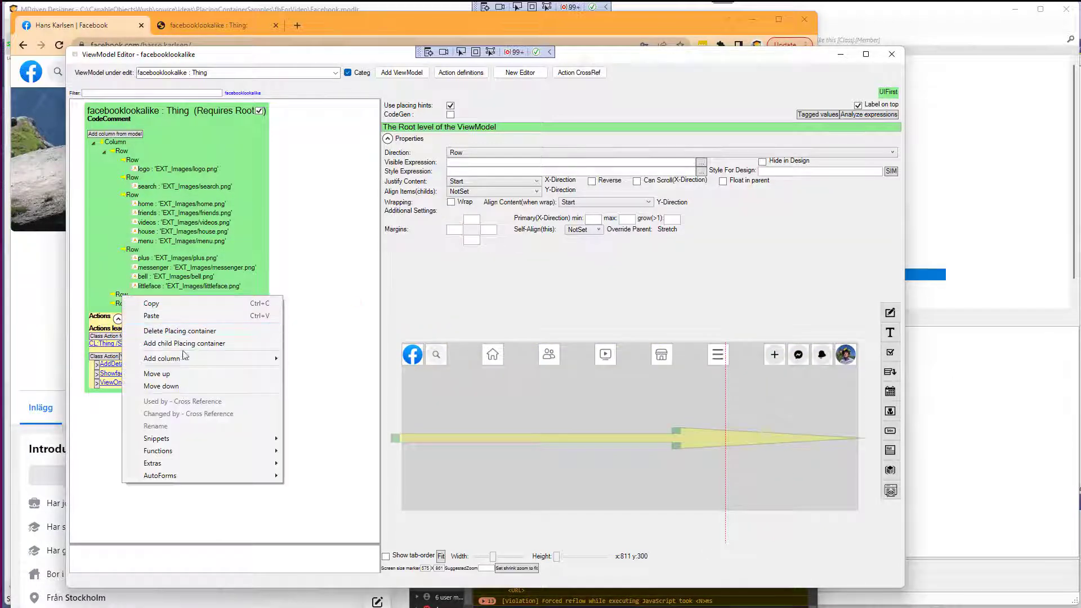
mouse_move(191, 360)
click(363, 384)
click(146, 304)
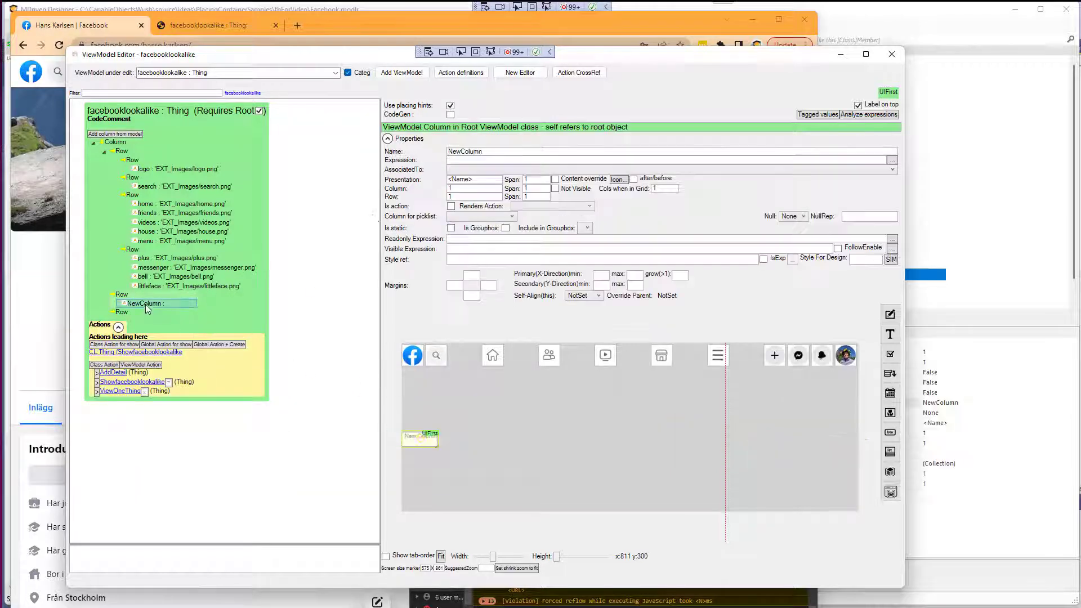
Rename the new column vClientScreenWidth and set its expression to vClientScreenWidth.
drag(502, 153, 440, 154)
text(vClientScreenWidth)
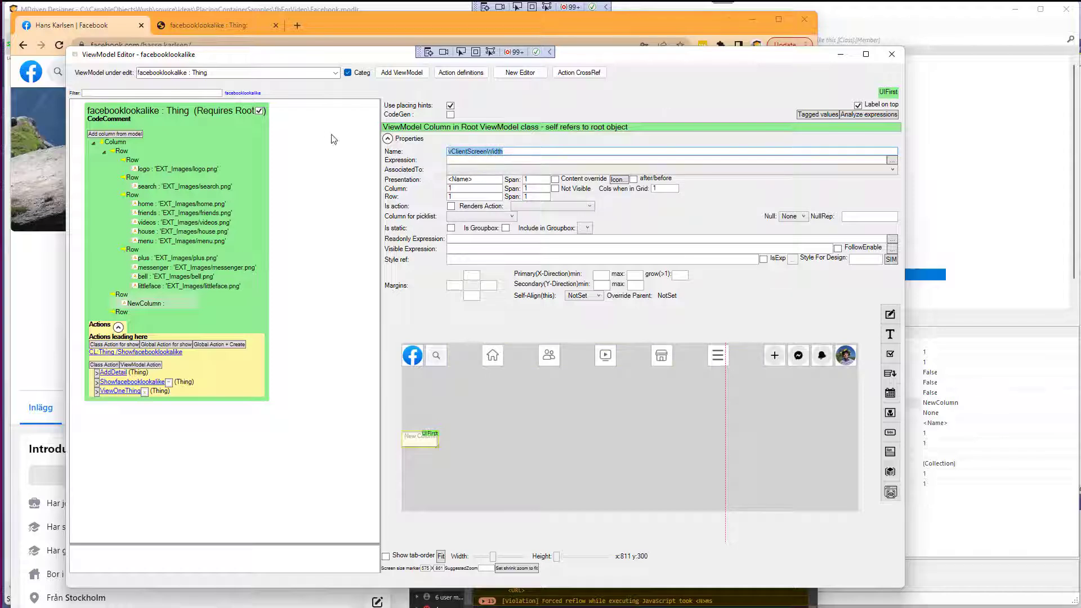
click(509, 161)
text(vClientScreenWidth)
Declare vClientScreenWidth as a new Integer ViewModel variable from the expression editor.
click(892, 161)
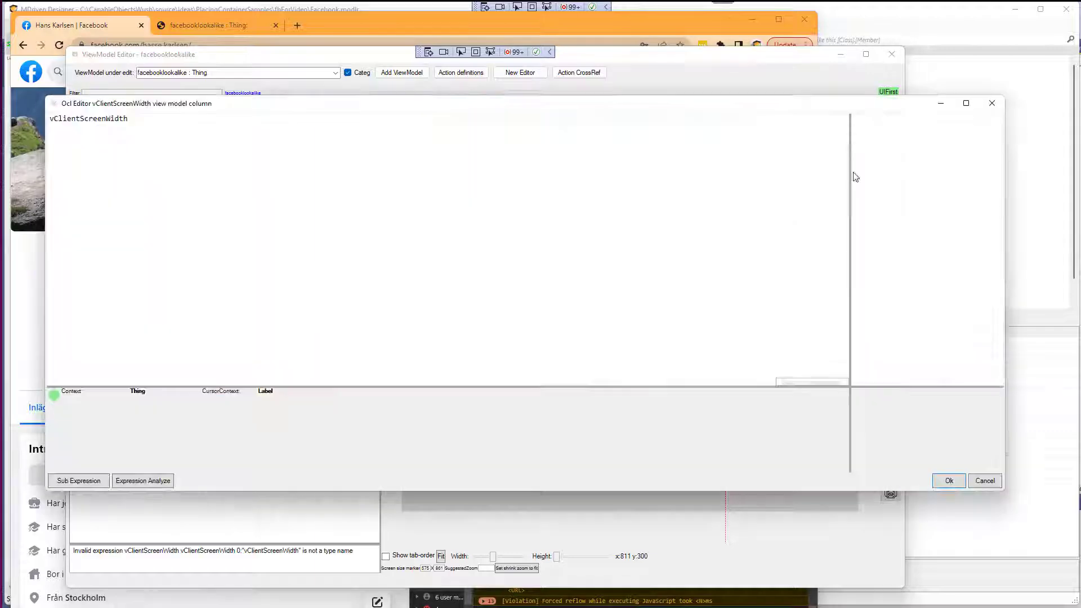
click(533, 230)
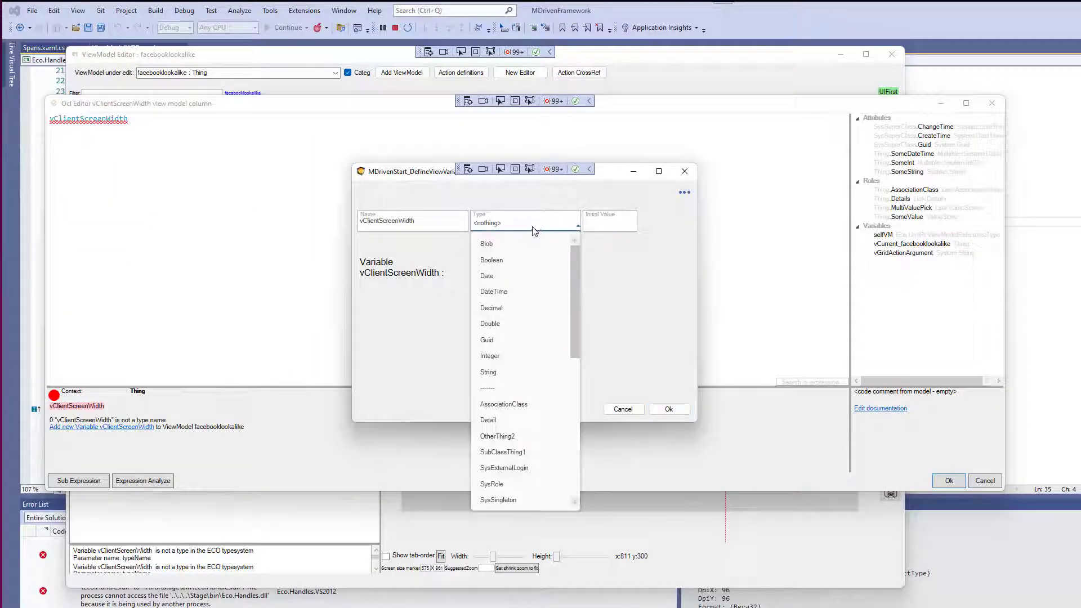
key(i)
key(Return)
click(668, 408)
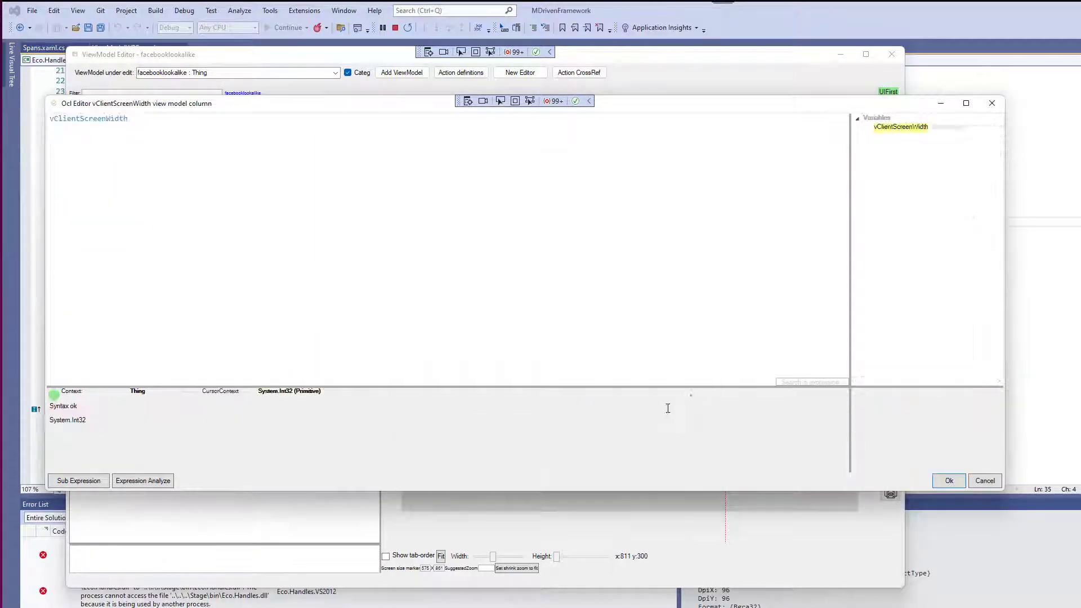
click(948, 480)
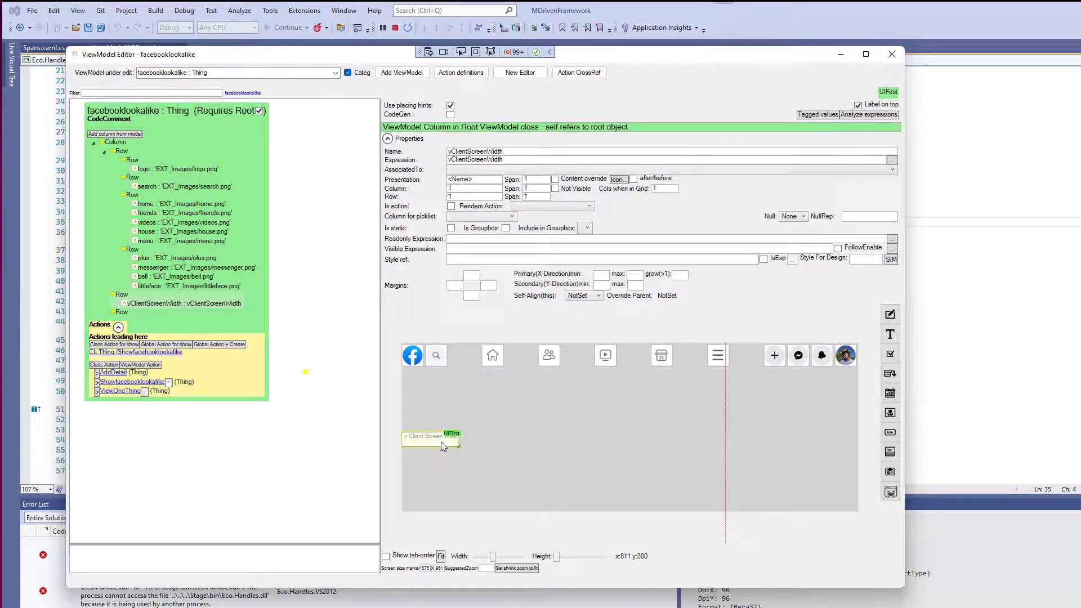
Narrow the prototype browser window to check the client screen width value it shows.
key(alt+Tab)
key(alt+Tab)
key(alt+Tab)
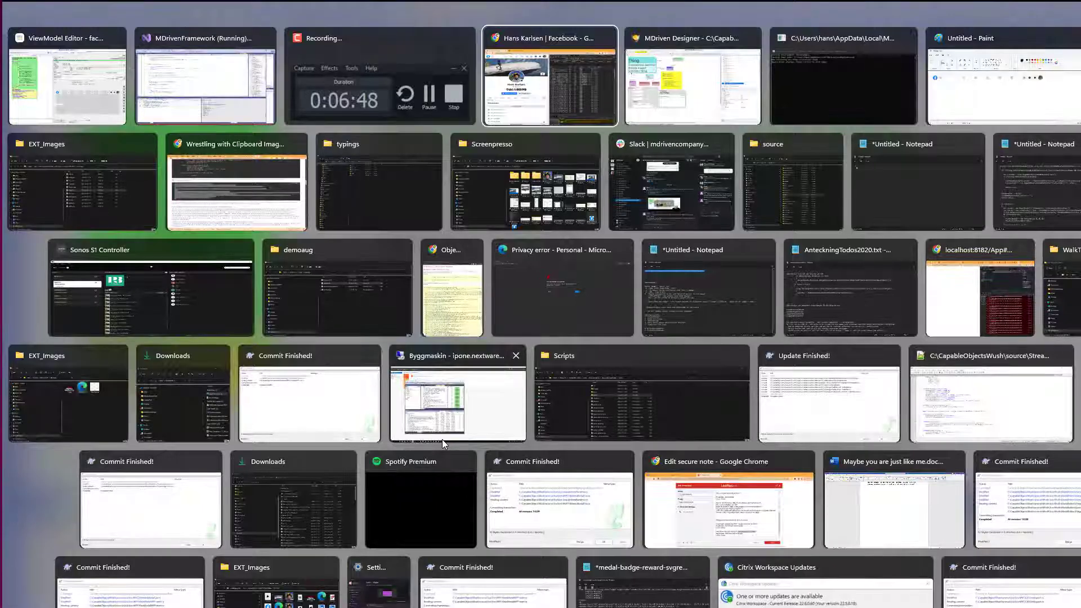
click(180, 29)
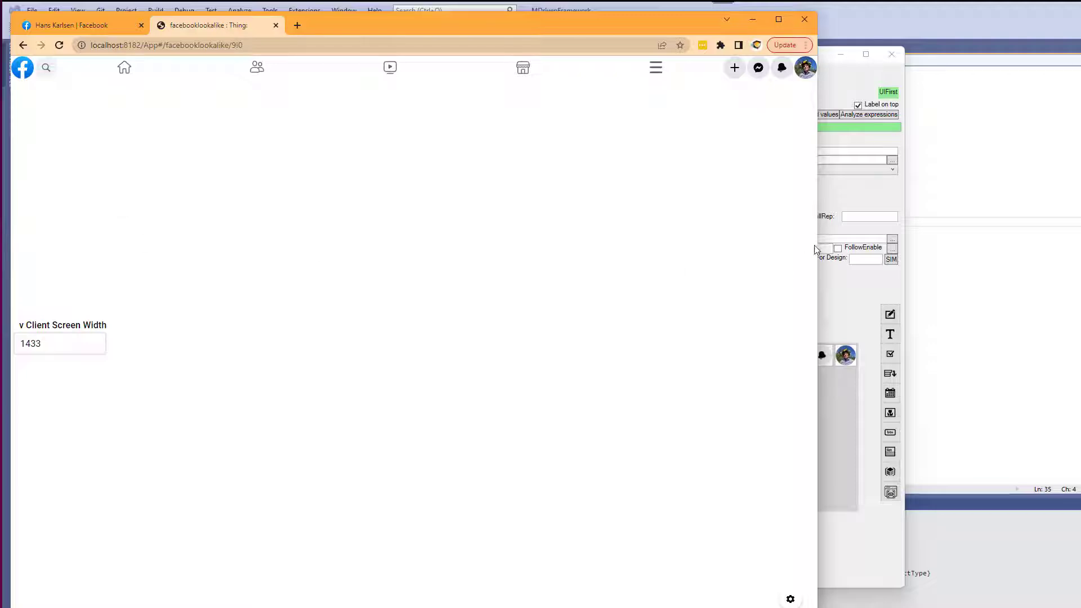
drag(817, 249, 410, 282)
key(alt+Tab)
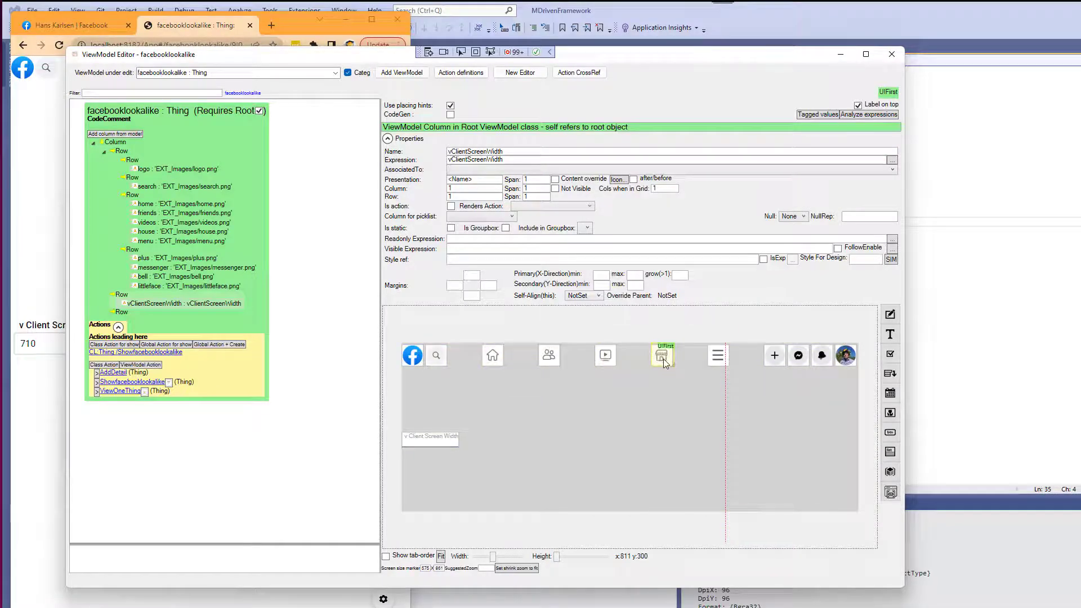
Try moving the home-icons row to the front of the navigation row, then undo the move.
click(133, 197)
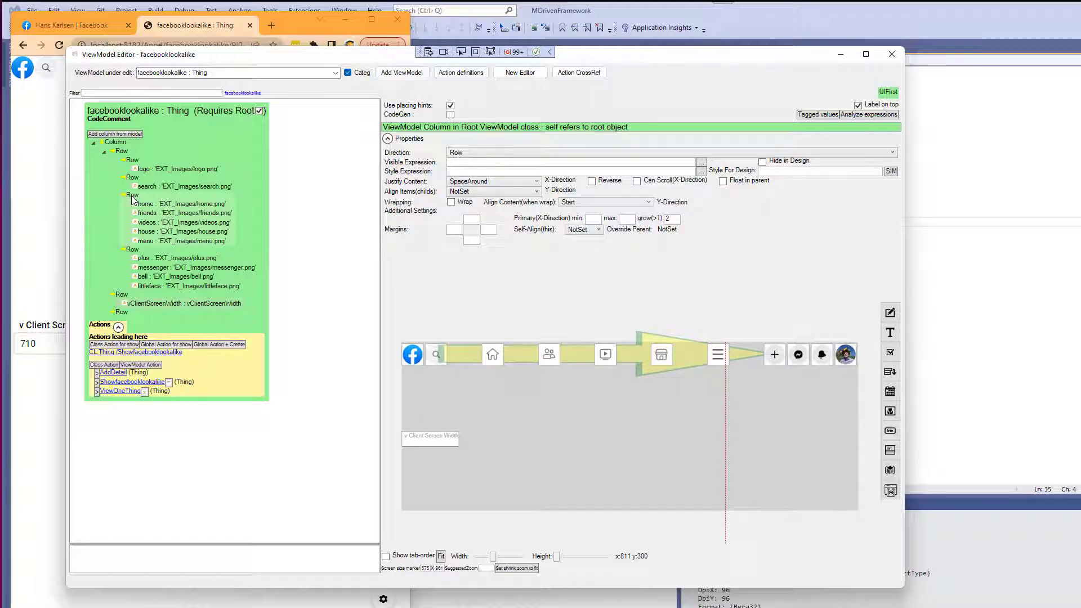
right_click(133, 199)
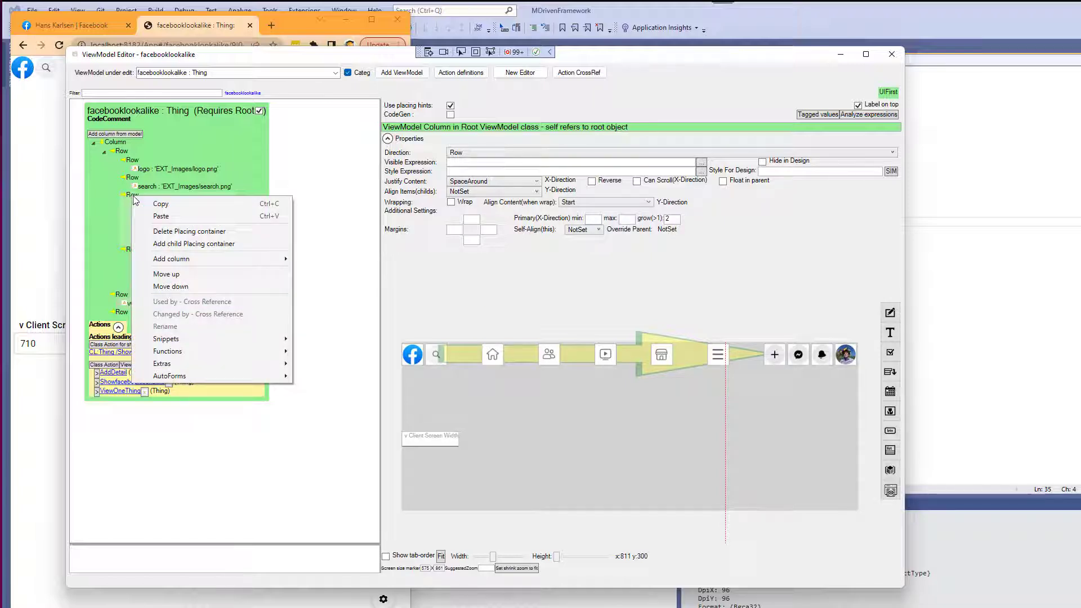
click(121, 152)
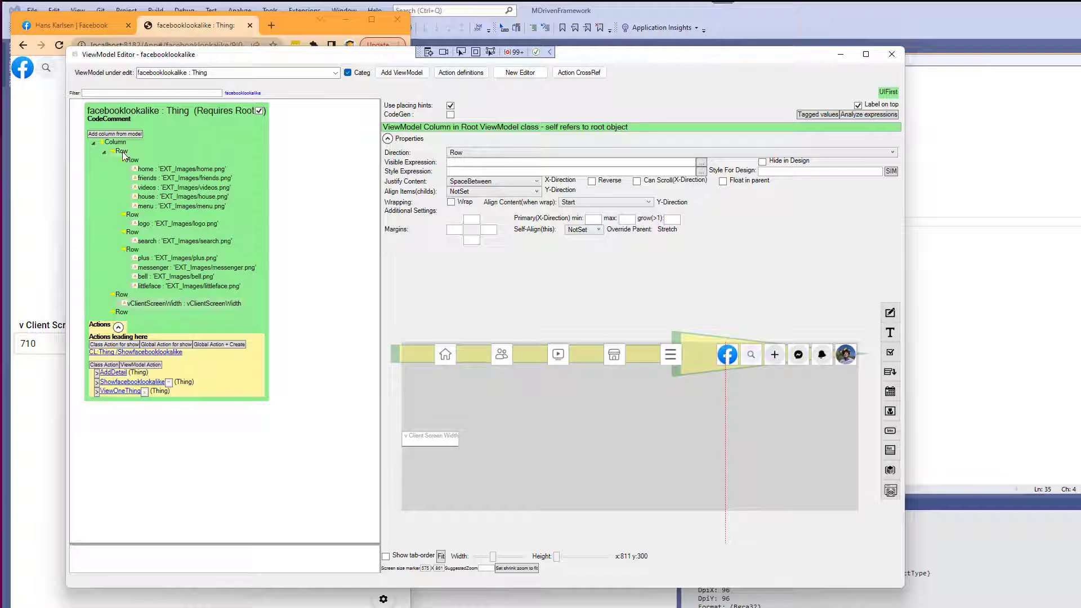
key(ctrl+z)
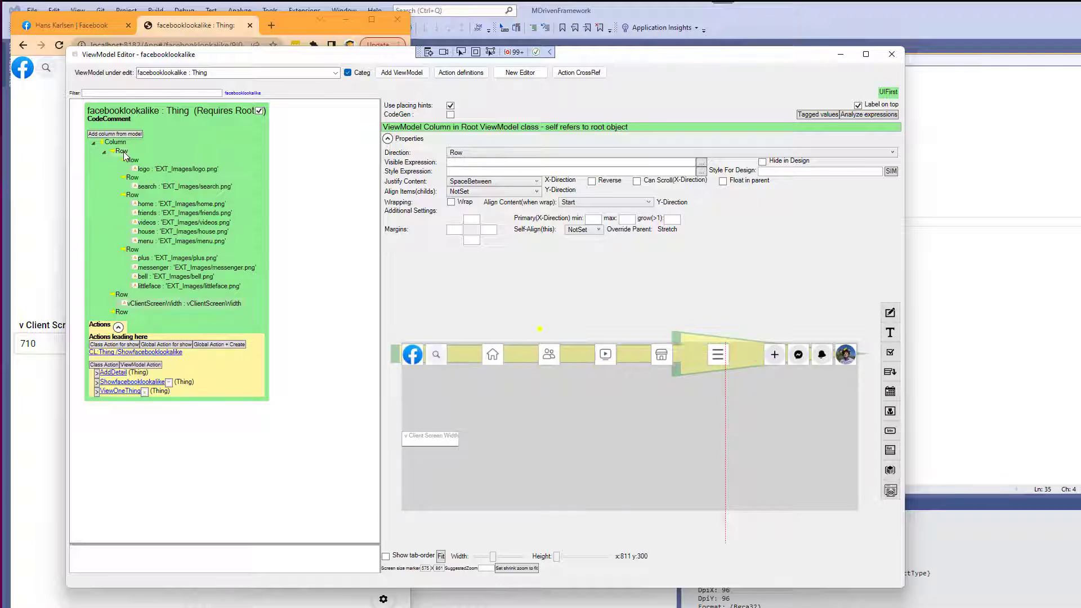
Add a new empty child row to the navigation row and move it between the search row and the home-icons row.
right_click(123, 151)
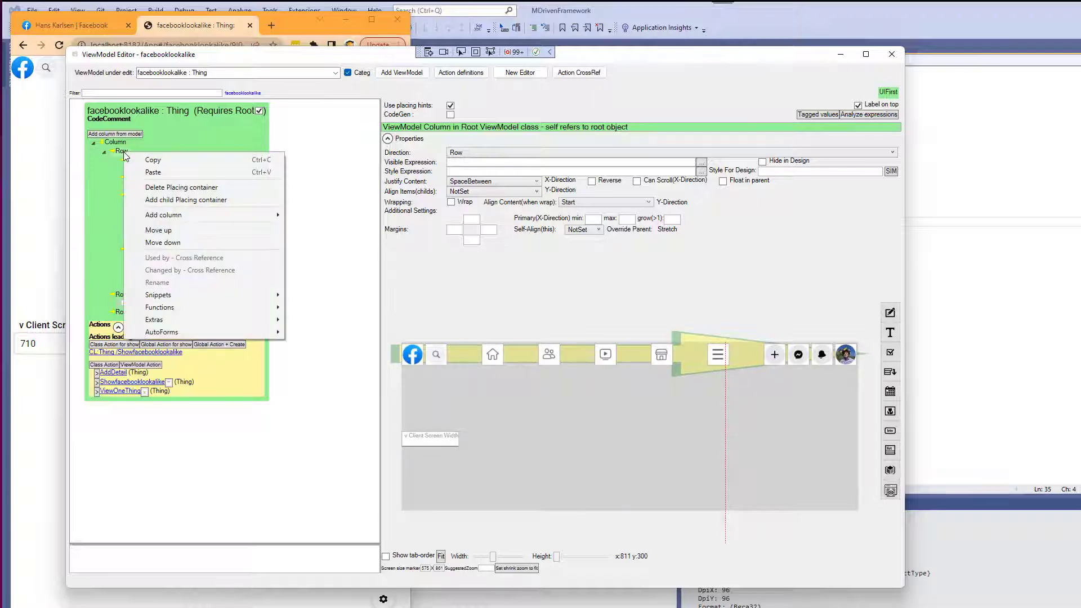
click(166, 204)
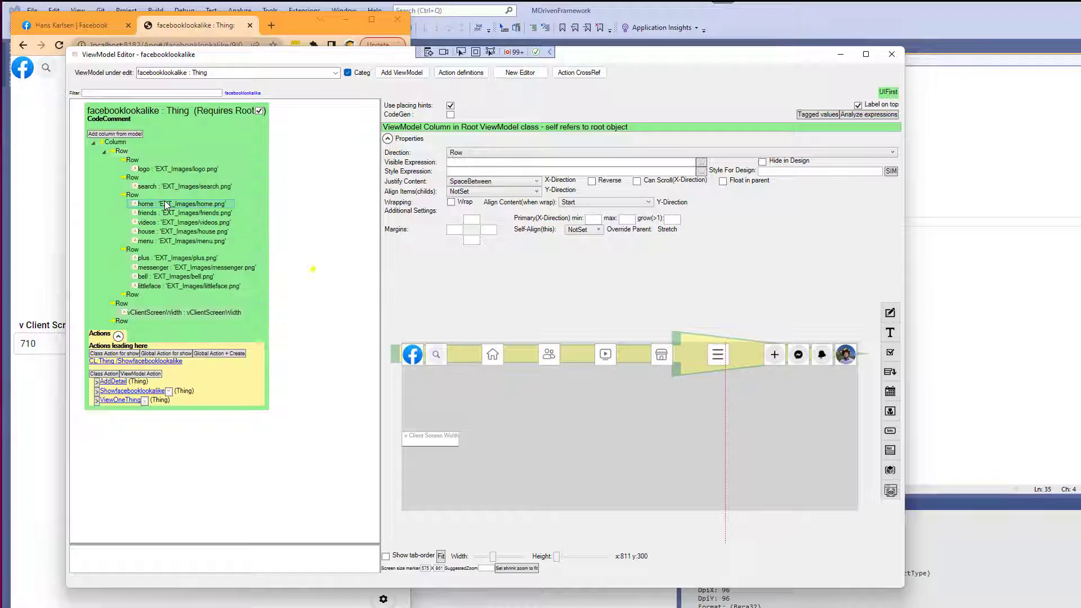
click(125, 321)
drag(134, 248, 124, 157)
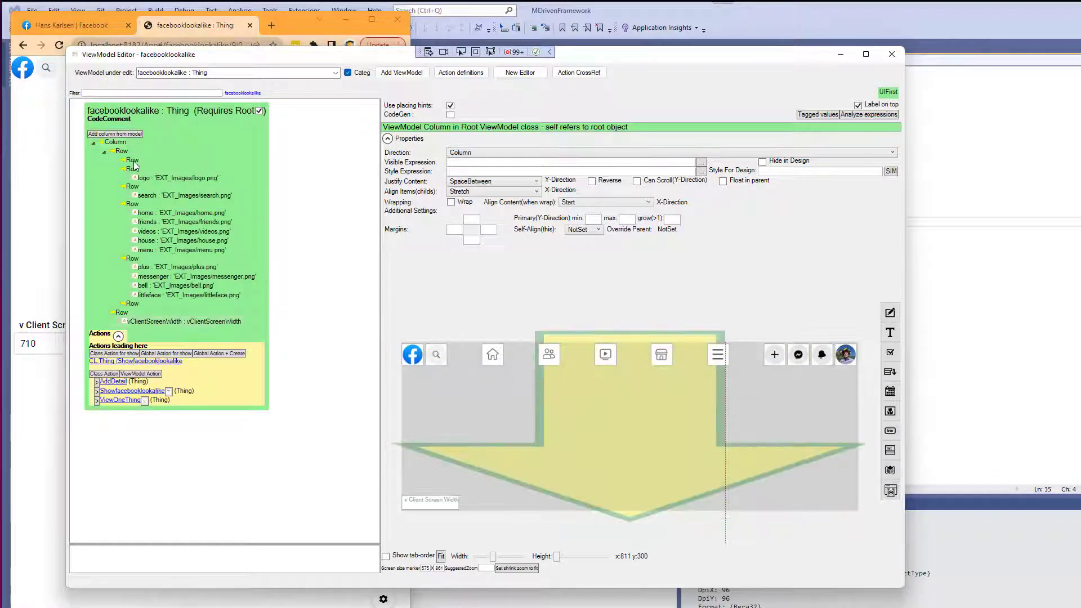
click(134, 162)
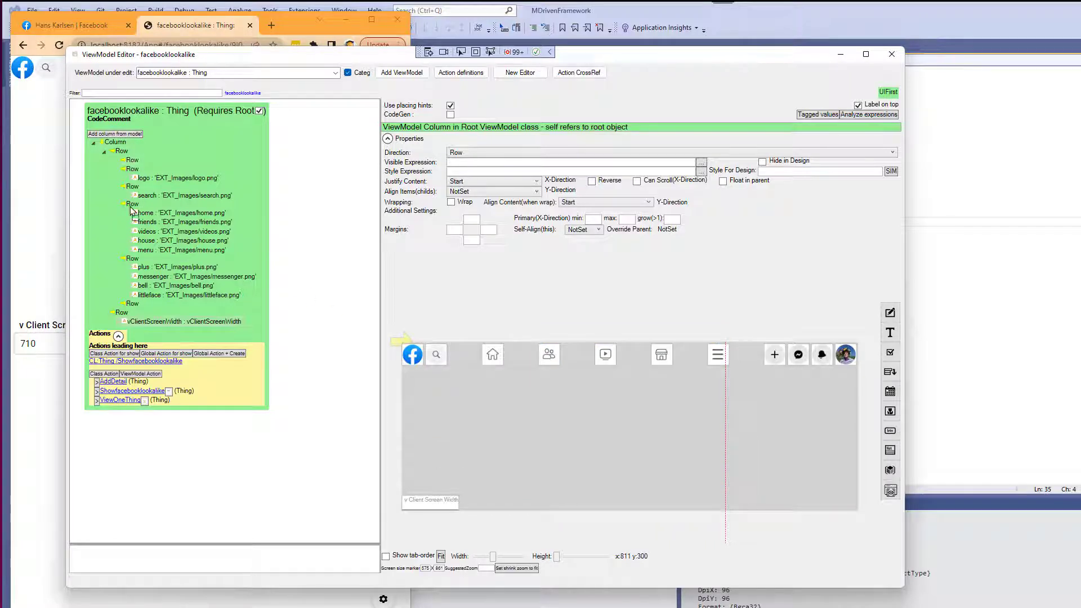
drag(132, 209, 135, 164)
right_click(136, 165)
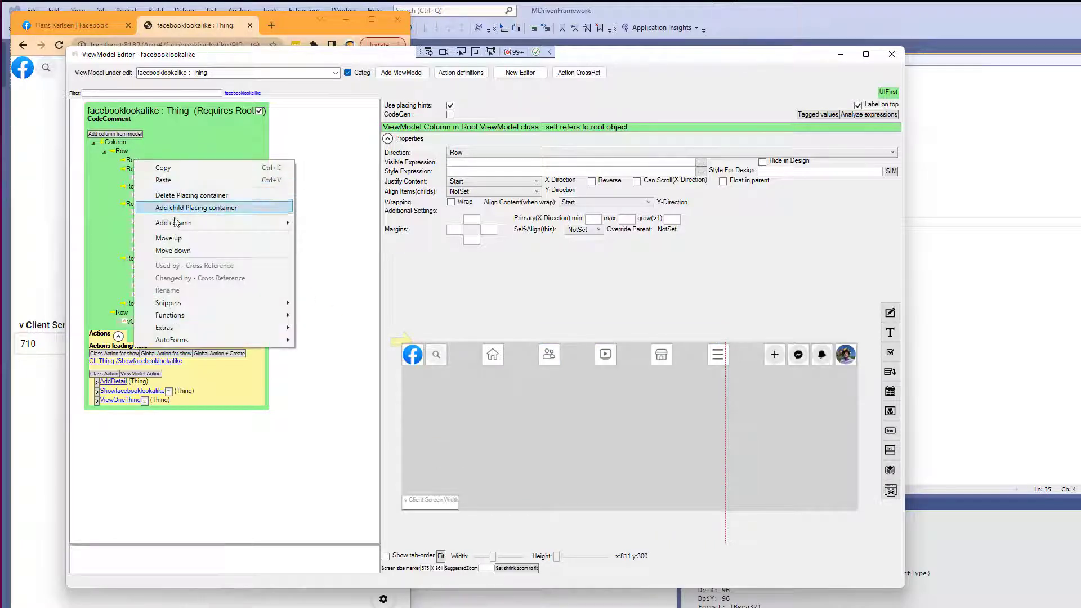
click(163, 249)
right_click(136, 181)
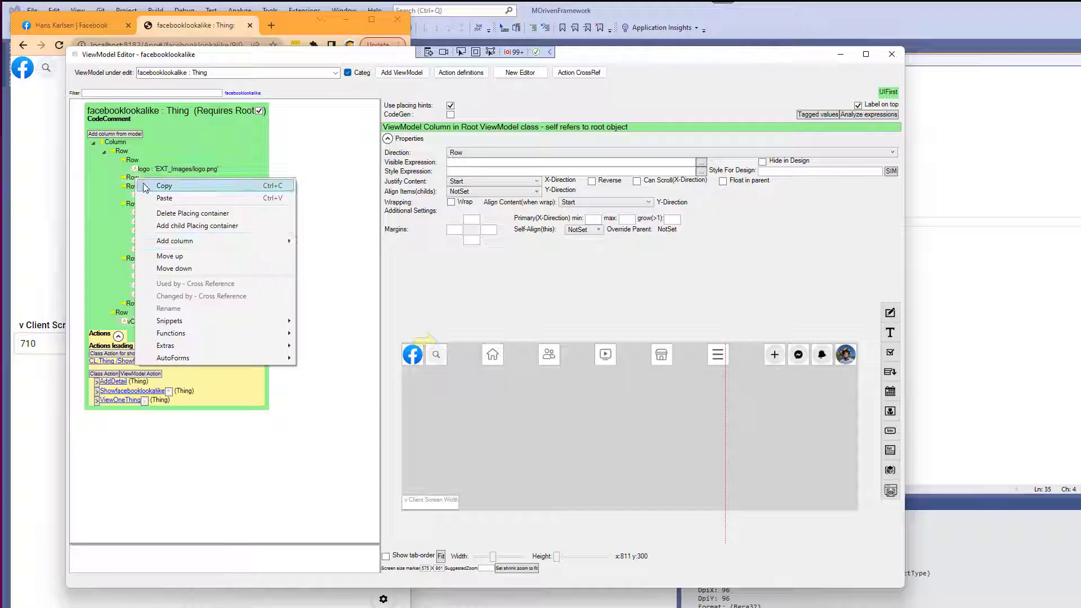
click(175, 269)
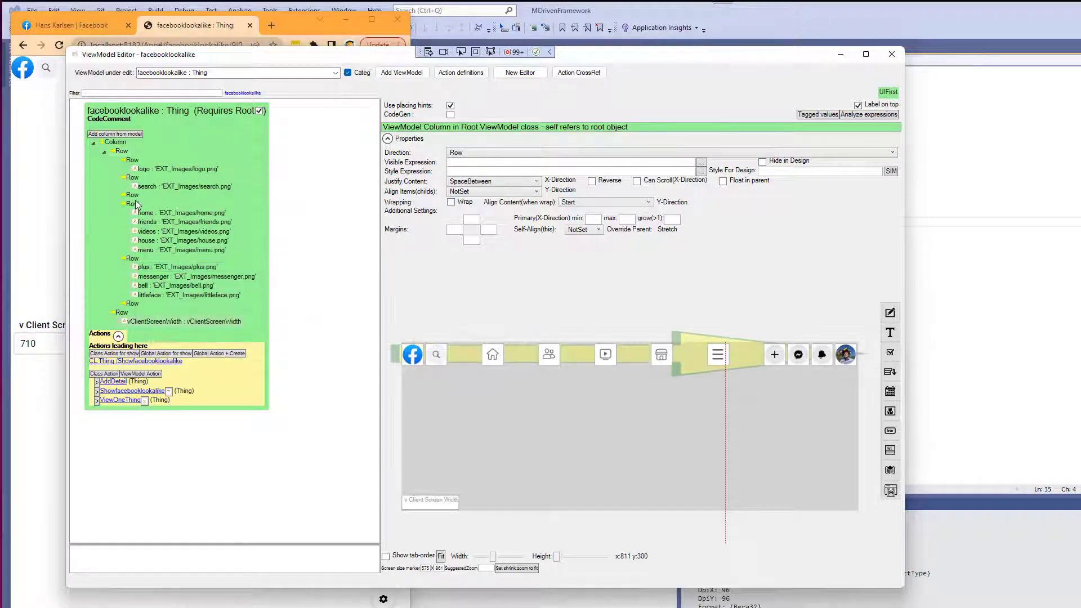
Copy the menu icon column into the new empty row and rename the copy menu2.
click(135, 197)
click(163, 251)
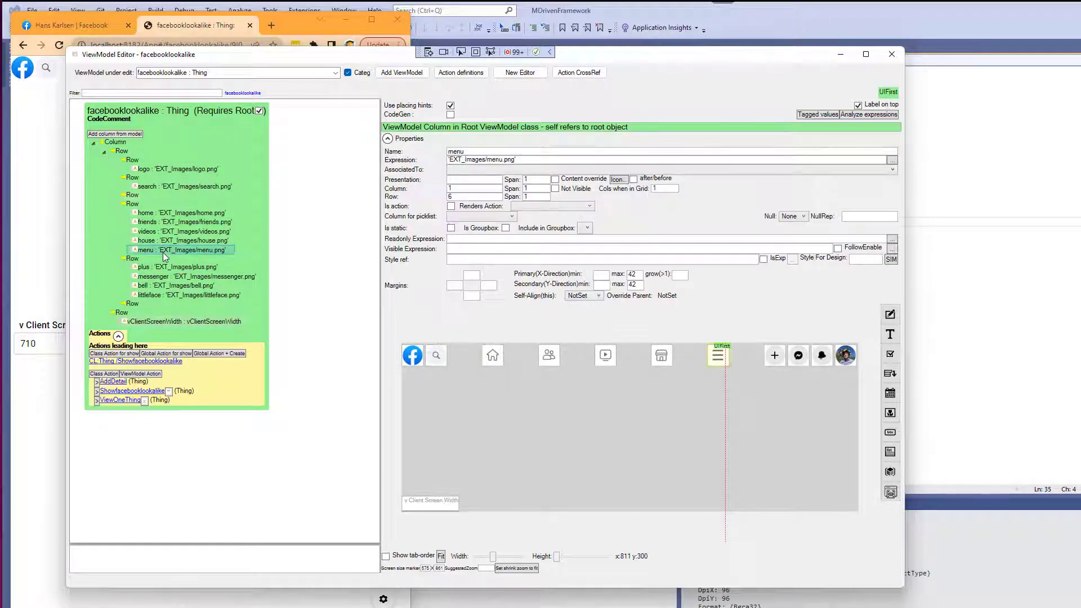
right_click(164, 251)
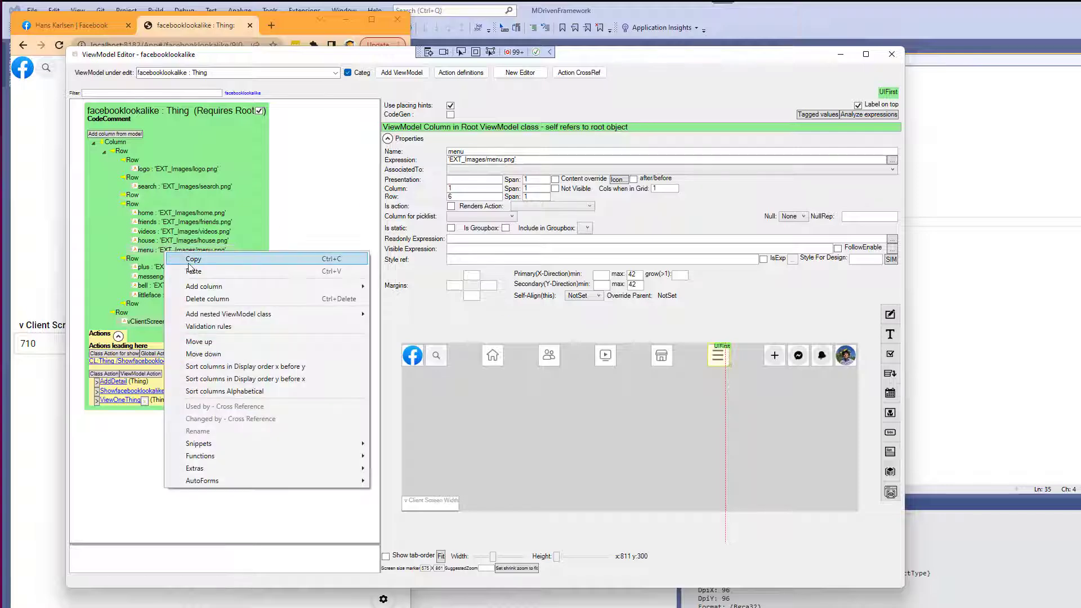
click(186, 261)
click(135, 195)
right_click(135, 196)
click(158, 213)
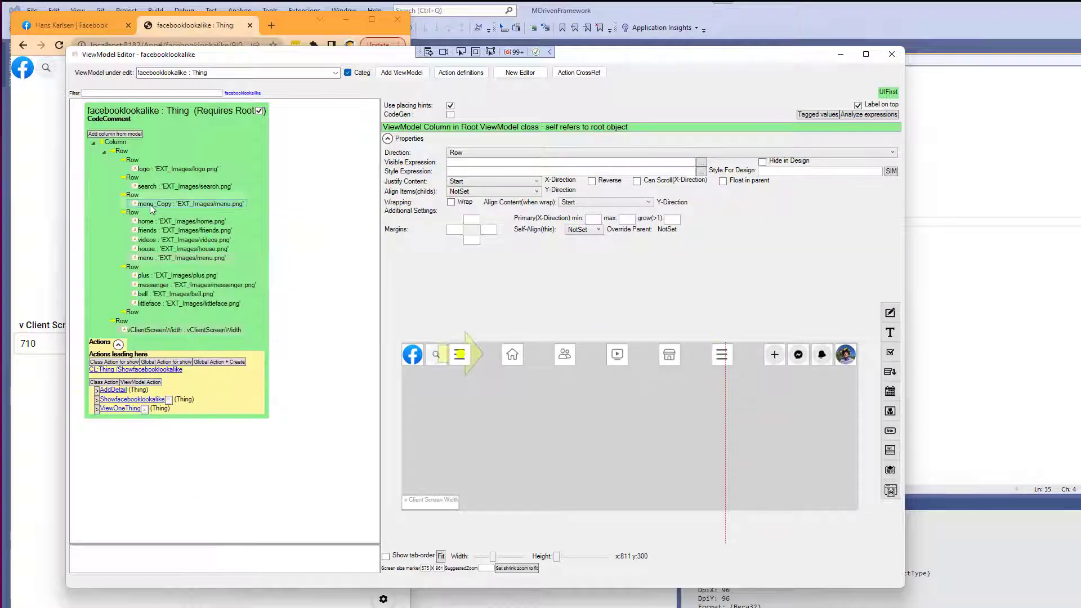
double_click(465, 152)
text(menu2)
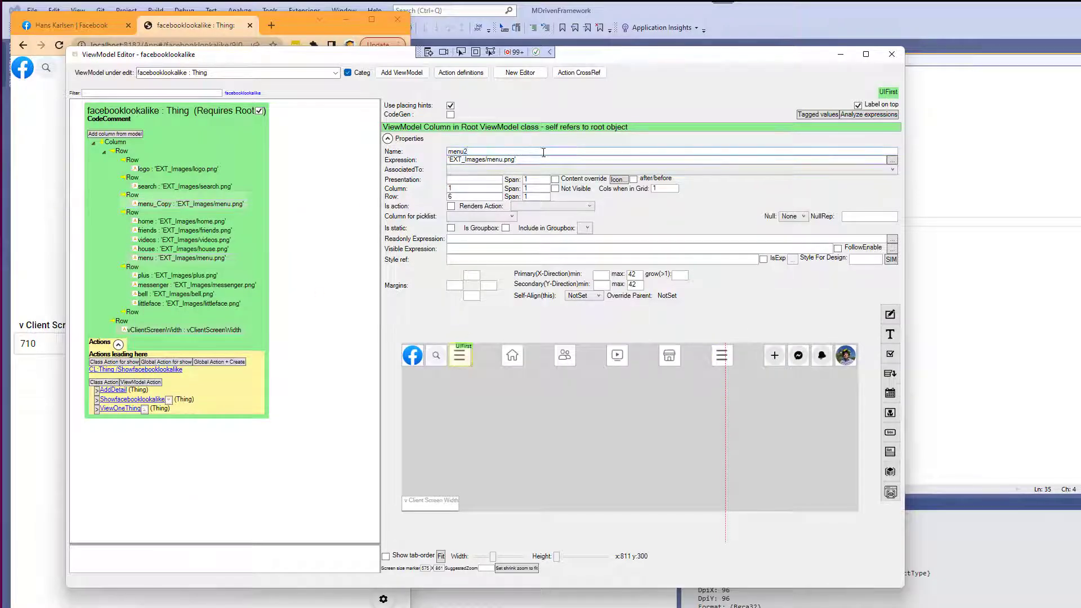
click(156, 206)
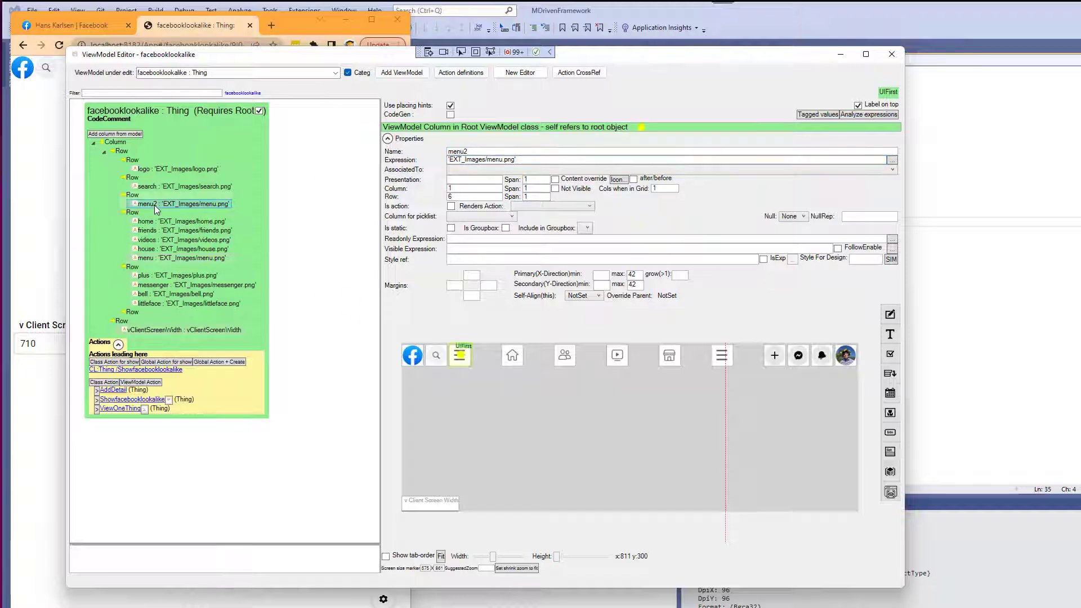
Set the menu2 row's visible expression to vClientScreenWidth<=700.
click(133, 197)
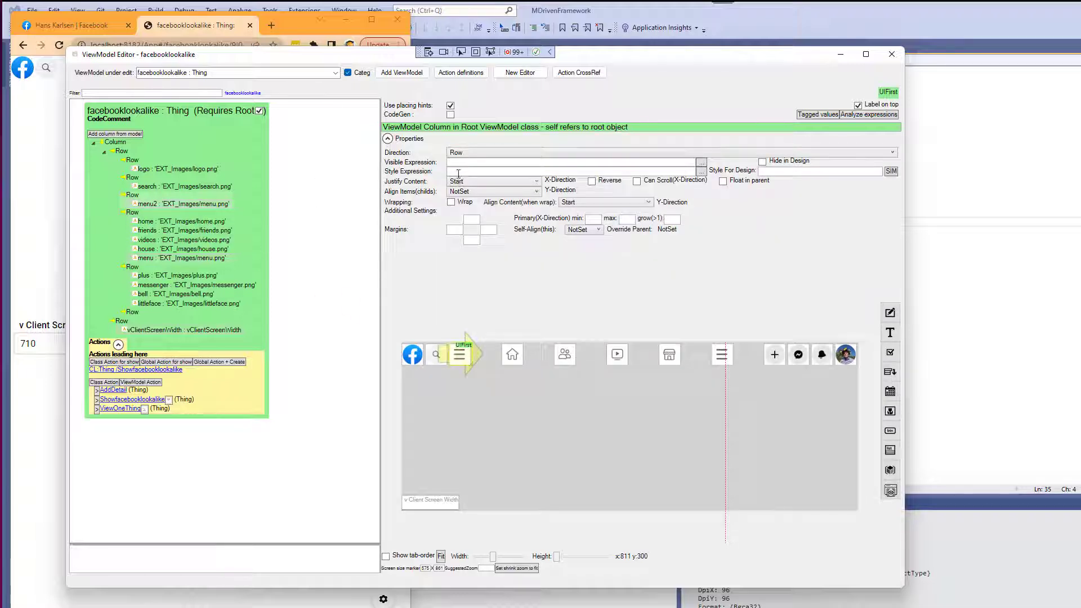
click(701, 163)
text(vClie)
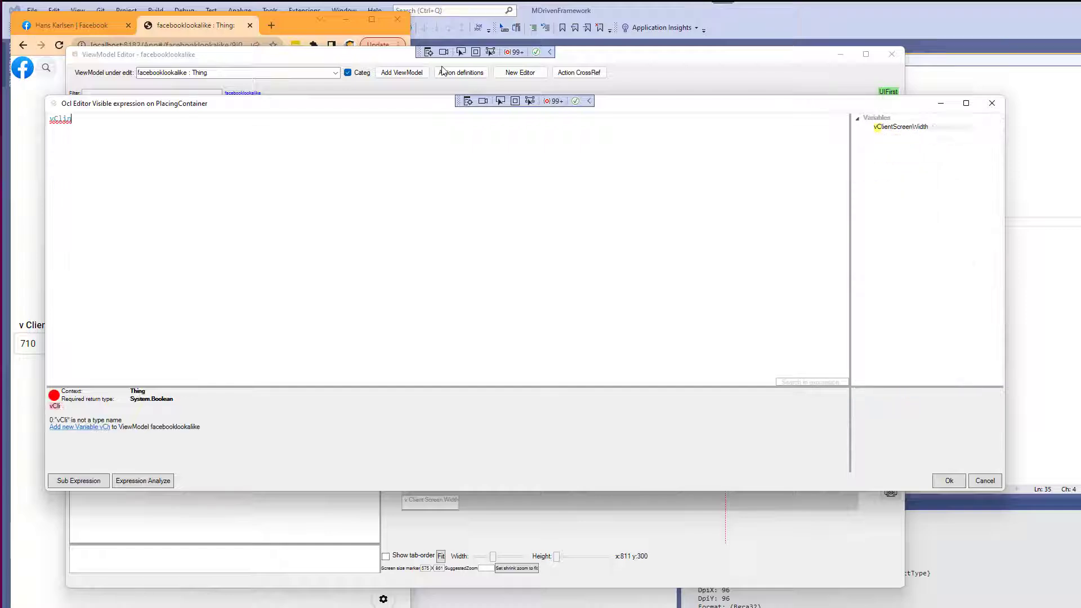
double_click(917, 125)
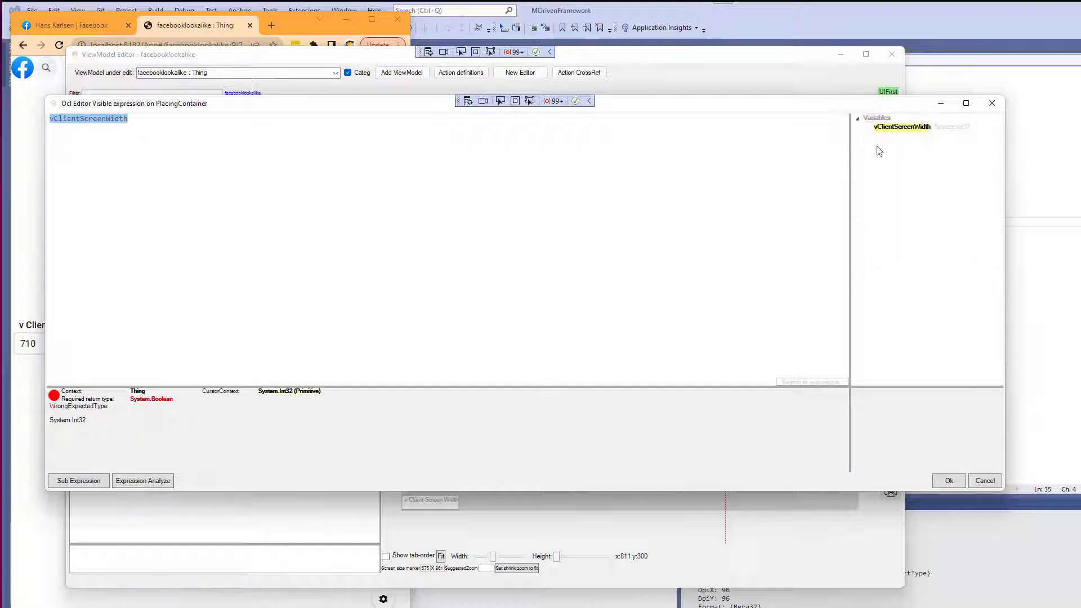
click(144, 118)
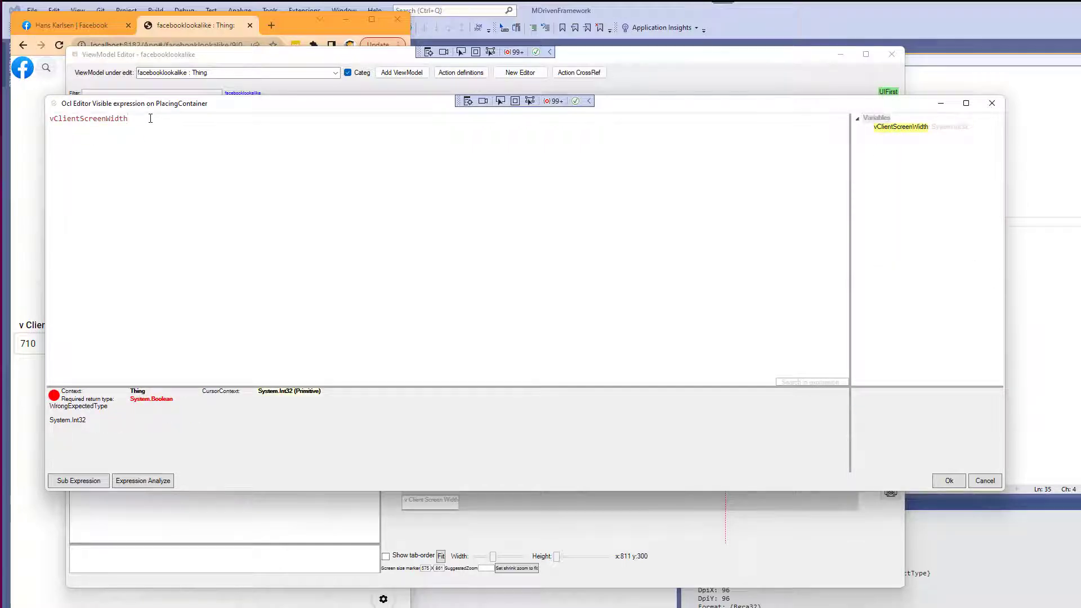
text(<=700)
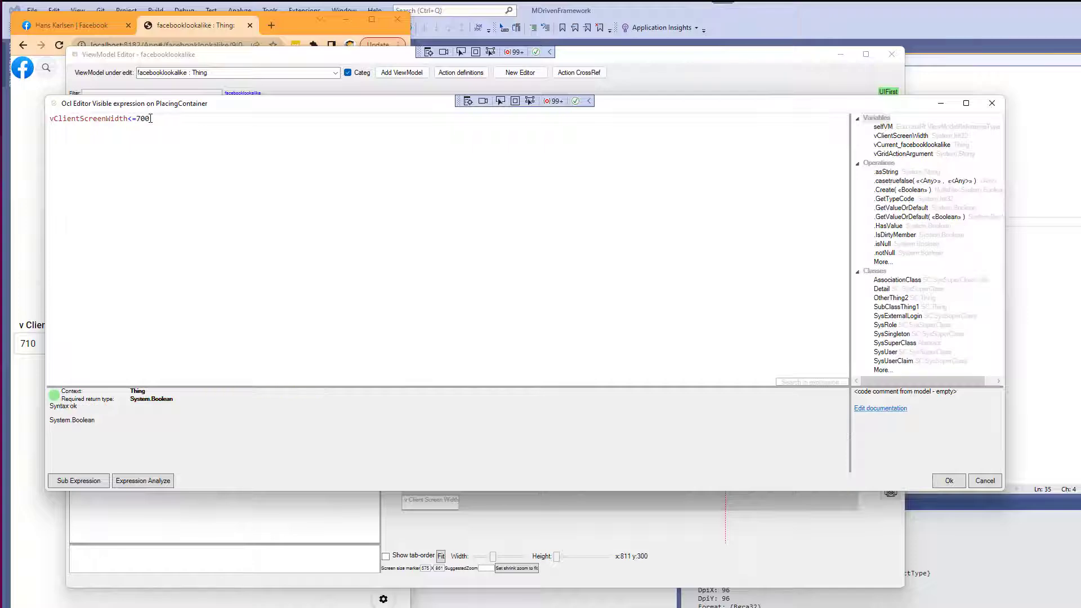
key(ctrl+a)
click(951, 480)
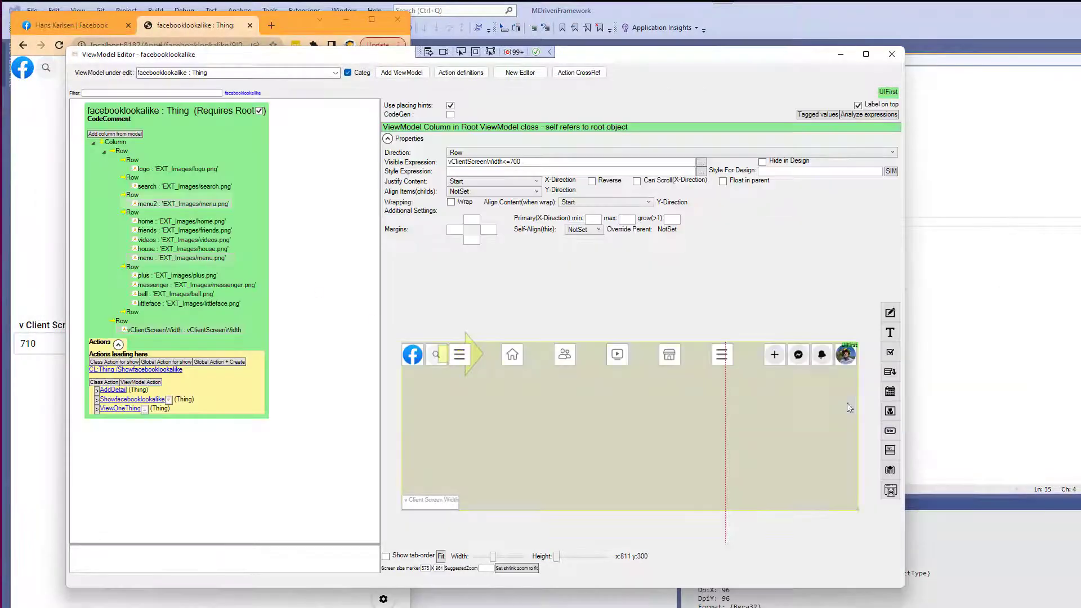
Set the home-icons row's visible expression to vClientScreenWidth>700.
click(134, 215)
click(485, 163)
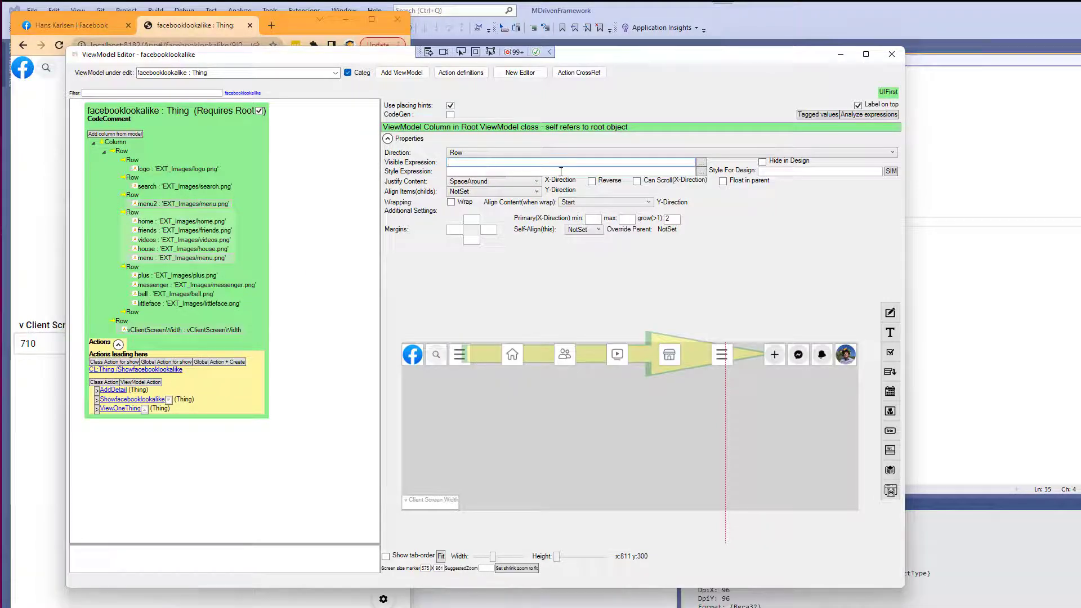
key(ctrl+v)
key(Left)
key(Left)
key(Left)
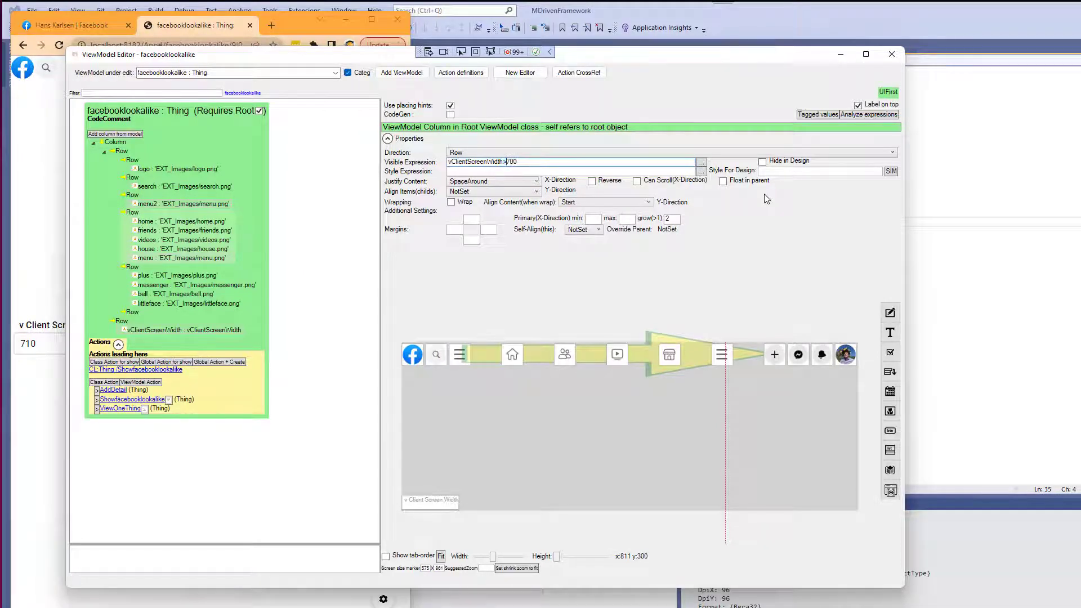
Compare the prototype at a narrower browser width with the editor preview of the navigation bar.
key(alt+Tab)
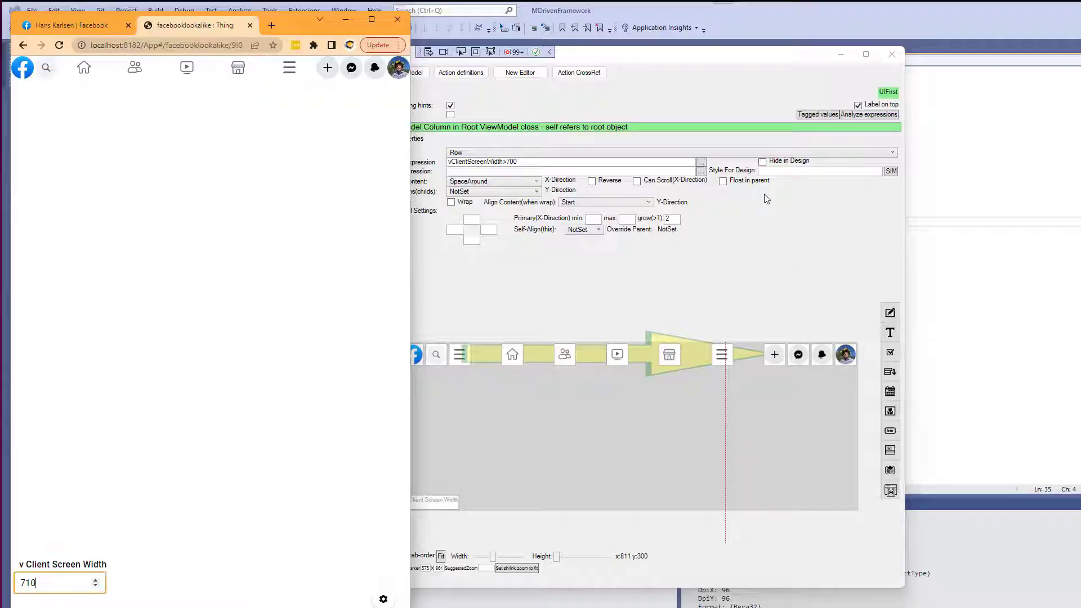
drag(411, 175, 379, 237)
key(alt+Tab)
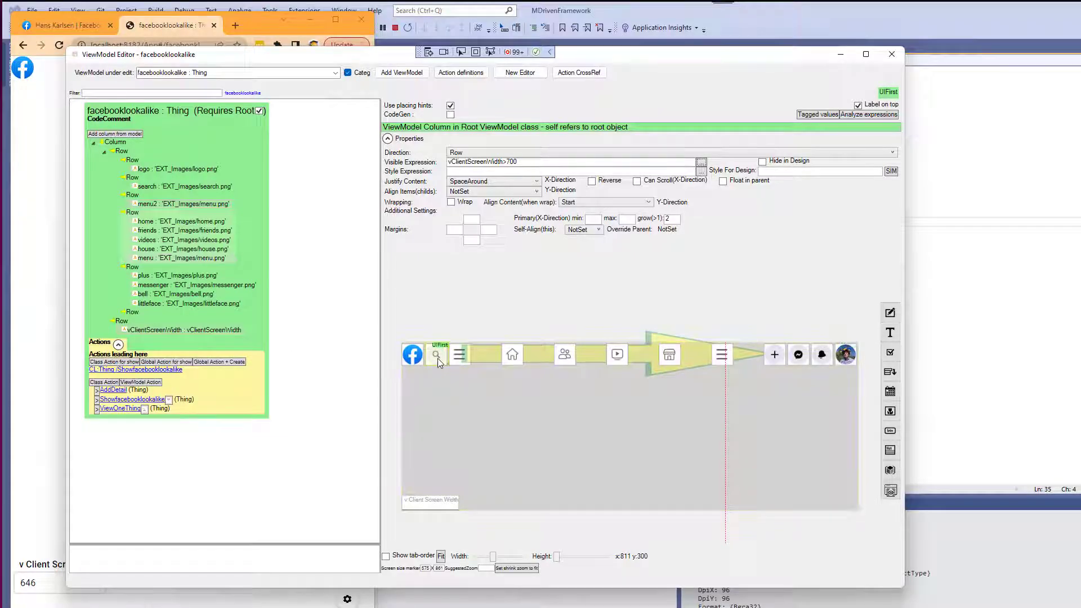
click(437, 358)
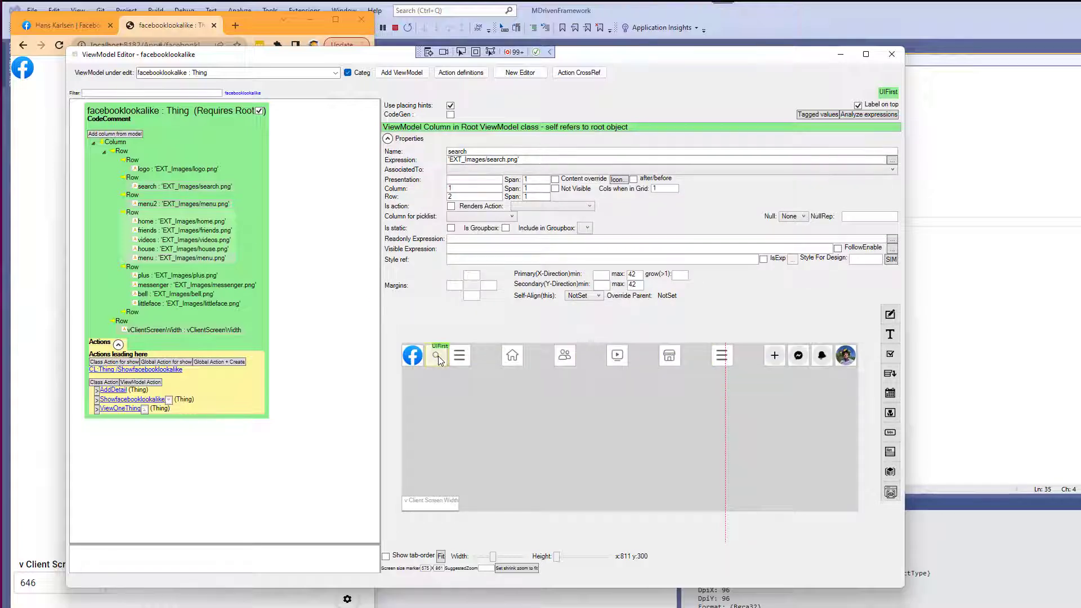
Set the menu2 row's grow factor to 2 so it fills the available width.
click(415, 357)
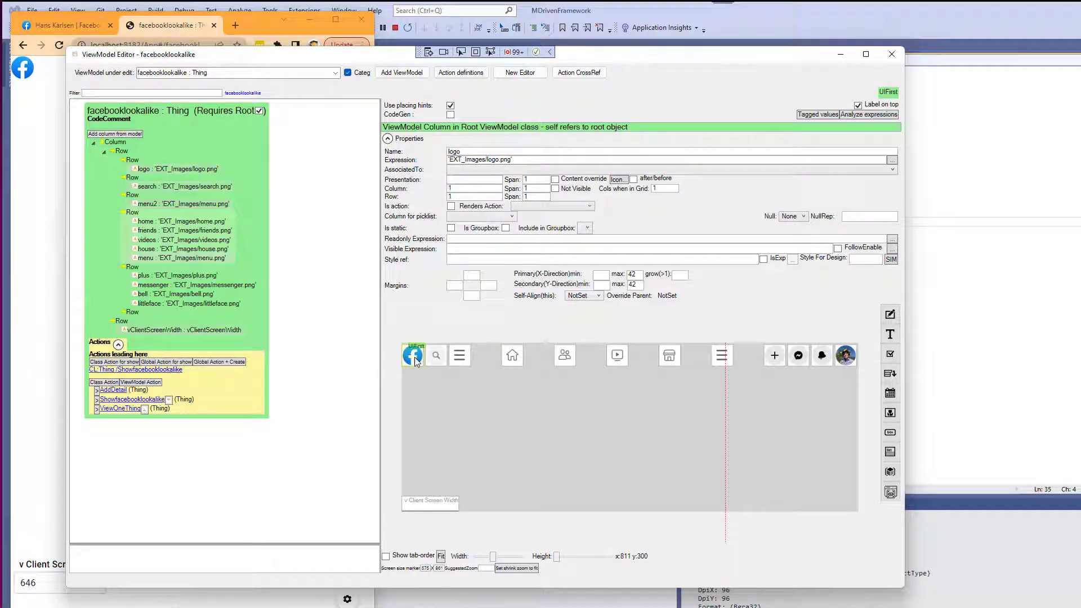
click(438, 357)
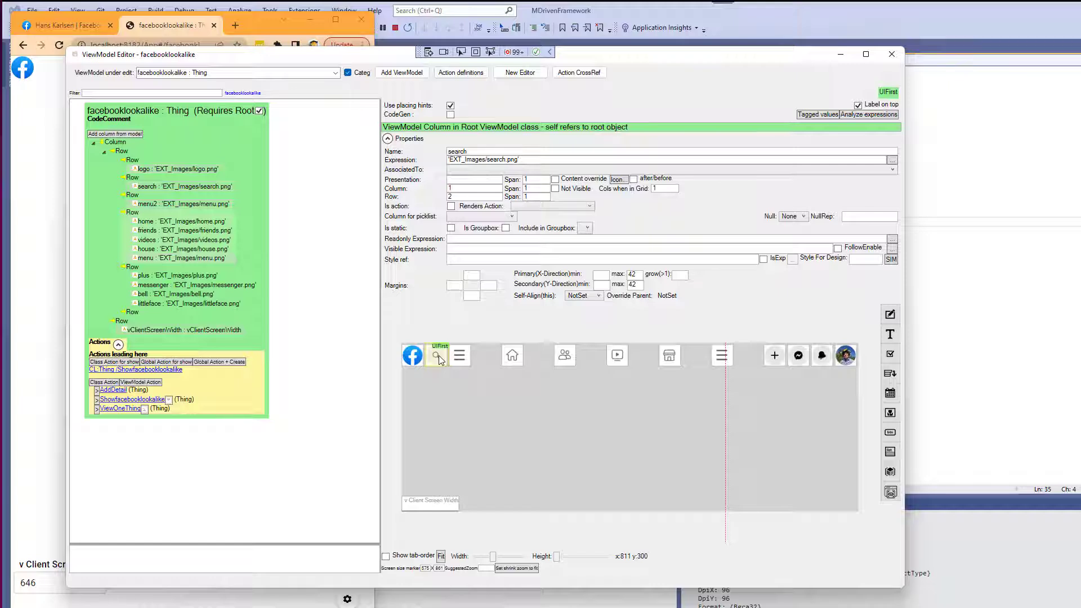
click(460, 357)
click(134, 179)
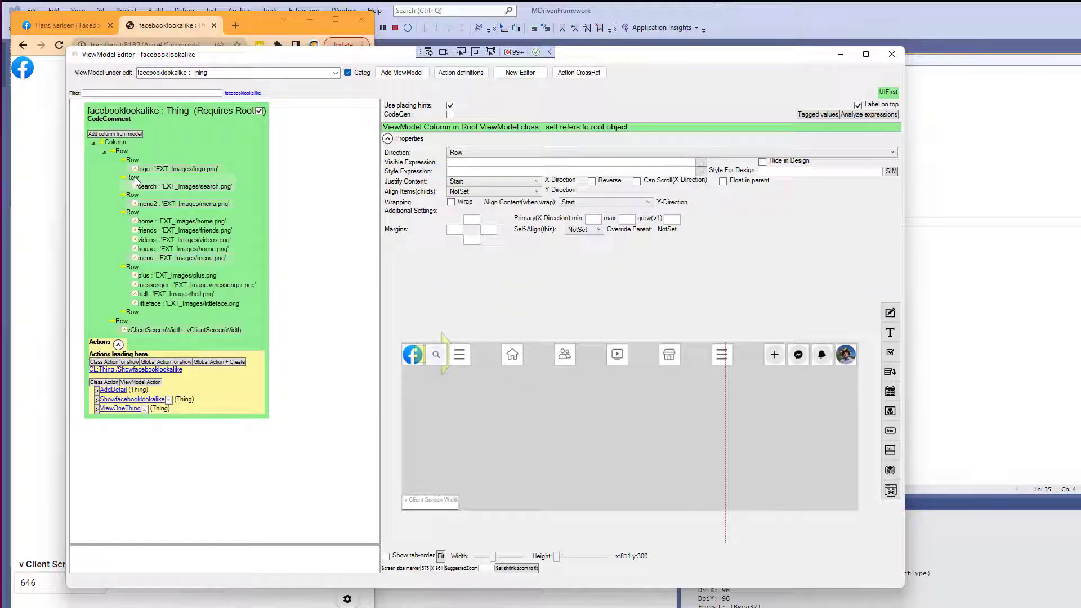
click(133, 162)
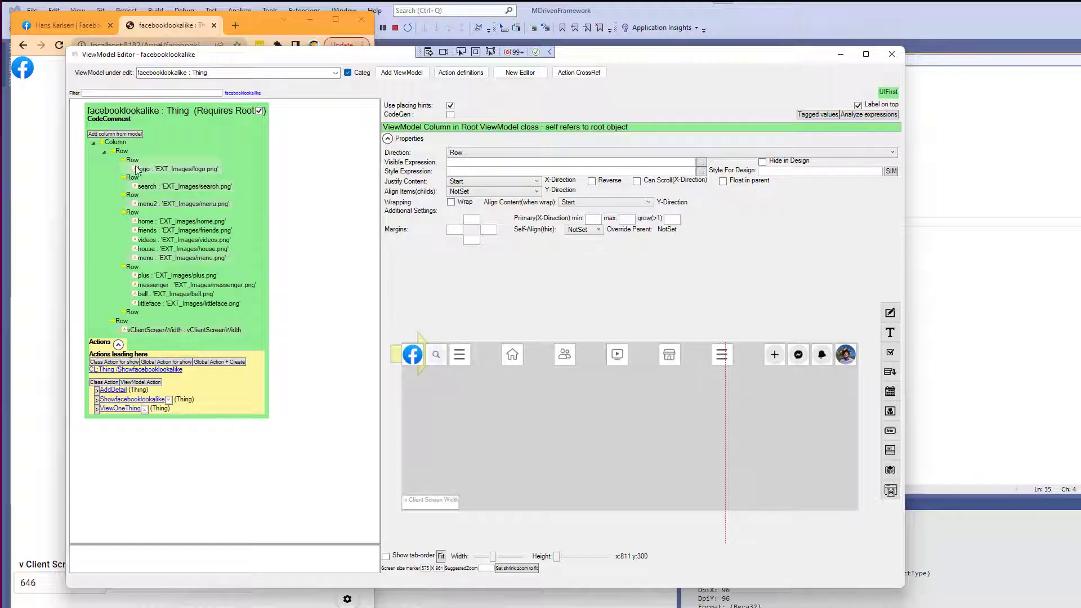
click(132, 179)
click(133, 197)
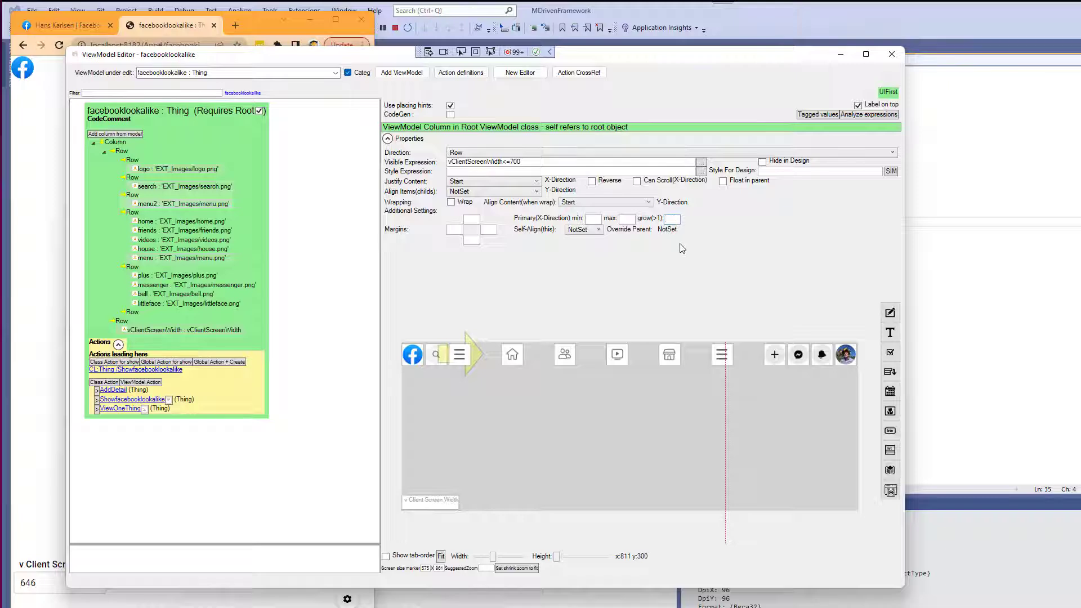
text(2)
key(Tab)
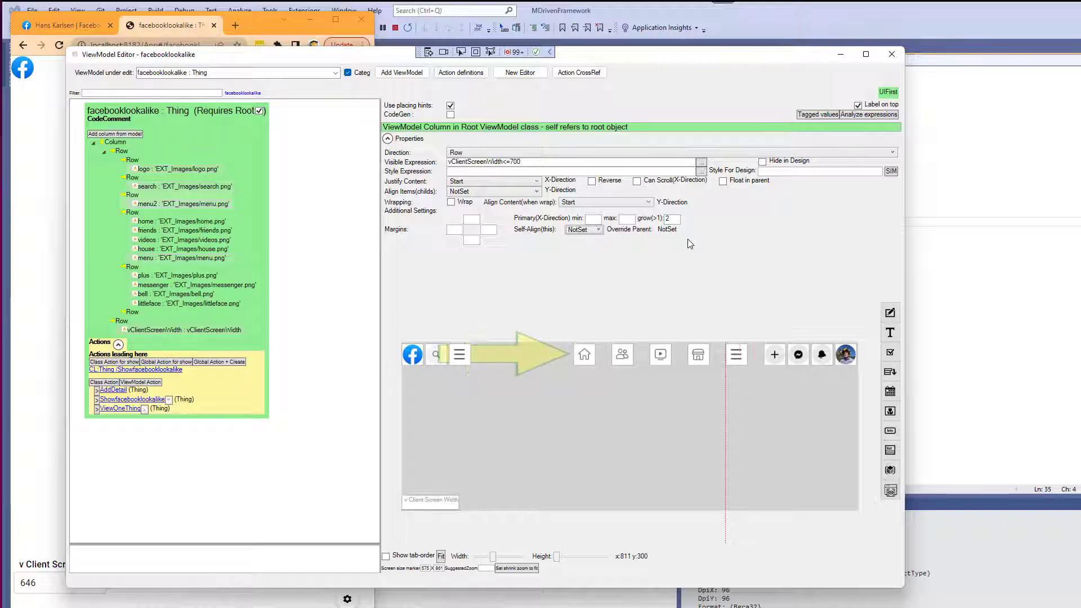
Arrange the prototype and Facebook browser windows side by side to compare their navigation bars.
click(133, 214)
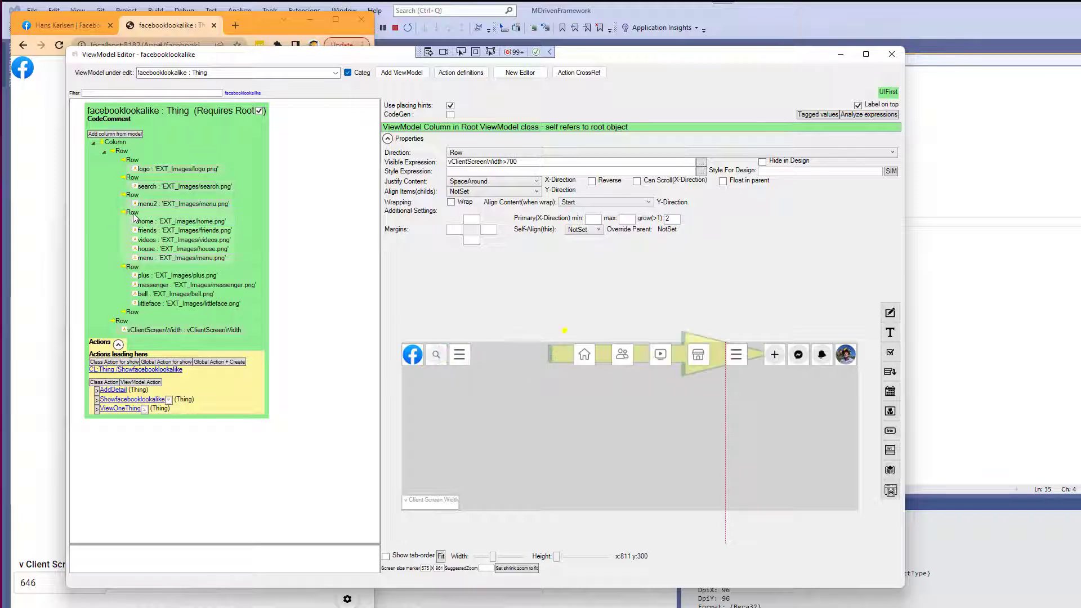
click(55, 207)
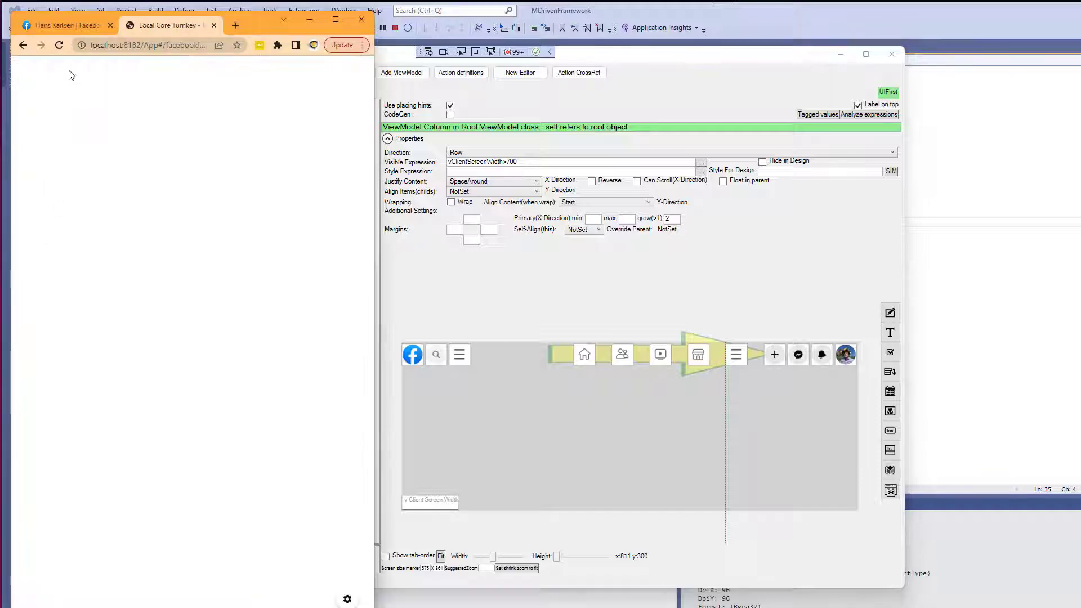
click(59, 45)
drag(374, 116, 345, 156)
click(59, 27)
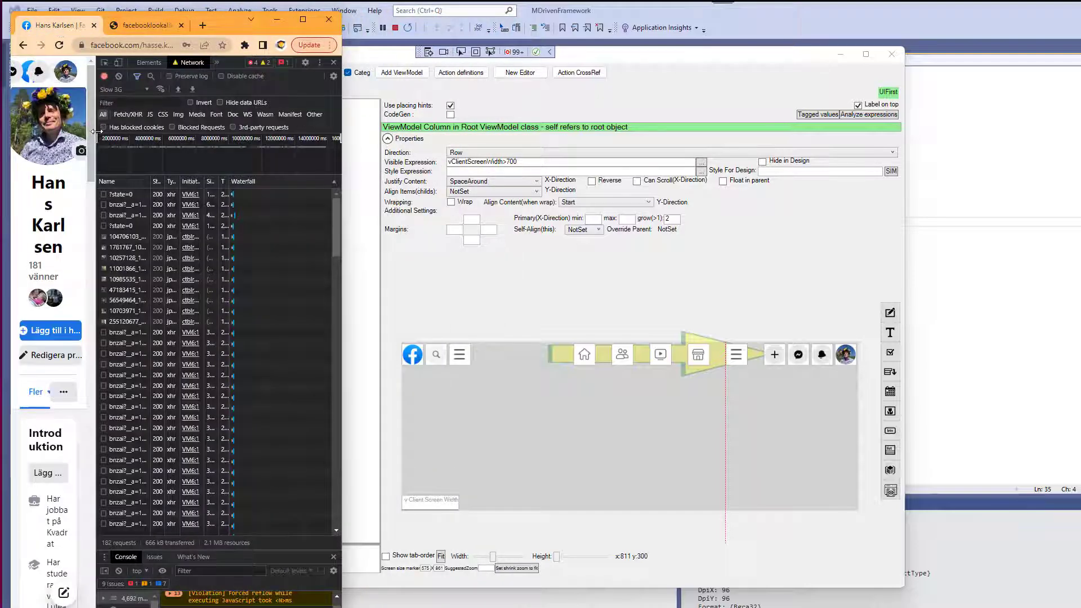
drag(93, 134, 201, 136)
drag(344, 137, 652, 147)
drag(511, 161, 381, 180)
drag(111, 34, 110, 276)
click(298, 22)
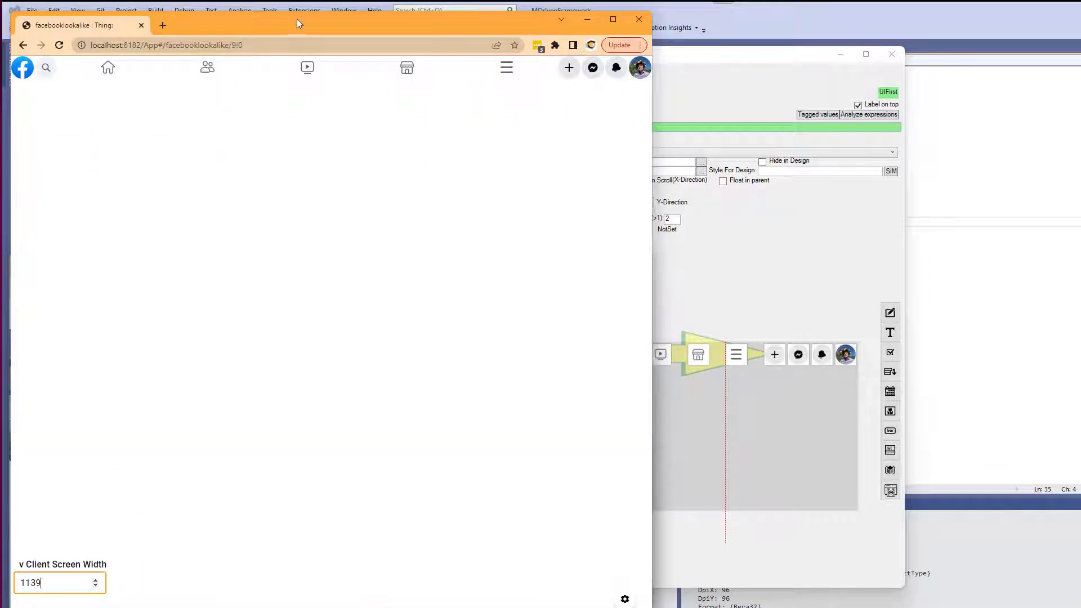
drag(227, 606, 259, 262)
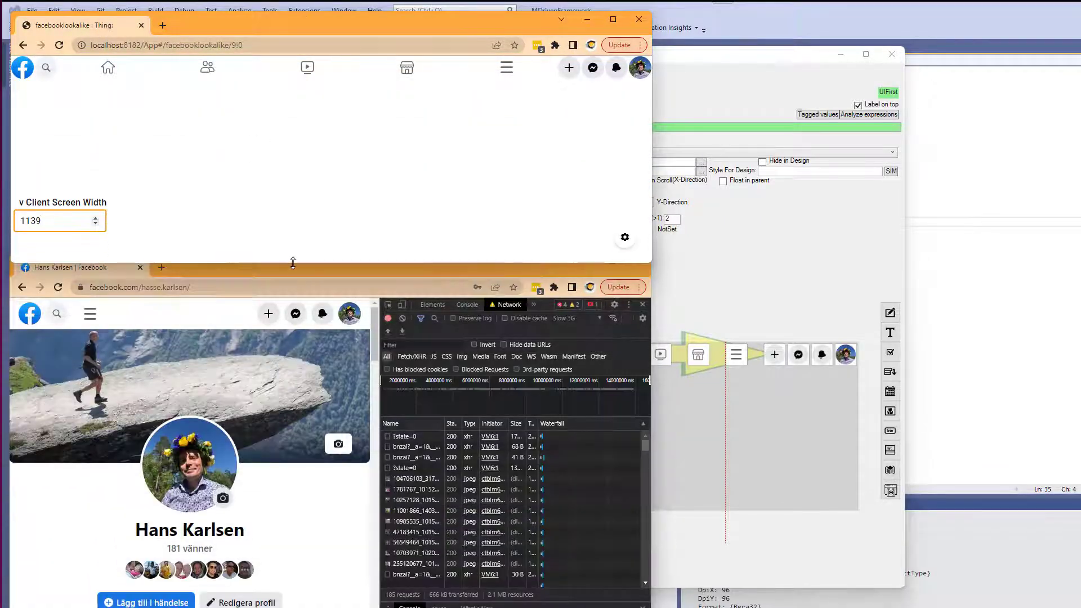
click(499, 165)
key(F12)
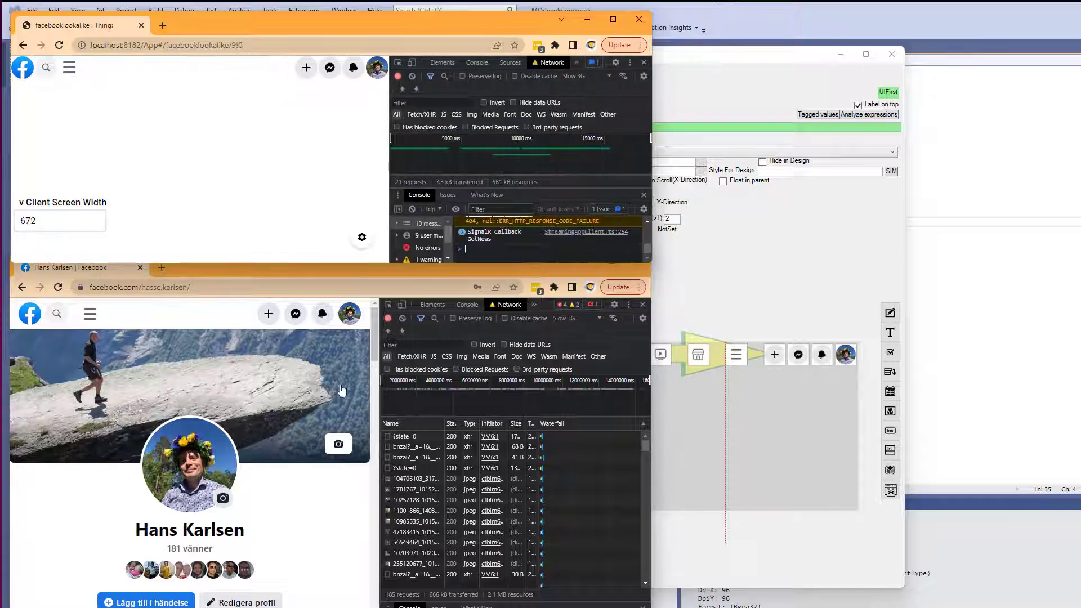
Set the top row's style expression to 'paddingheader'.
key(alt+Tab)
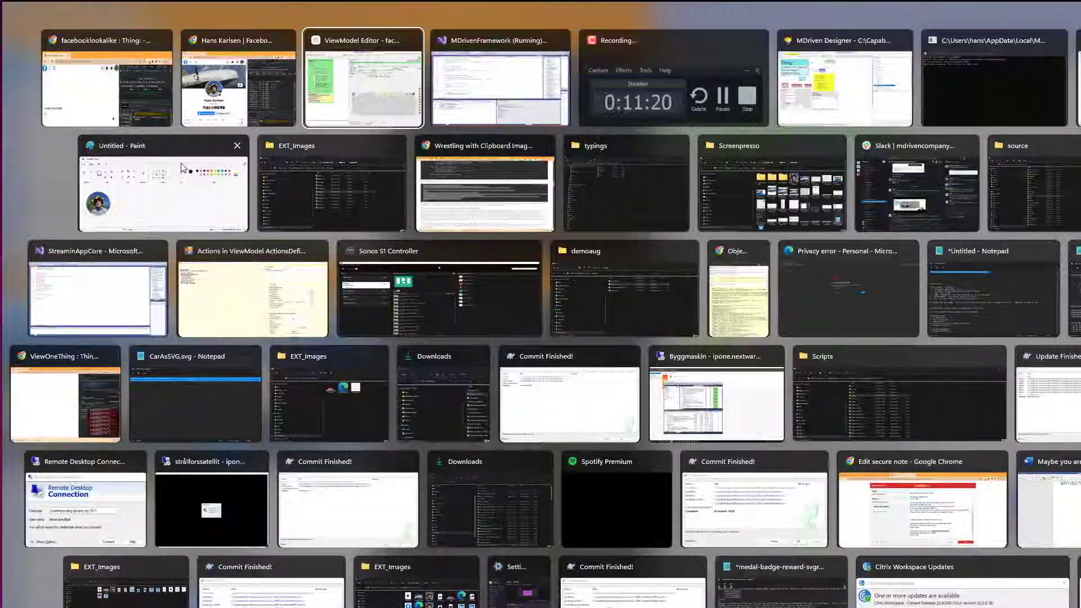
click(125, 152)
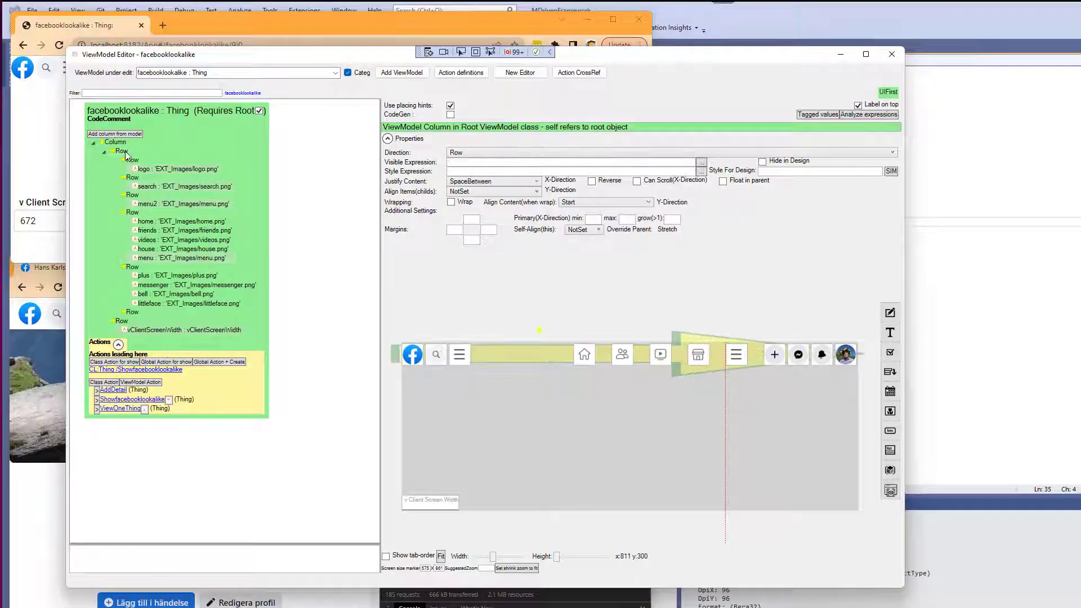
click(485, 172)
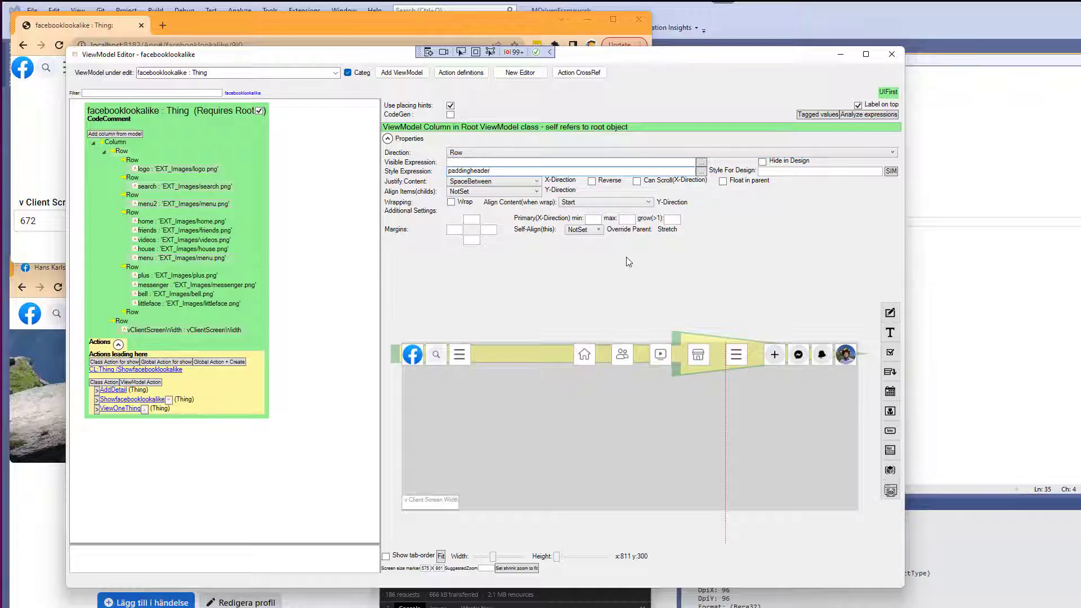
key(ctrl+a)
key(Home)
text(')
key(ctrl+a)
key(ctrl+c)
Create a paddingheader style with a placingcontainer target and increase its padding to 7.
click(891, 172)
click(121, 69)
key(ctrl+v)
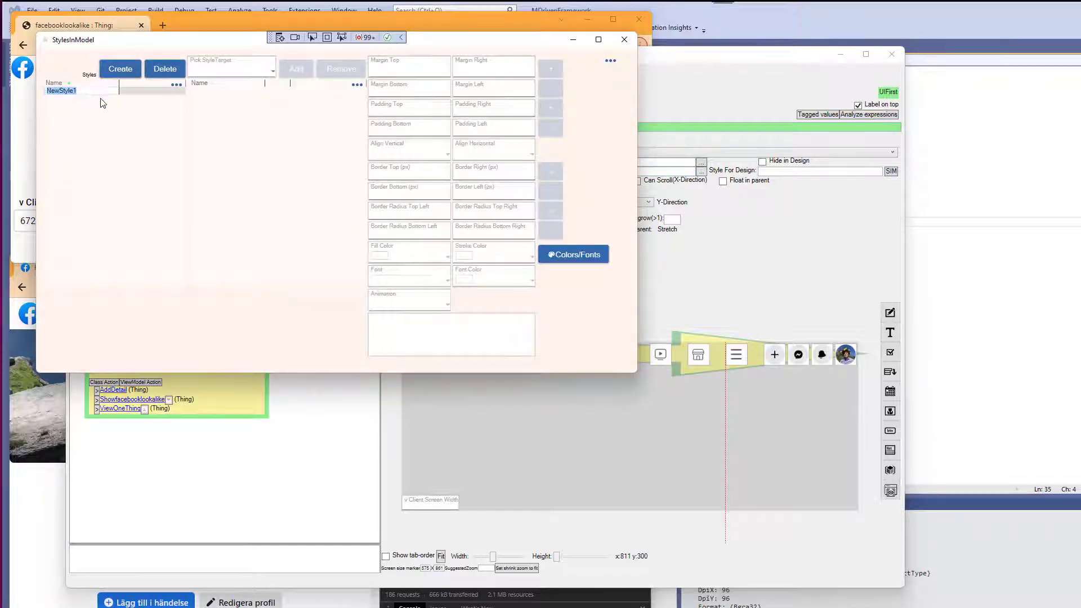
click(222, 70)
click(232, 169)
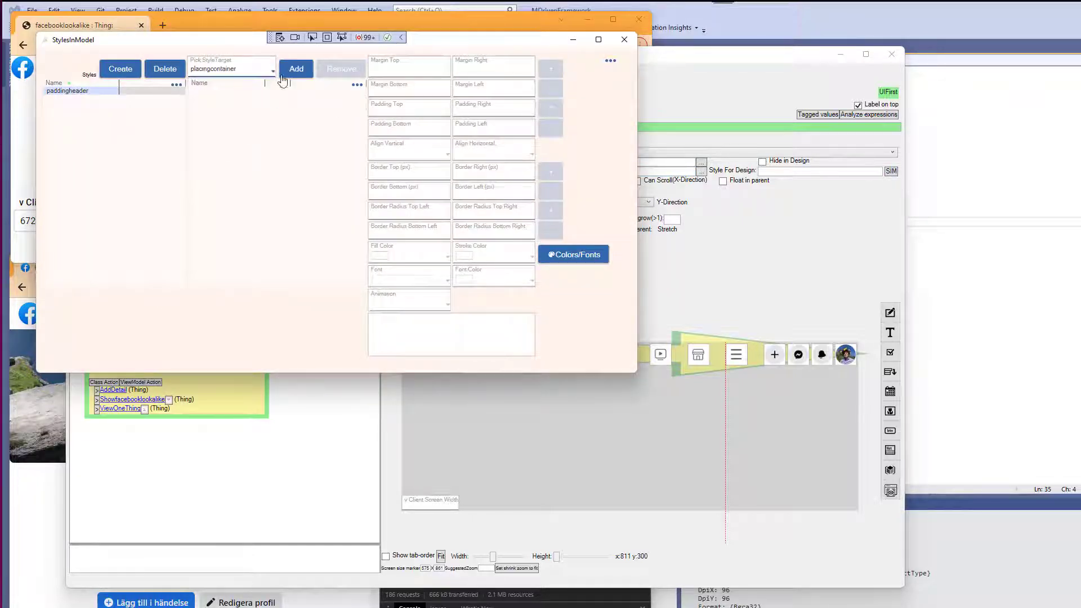
click(296, 69)
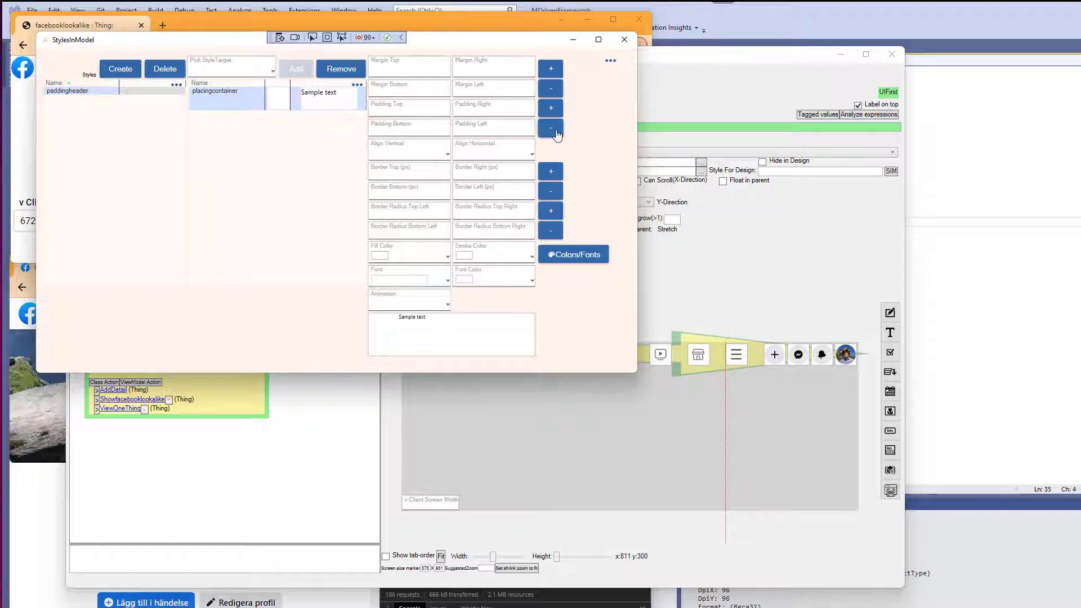
click(554, 112)
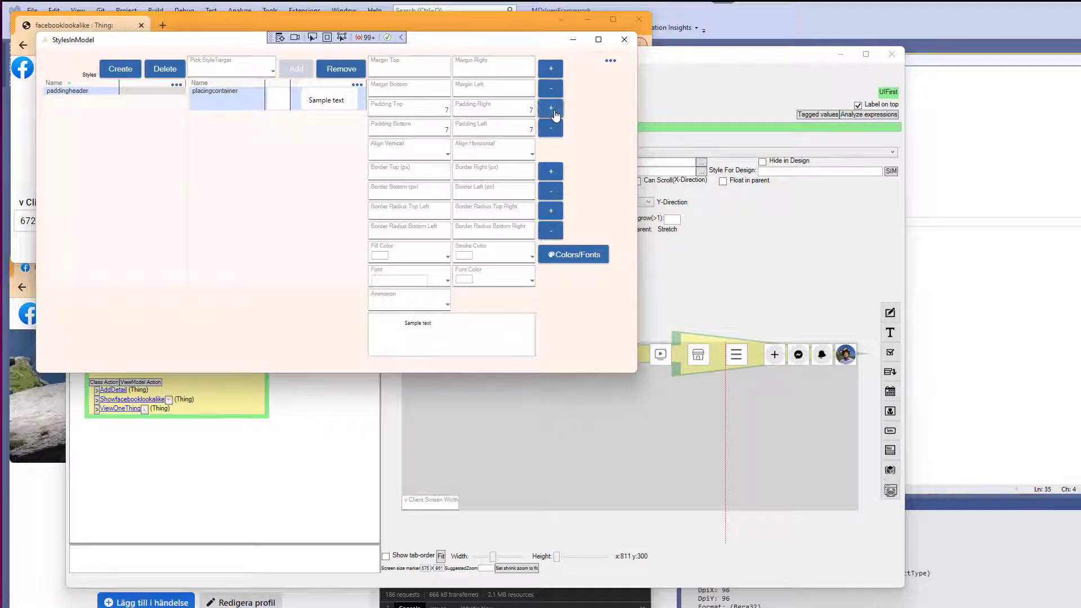
Reload the prototype in the browser to check the header.
key(alt+Tab)
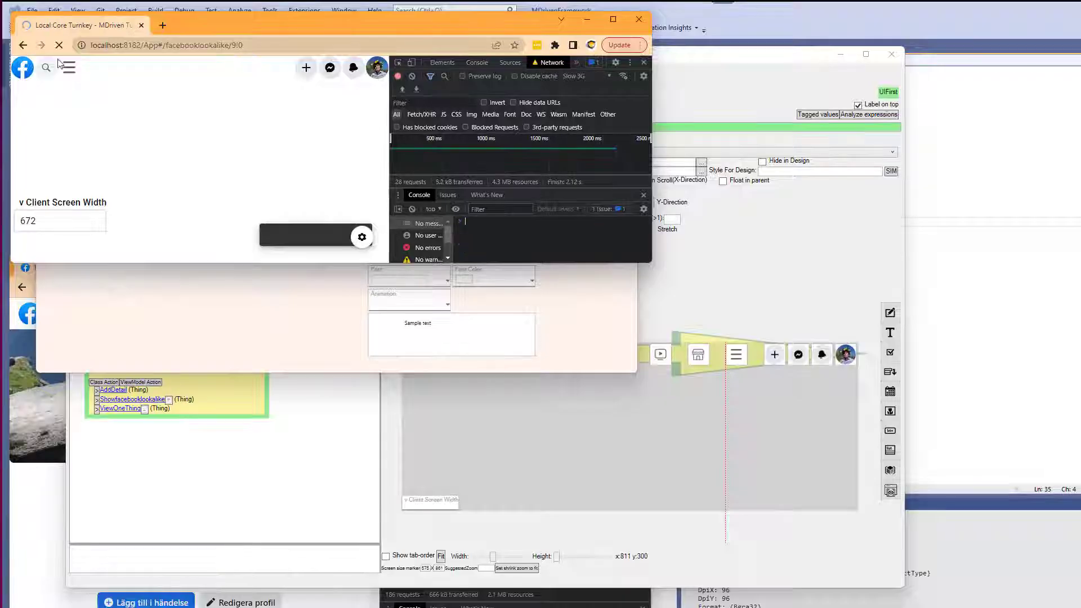
mouse_move(363, 166)
mouse_down()
mouse_move(221, 166)
mouse_move(434, 168)
mouse_move(353, 174)
mouse_up()
click(60, 45)
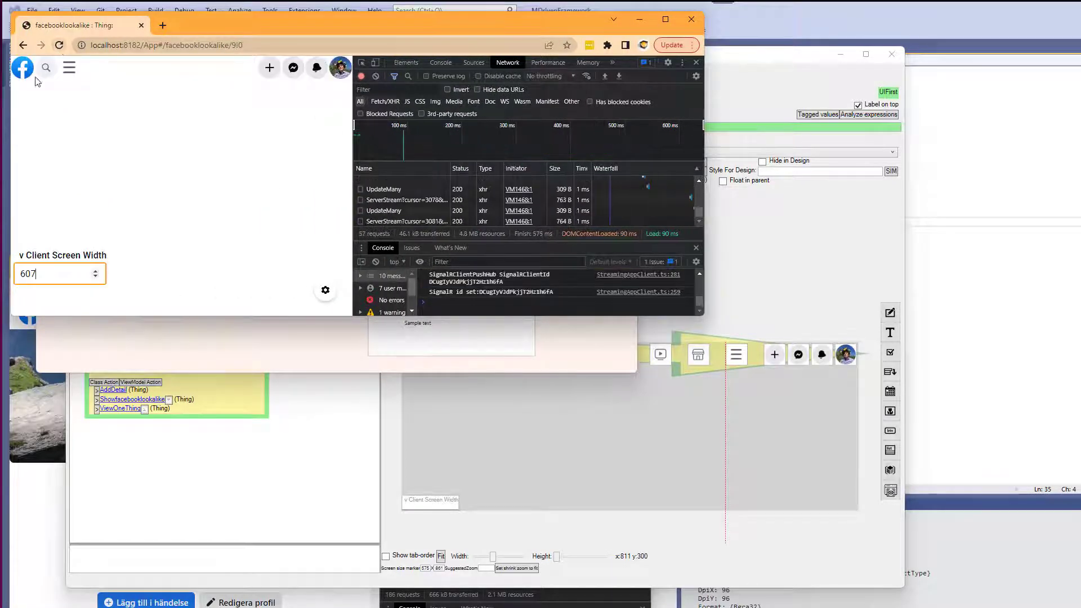
key(alt+Tab)
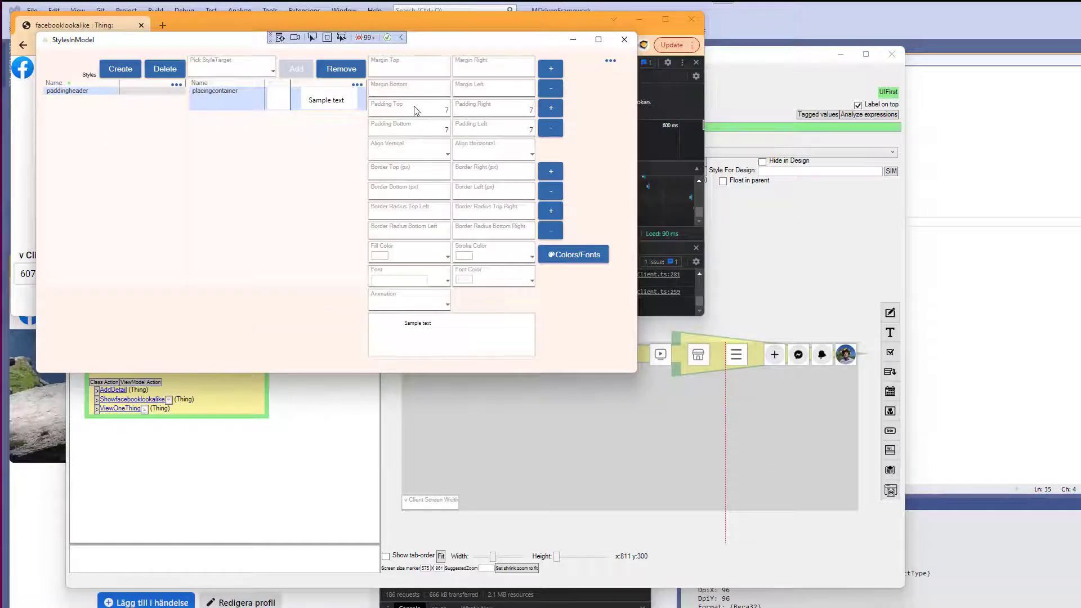
Create a cyan color with alpha 75 and apply it as the paddingheader style's fill color.
click(412, 258)
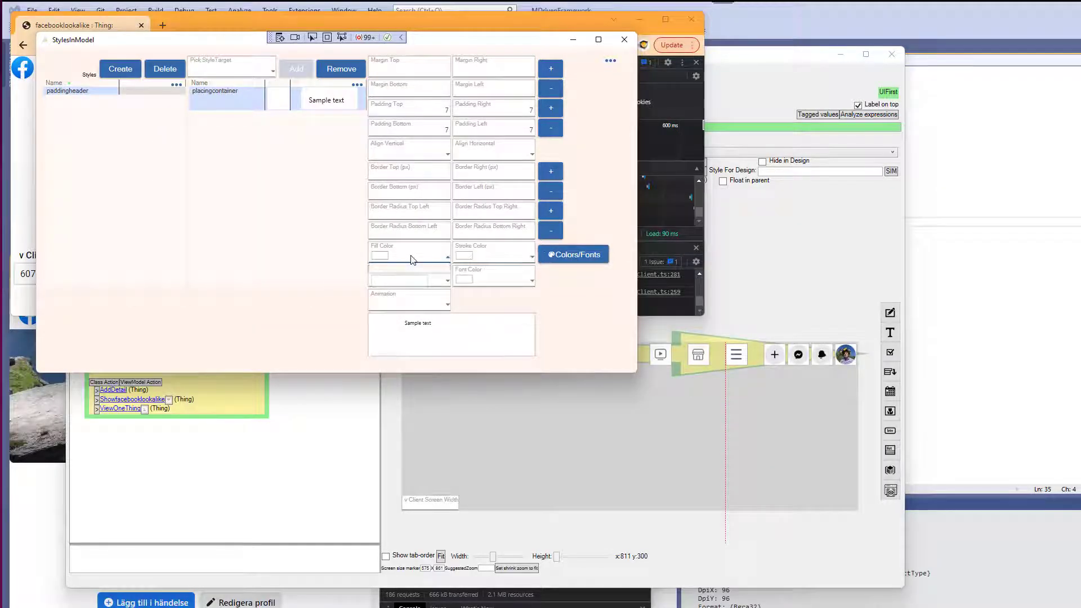
click(573, 254)
click(787, 324)
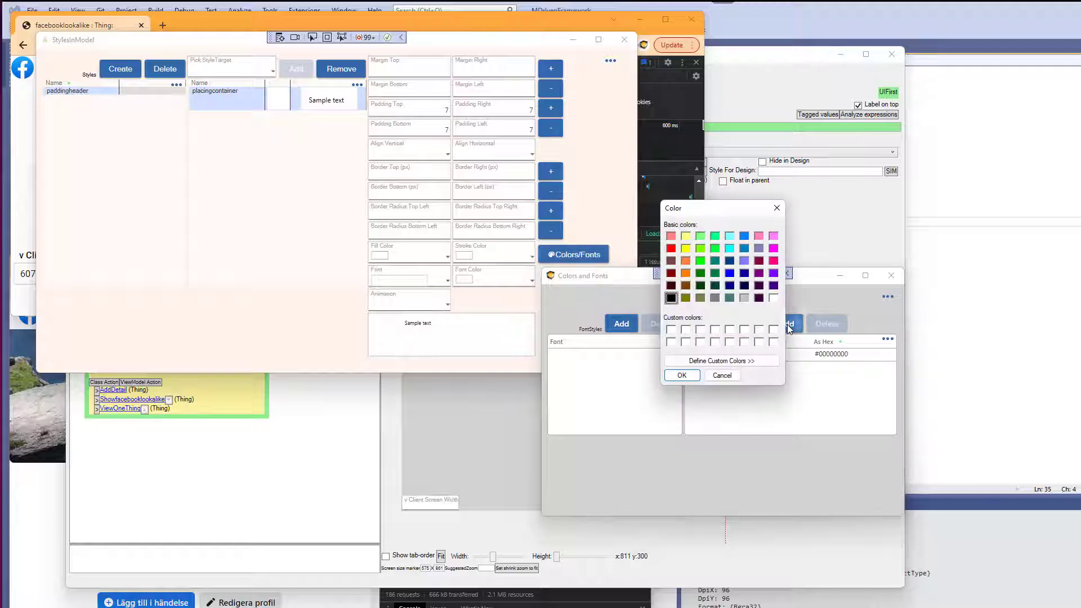
click(729, 248)
click(683, 376)
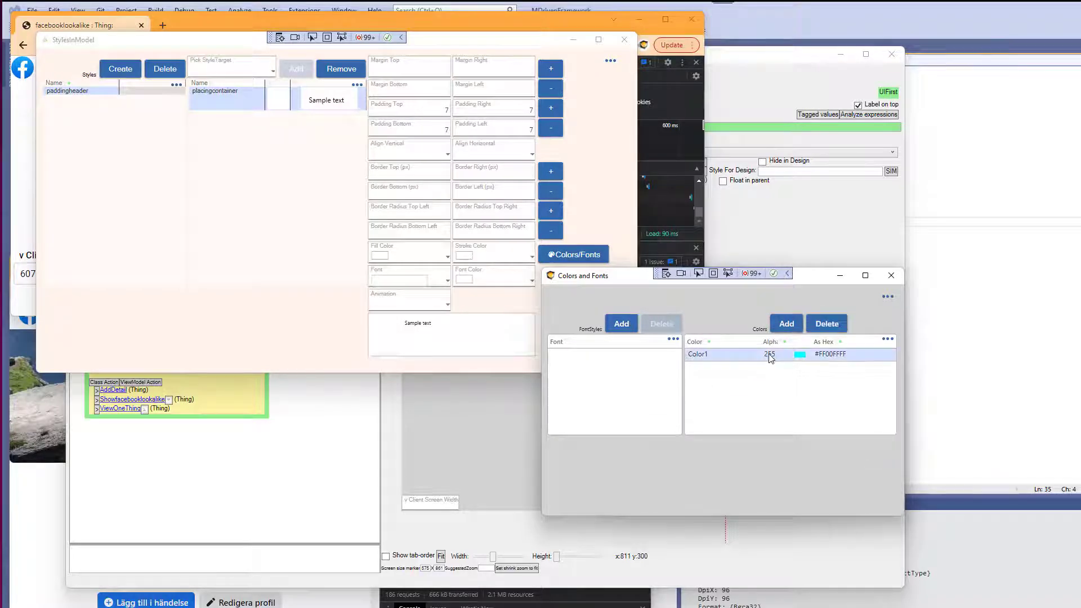
click(769, 355)
text(75)
key(Tab)
click(891, 275)
click(404, 255)
click(409, 279)
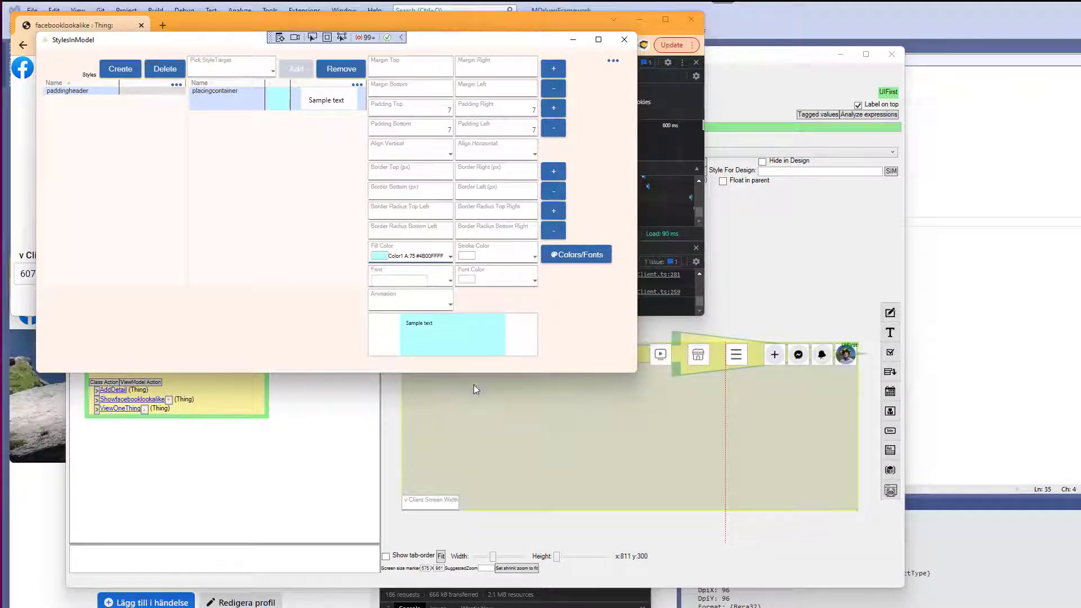
click(473, 388)
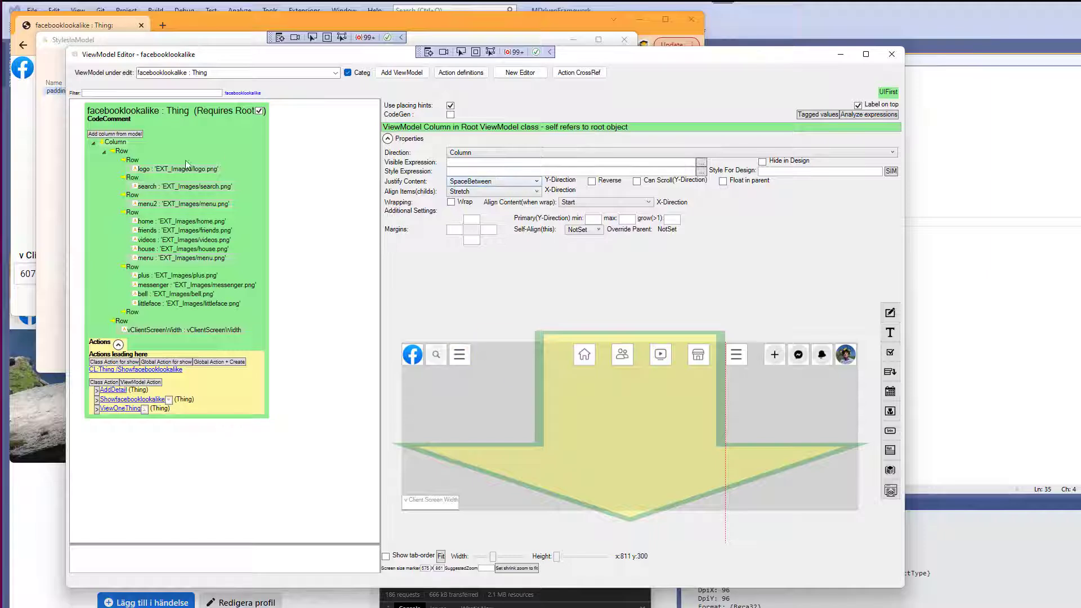
Copy the paddingheader style expression into the top row's Style For Design field.
click(122, 152)
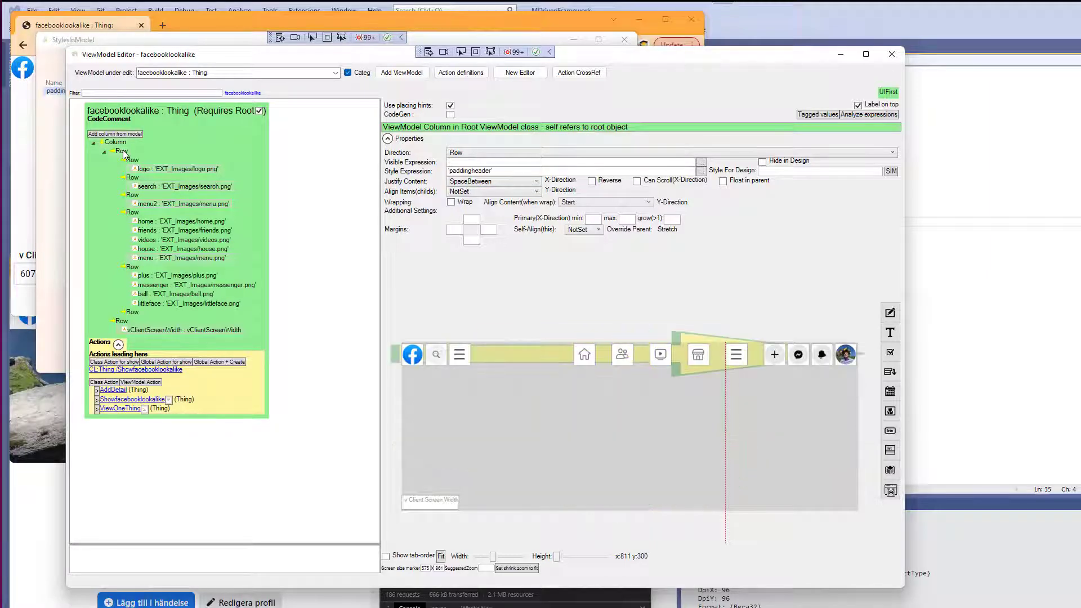
double_click(470, 171)
key(ctrl+c)
click(837, 173)
key(ctrl+v)
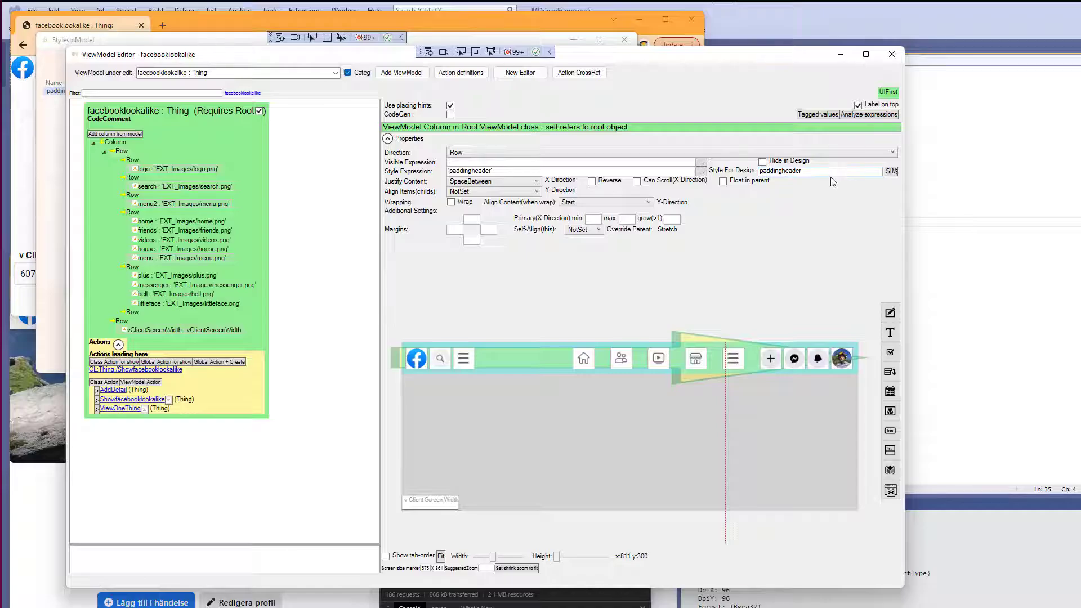
Reload the prototype and resize the browser panes to compare the header with Facebook.
key(alt+Tab)
key(alt+Tab)
click(62, 48)
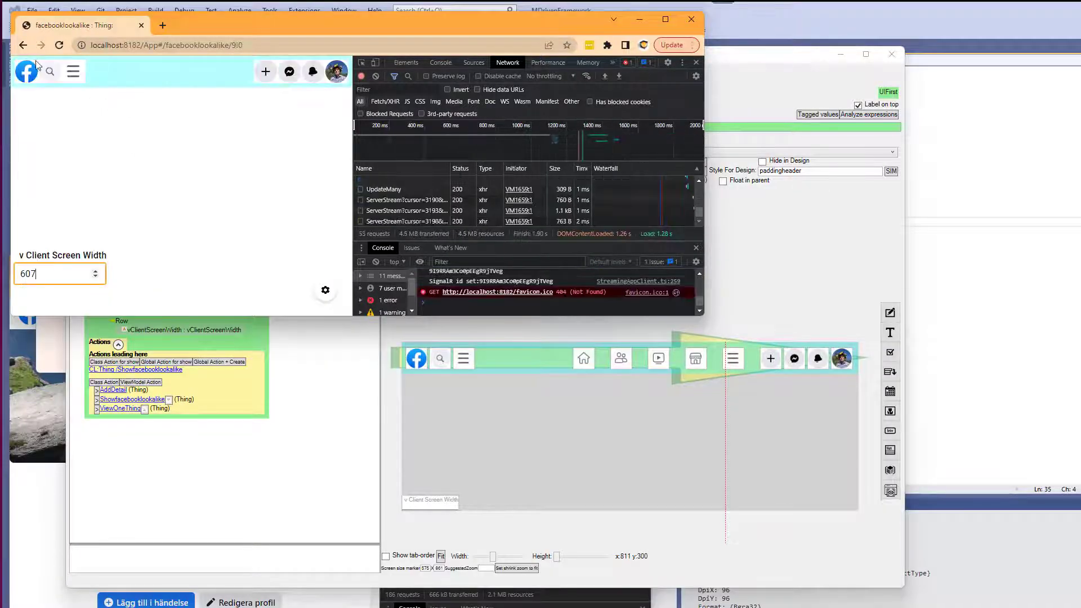
drag(353, 129, 268, 127)
key(alt+Tab)
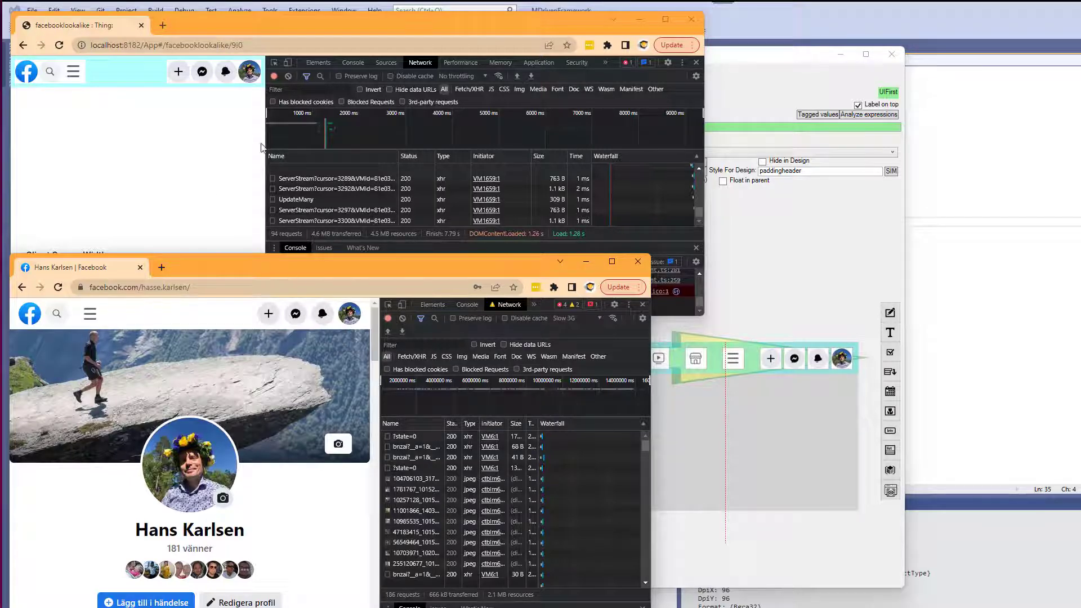
drag(264, 146, 298, 146)
drag(380, 343, 439, 343)
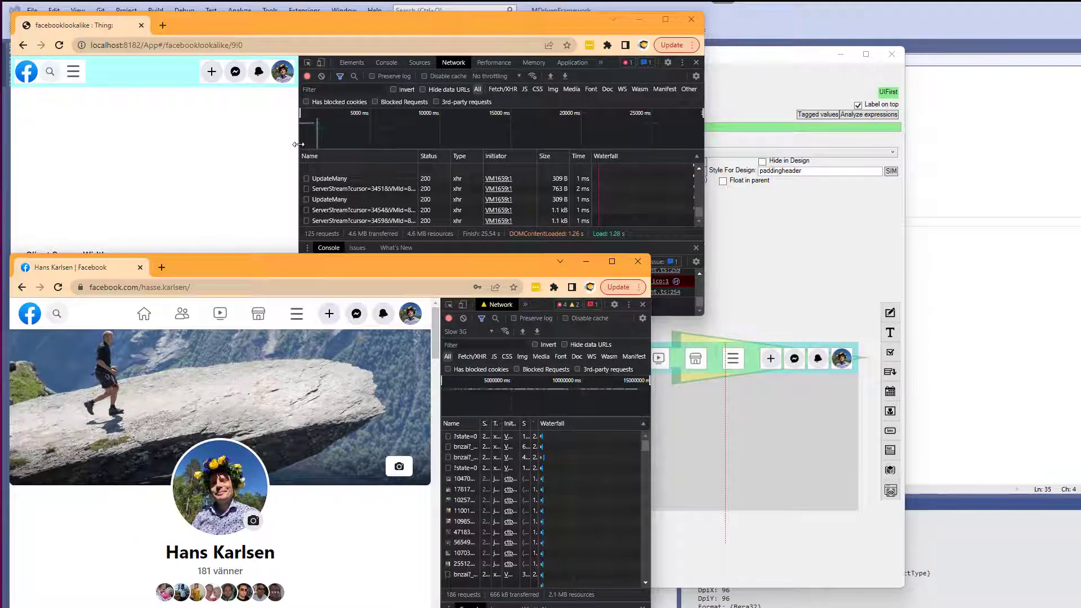
drag(299, 146, 435, 142)
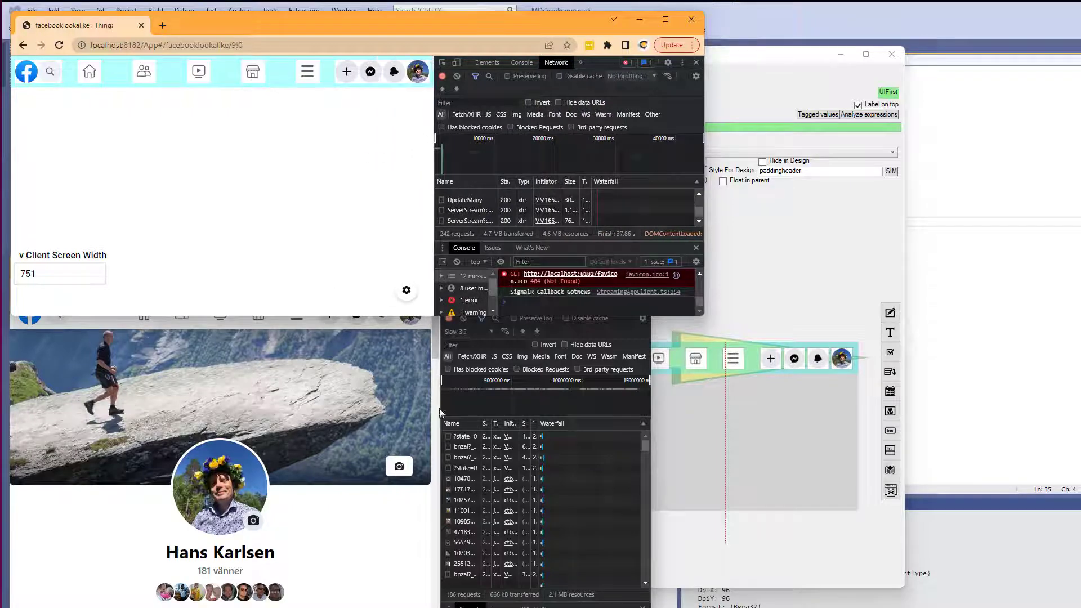
drag(443, 401, 391, 400)
Increase the paddingheader style's padding to 10.
key(alt+Tab)
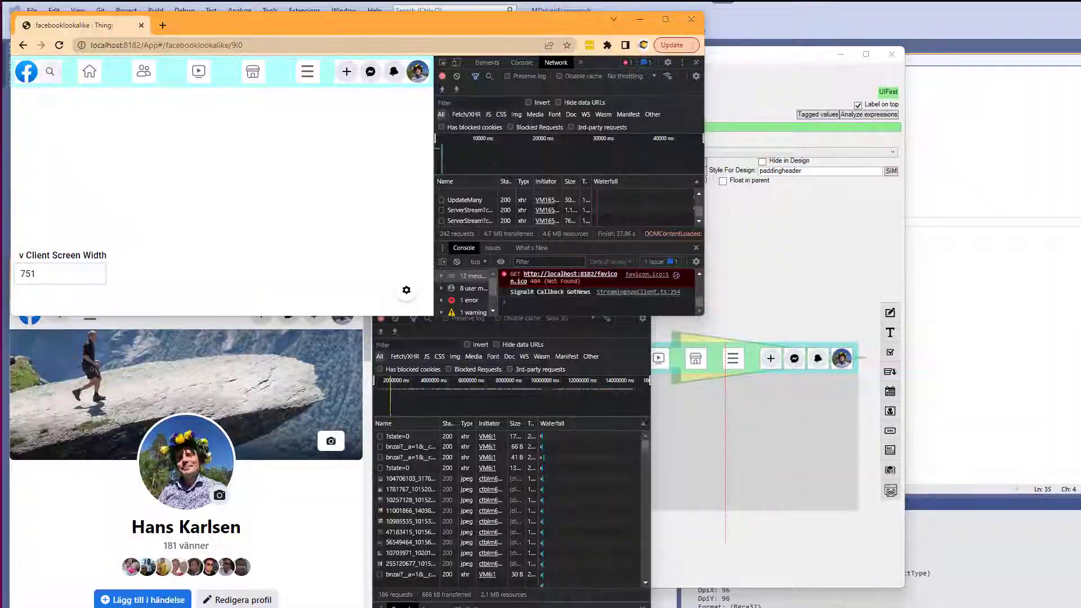
key(alt+Tab)
key(alt+Tab)
key(alt+Tab)
click(554, 111)
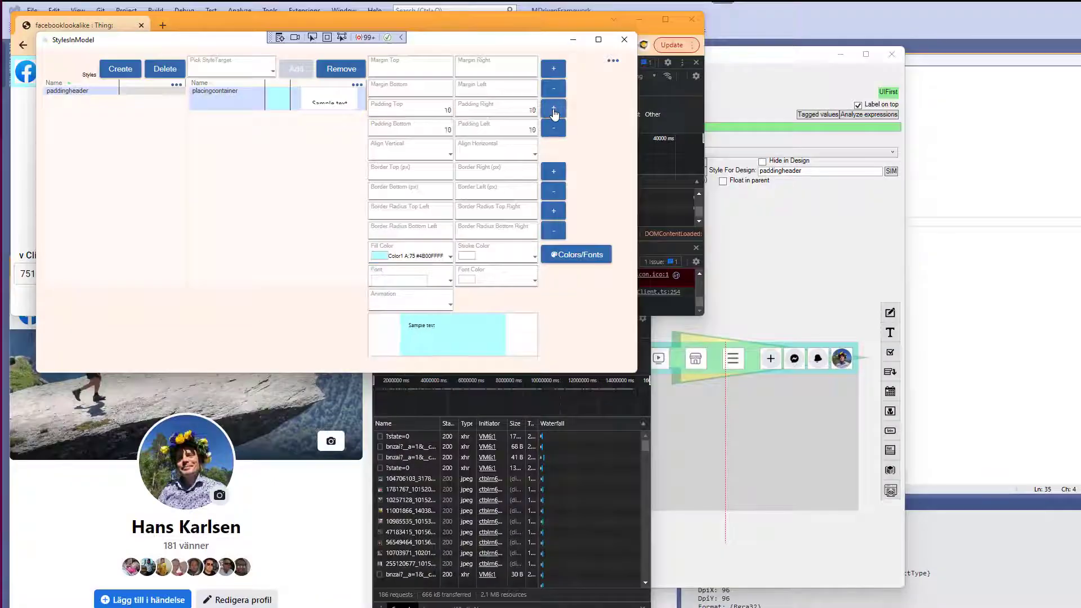
Increase the paddingheader style's padding to 11 and refresh the prototype to check the header.
click(554, 111)
click(26, 137)
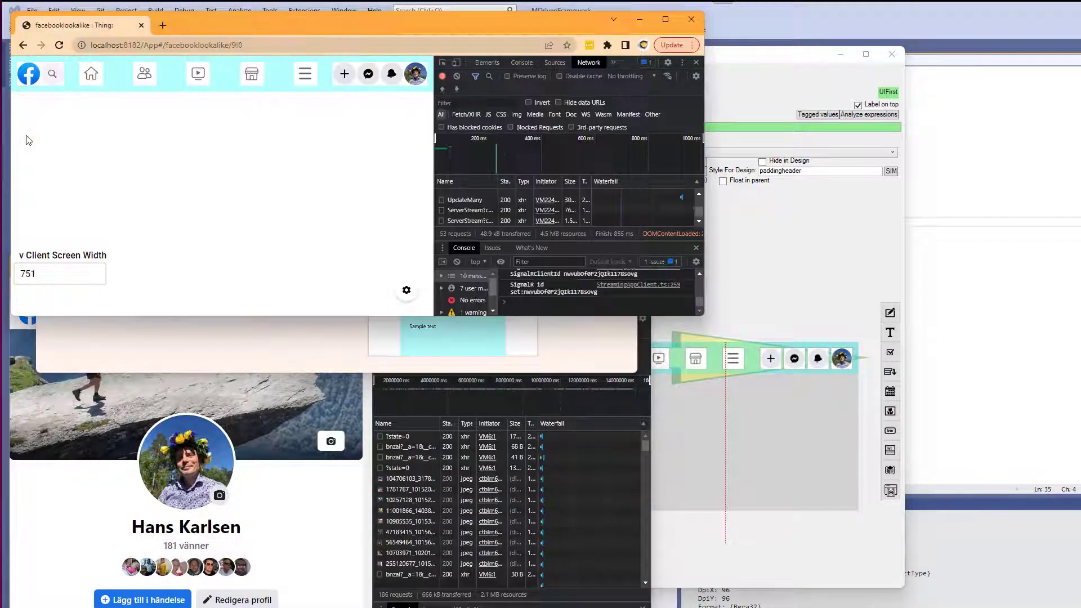
key(alt+Tab)
click(403, 256)
click(400, 274)
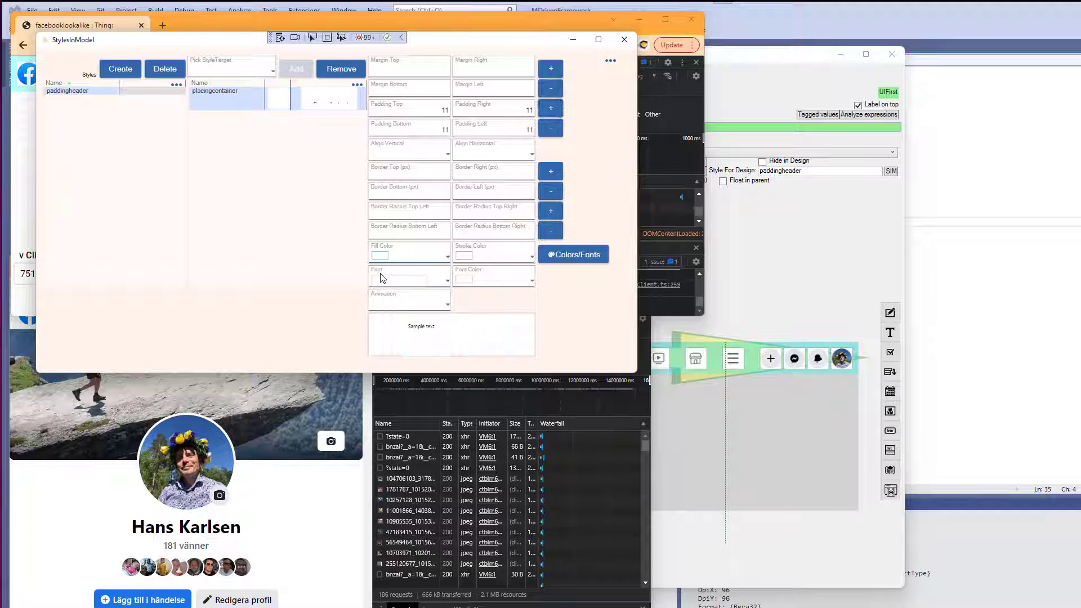
Copy the cover photo image from the Facebook profile page in the second browser window.
key(alt+Tab)
drag(704, 221, 787, 225)
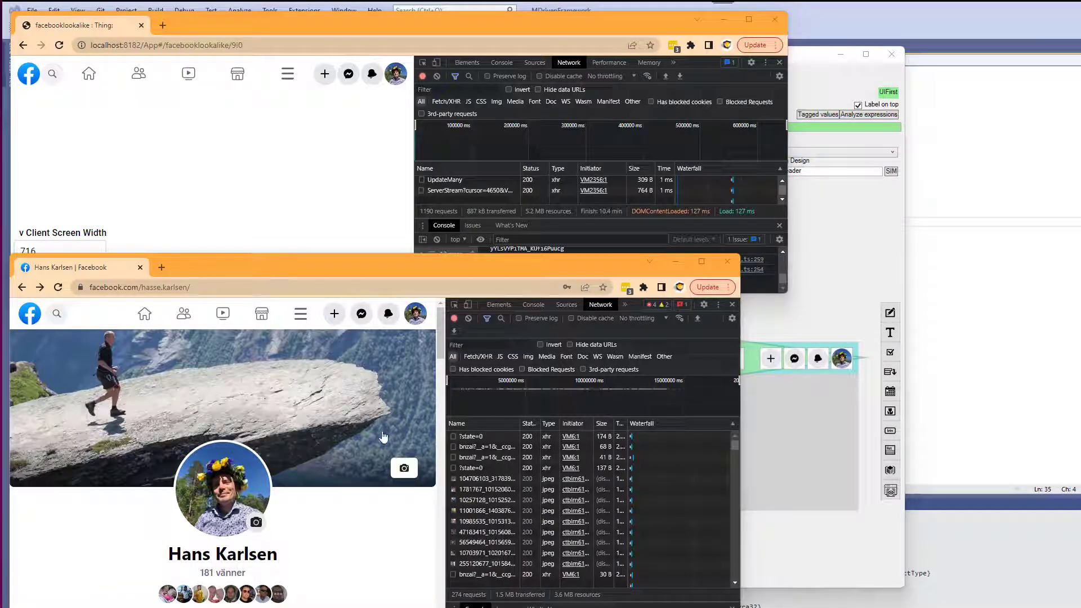
click(371, 424)
right_click(269, 411)
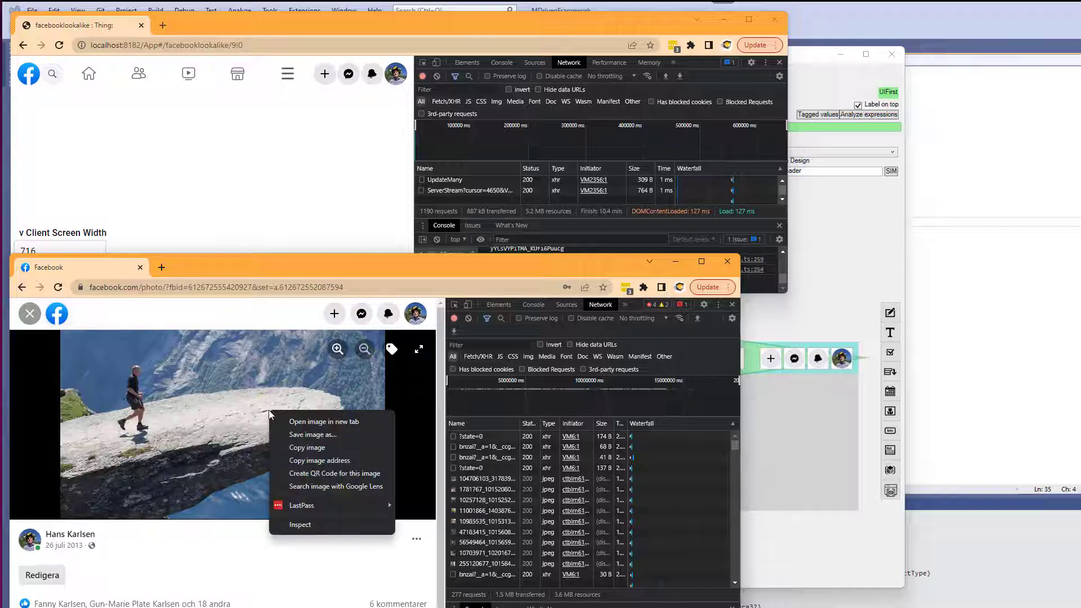
click(300, 448)
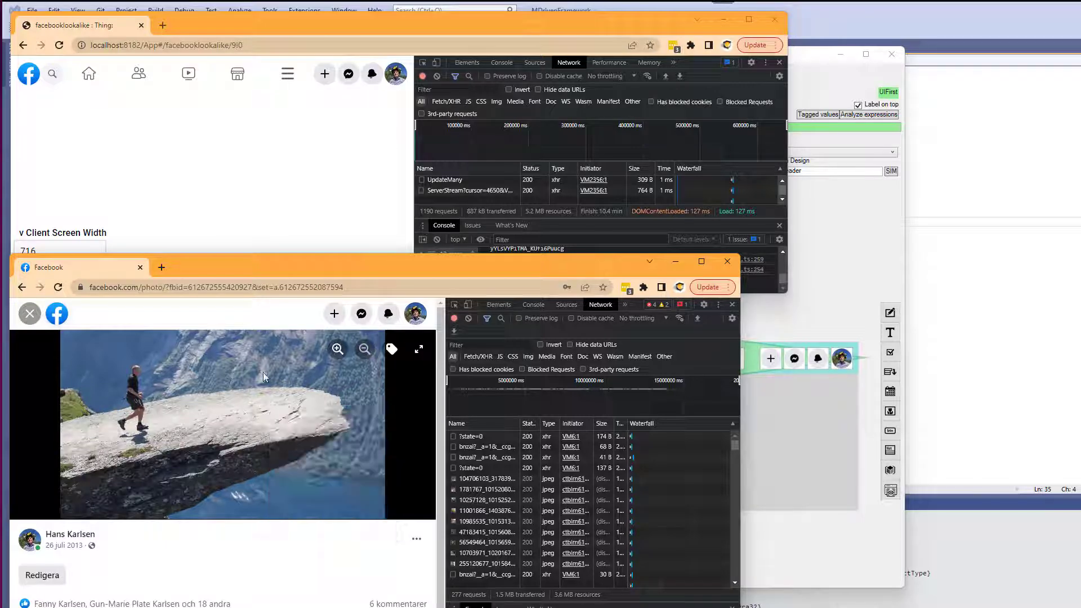
Add a new child placing container row to the top-level column of the ViewModel.
key(alt+Tab)
key(alt+Tab)
key(alt+Tab)
key(alt+Tab)
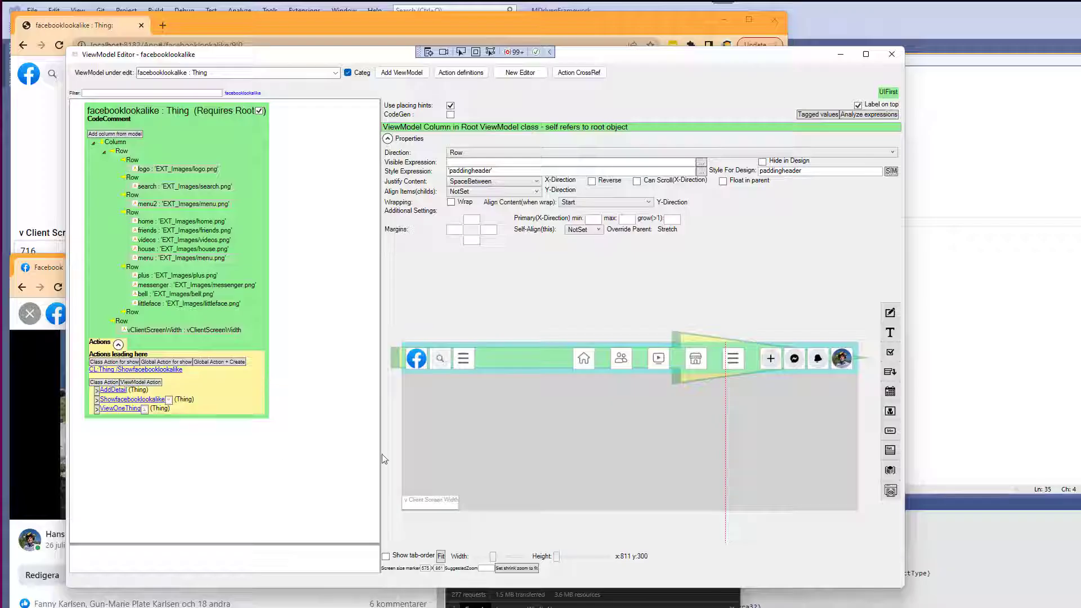
click(442, 402)
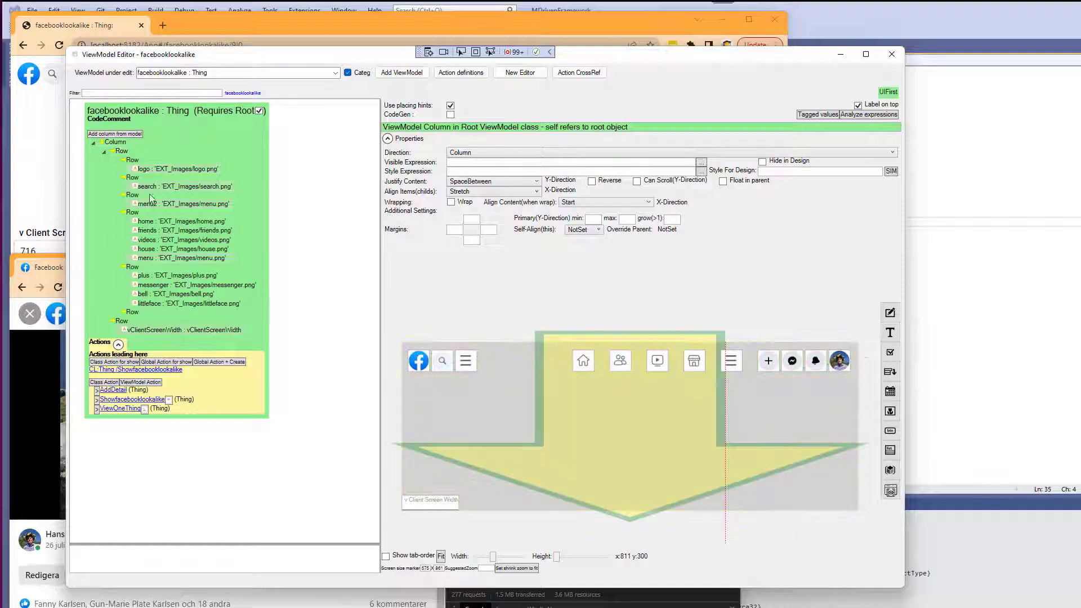
click(120, 152)
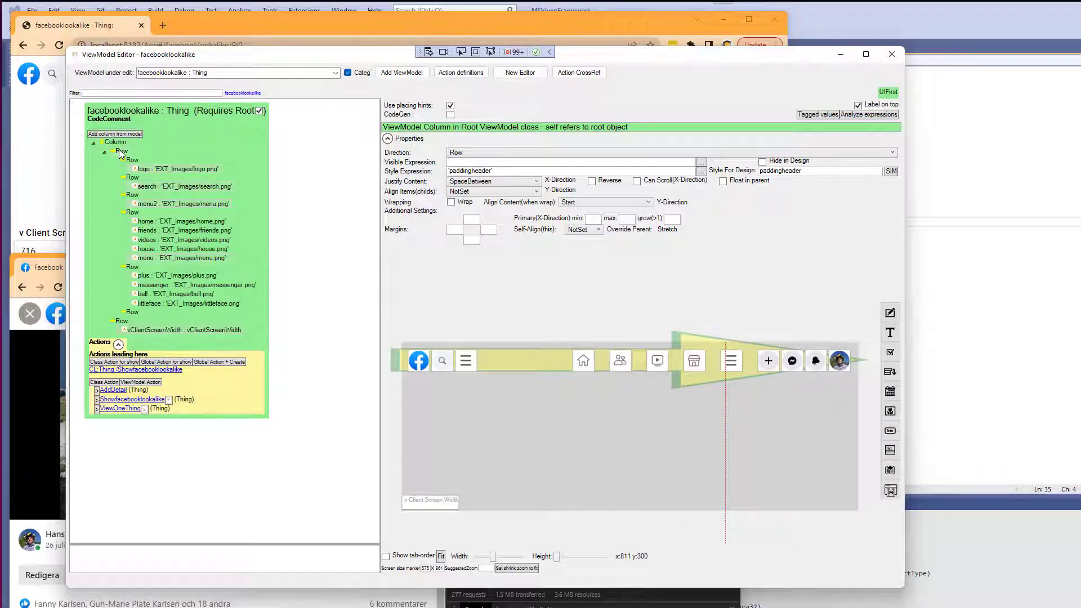
right_click(119, 143)
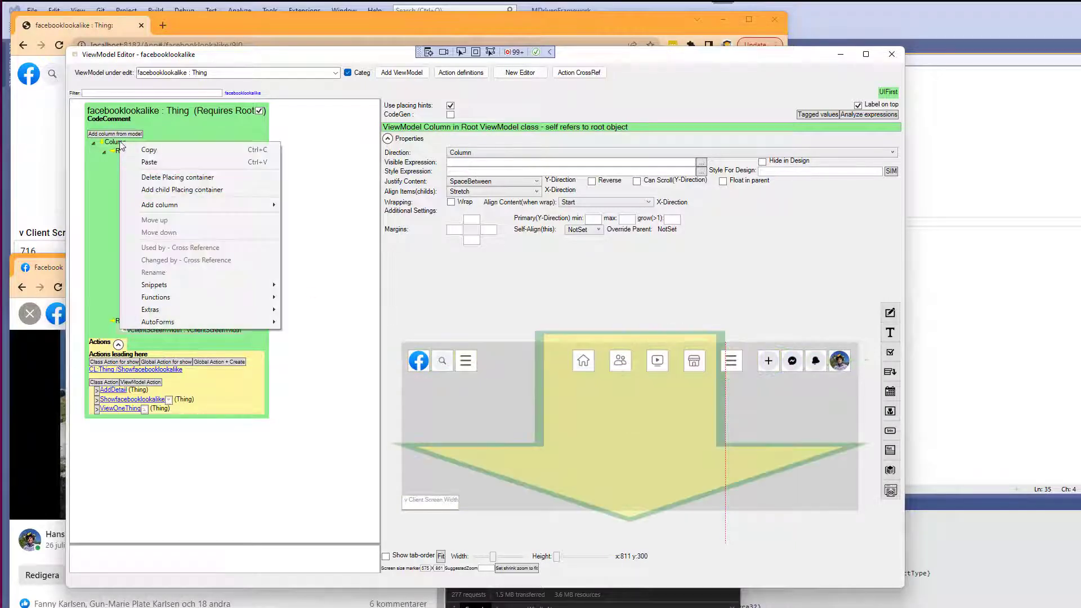
click(169, 190)
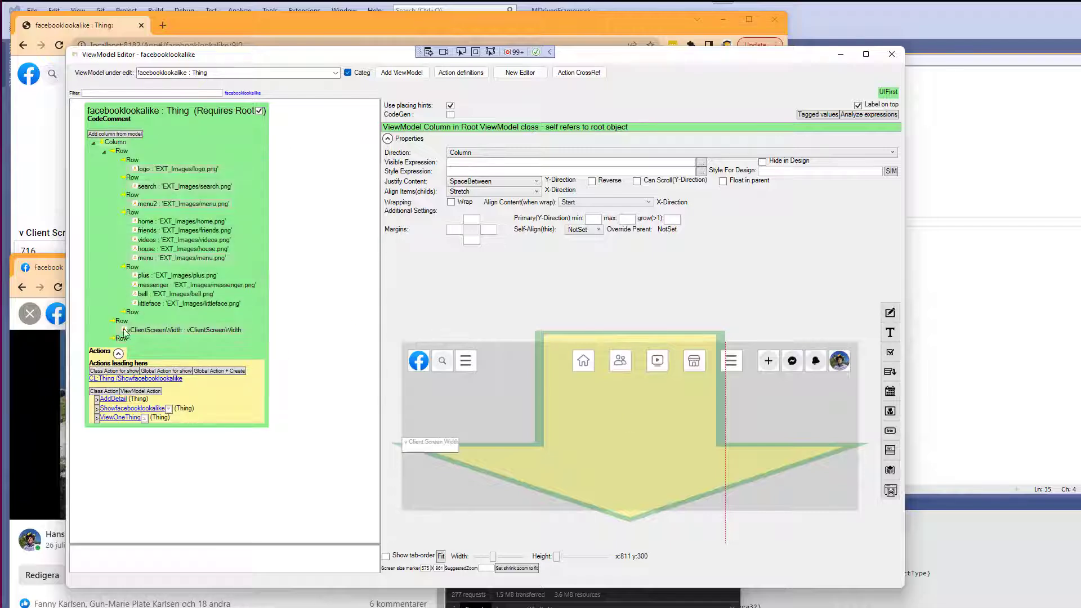
Add a static image column named background into the new row.
click(122, 339)
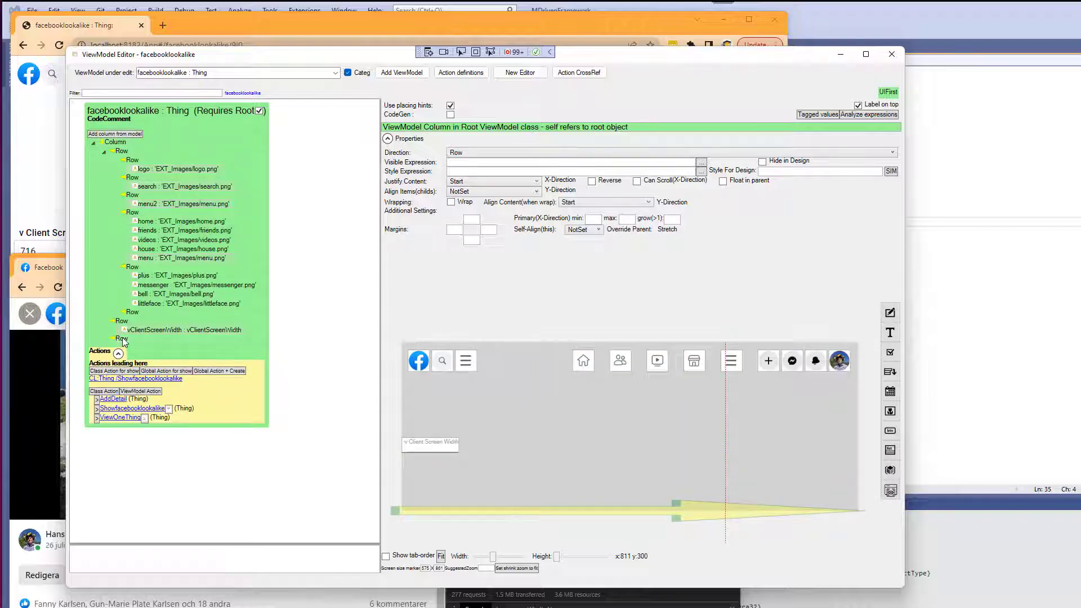
click(890, 411)
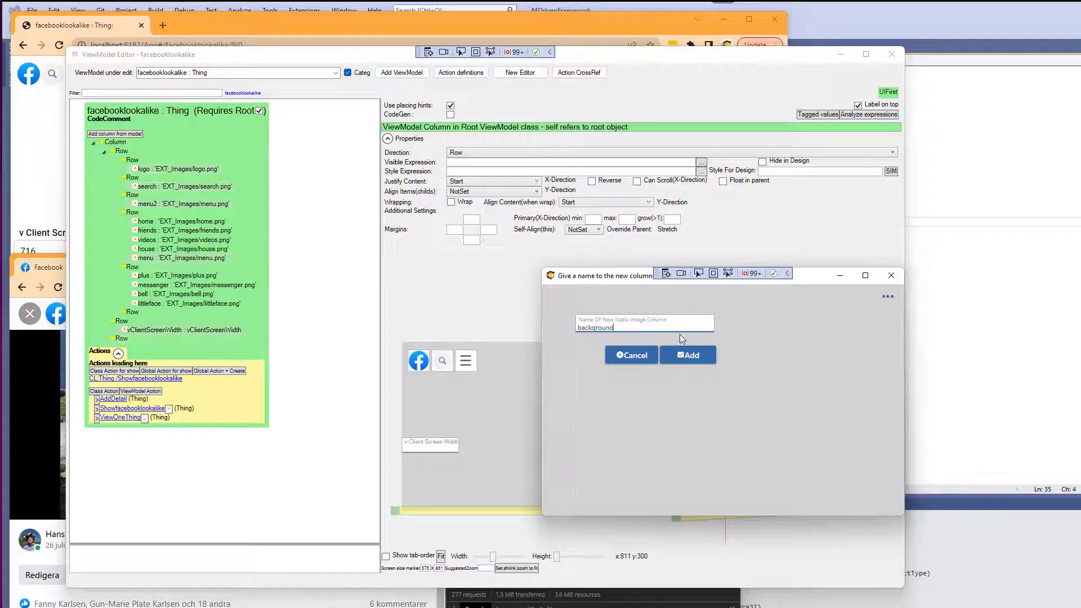
click(688, 355)
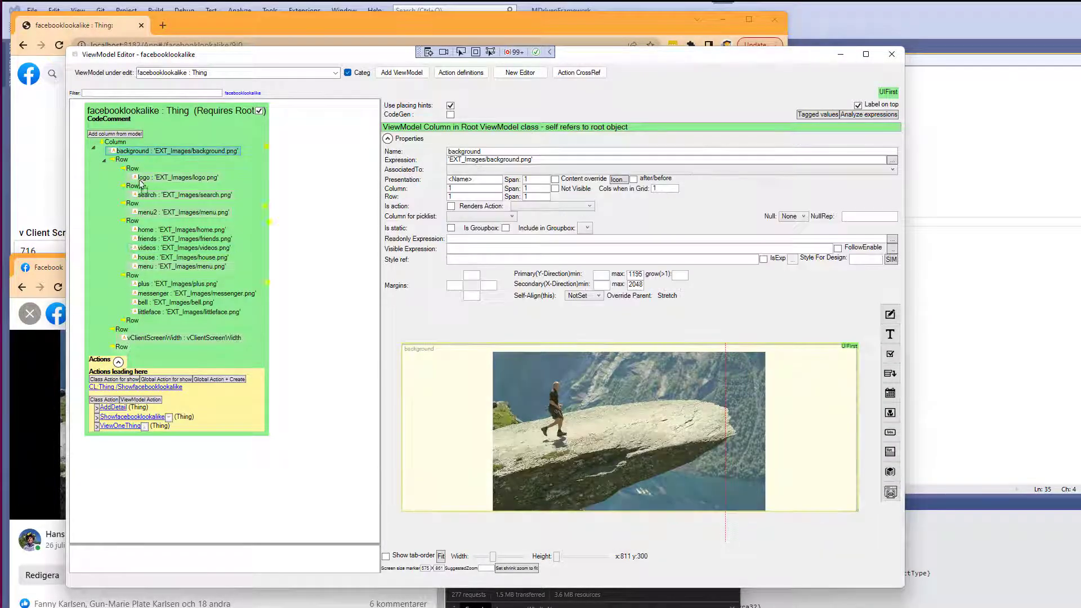
drag(125, 350, 123, 348)
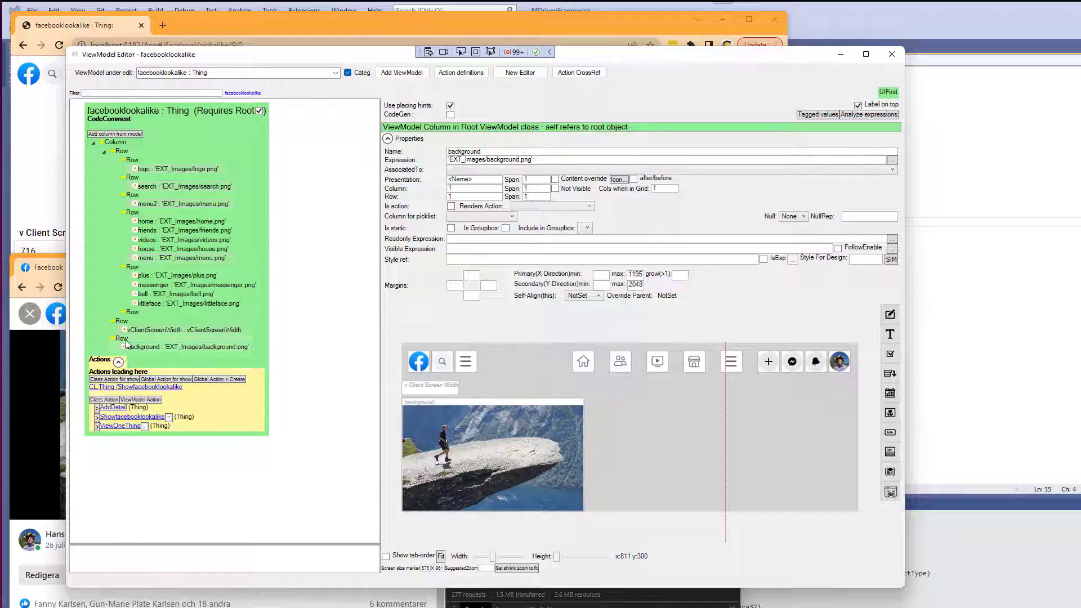
Clear the presentation label of the background image column.
click(126, 340)
click(416, 433)
drag(477, 179, 430, 183)
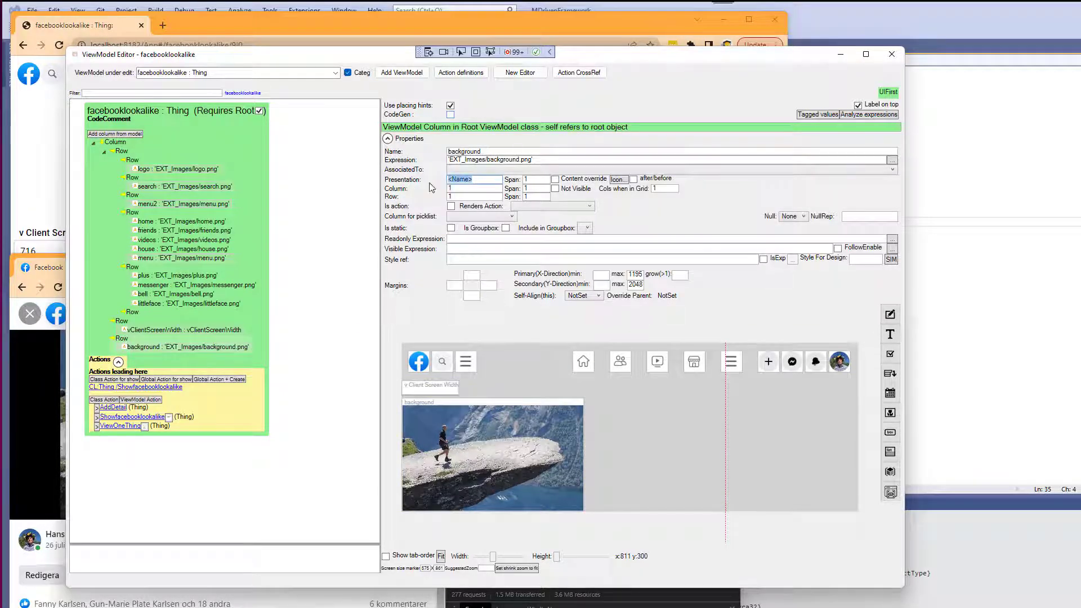
key(Delete)
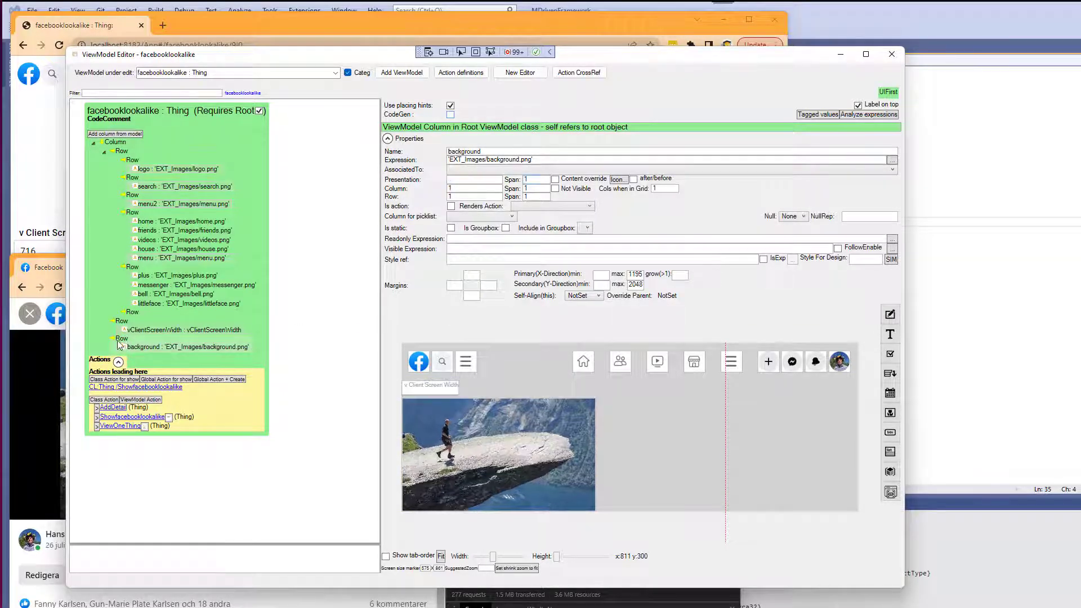
Move the row holding the background image above the client screen width row.
right_click(121, 340)
click(154, 419)
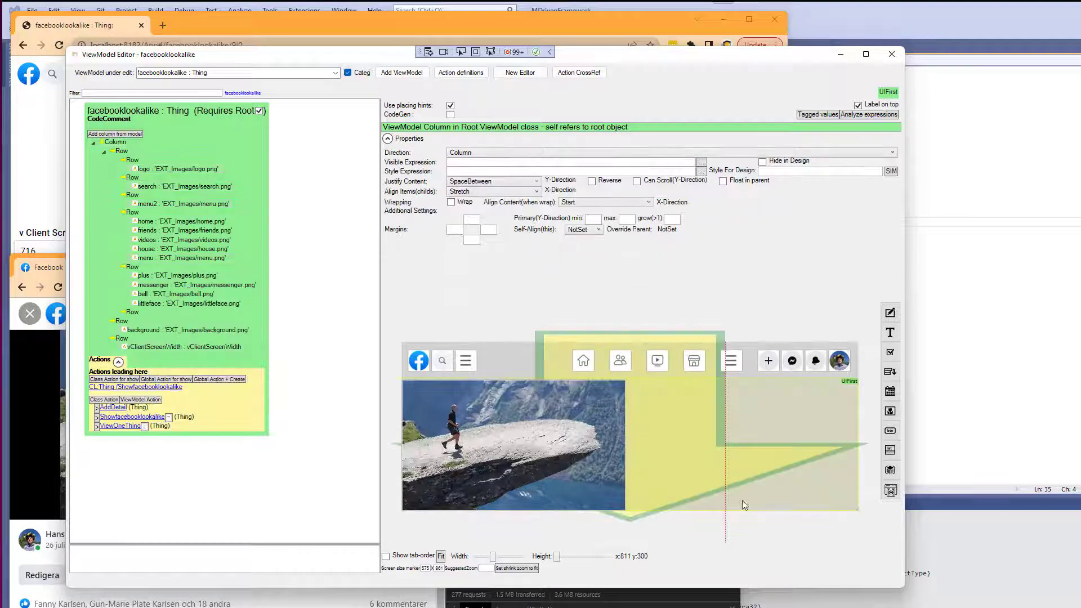
click(574, 469)
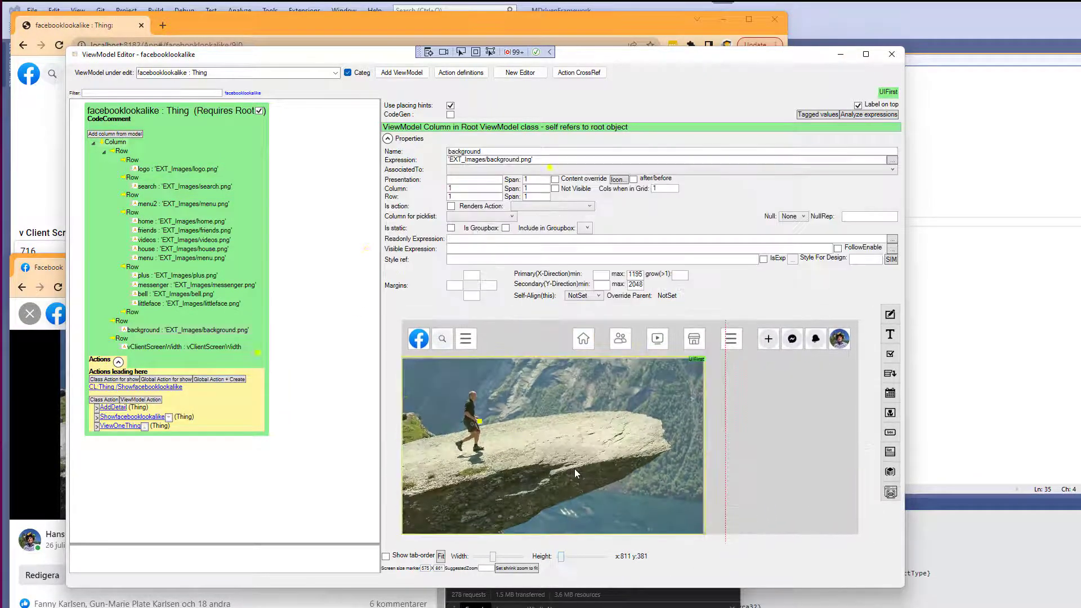
Set the background row's Justify Content to Center.
click(123, 323)
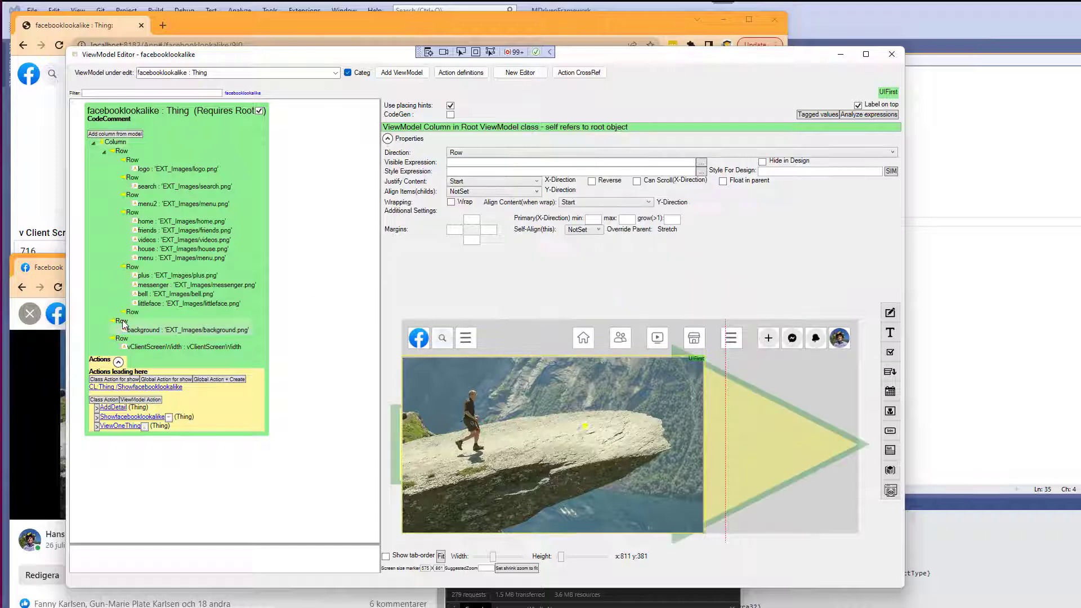
click(480, 181)
click(462, 195)
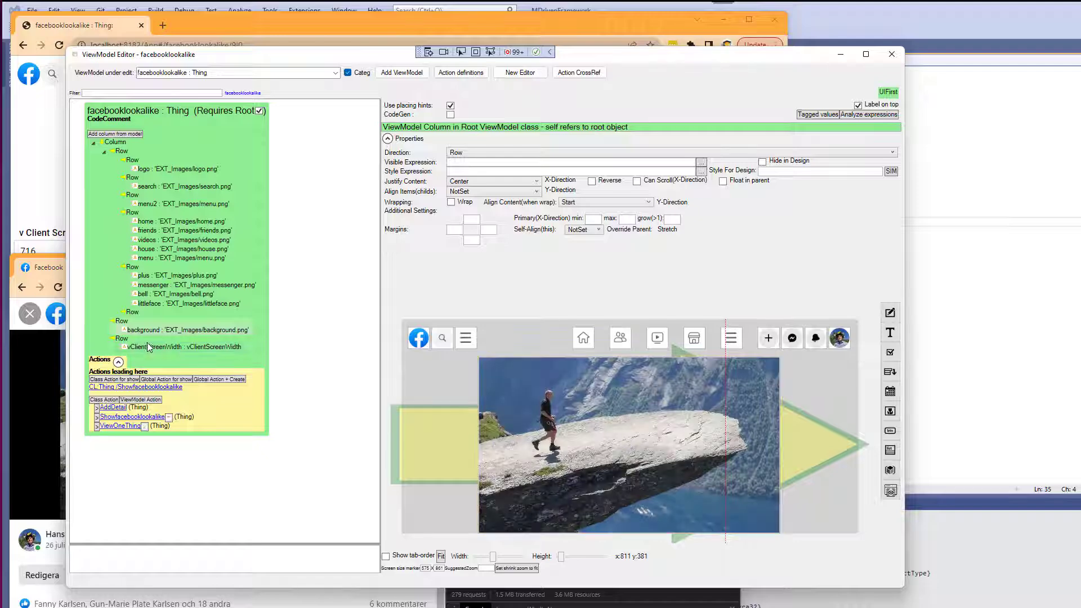
Set the background row's style expression to 'blackbackground' and its Style For Design to blackbackground.
click(159, 330)
click(123, 324)
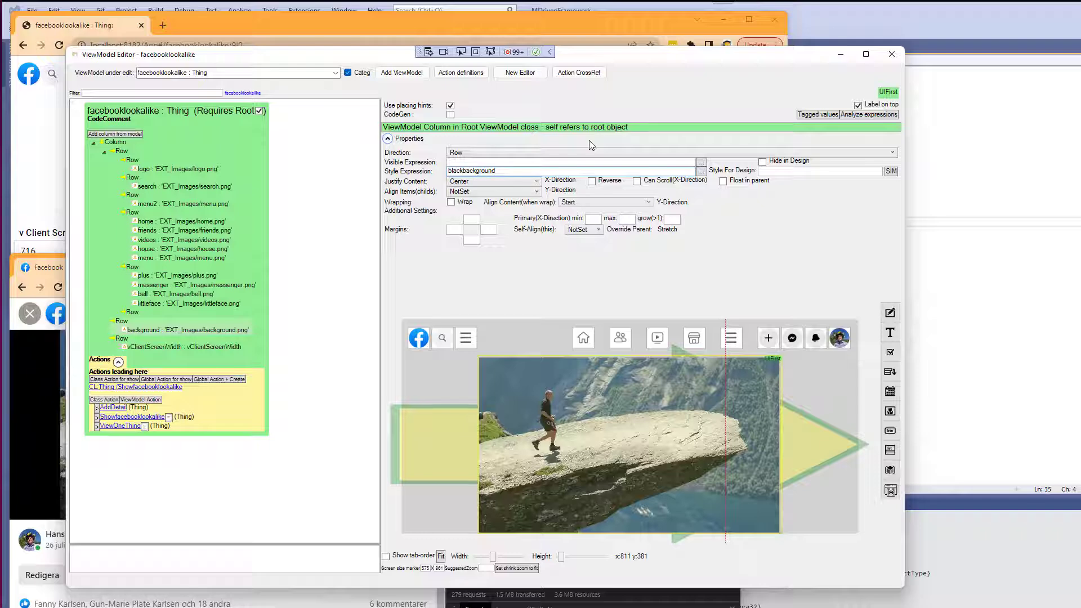
key(ctrl+a)
key(ctrl+c)
key(Tab)
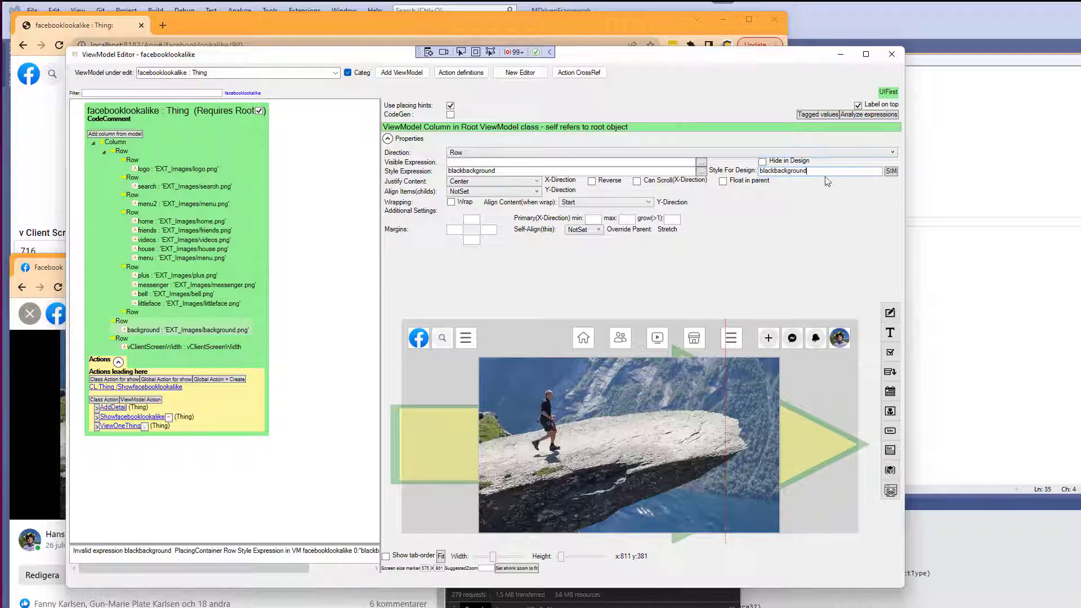
click(506, 169)
key(Home)
text(')
key(Tab)
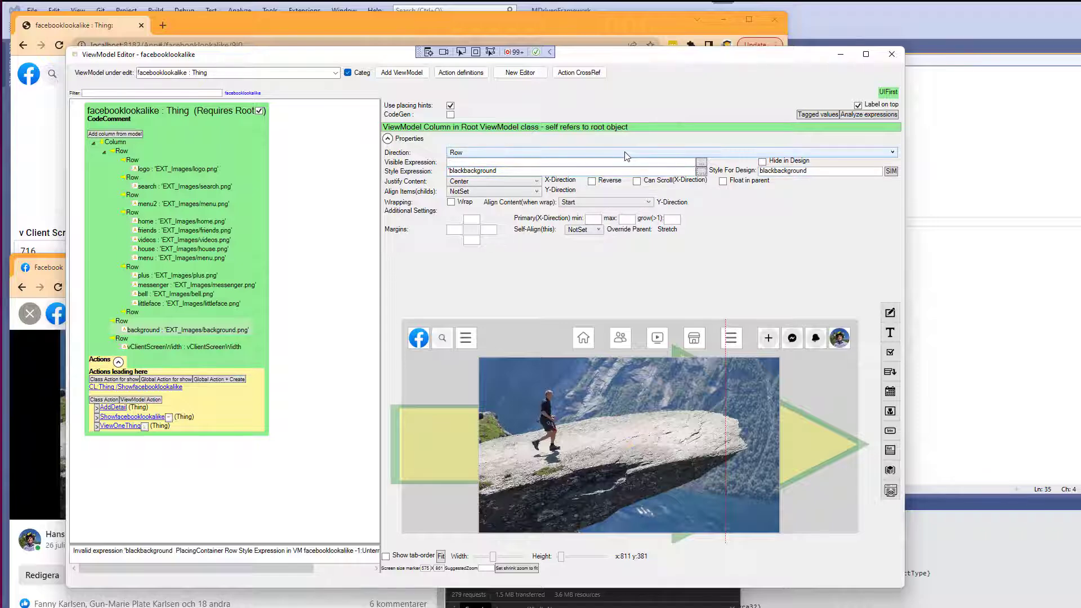
click(512, 167)
text(')
key(Tab)
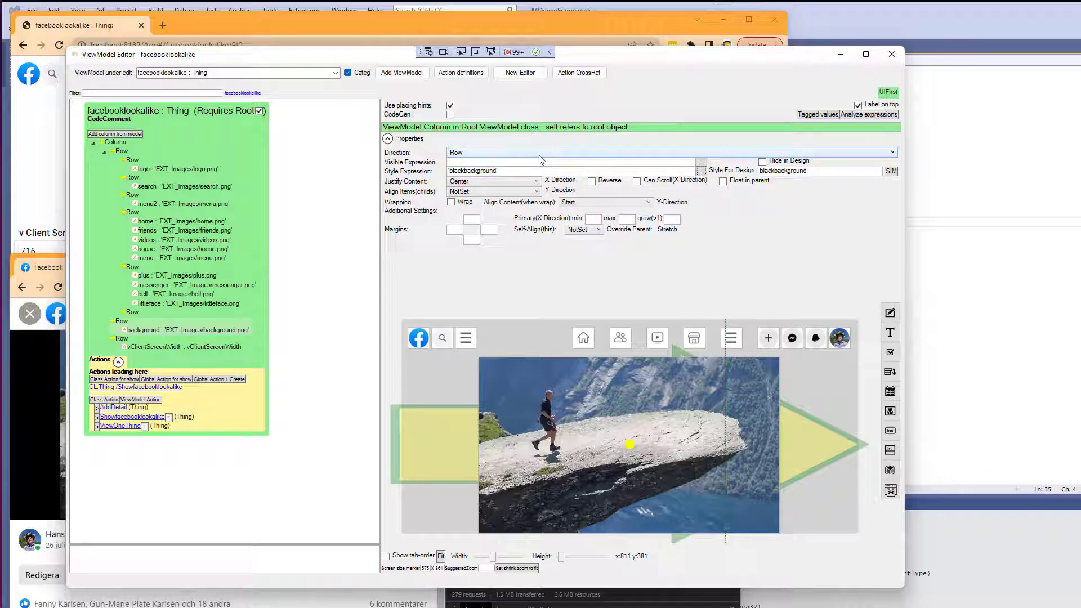
Create a style named blackbackground targeting placingcontainer.
click(890, 170)
click(119, 68)
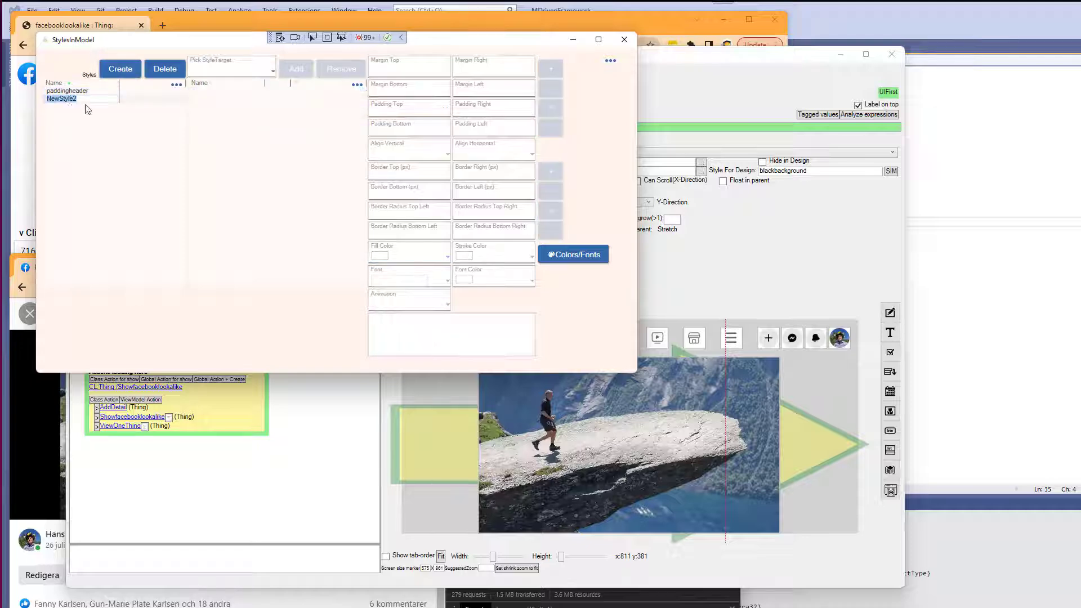
key(ctrl+v)
click(230, 68)
click(216, 107)
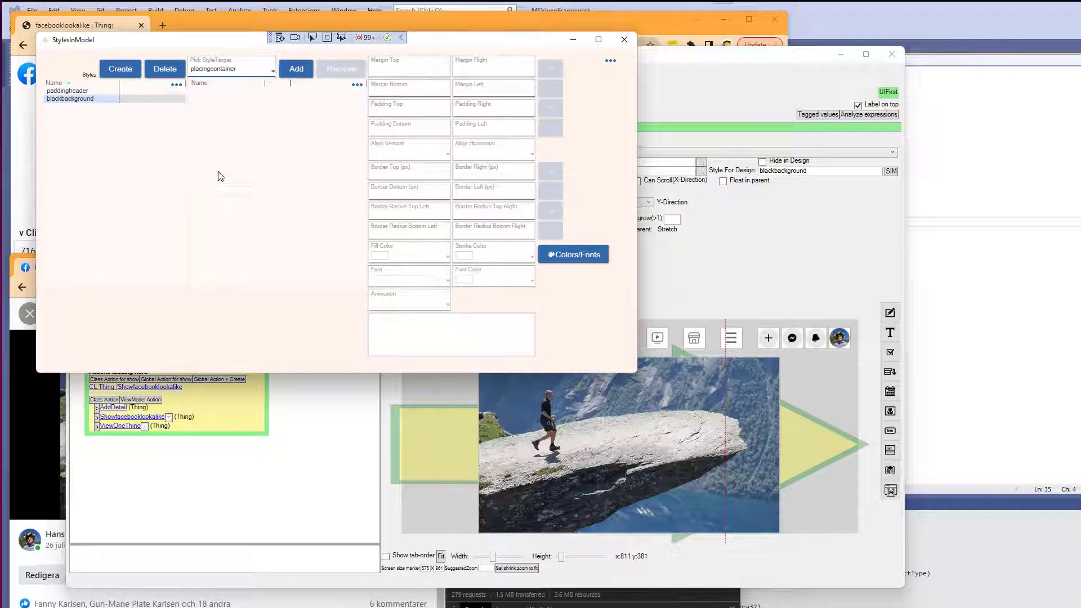
click(289, 70)
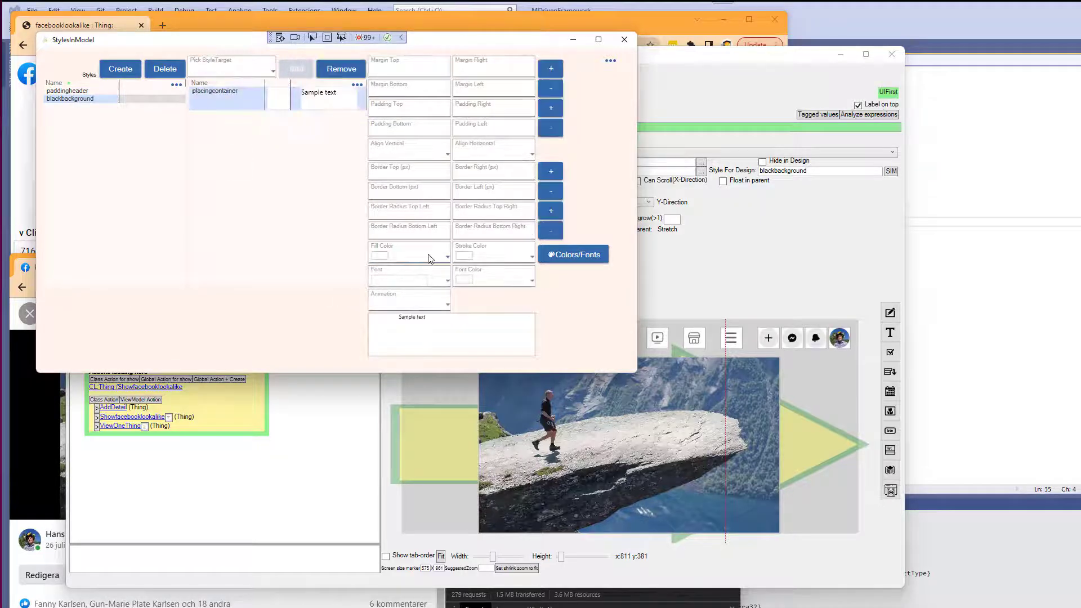
Add a new color named black with alpha 255 in Colors and Fonts.
click(542, 262)
click(787, 324)
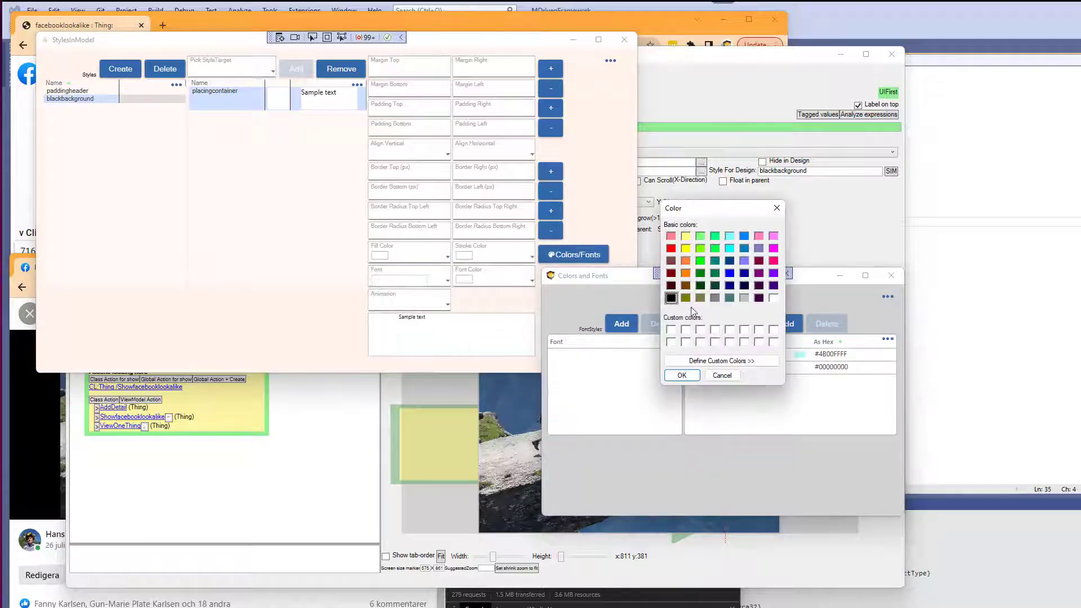
click(682, 376)
click(688, 367)
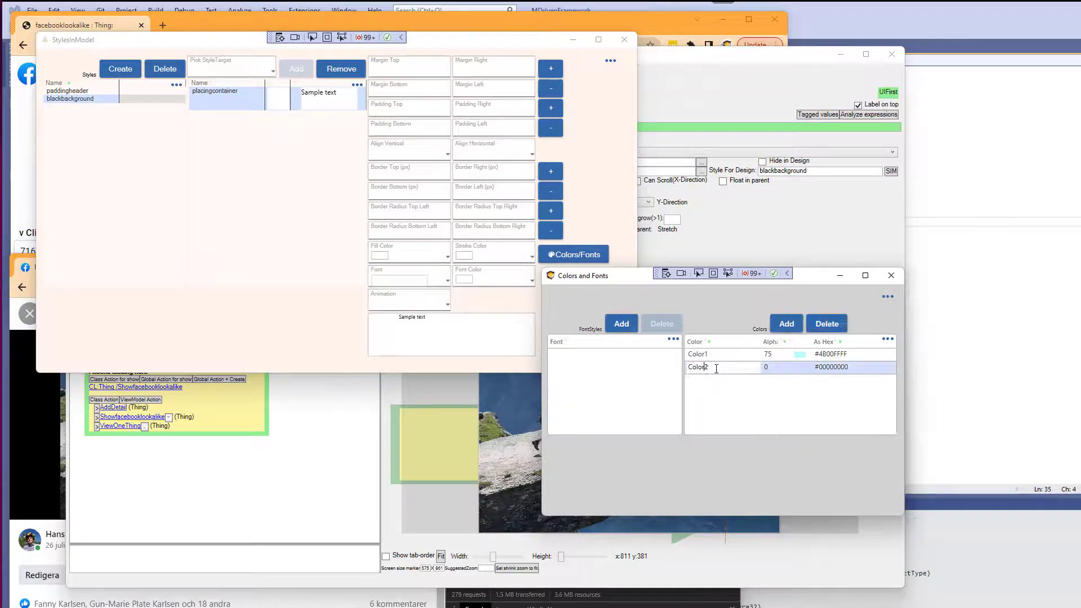
click(697, 366)
text(black)
key(Tab)
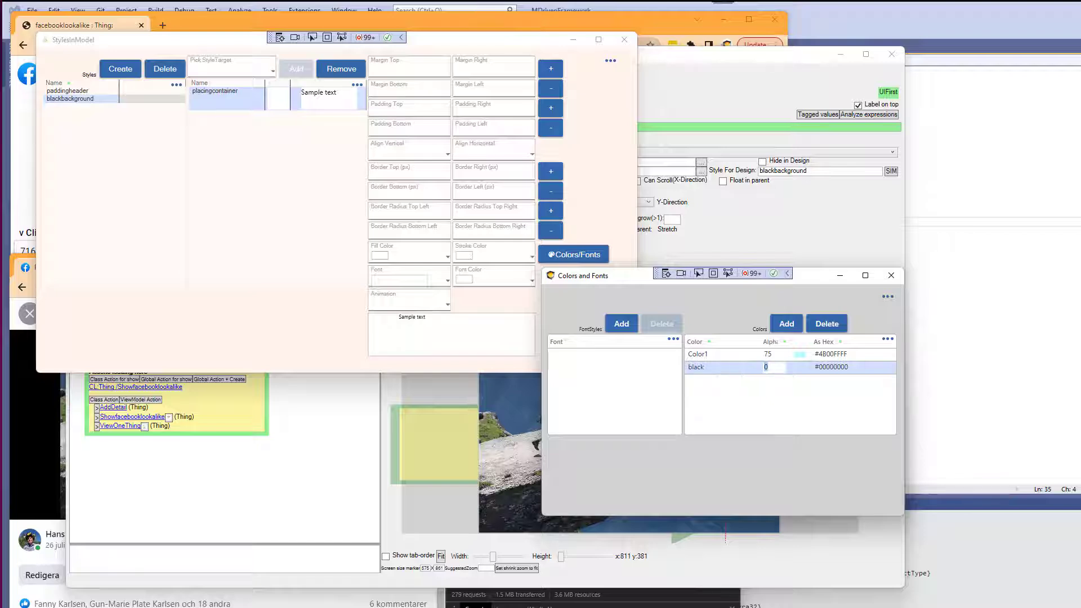
text(255)
key(Tab)
click(891, 275)
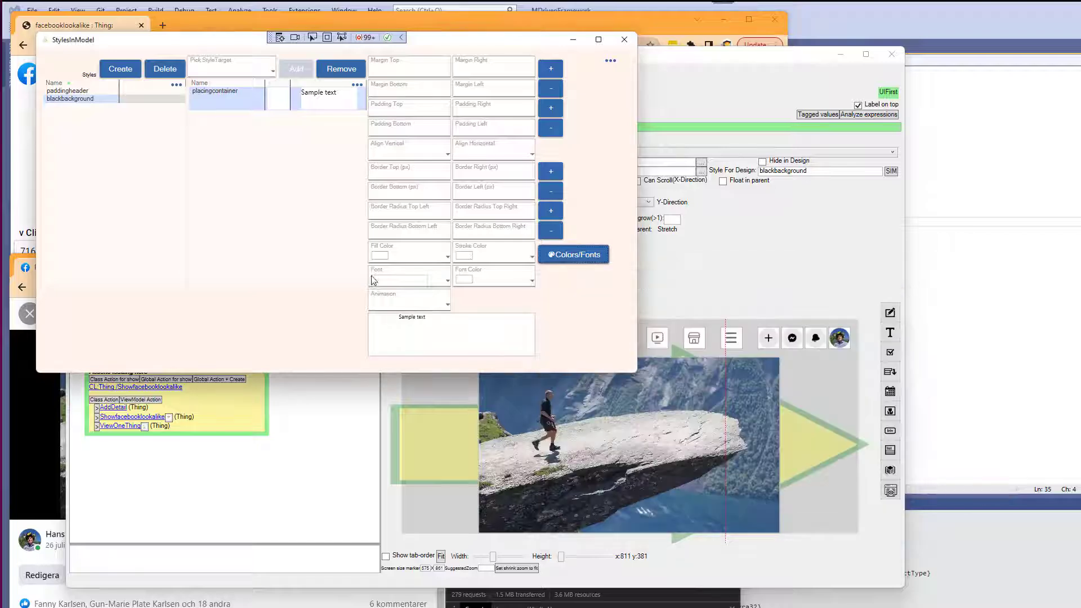
Apply black as the blackbackground style's fill color and close the styles window.
click(396, 260)
click(394, 290)
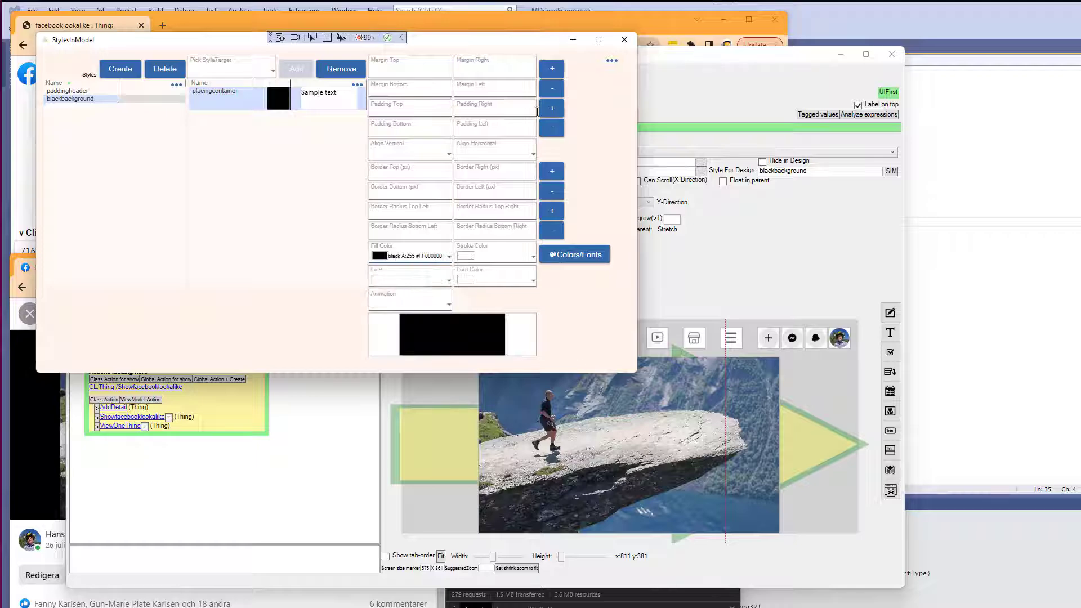
click(633, 39)
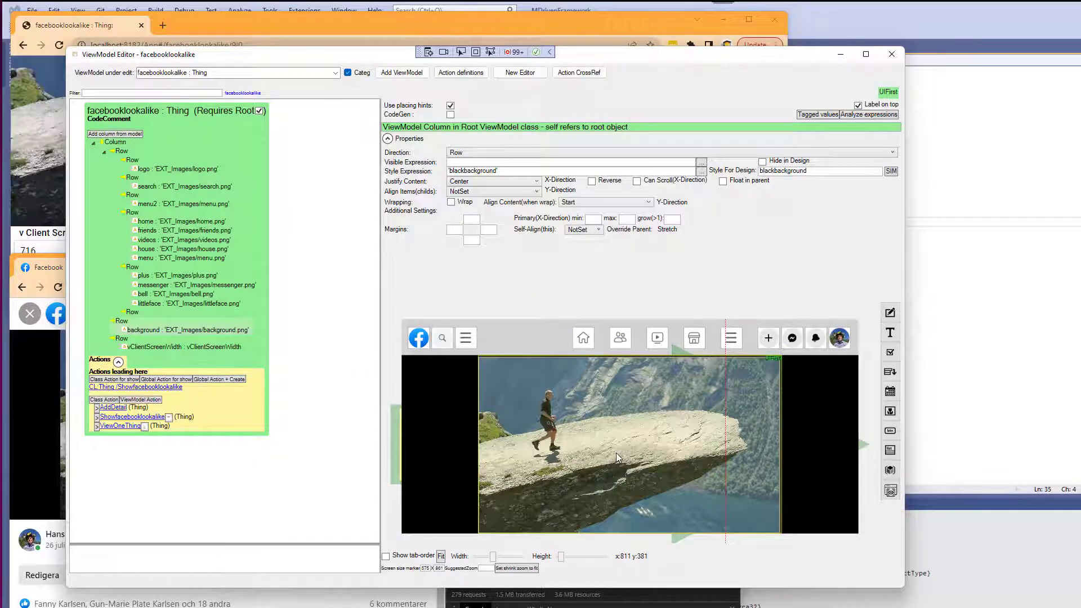
Reload the prototype and compare the cover image row with the designer preview.
click(50, 200)
scroll(113, 209, up, 2)
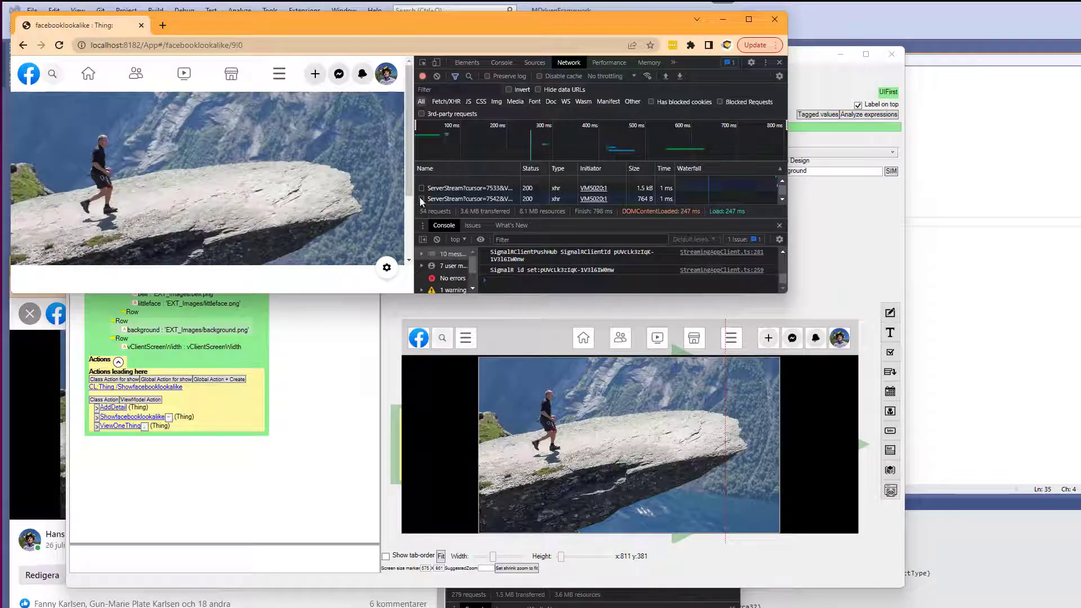
drag(414, 202, 350, 218)
click(24, 413)
drag(448, 395, 551, 426)
click(767, 434)
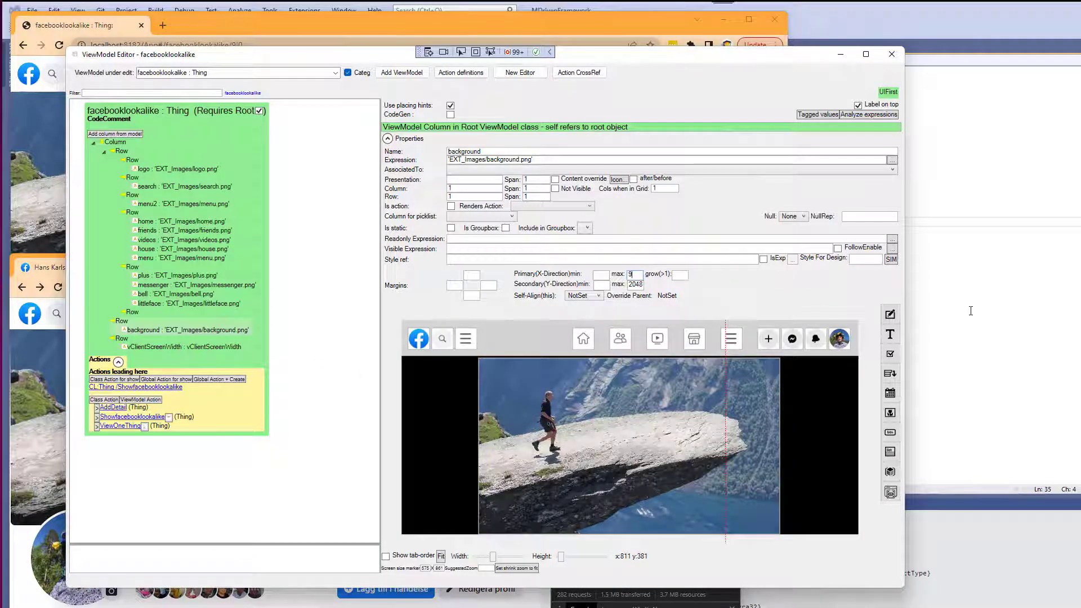
Compare the prototype with the Facebook page at a narrower width and open the Facebook profile picture for a closer look.
key(shift+End)
key(alt+Tab)
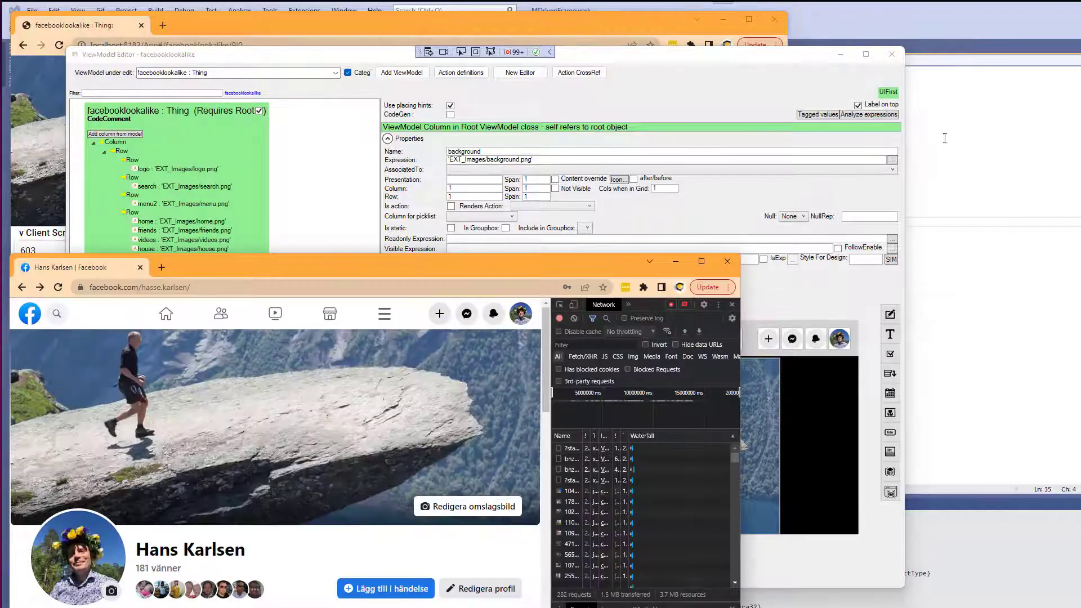
click(39, 99)
scroll(337, 210, up, 1)
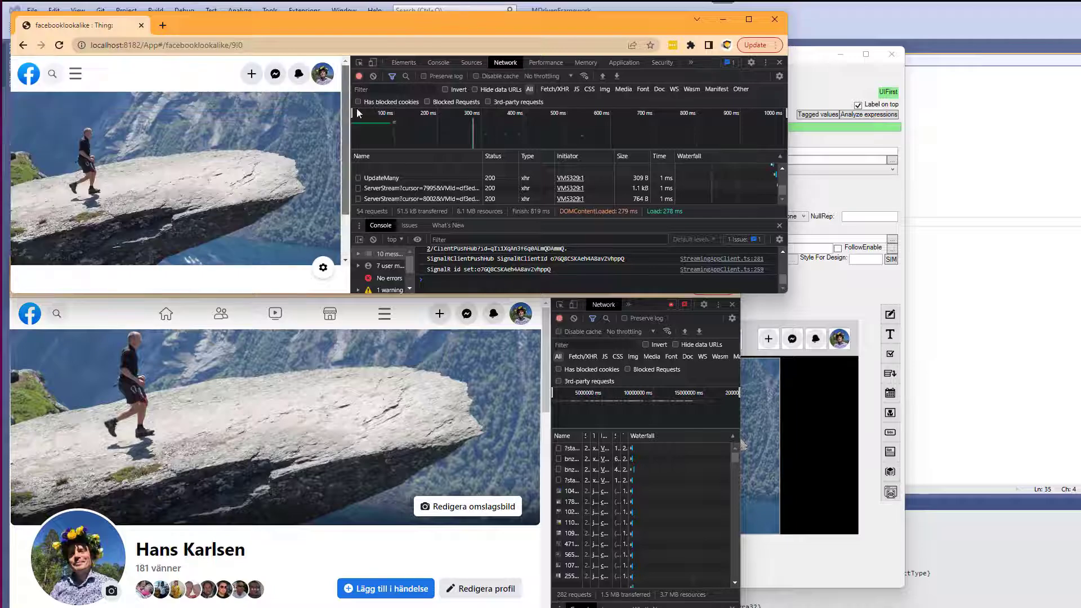
drag(349, 130, 645, 163)
drag(552, 339, 598, 383)
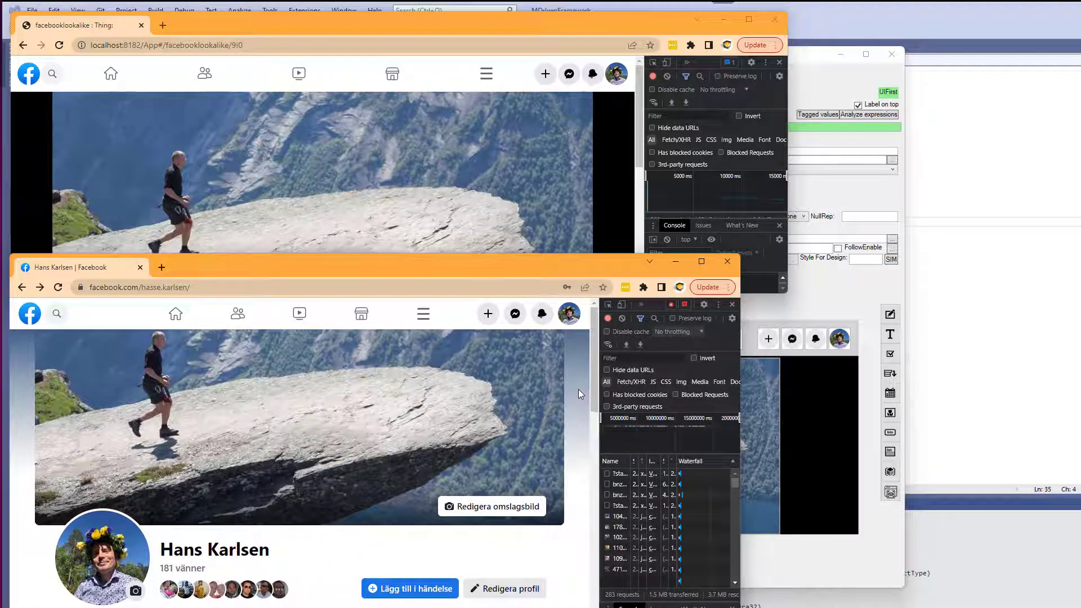
drag(597, 394, 350, 400)
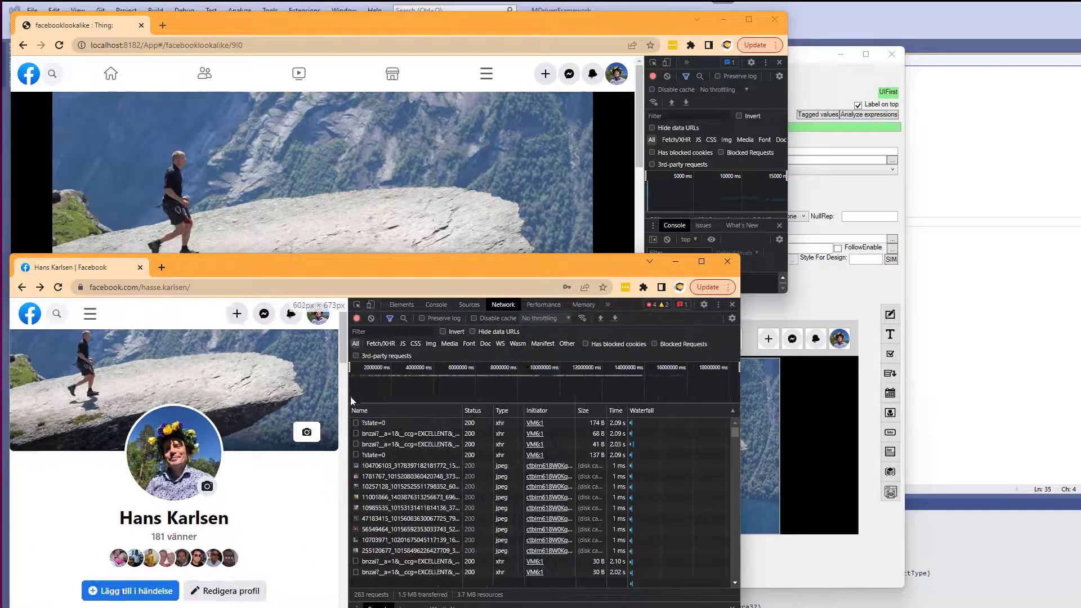
right_click(167, 450)
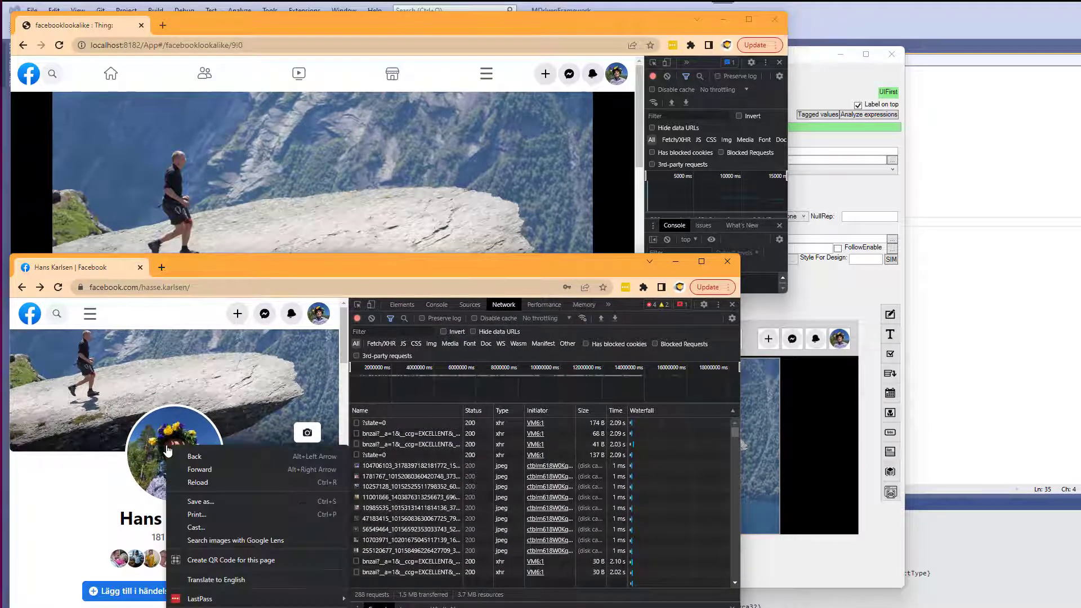
click(159, 444)
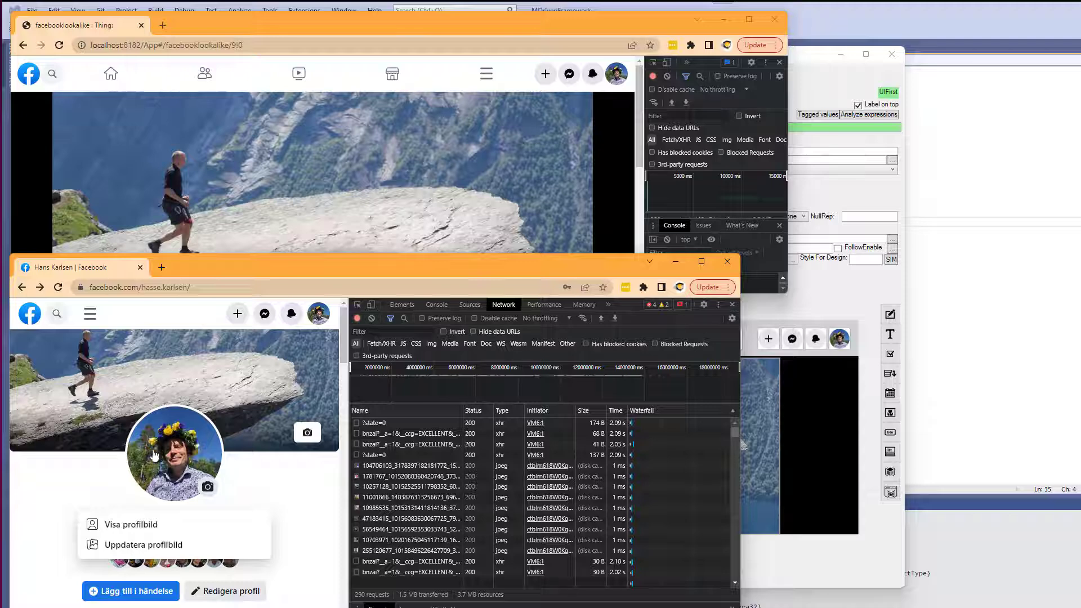
click(138, 524)
right_click(143, 444)
click(165, 481)
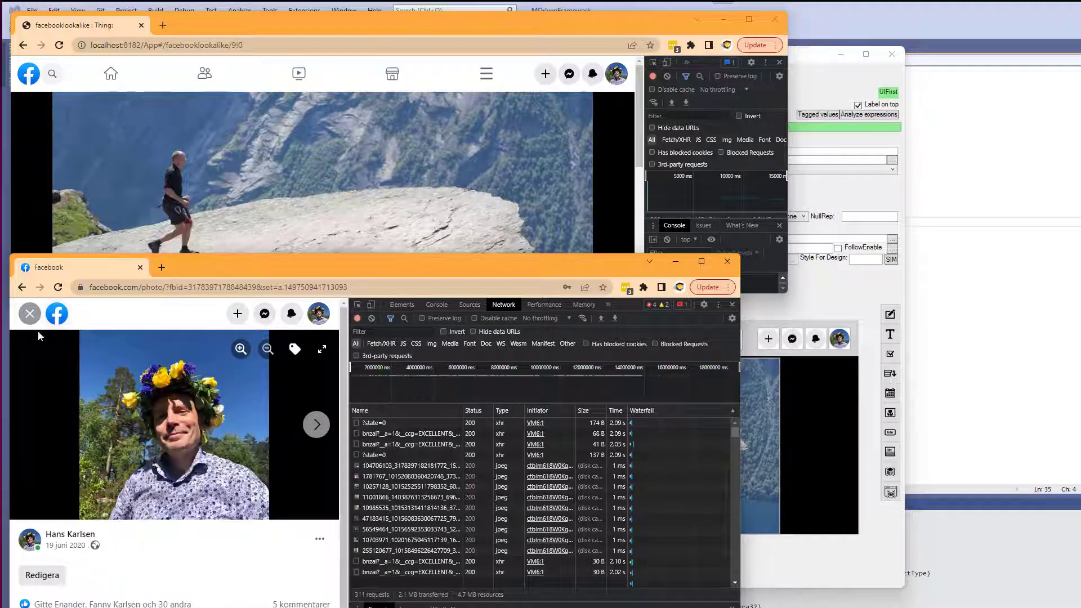
click(20, 289)
click(367, 179)
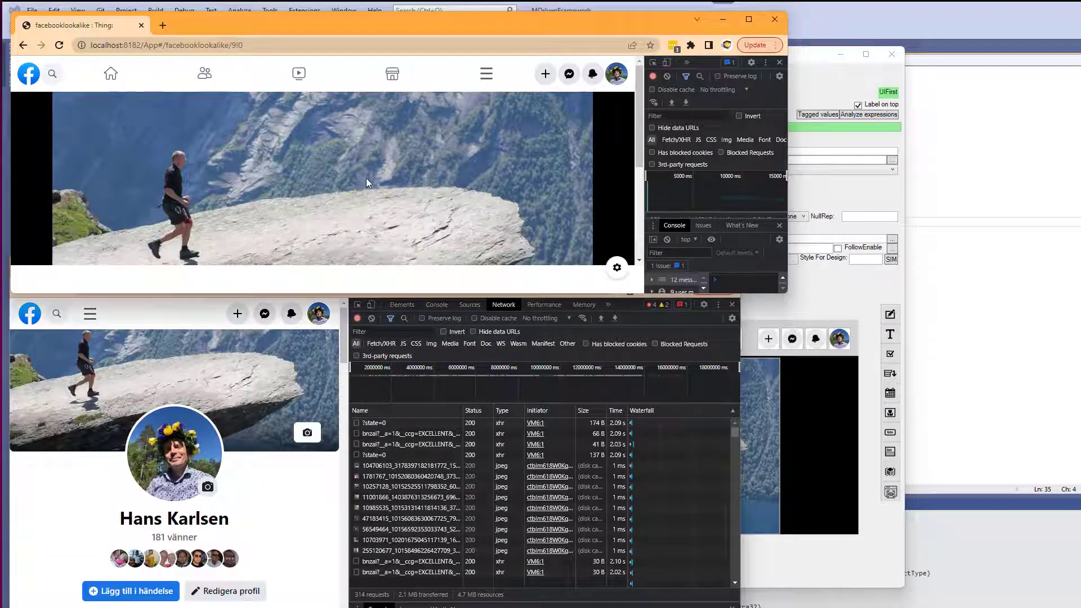
Add a static image column named bigface beside the background image.
key(alt+Tab)
key(alt+Tab)
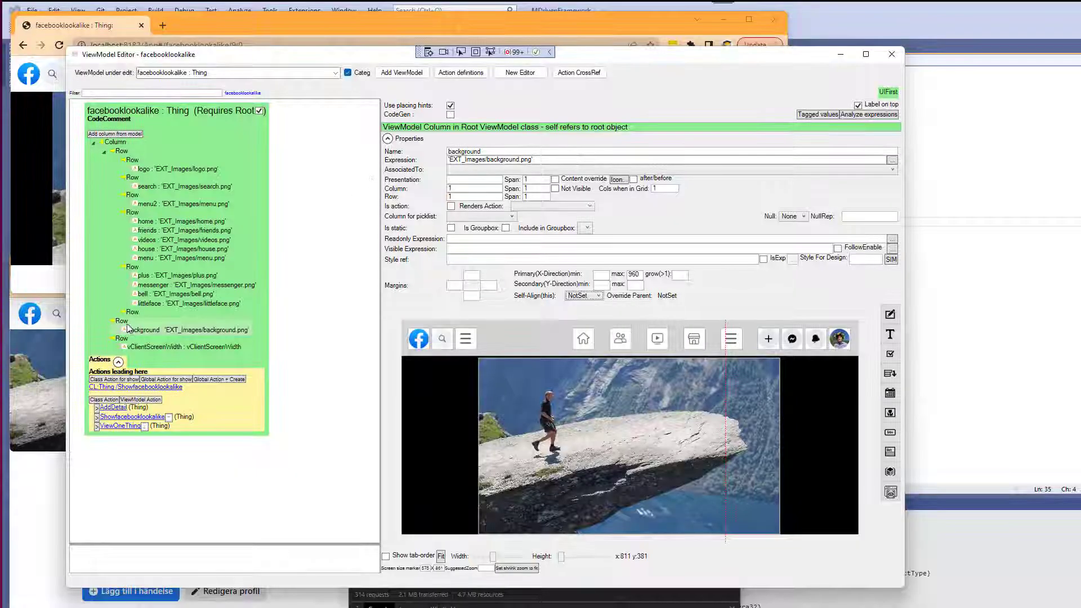
click(123, 323)
click(138, 332)
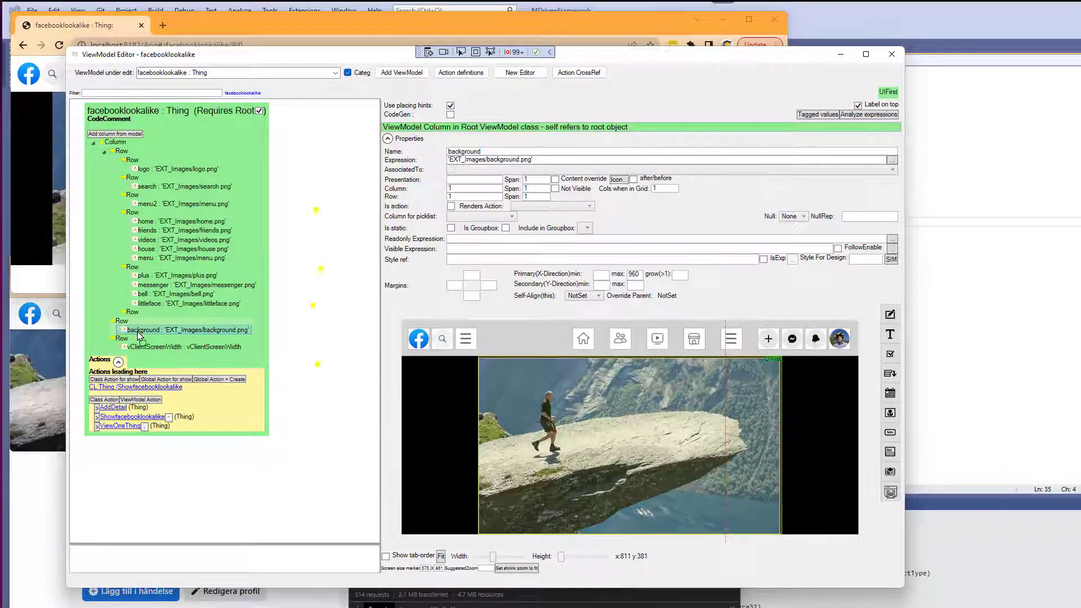
click(645, 326)
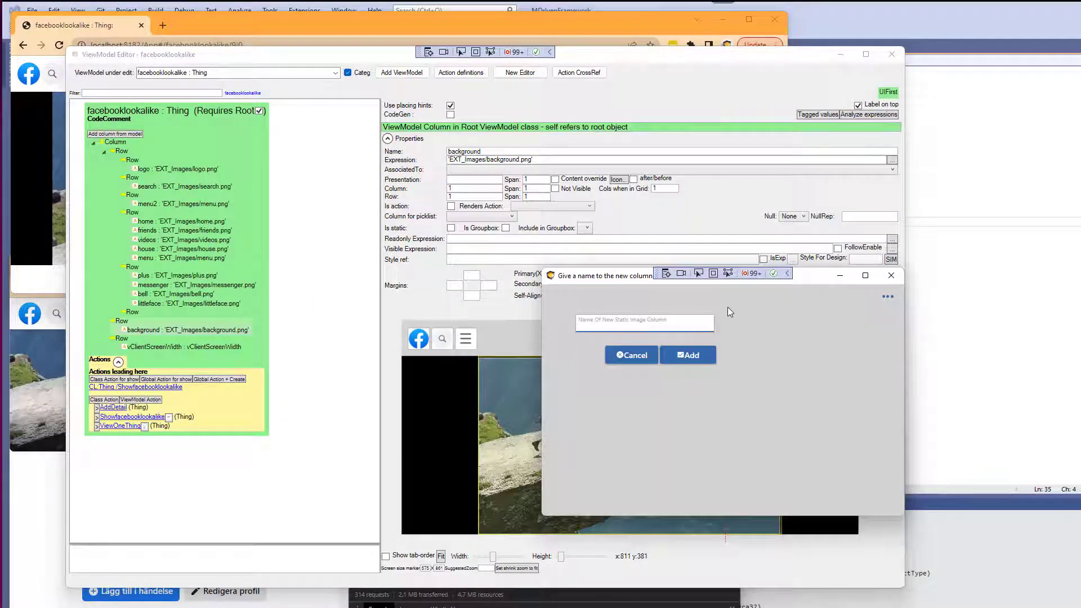
text(bigface)
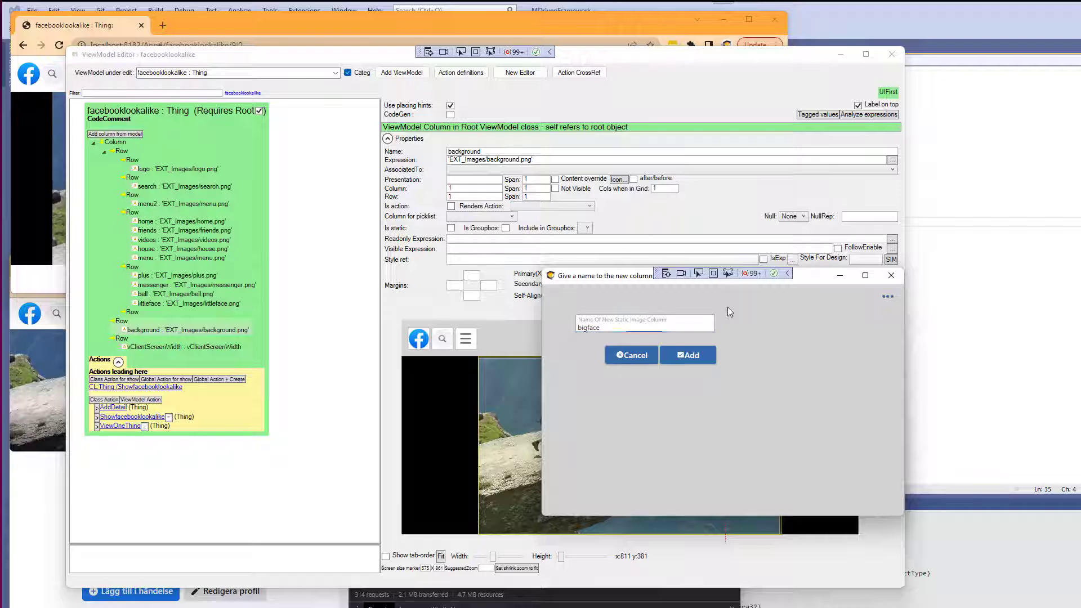
key(Return)
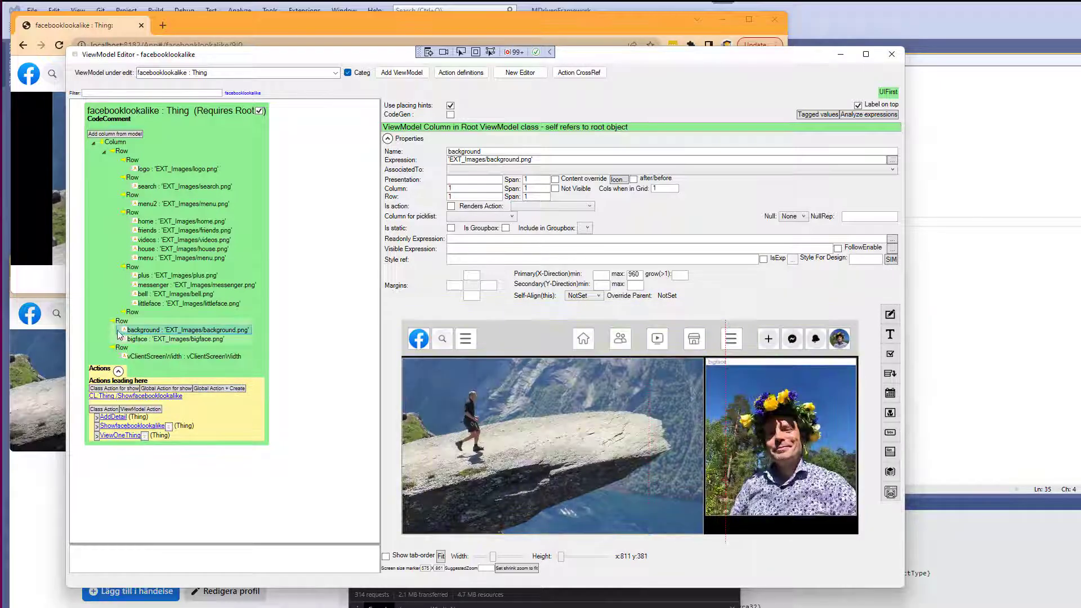
Add a new row container to the root column and move the bigface column into it below the background row.
click(122, 323)
right_click(119, 143)
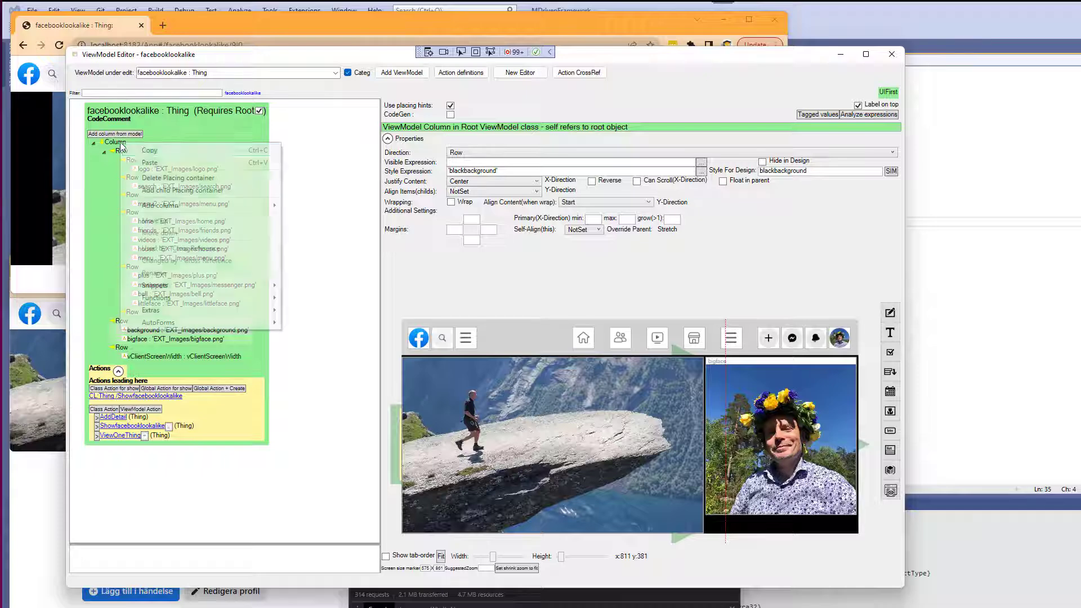
click(169, 178)
right_click(118, 365)
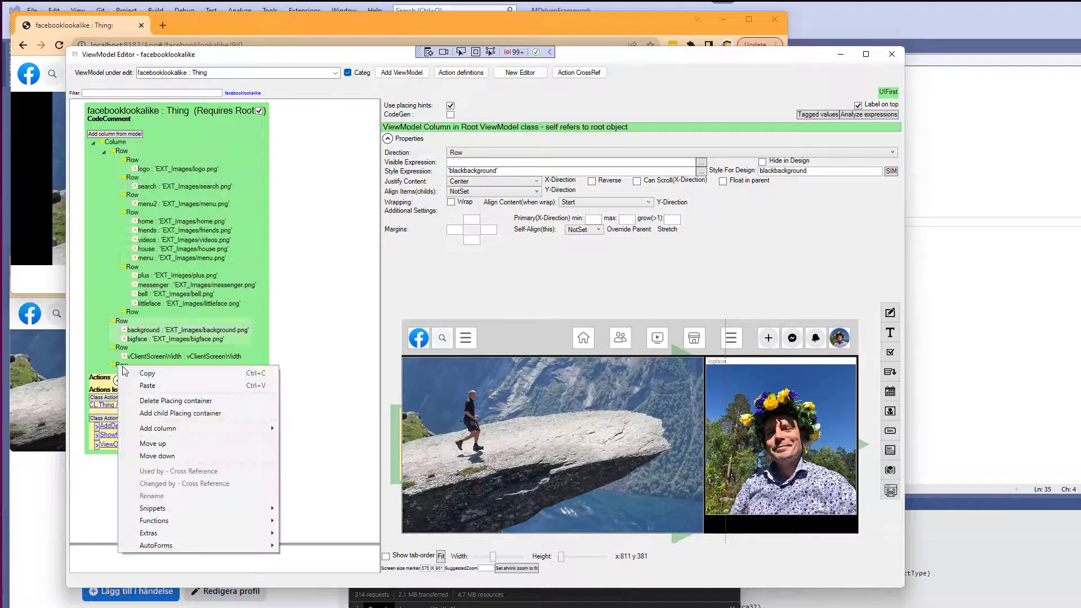
click(149, 445)
drag(120, 349, 121, 348)
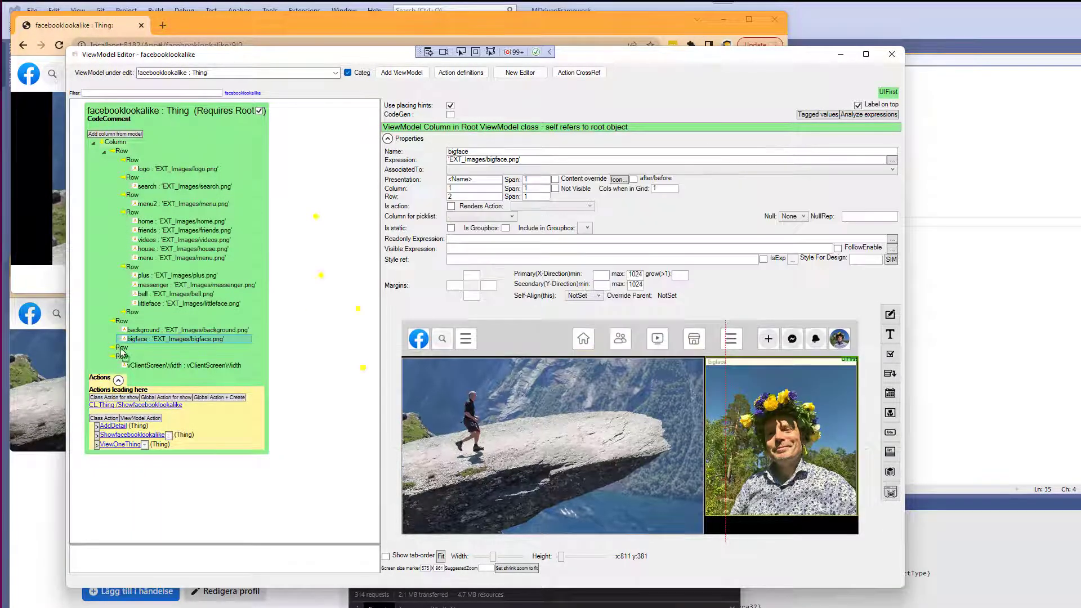
Set the bigface row's justify content to Center.
mouse_move(905, 586)
mouse_down()
mouse_move(917, 607)
mouse_move(917, 591)
mouse_up()
mouse_move(567, 559)
mouse_down()
mouse_move(578, 559)
mouse_move(567, 560)
mouse_up()
click(446, 560)
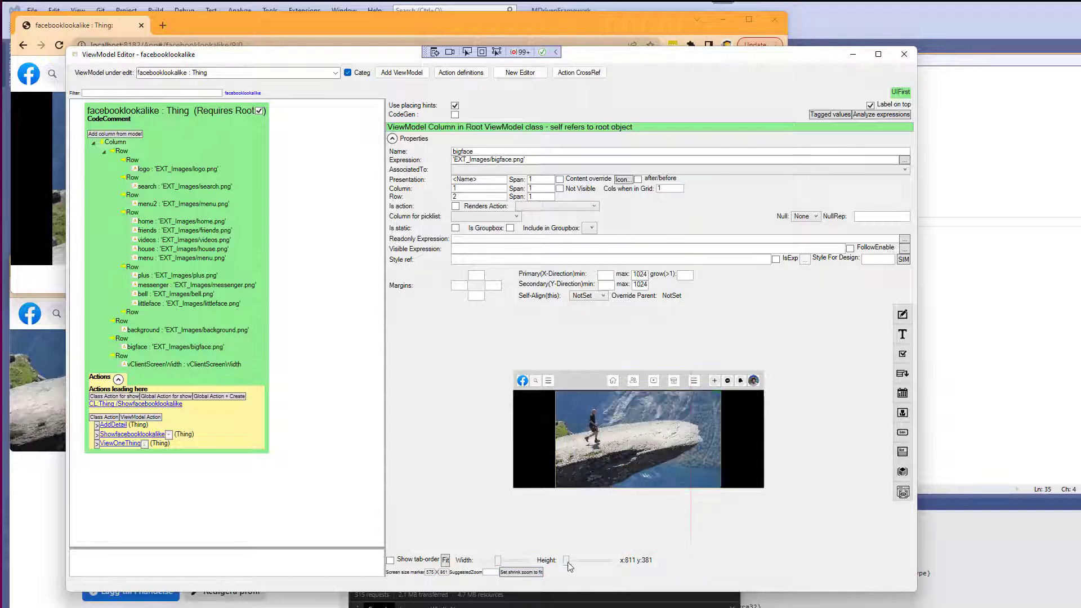
drag(567, 562, 598, 563)
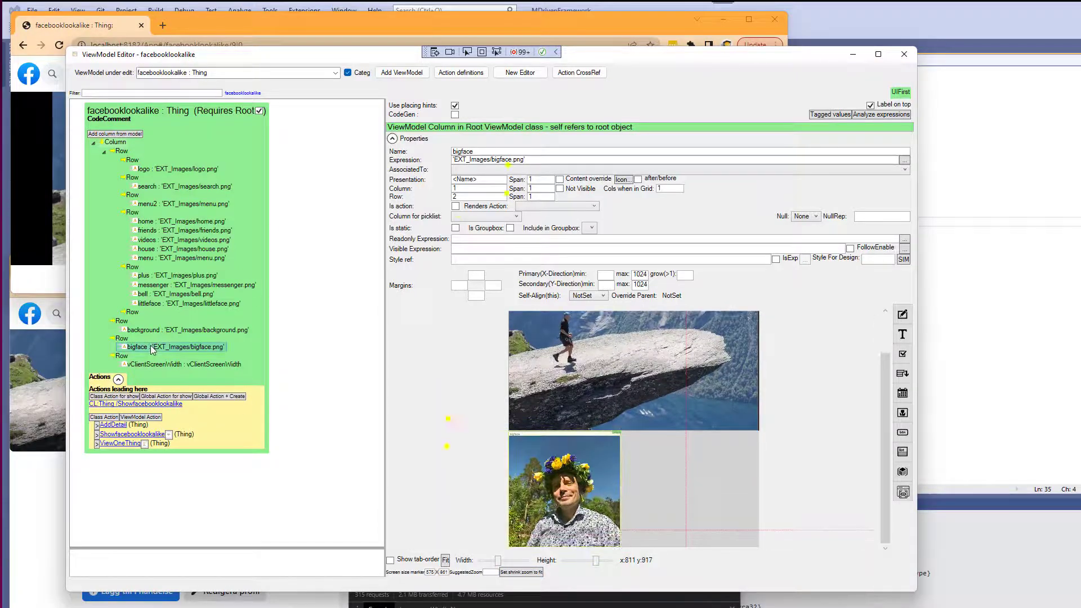
click(122, 338)
click(491, 184)
click(472, 217)
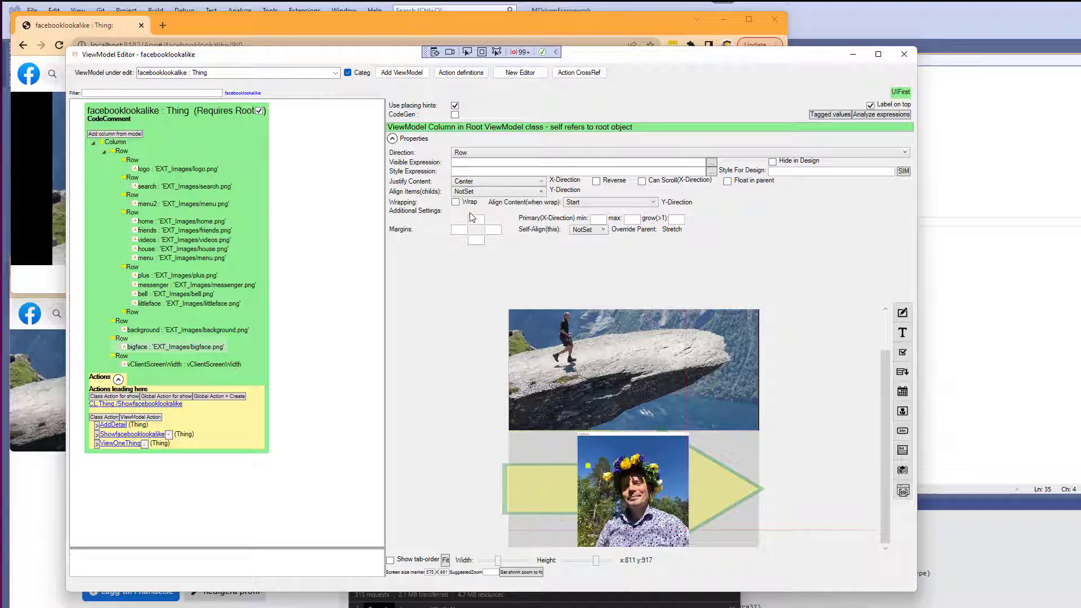
Clear the bigface column's presentation label.
click(151, 346)
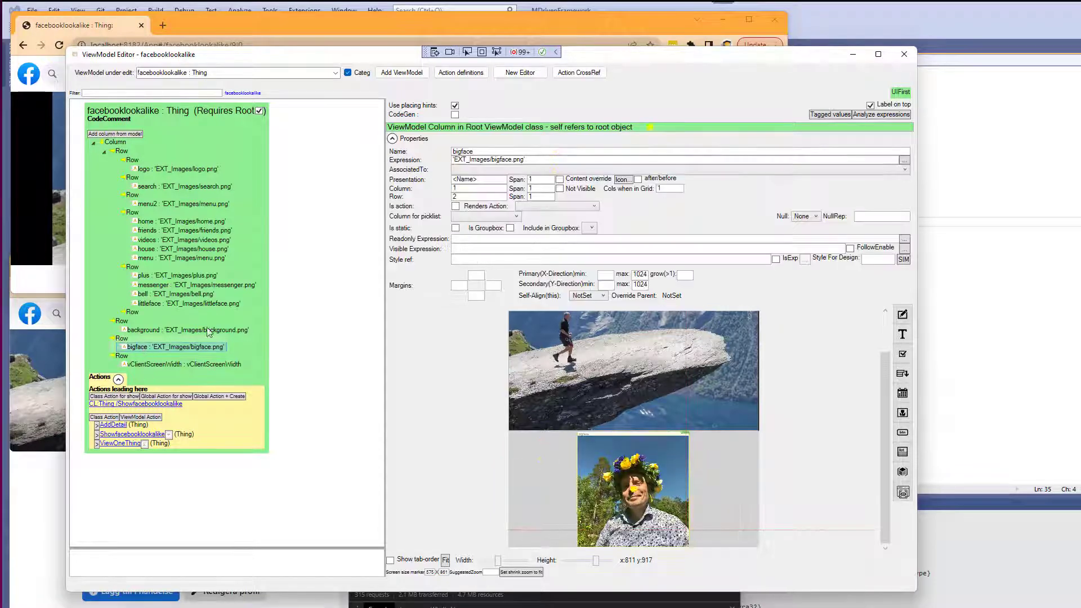
click(484, 180)
key(Delete)
key(Tab)
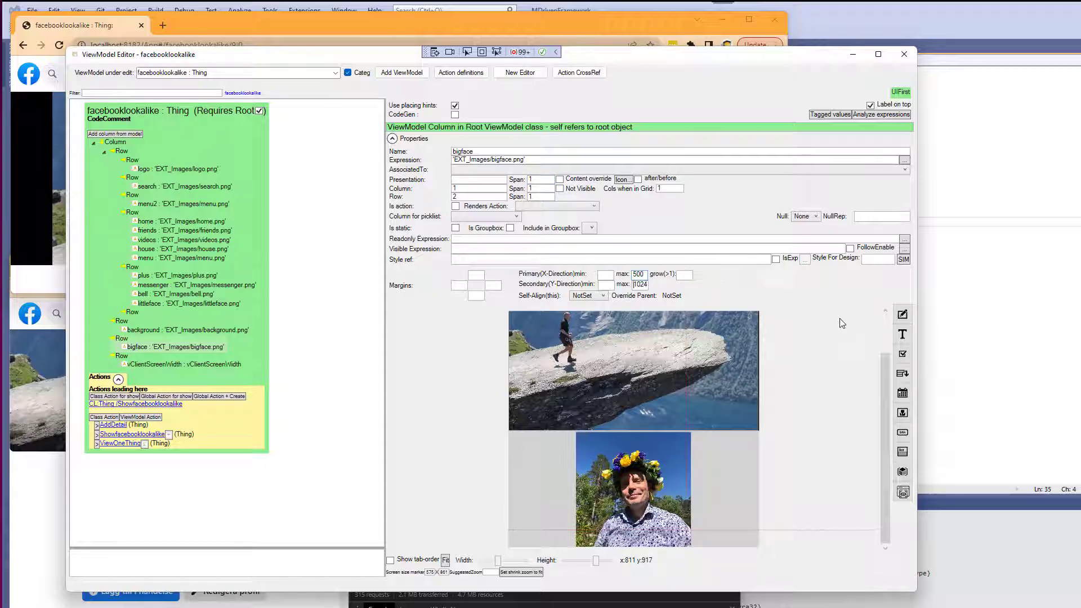
Set the bigface column's maximum sizes to 200.
double_click(639, 274)
text(200)
key(Tab)
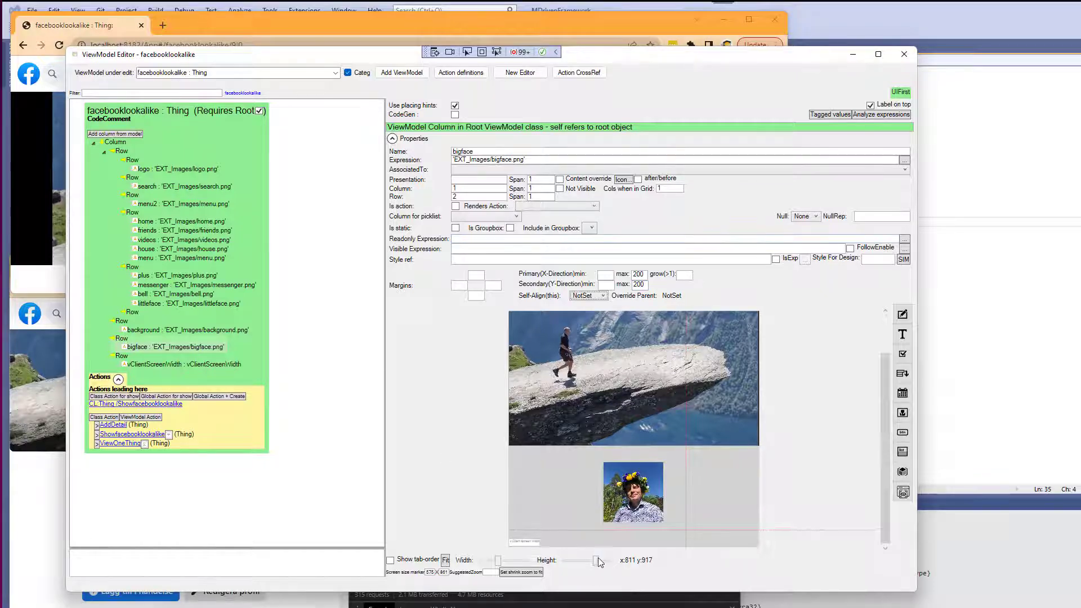
Set the bigface column's primary and secondary minimum sizes to 200.
drag(596, 561, 608, 573)
scroll(890, 478, up, 1)
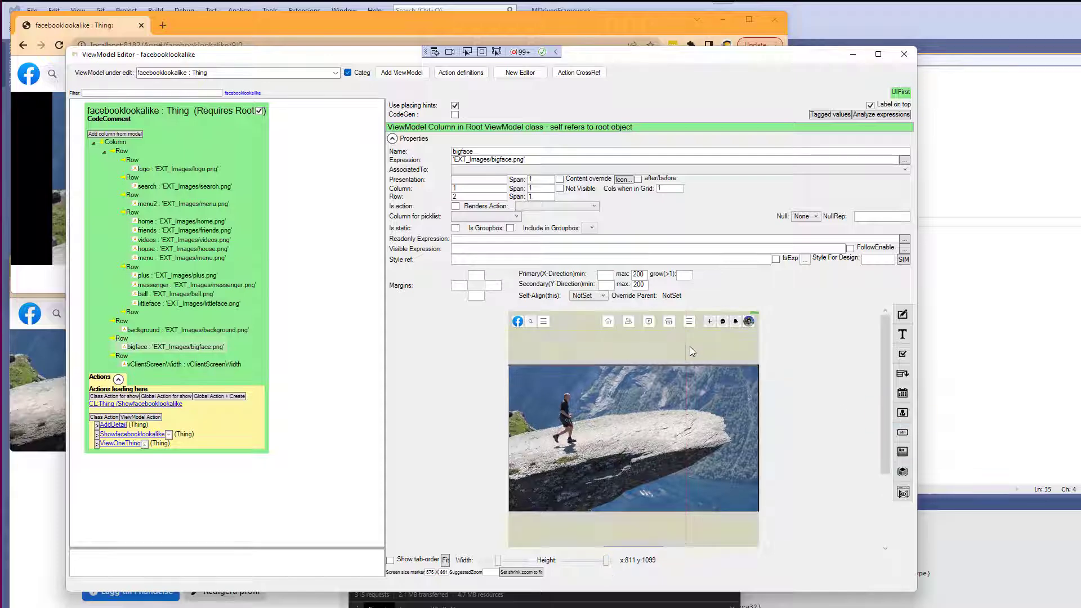
drag(886, 373, 874, 426)
scroll(870, 387, down, 1)
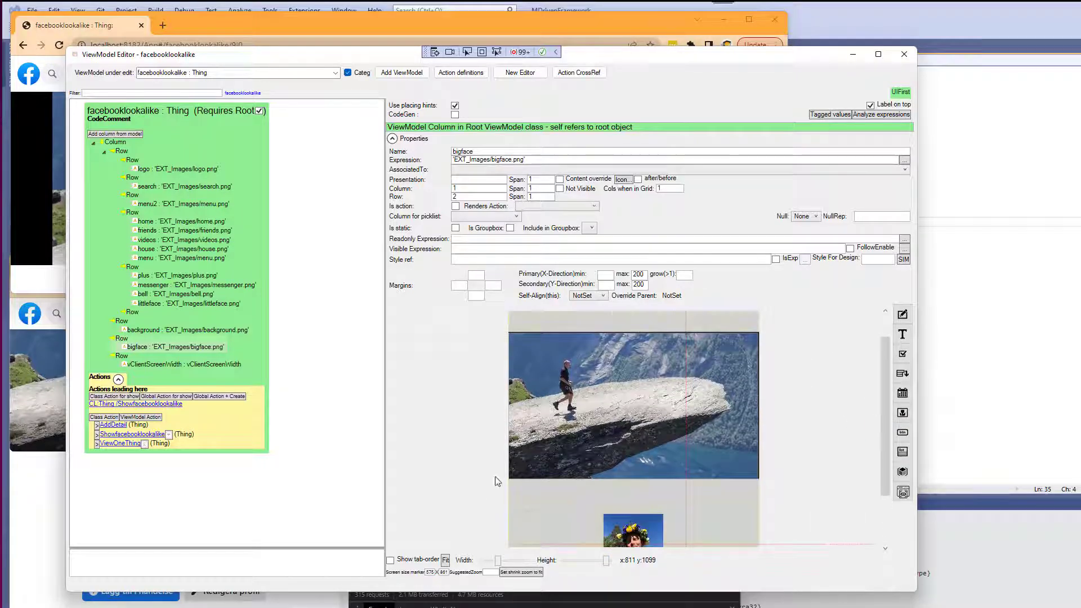
scroll(497, 478, down, 4)
drag(614, 560, 601, 571)
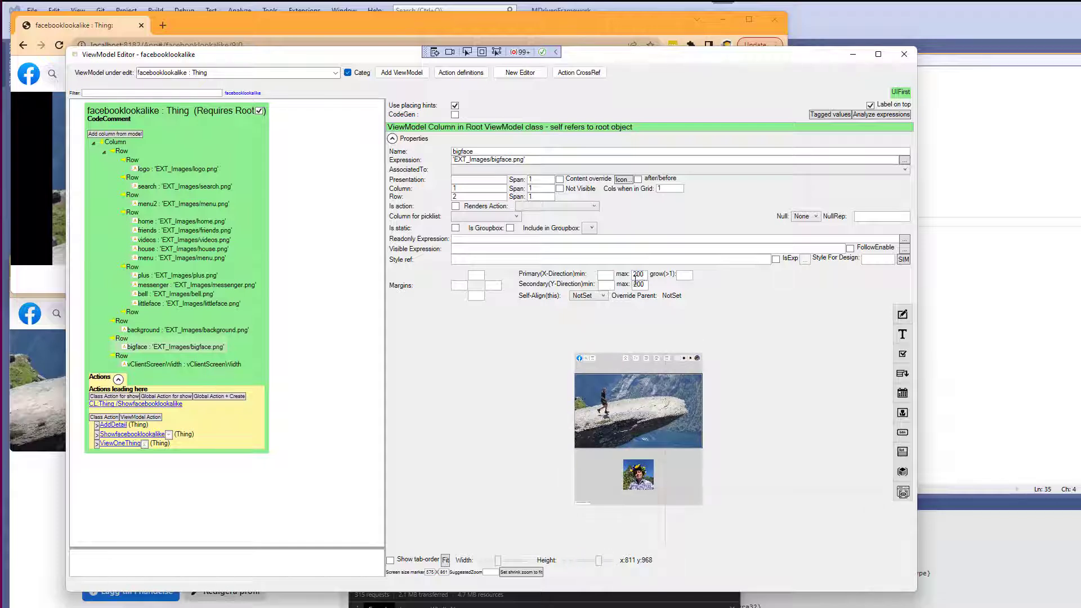
click(606, 275)
text(200)
click(607, 286)
text(200)
mouse_move(598, 562)
mouse_down()
mouse_move(573, 565)
mouse_move(600, 564)
mouse_up()
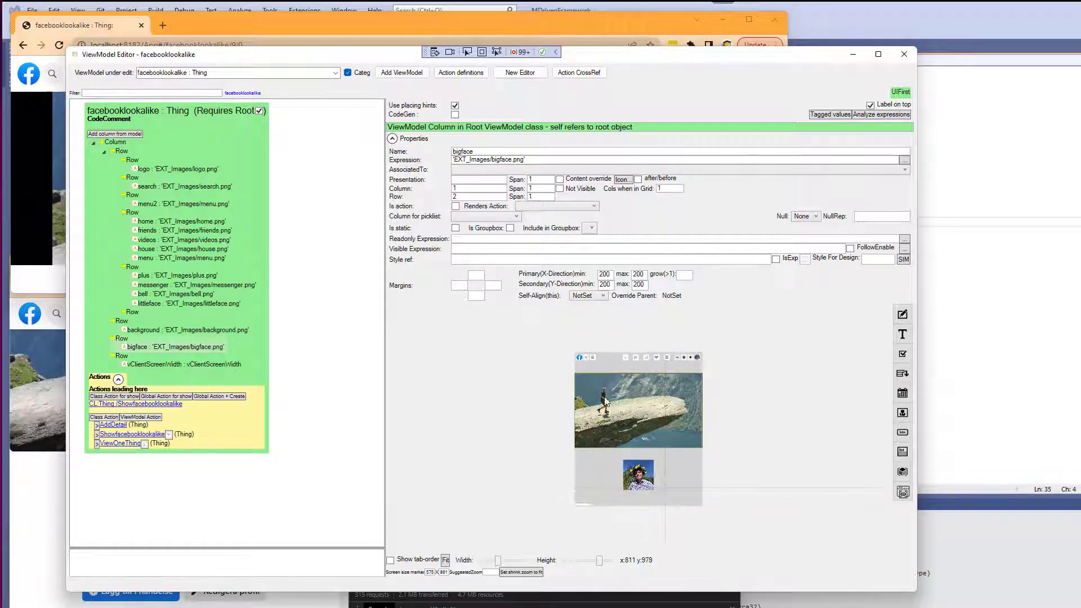
Set the root column's justify content to Start.
click(124, 145)
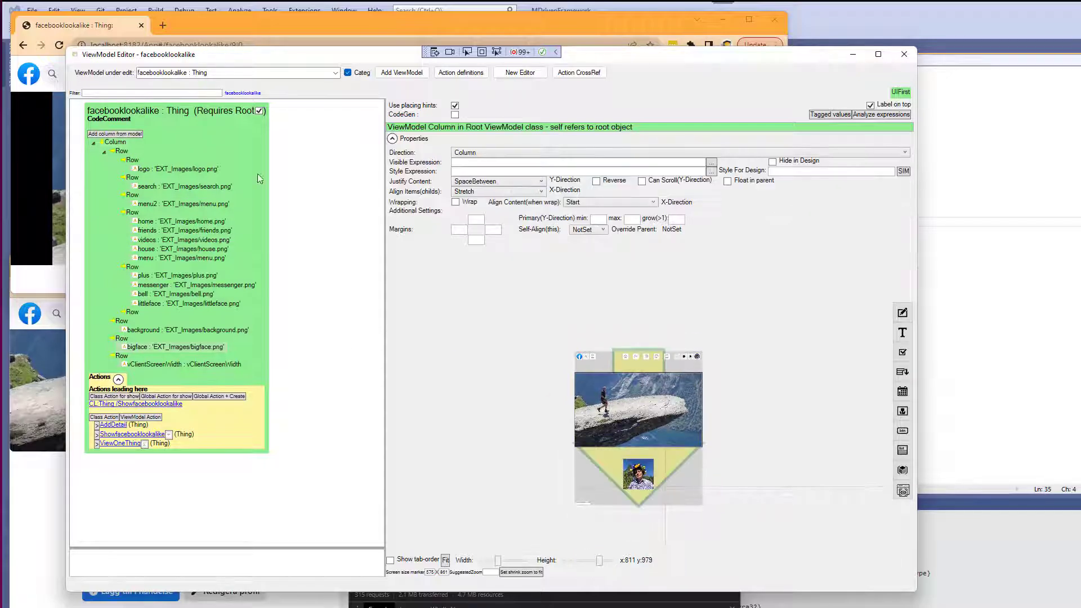
click(491, 181)
click(461, 191)
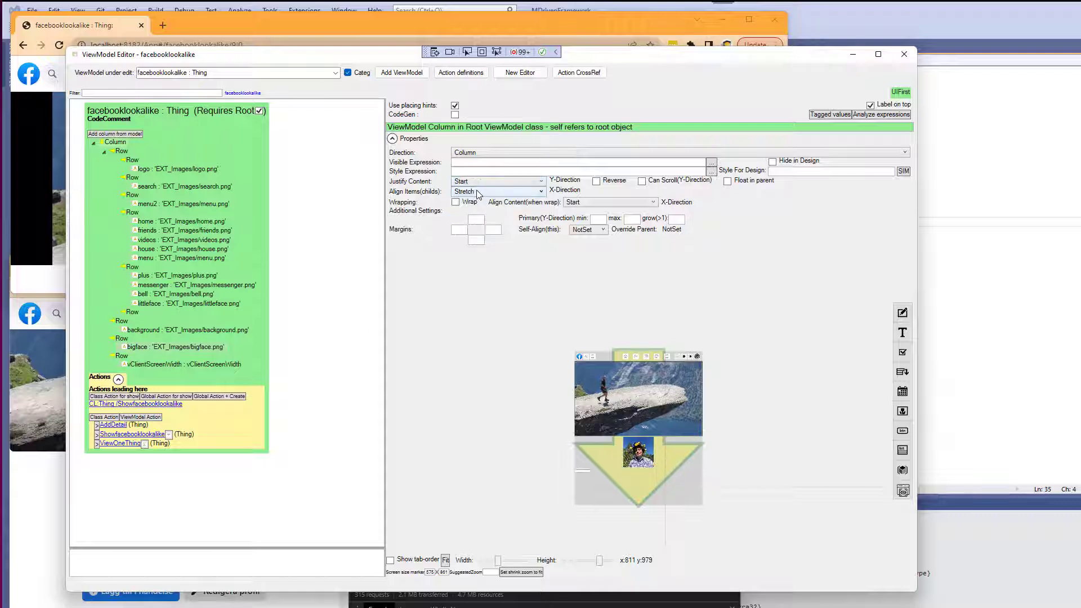
mouse_move(599, 563)
mouse_down()
mouse_move(573, 567)
mouse_move(600, 567)
mouse_up()
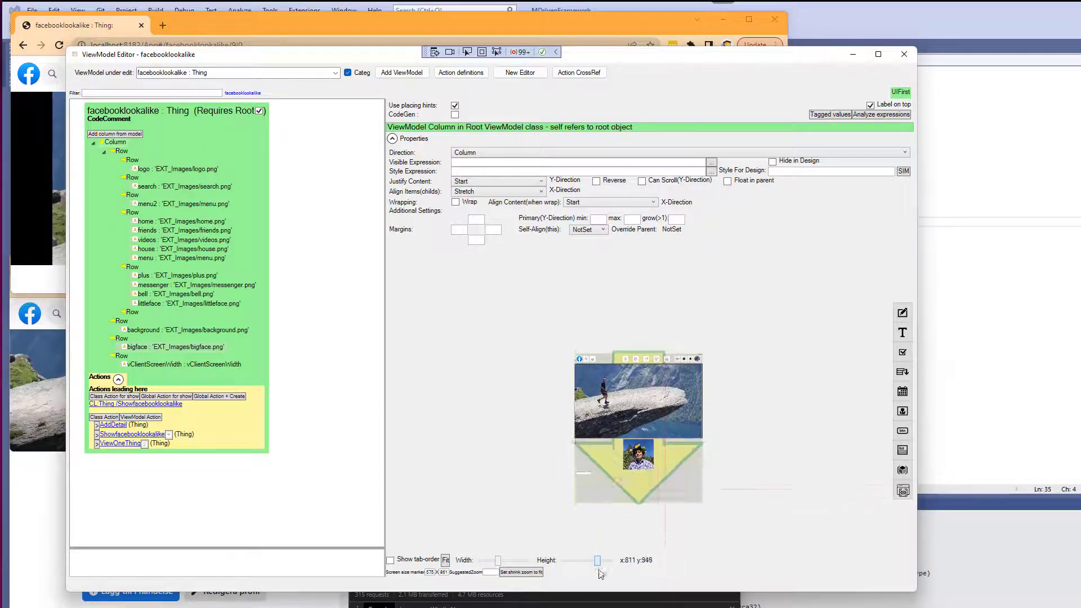
Give the bigface column a top margin of -100.
click(636, 455)
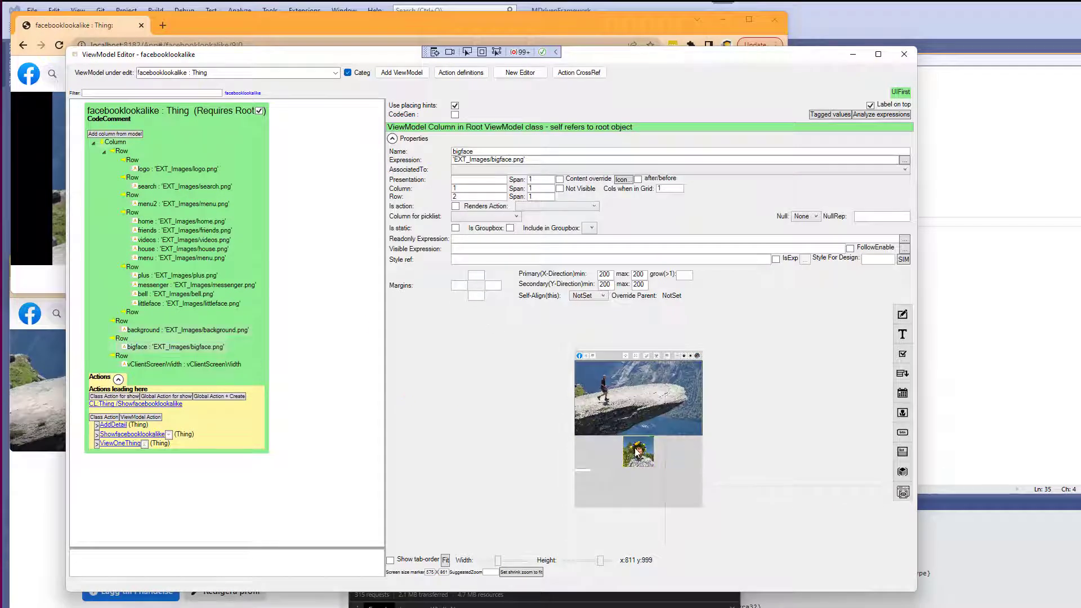
text(-100)
key(Tab)
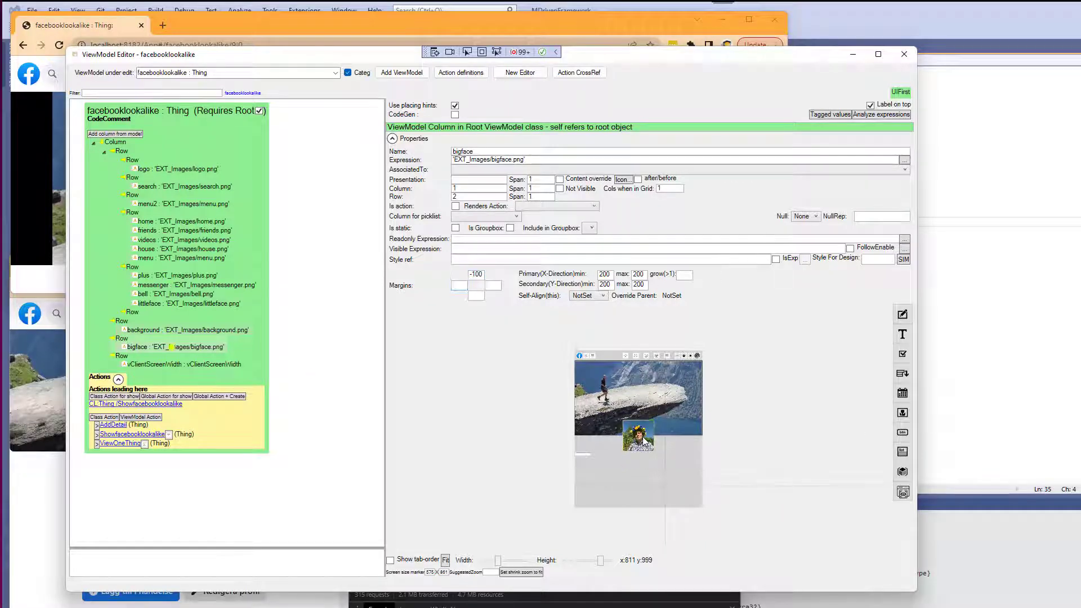
Reload the prototype and check the profile picture overlapping the cover image.
key(alt+Tab)
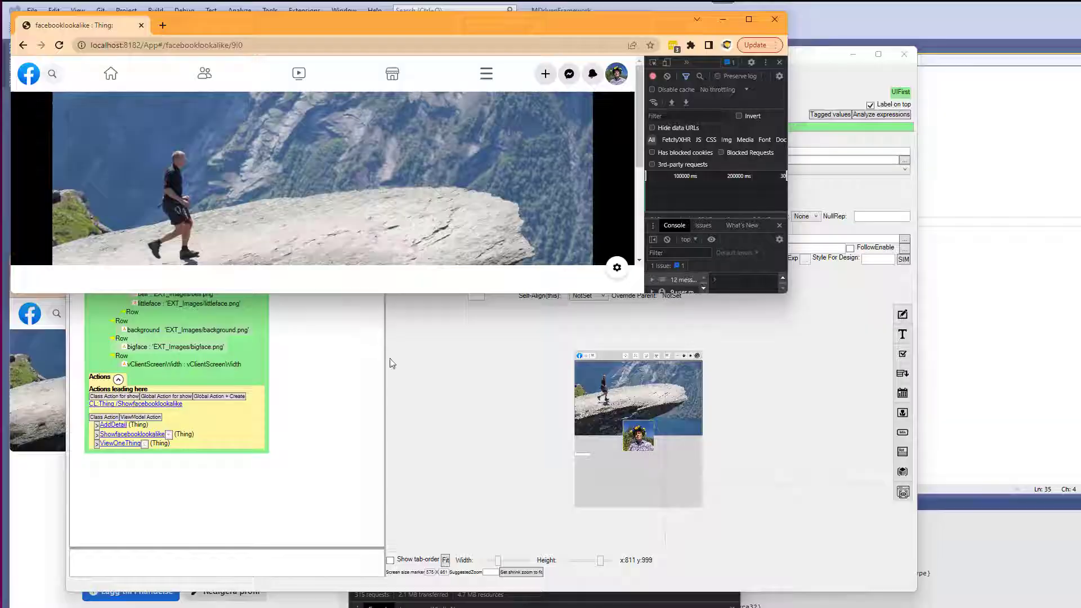
drag(319, 293, 321, 490)
key(F5)
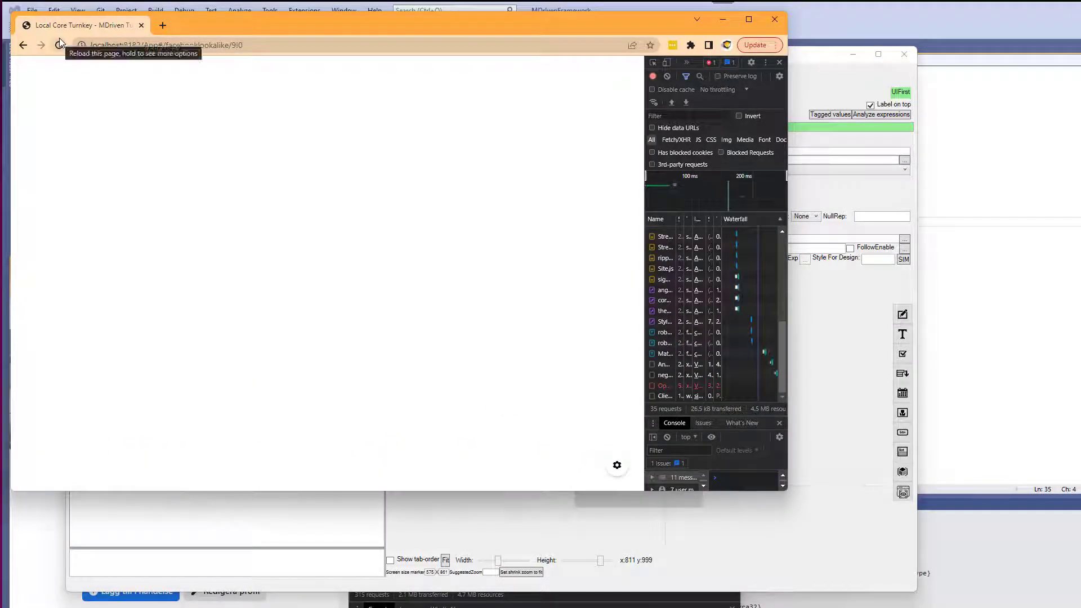
click(63, 50)
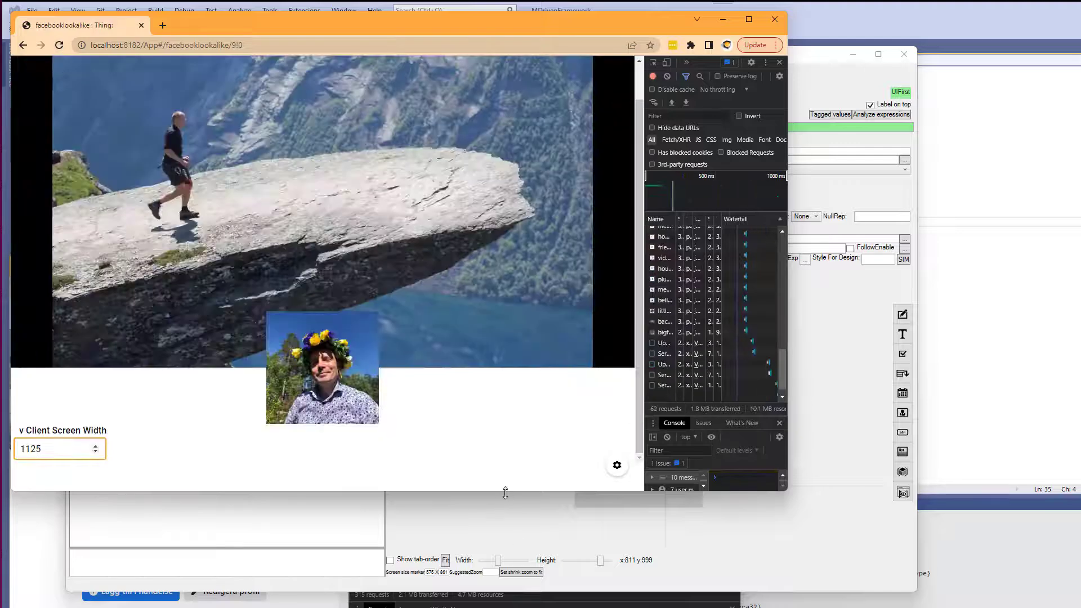
drag(504, 492, 505, 422)
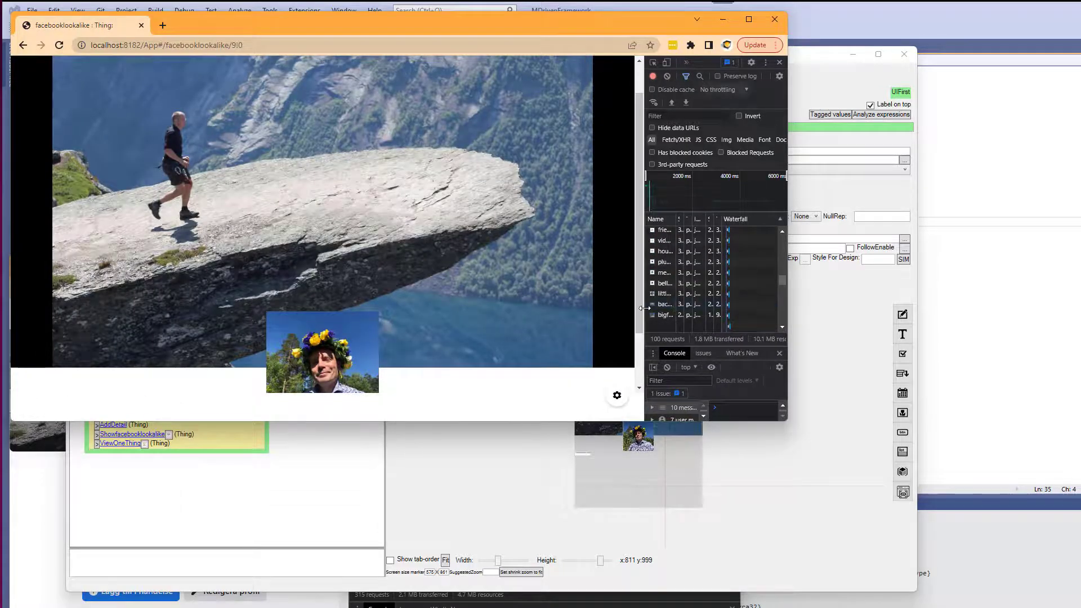
Compare the prototype page side by side with the real Facebook profile page.
drag(644, 308, 320, 308)
click(60, 510)
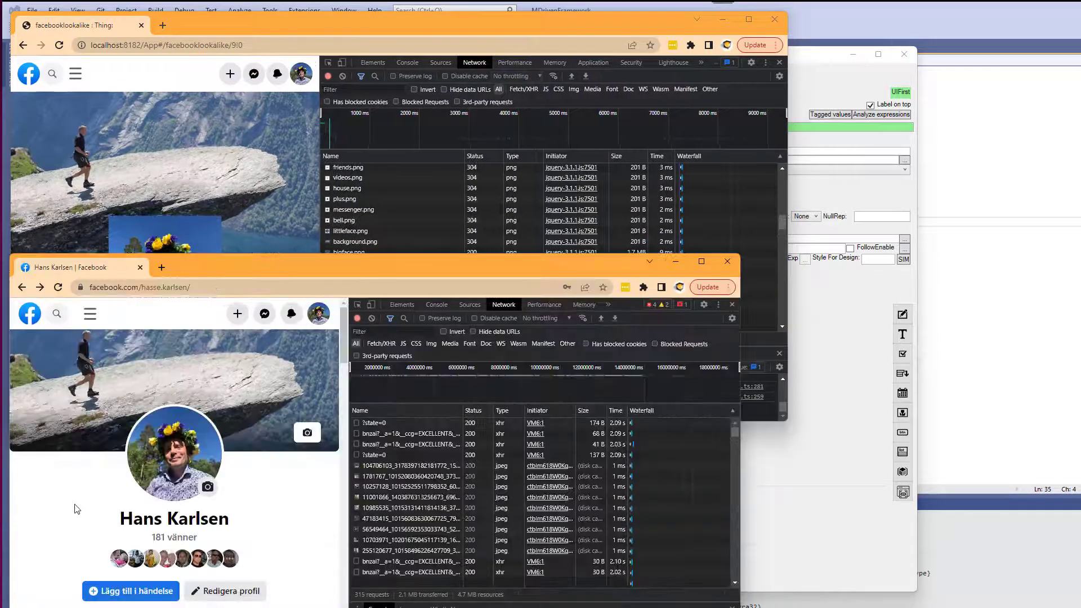
click(241, 207)
drag(321, 241, 277, 290)
key(super+Tab)
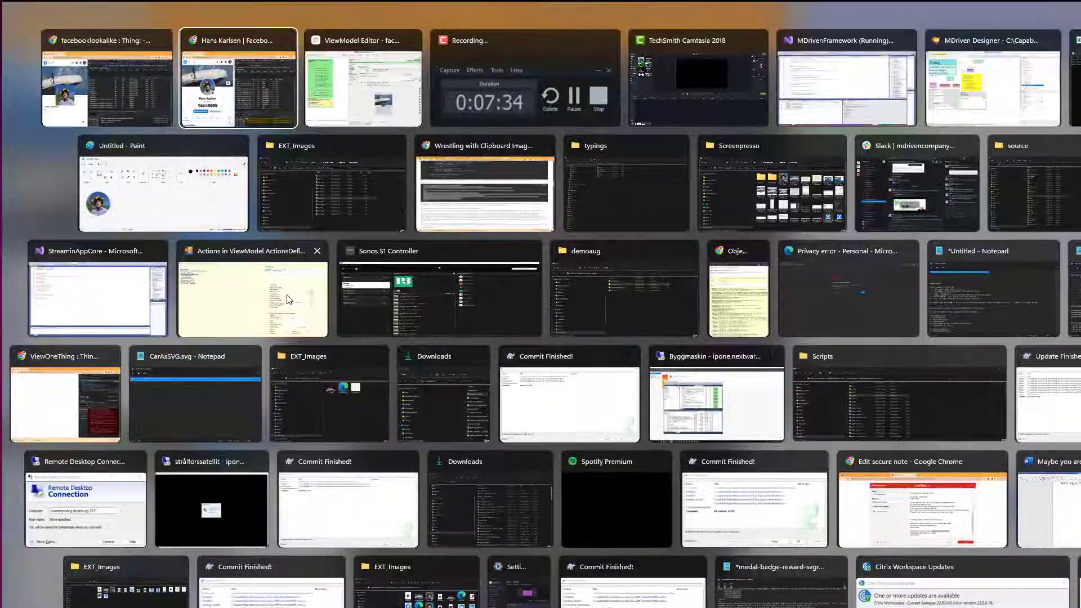
click(287, 299)
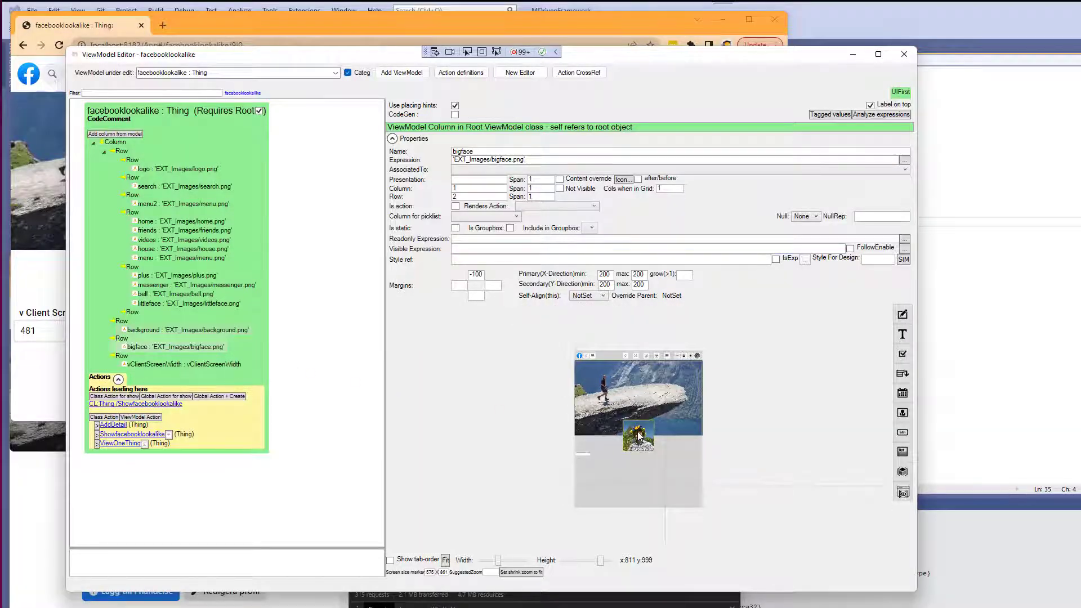
Create a new style named round200 in the styles editor for the bigface column.
click(506, 258)
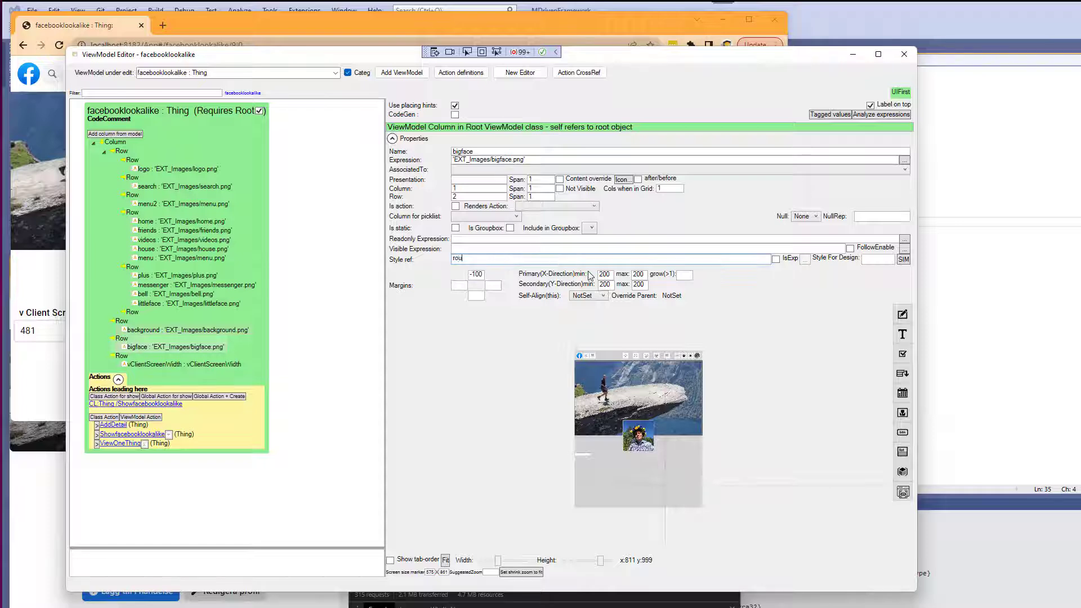
key(ctrl+a)
key(Tab)
click(904, 259)
click(252, 200)
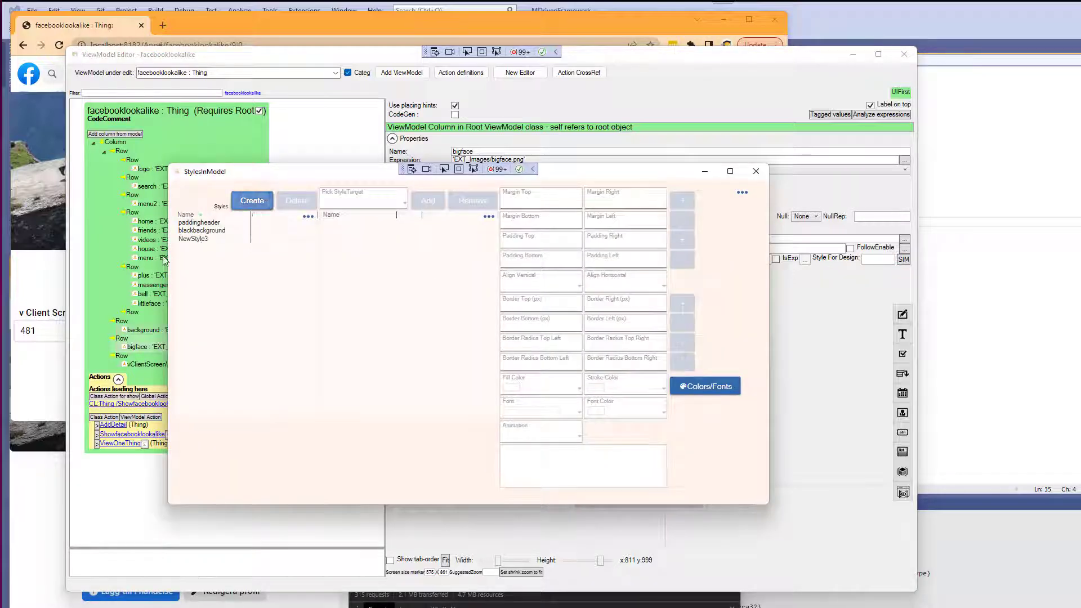
double_click(201, 240)
text(200)
double_click(202, 241)
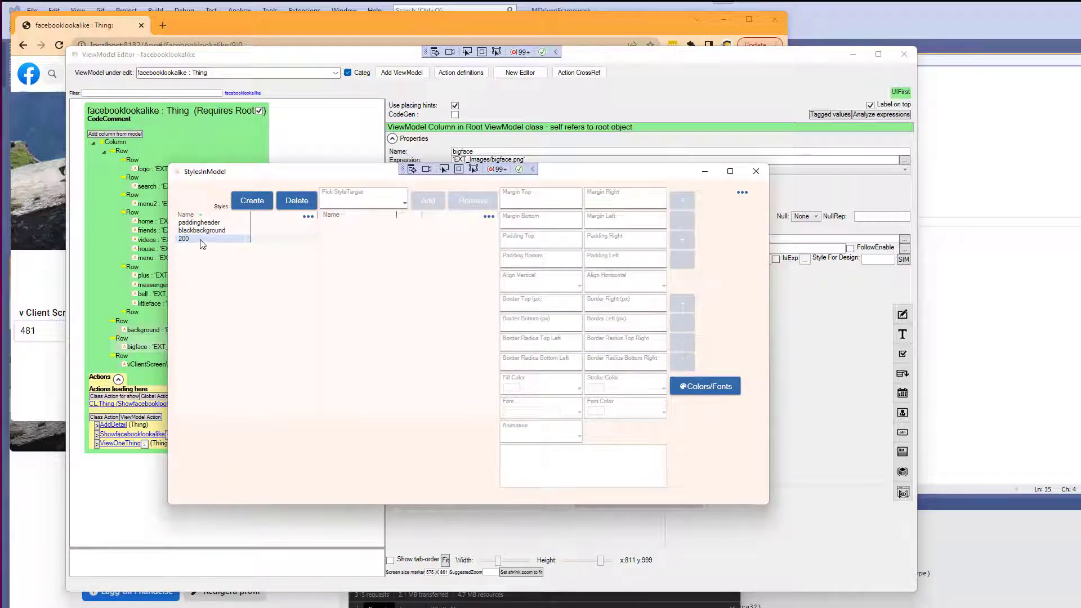
key(Return)
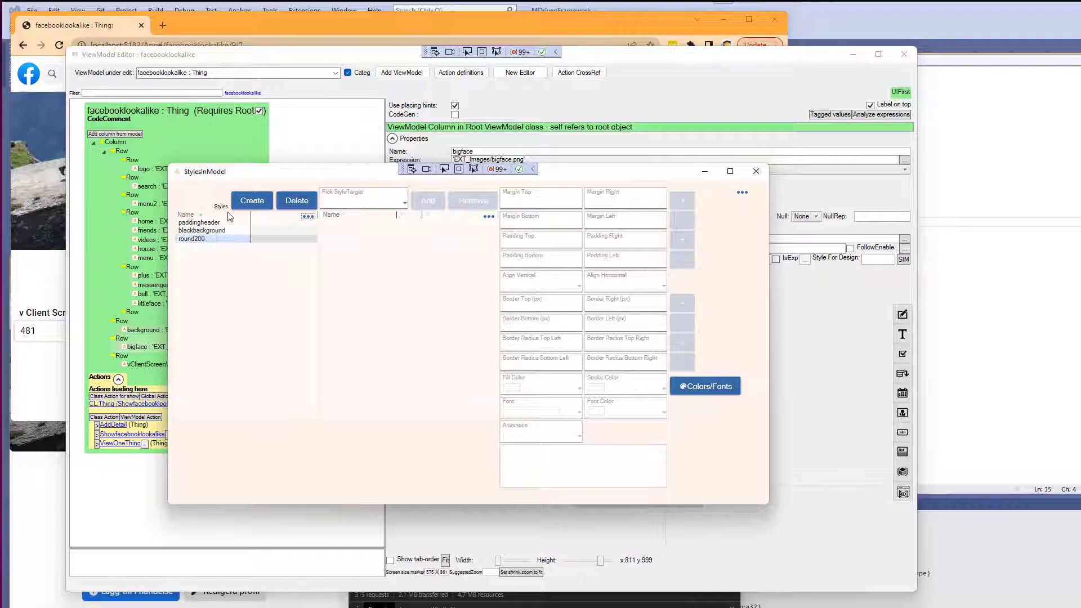
Add a component target to round200 and give it 6 px borders on all four sides.
click(363, 201)
click(346, 218)
click(423, 209)
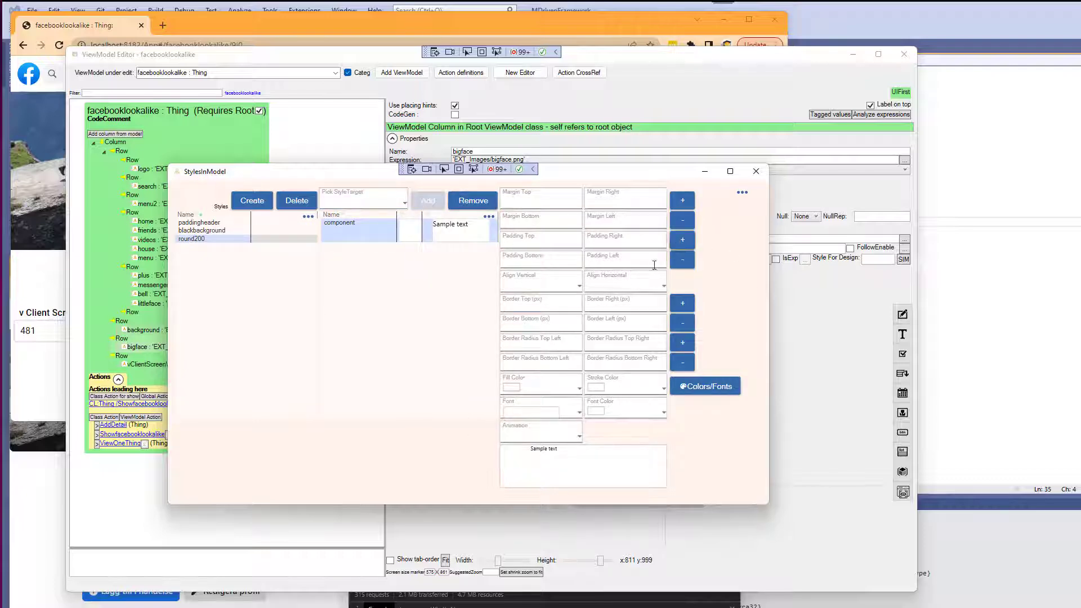
click(683, 305)
click(684, 306)
click(684, 306)
click(684, 306)
click(683, 305)
click(684, 305)
Set all four border radii of round200 to 100.
click(573, 345)
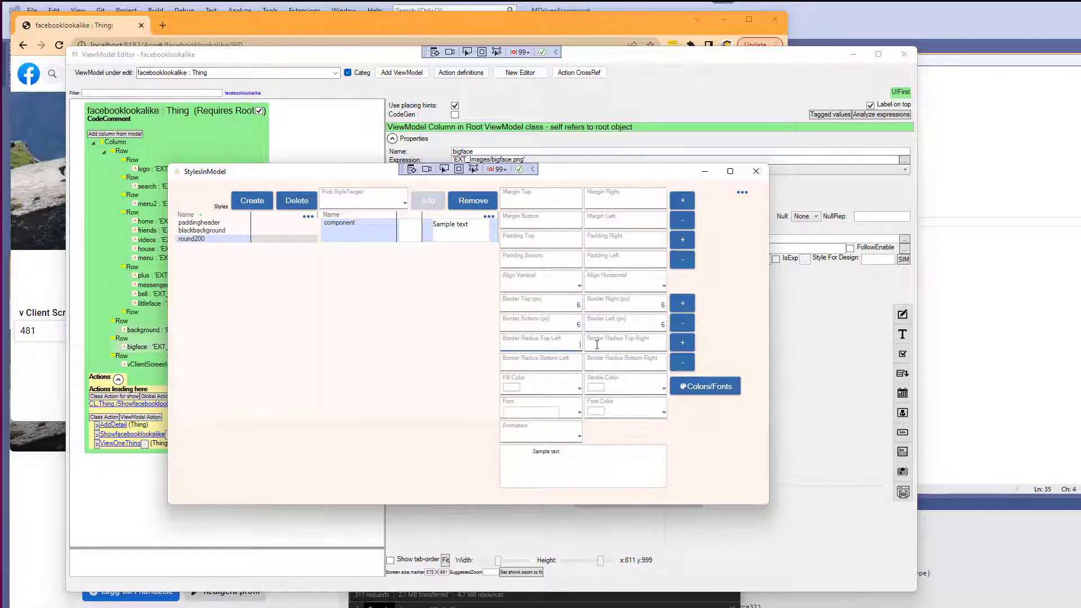
text(100)
key(Tab)
text(100)
key(Tab)
click(659, 347)
text(100)
key(Tab)
text(1)
key(Tab)
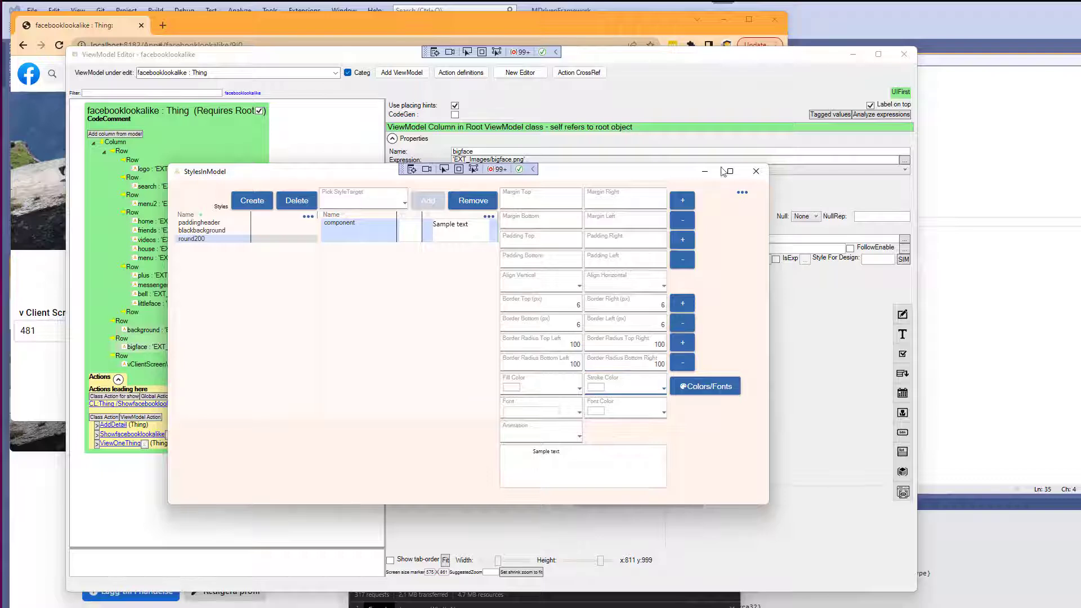
Define a new white colour named white in Colors and Fonts.
click(636, 392)
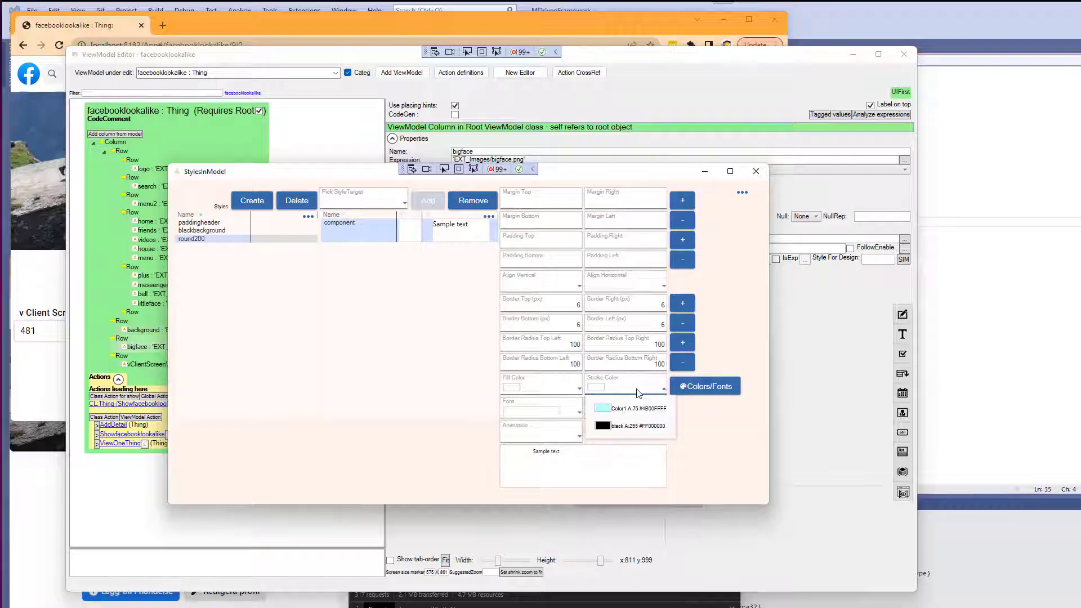
click(698, 390)
click(785, 326)
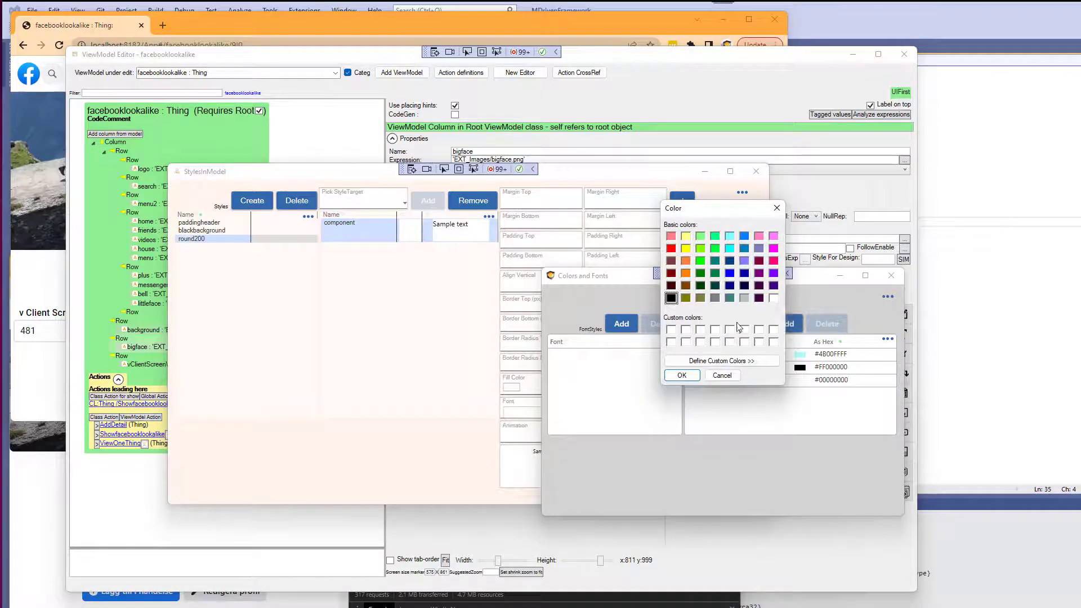
click(774, 297)
click(681, 374)
click(704, 380)
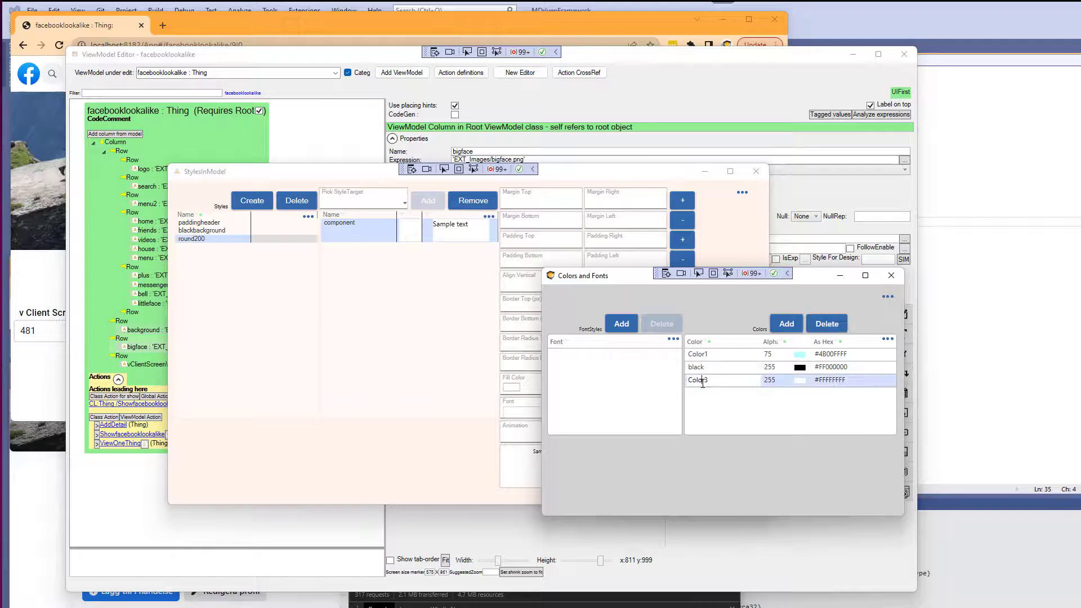
double_click(702, 382)
text(white)
key(Return)
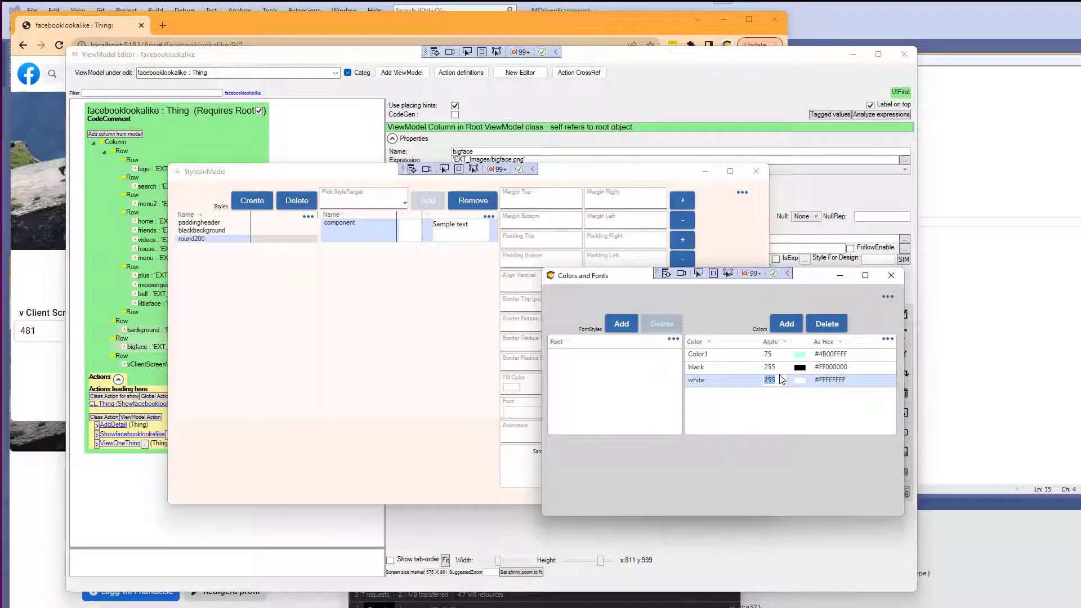
click(891, 275)
Set round200's stroke colour to white and close the styles editor.
click(653, 392)
click(641, 444)
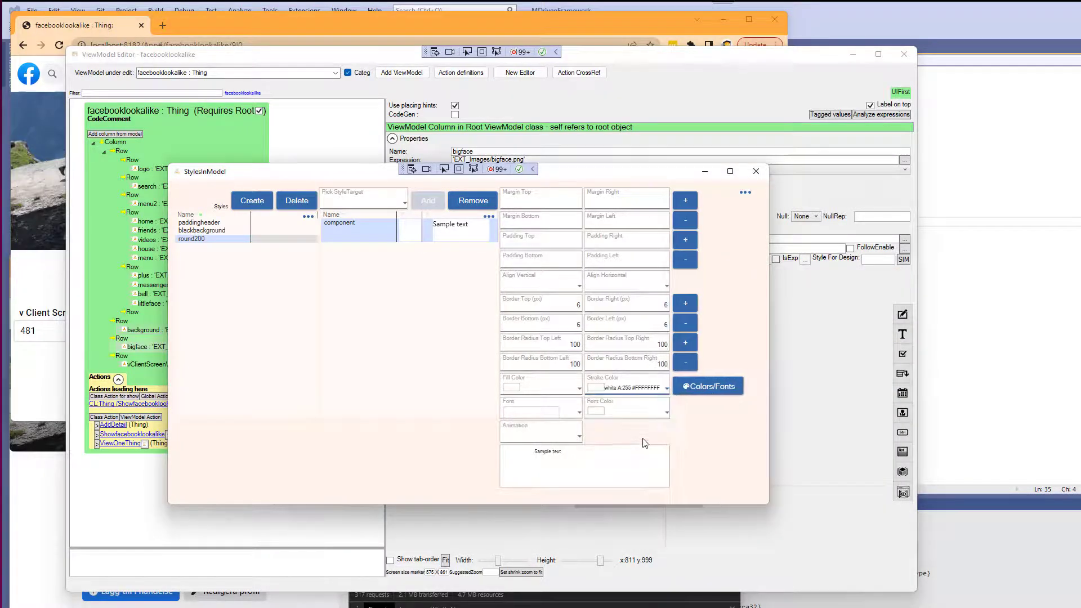
click(756, 171)
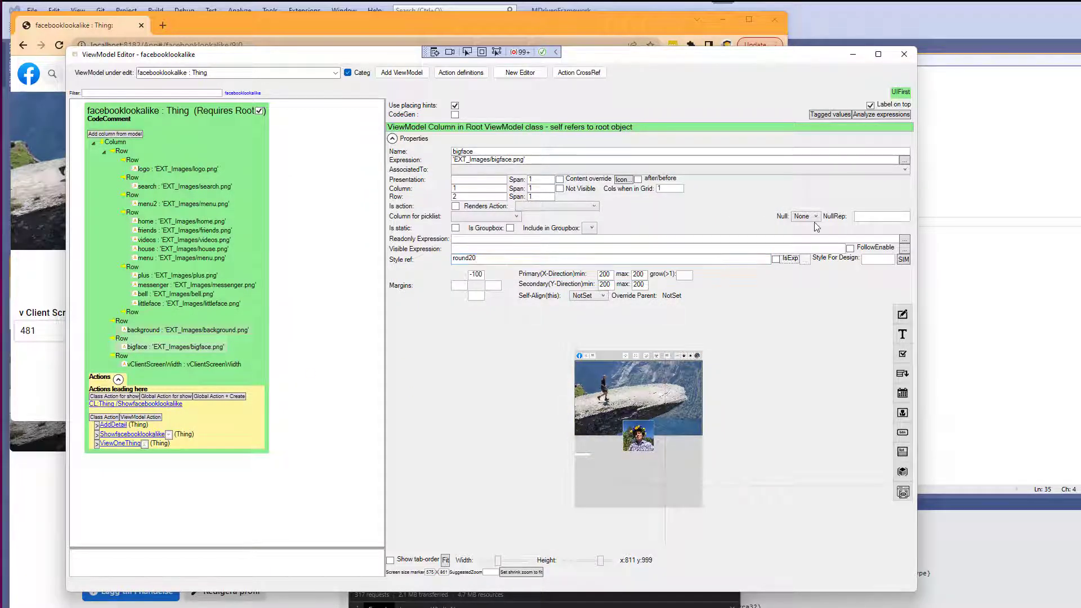
Set the bigface column's style ref to round200.
text(0)
key(Tab)
key(alt+Tab)
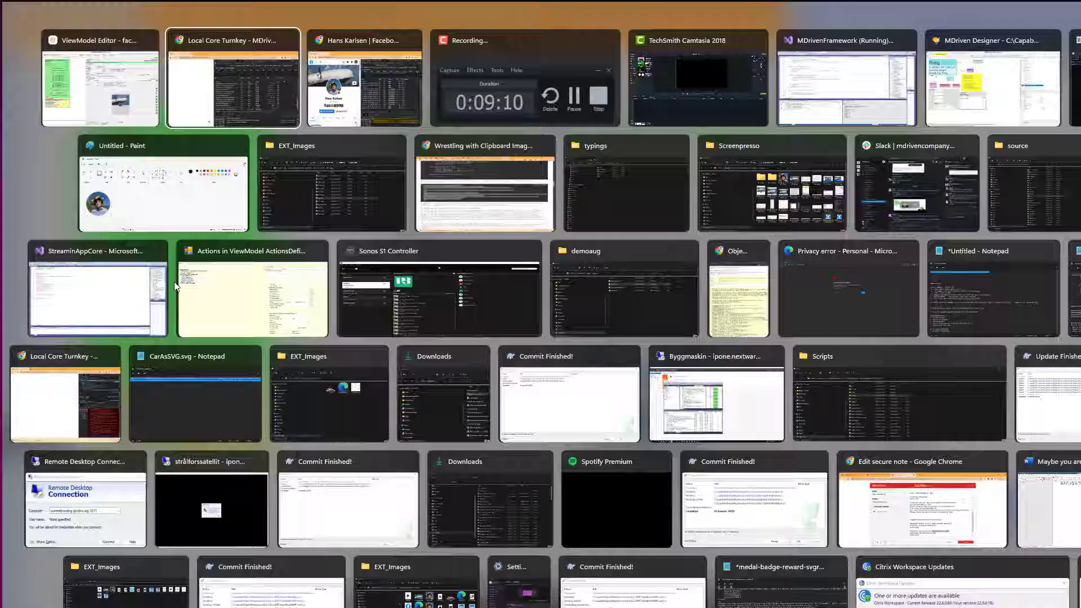
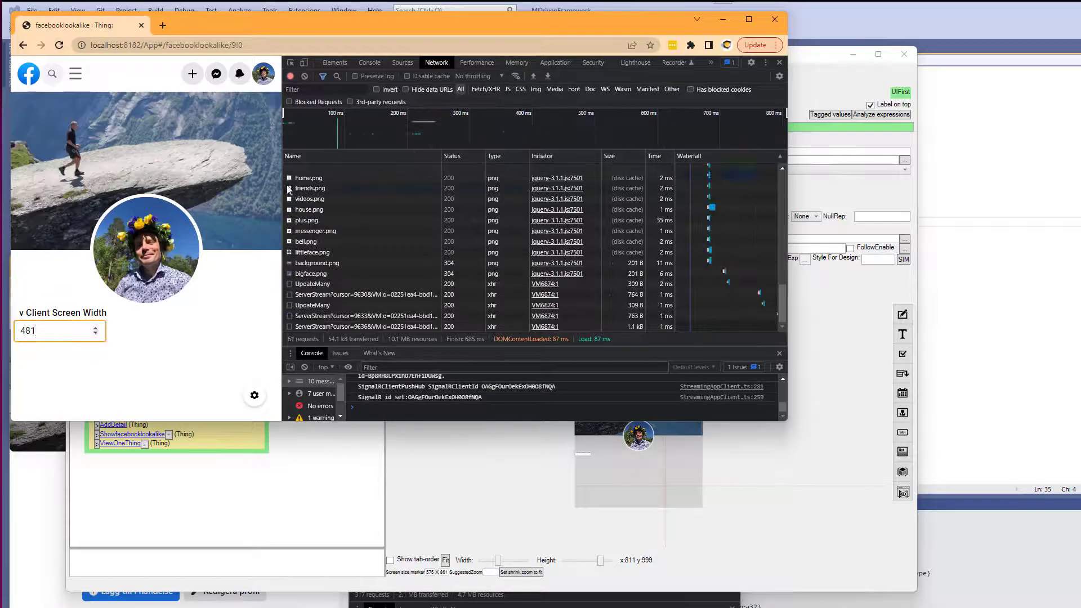
Compare the prototype with the real Facebook profile page by resizing and arranging both browser windows side by side.
key(alt+Tab)
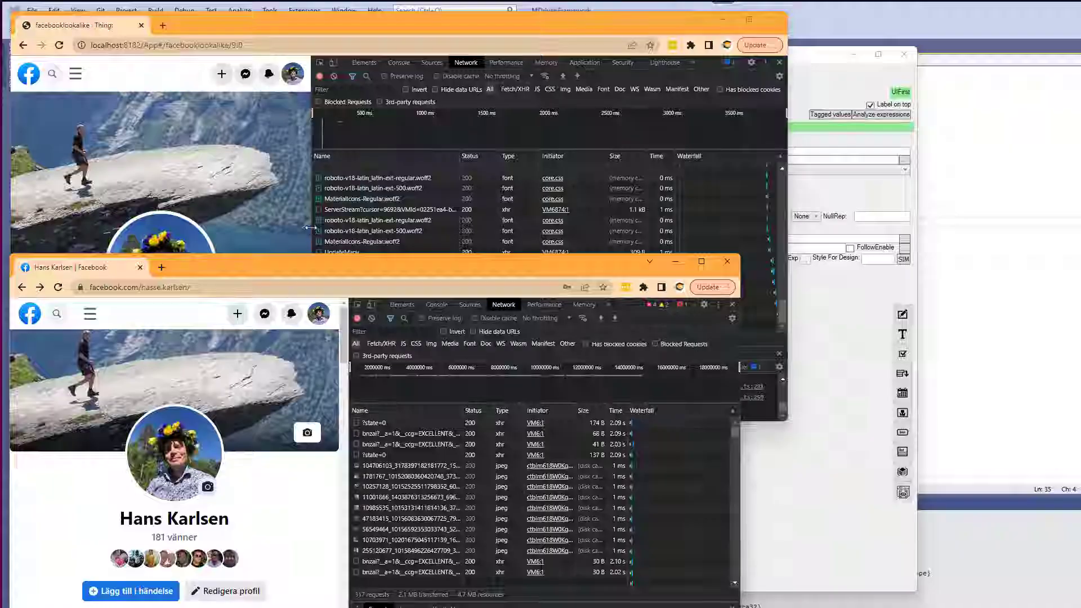
drag(349, 408, 294, 408)
drag(263, 255, 263, 345)
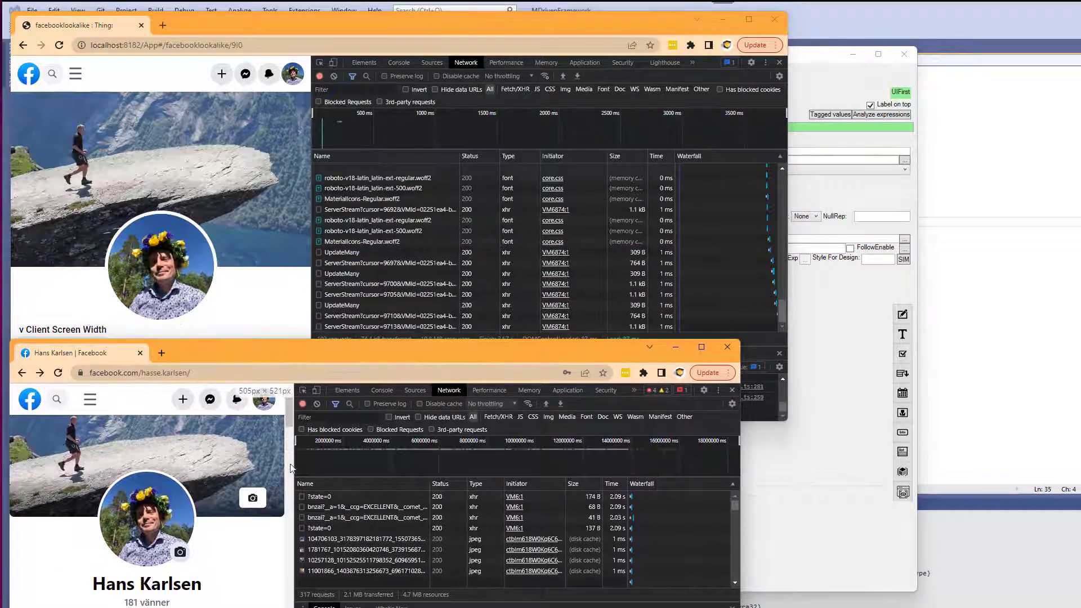
drag(294, 467, 307, 467)
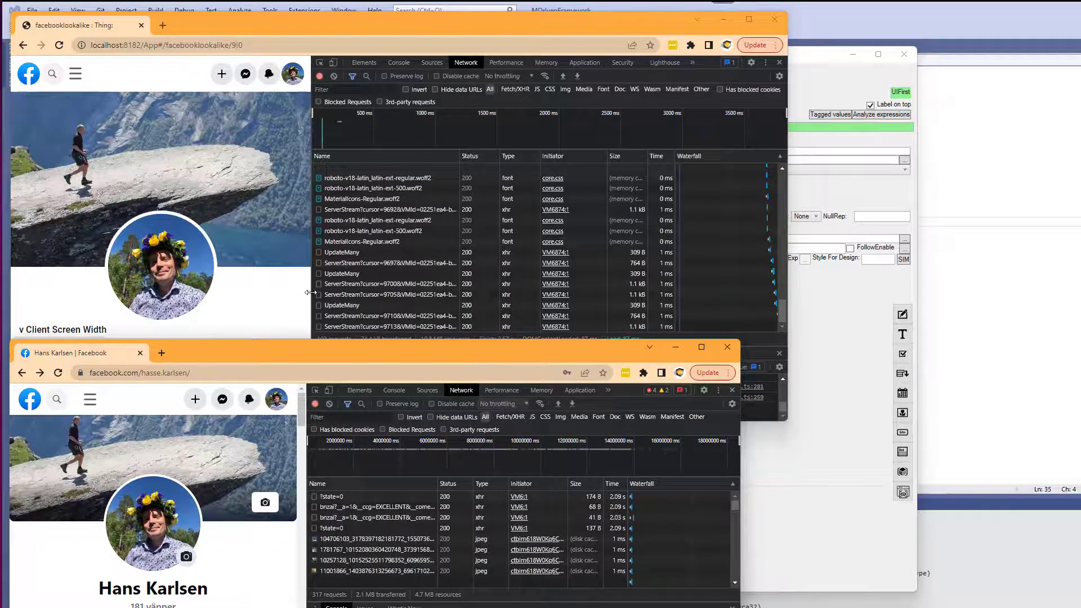
drag(311, 302, 195, 298)
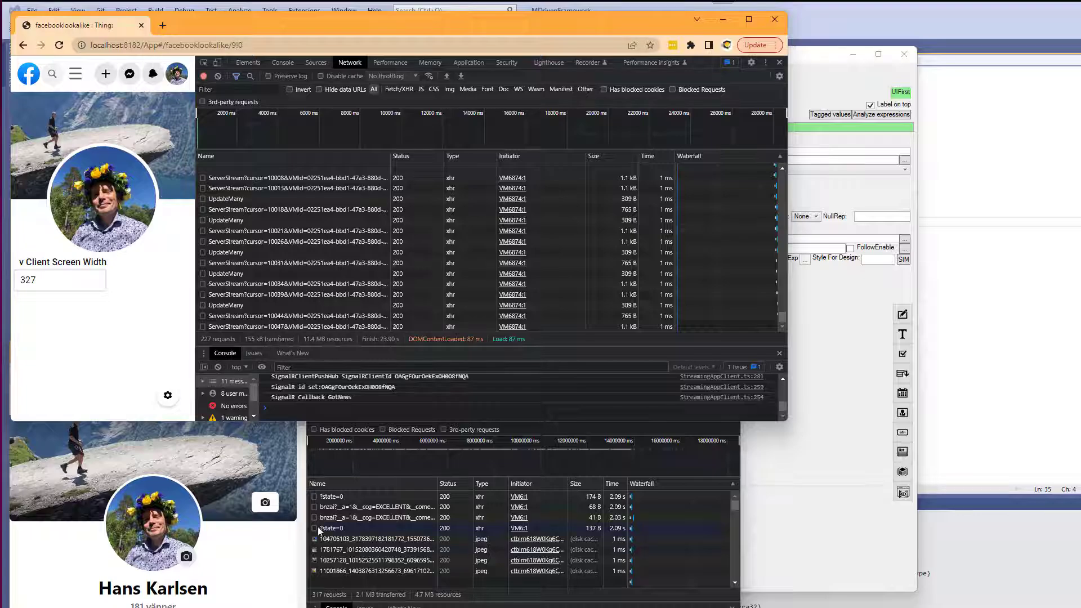
drag(304, 518, 408, 518)
drag(195, 266, 361, 266)
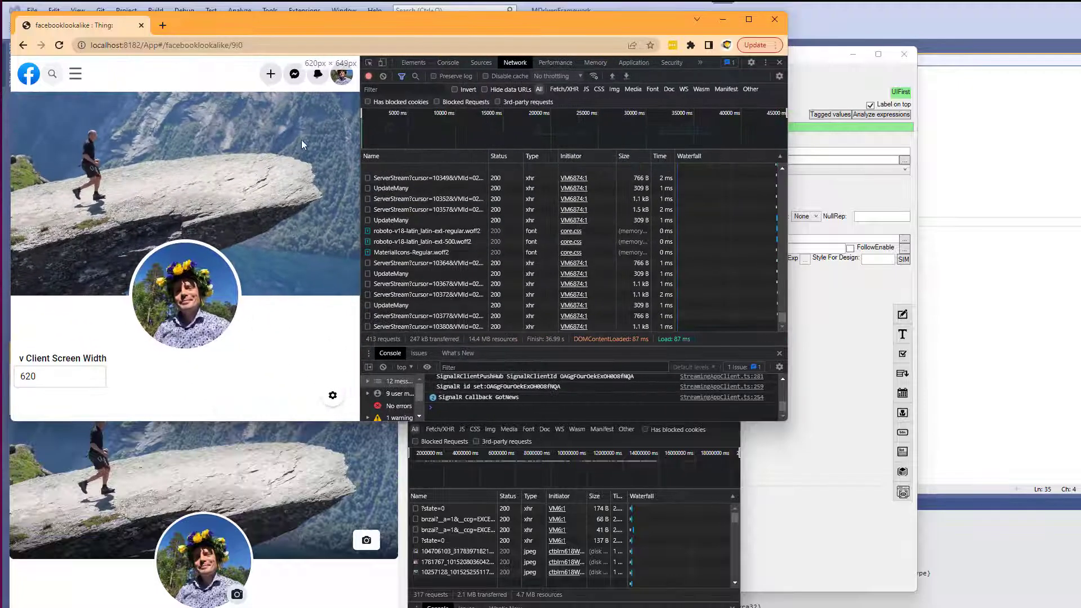
drag(409, 529, 481, 534)
click(291, 325)
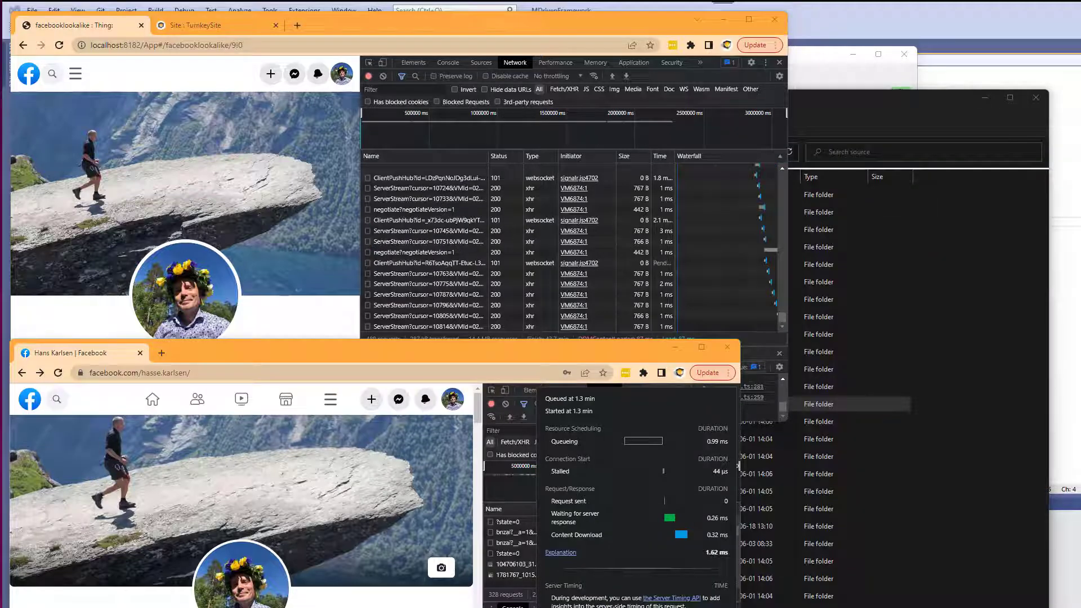
Examine Facebook's cover photo camera menu and its photo picker dialog, then close it.
click(441, 568)
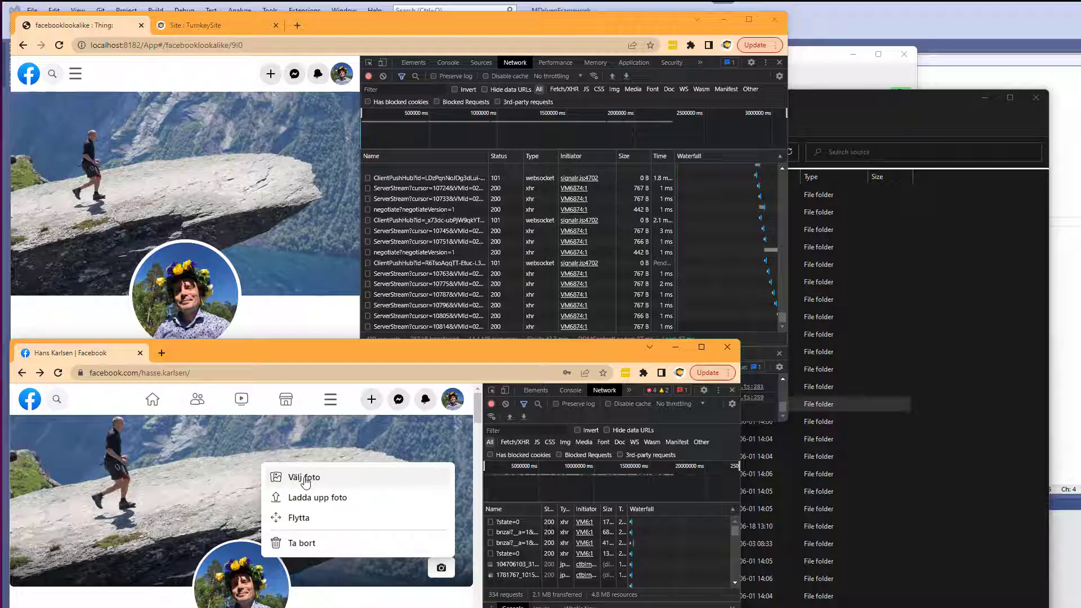
click(304, 478)
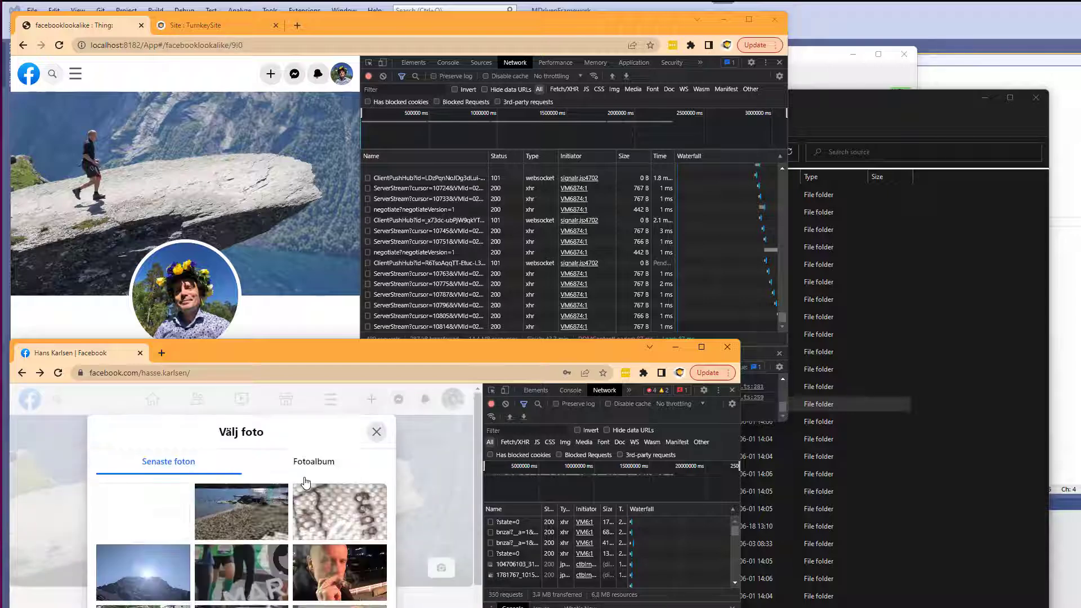
click(376, 432)
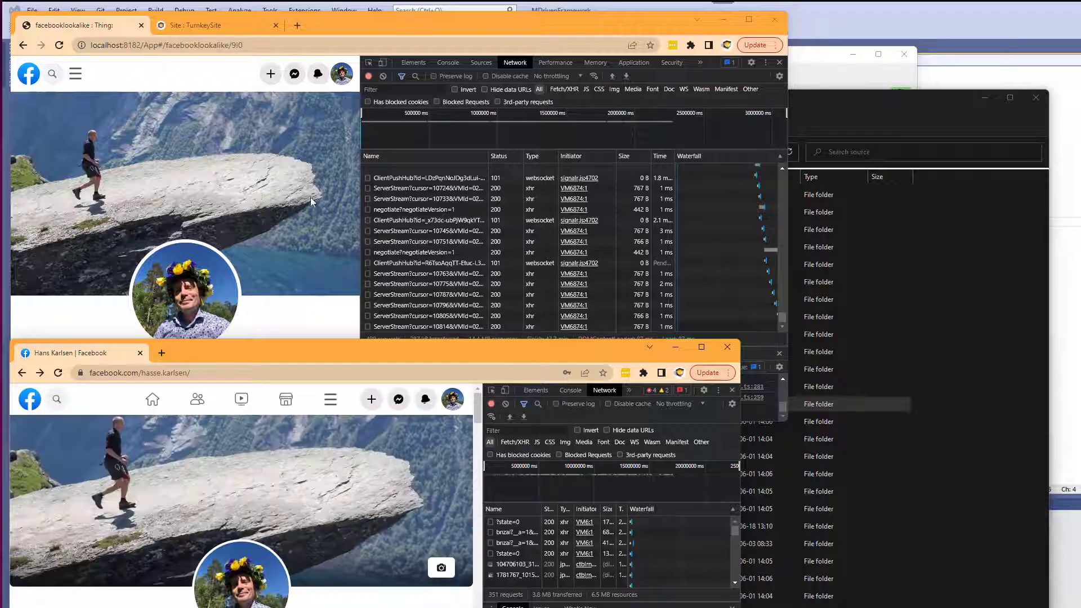
Add a child placing container to the background image's row and make it float in parent.
key(alt+Tab)
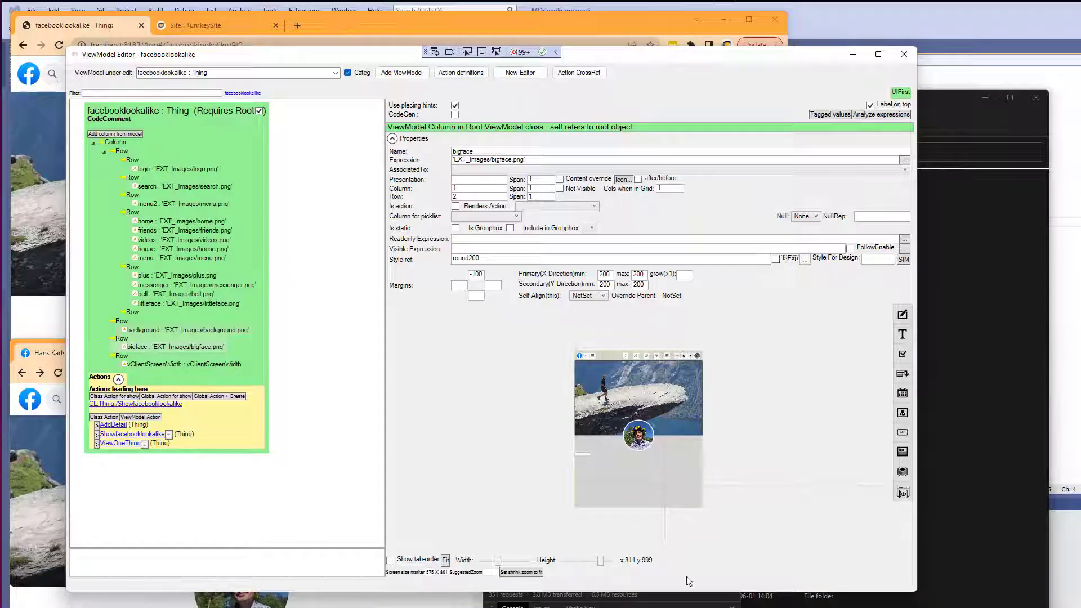
click(610, 403)
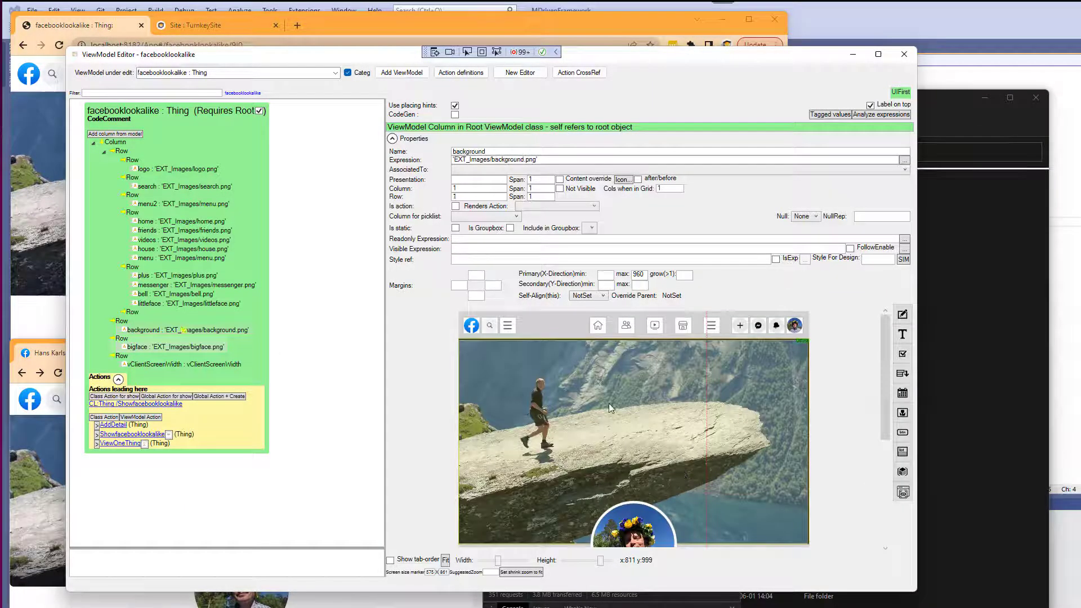
click(127, 325)
right_click(125, 326)
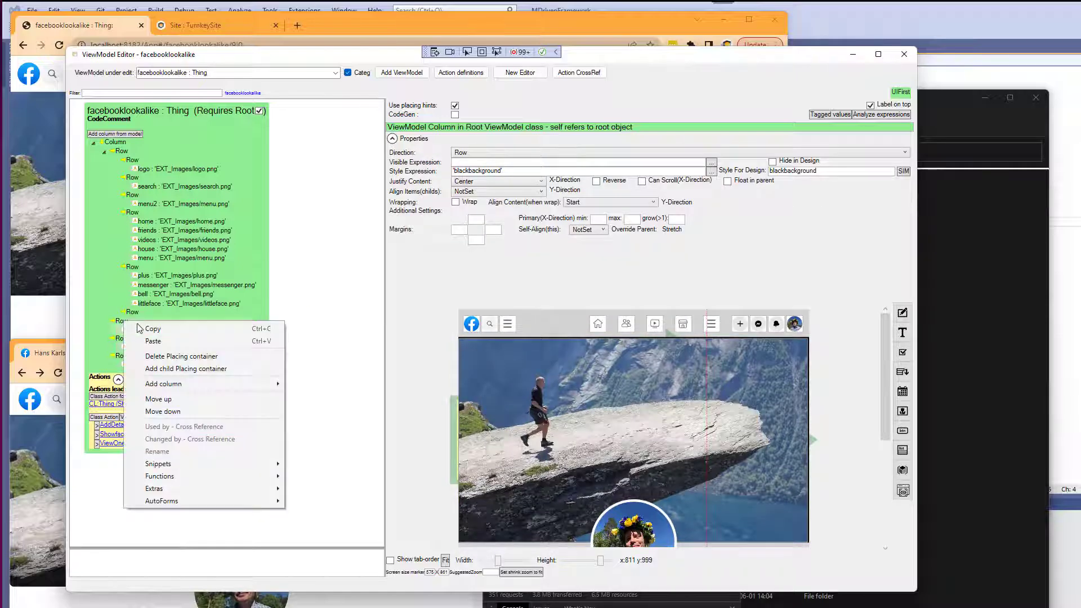
click(172, 368)
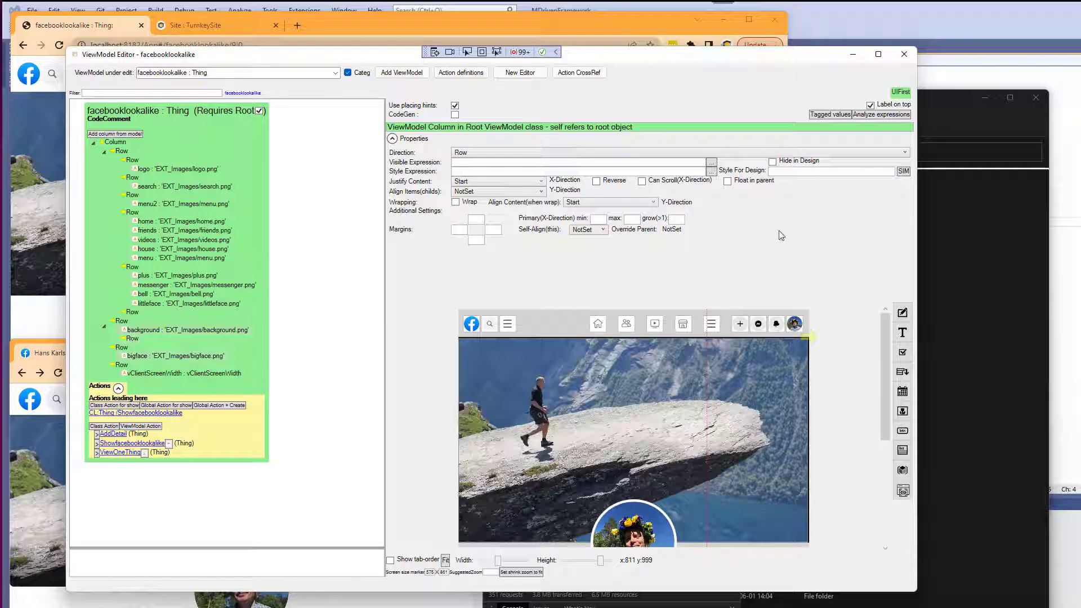
click(728, 181)
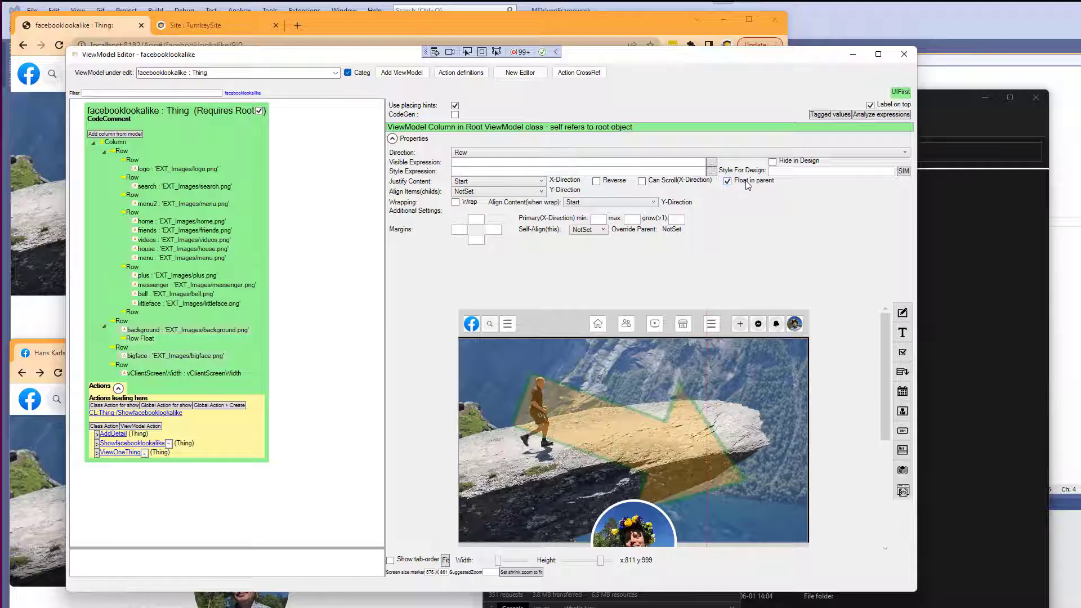
Add an action column named ChangePhoto inside the floating container.
right_click(138, 340)
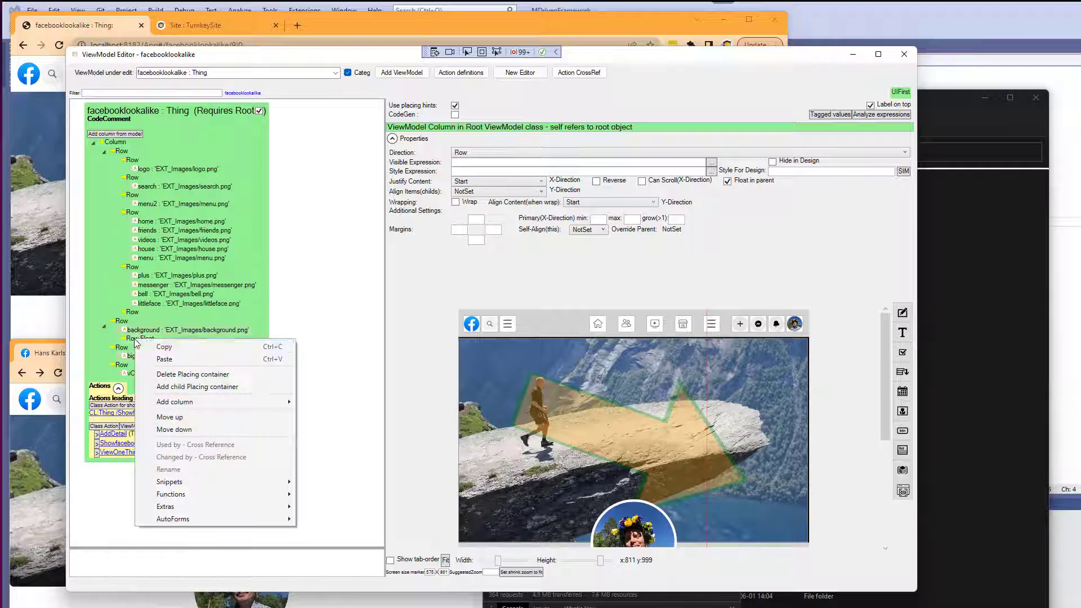
mouse_move(208, 403)
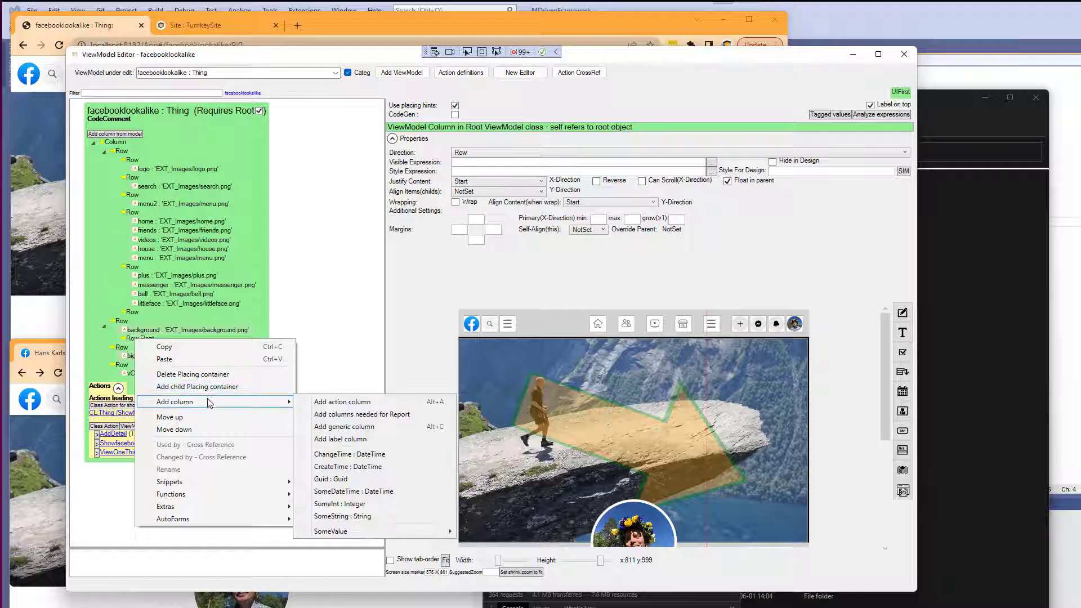
click(328, 403)
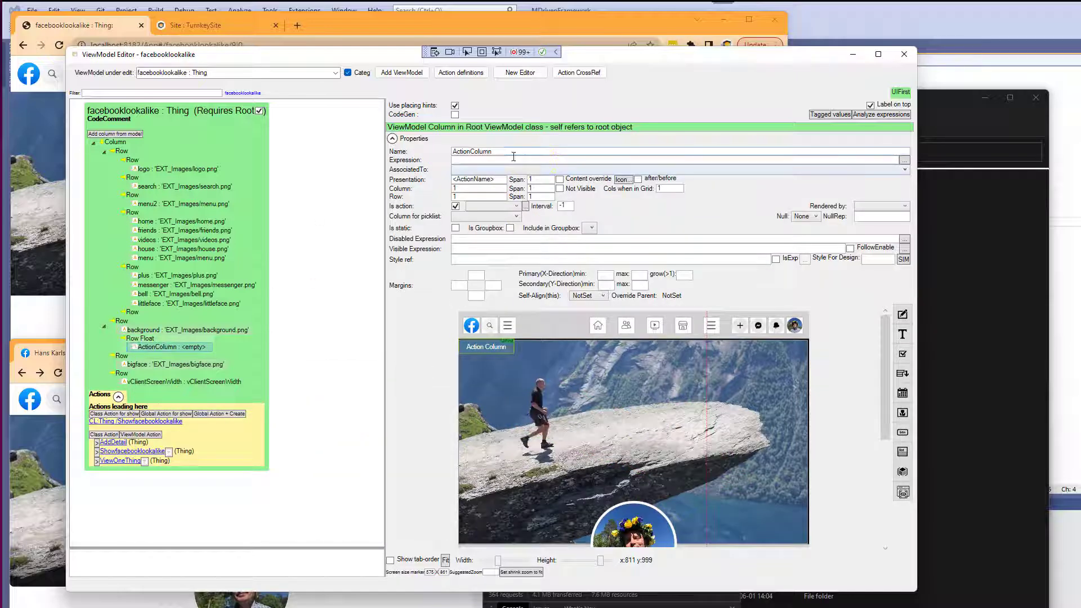
drag(513, 156, 401, 153)
text(Change)
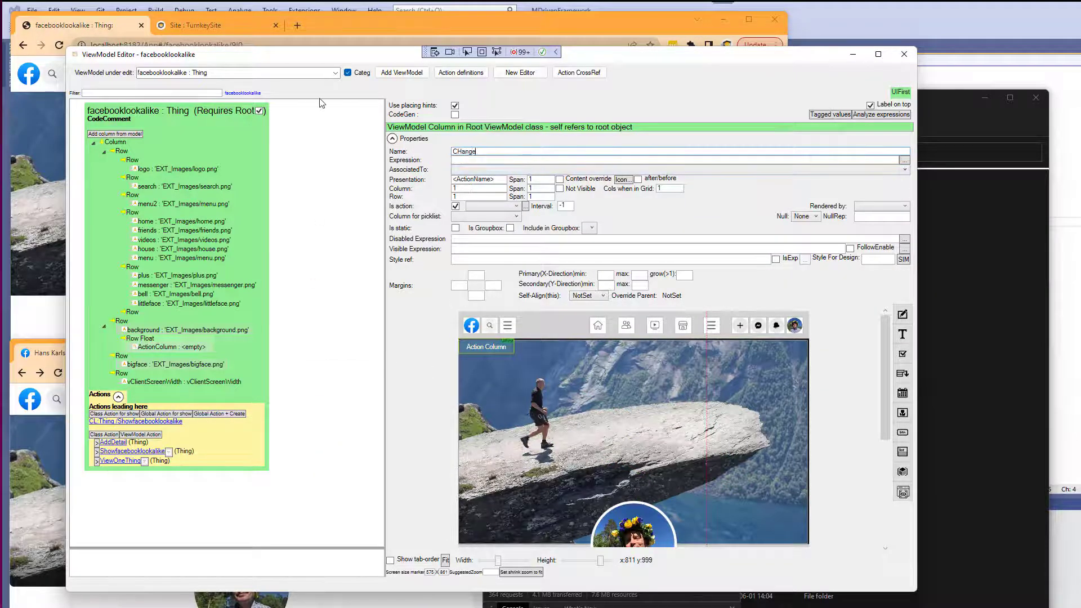
text(Photo)
key(Tab)
Give ChangePhoto the add_a_photo icon, found by searching icons for photo, and clear its presentation text.
click(619, 180)
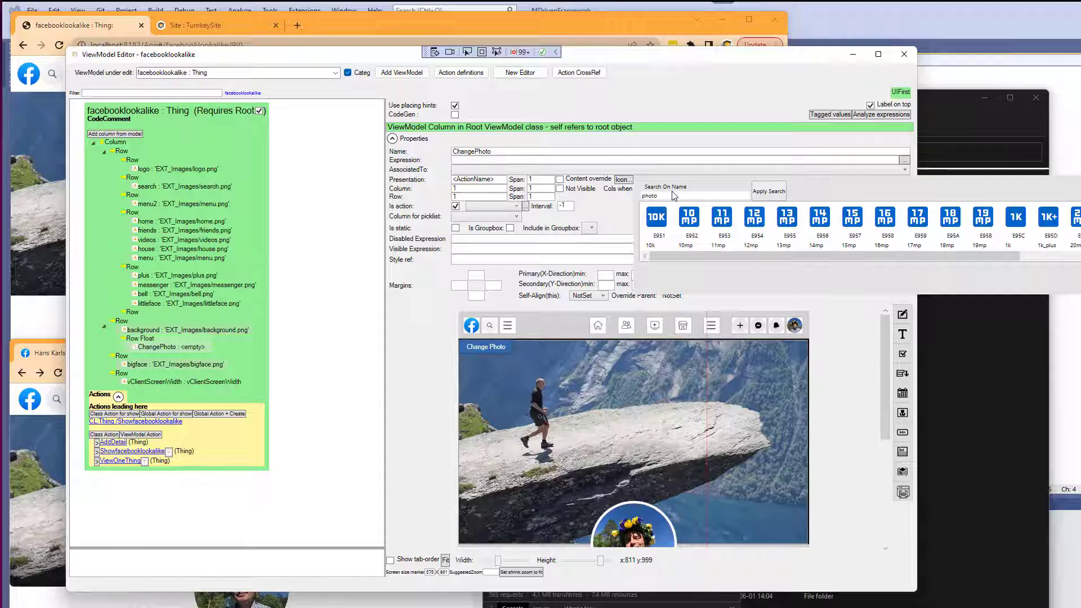
text(photo)
key(Return)
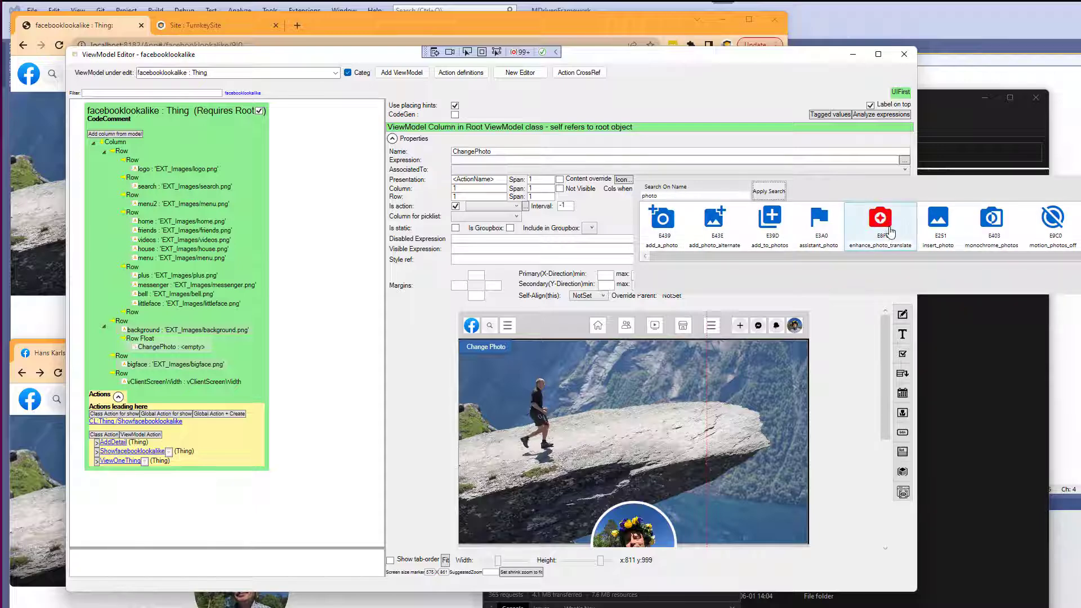
drag(853, 256, 833, 270)
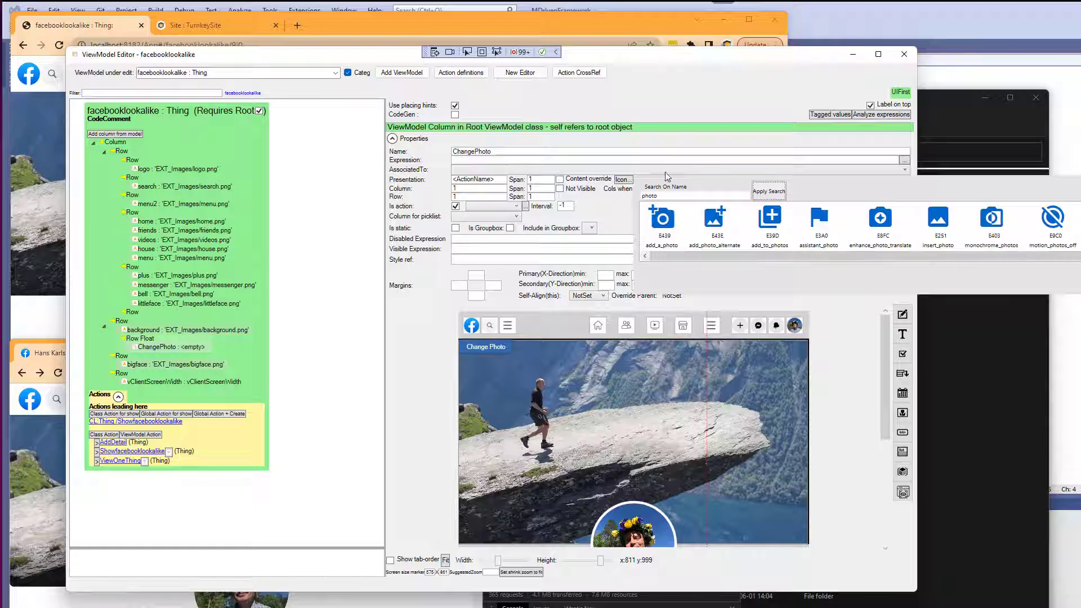
click(661, 219)
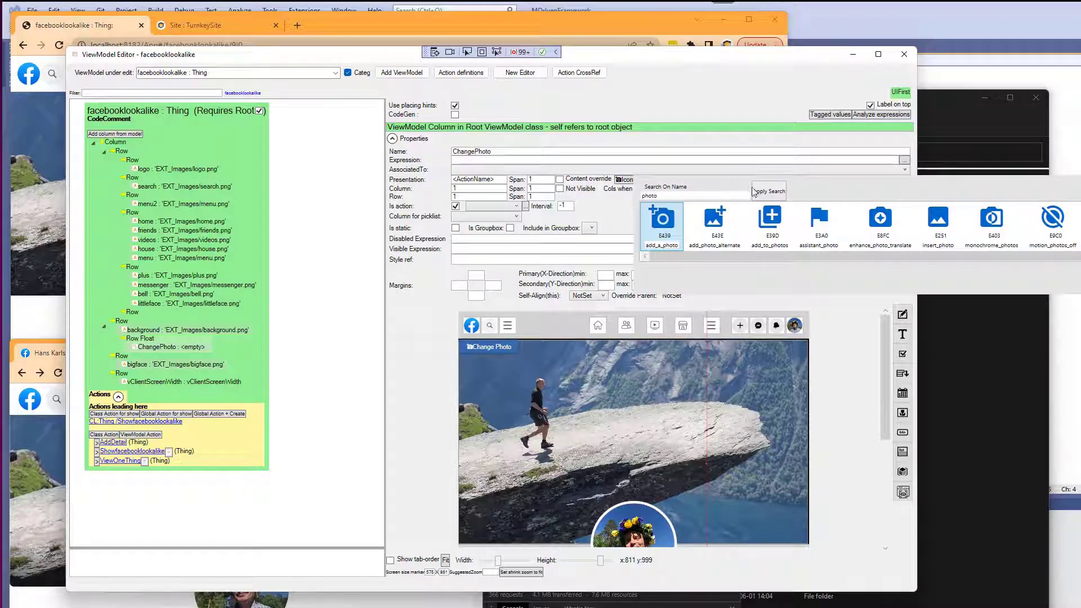
double_click(499, 181)
key(BackSpace)
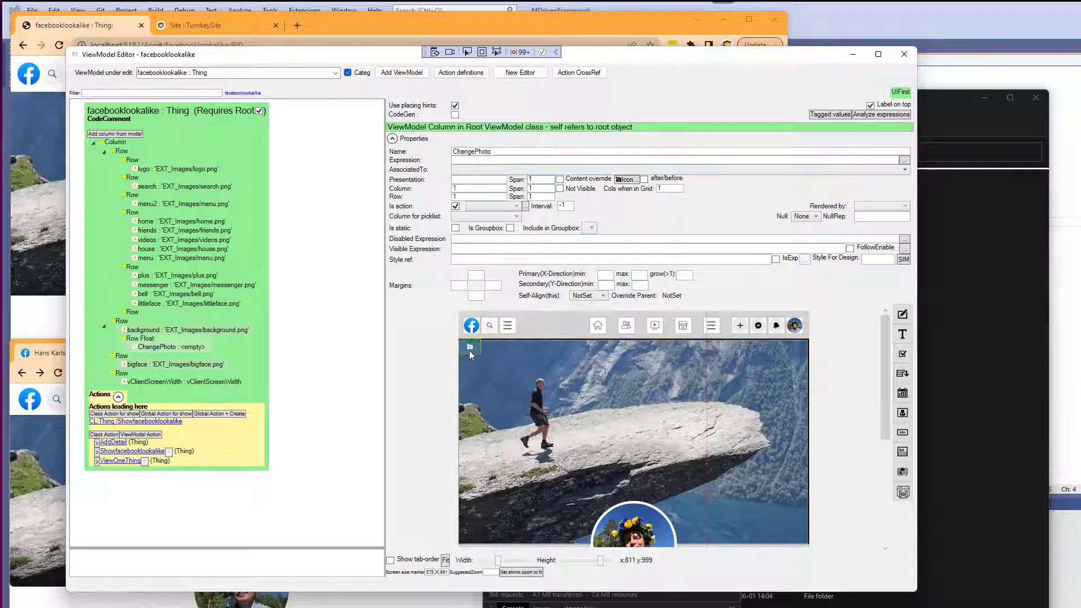
Align the floating container's content to End on both axes and give it a margin of 30.
click(470, 342)
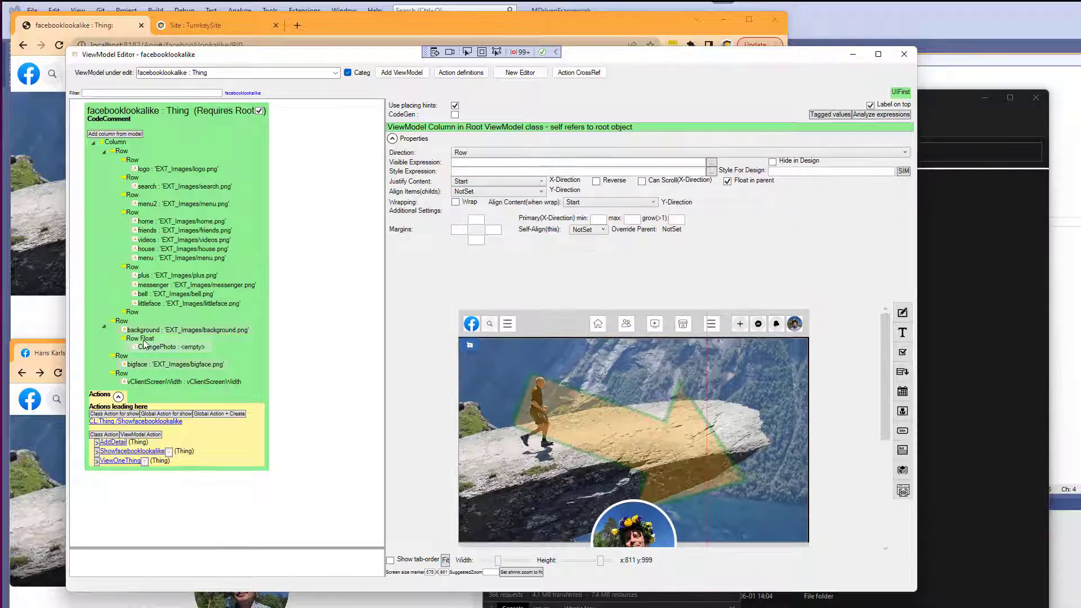
click(485, 185)
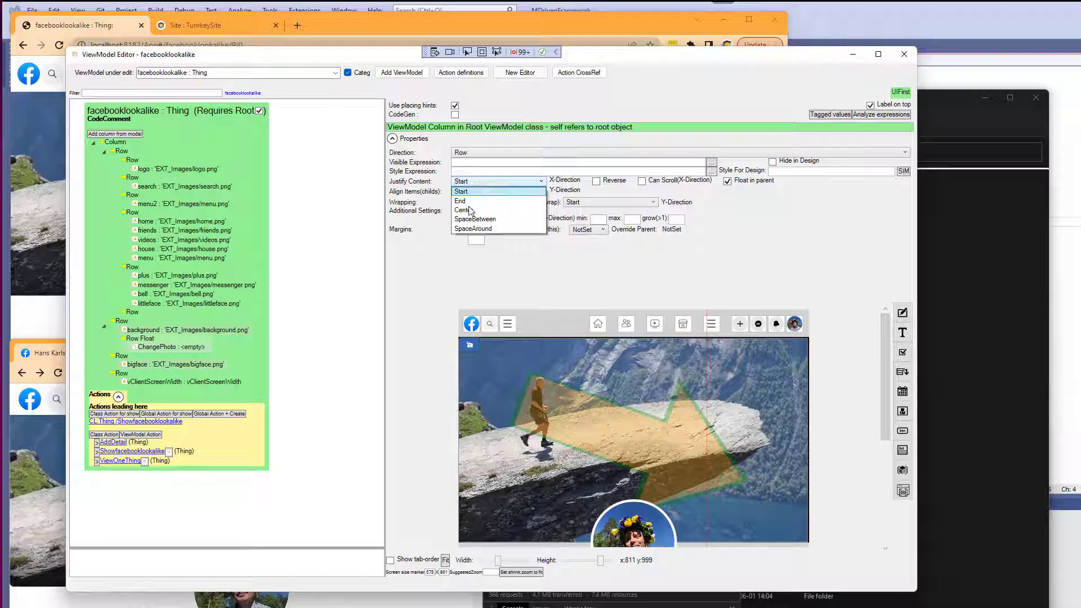
click(472, 202)
click(482, 191)
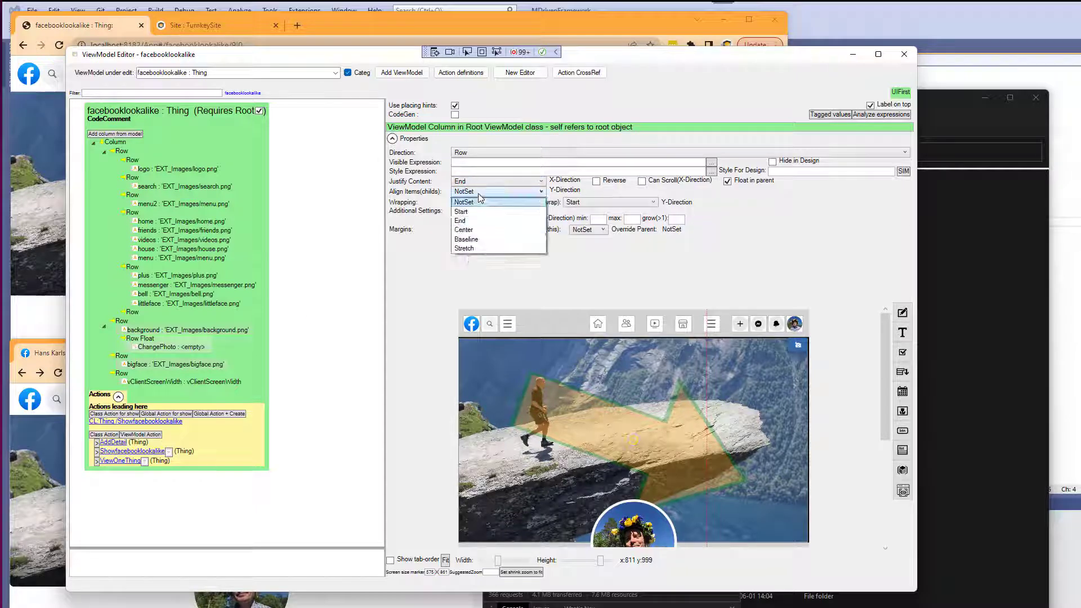
click(471, 220)
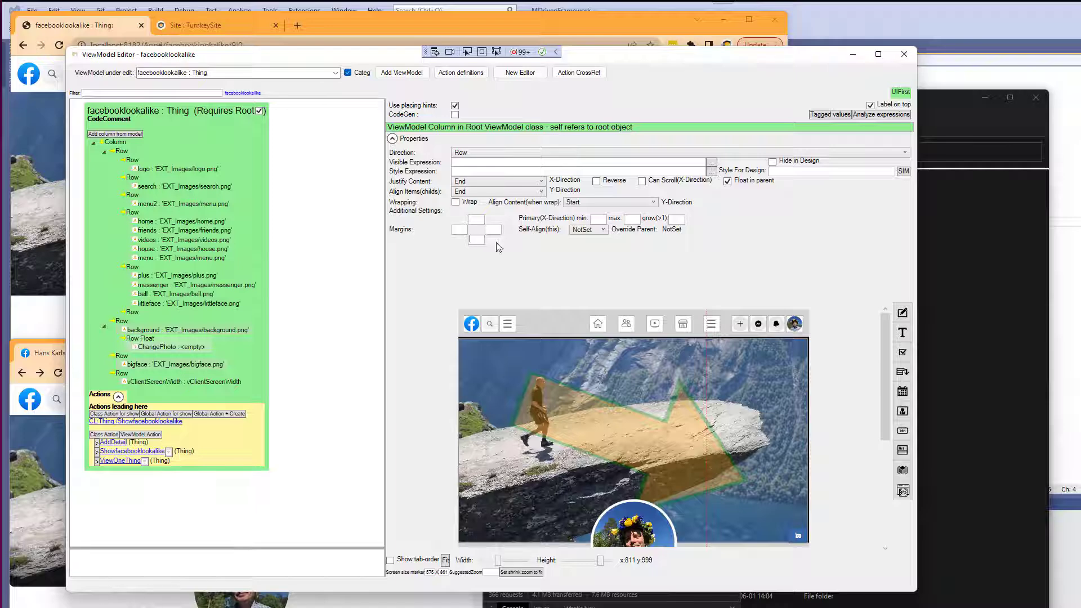
text(30)
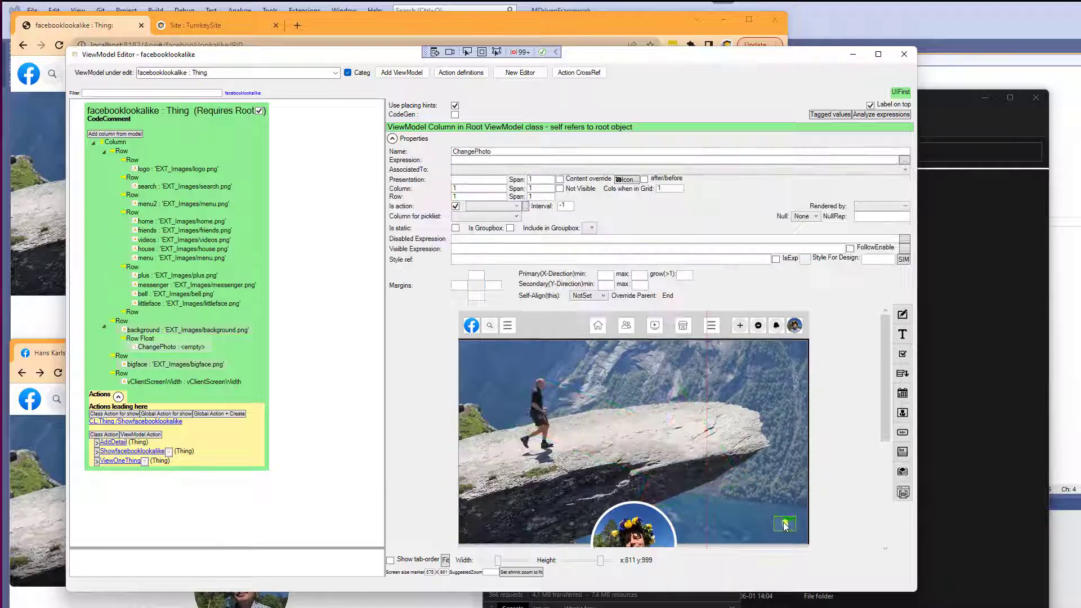
click(785, 522)
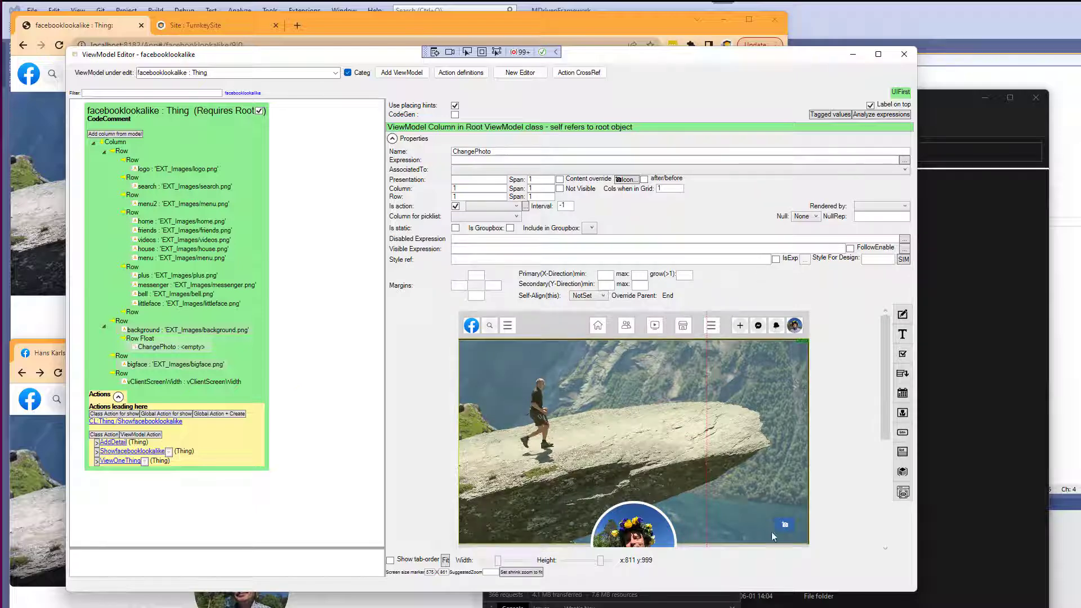
Create a new ViewModel named PickPhoto with class Thing as its required root object.
click(402, 72)
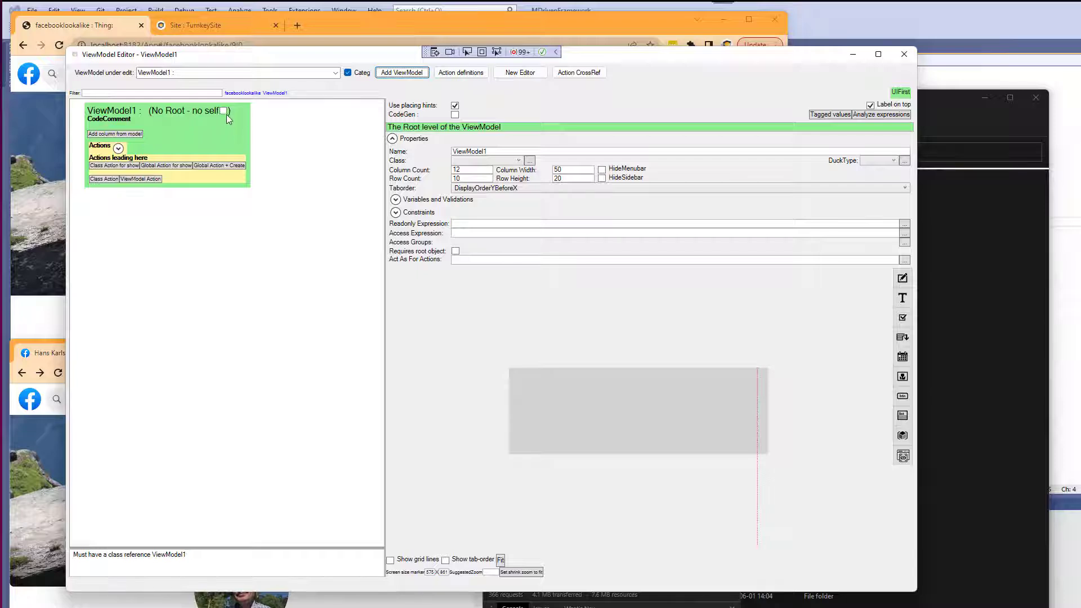
click(224, 111)
click(495, 161)
click(493, 274)
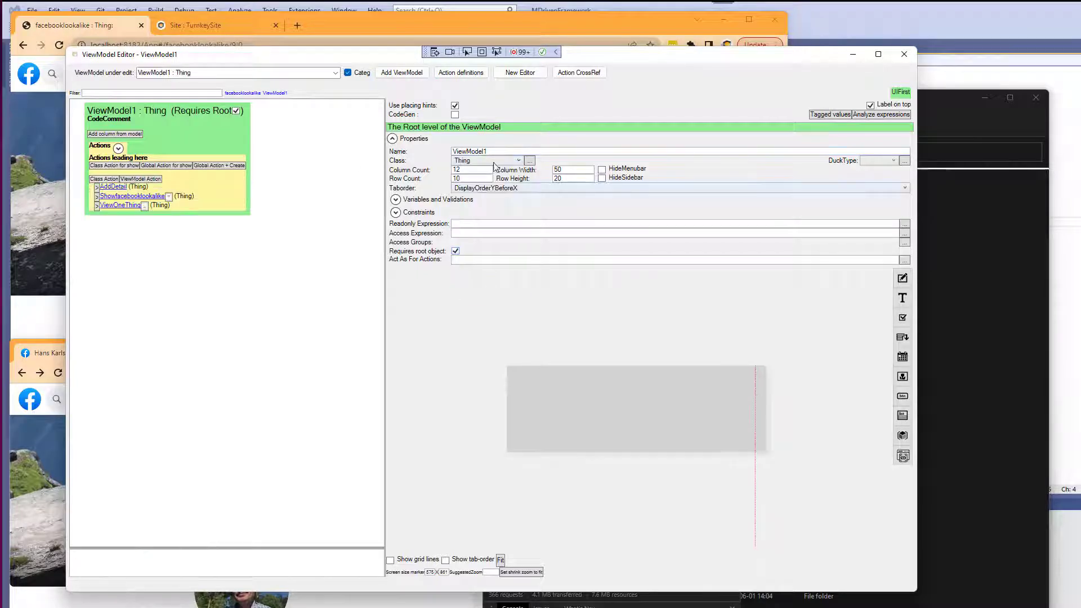
double_click(467, 151)
text(Pi)
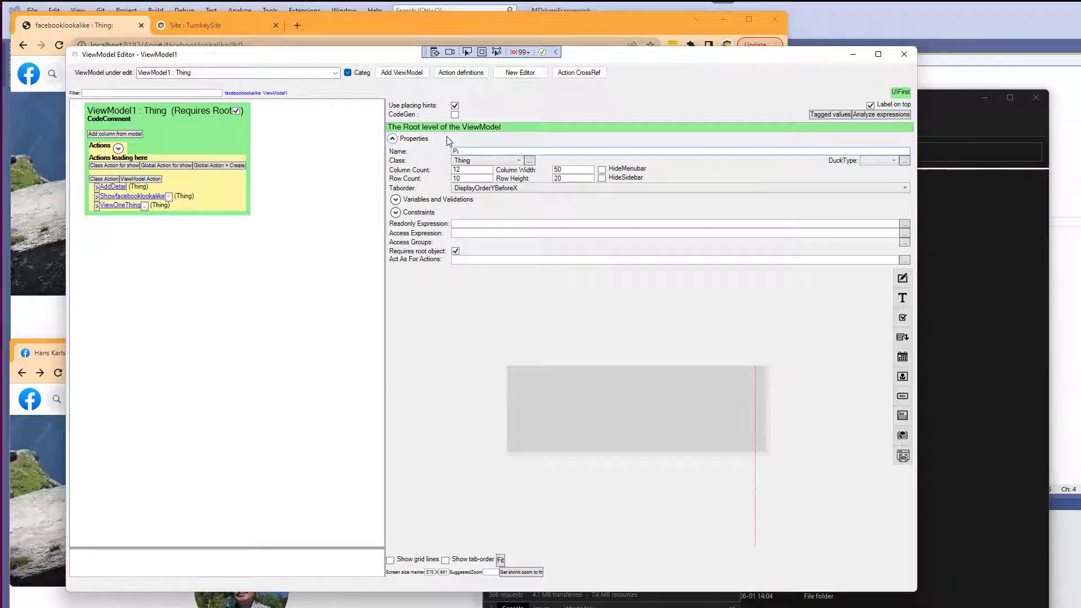
text(nkPhoto)
key(Tab)
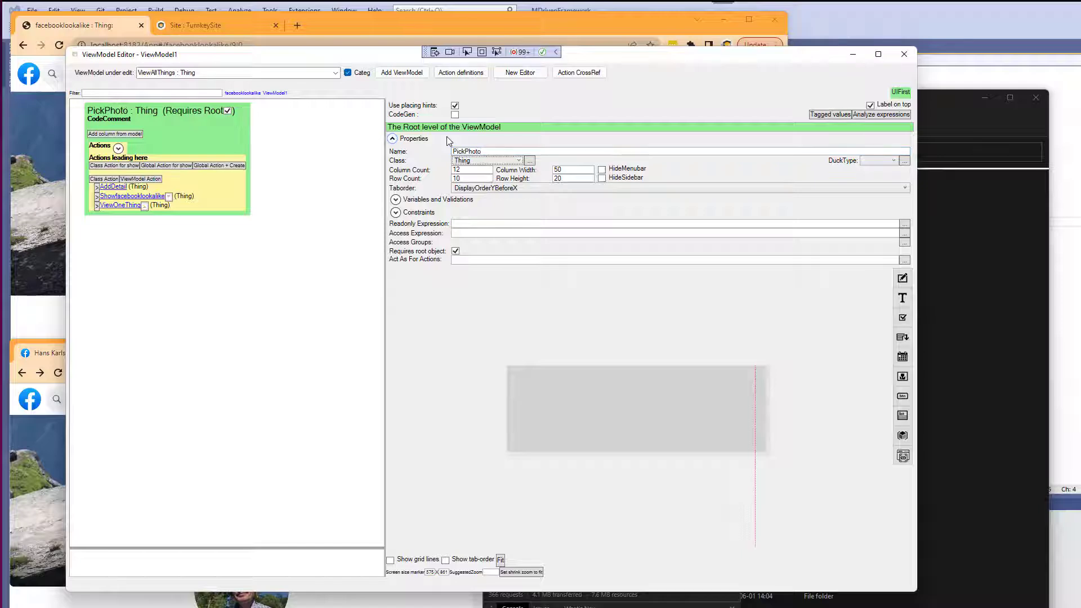
Add a new generic column to the PickPhoto ViewModel and select it.
right_click(113, 115)
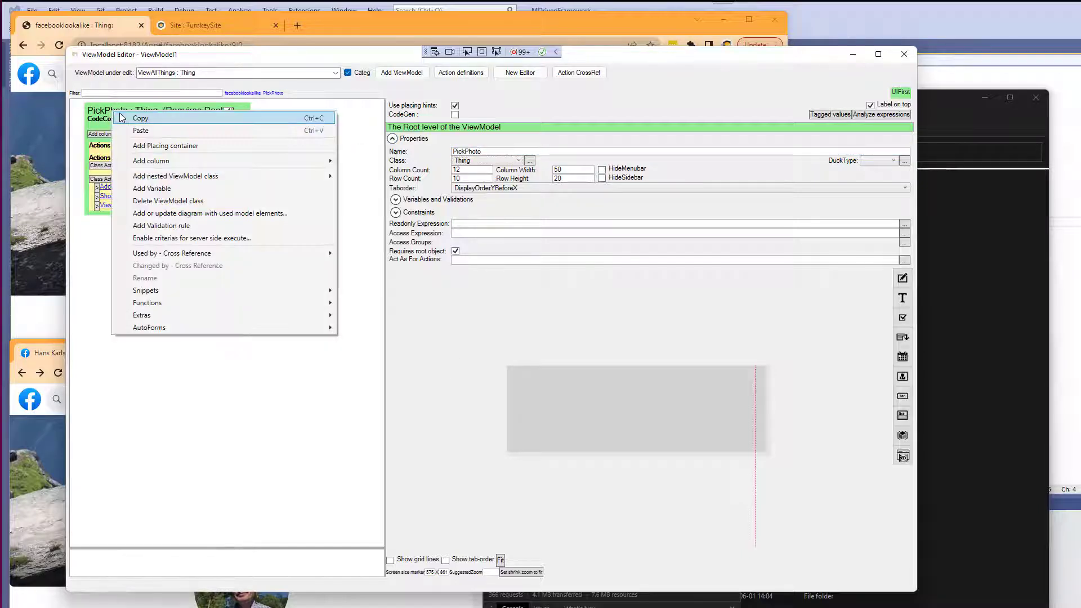
mouse_move(141, 162)
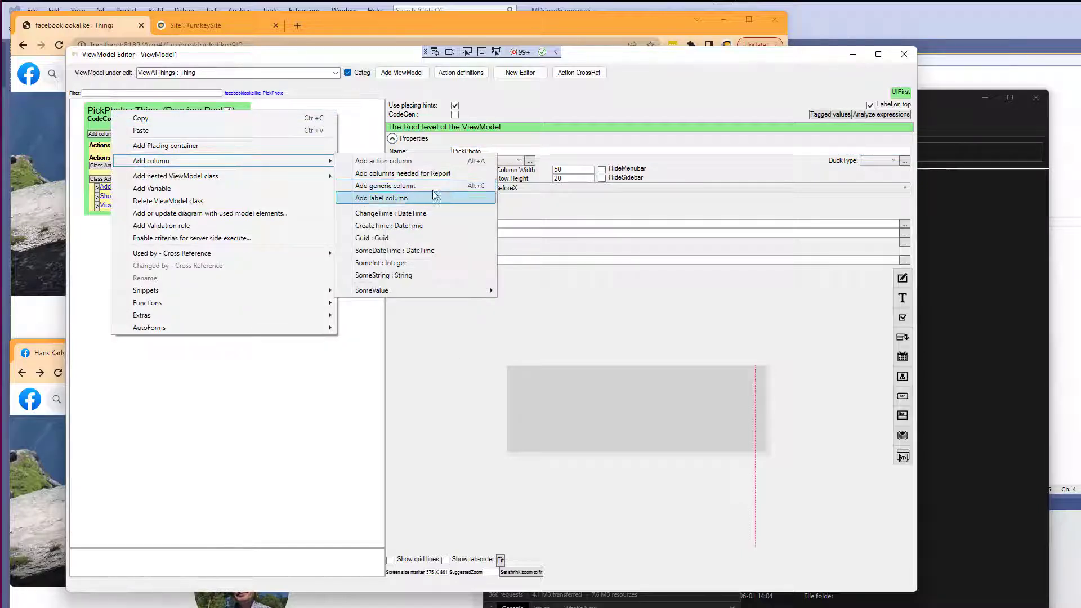
click(386, 186)
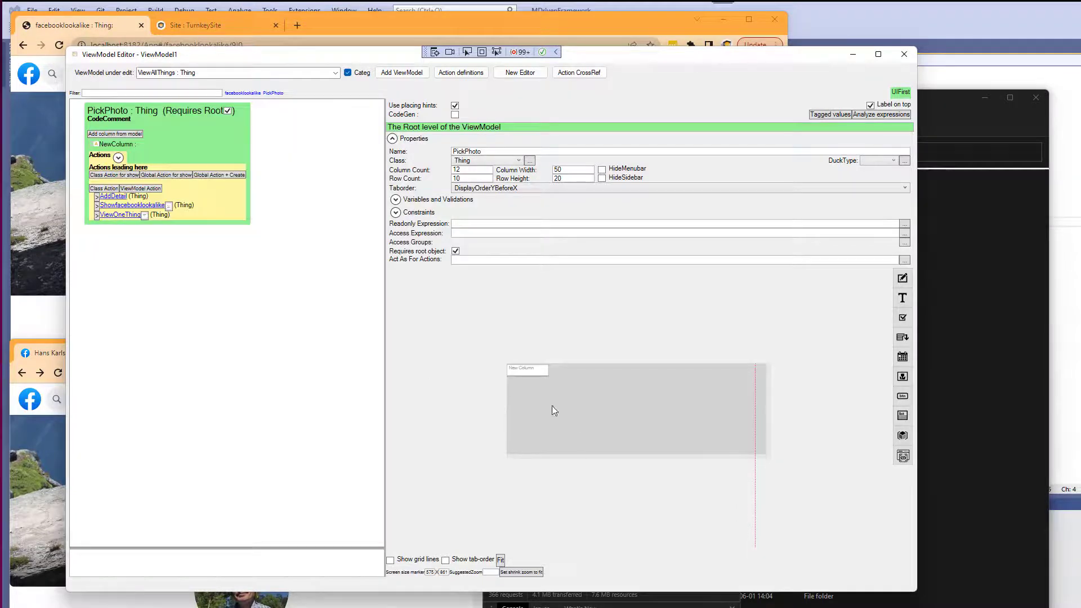
click(528, 374)
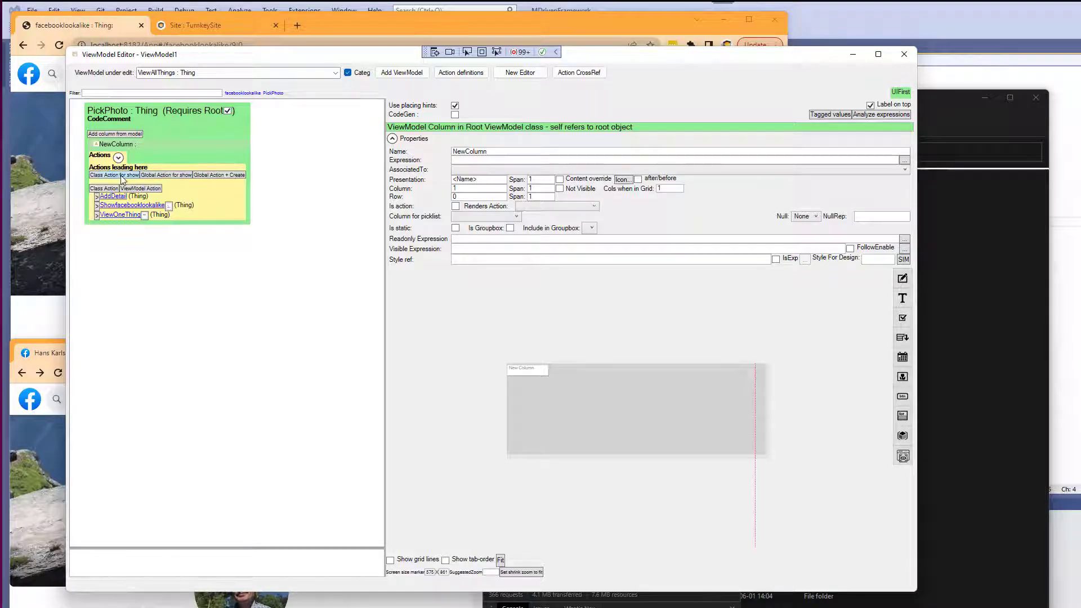
In facebooklookalike, create a ViewModel action named PickPhoto that brings up the PickPhoto view.
click(249, 93)
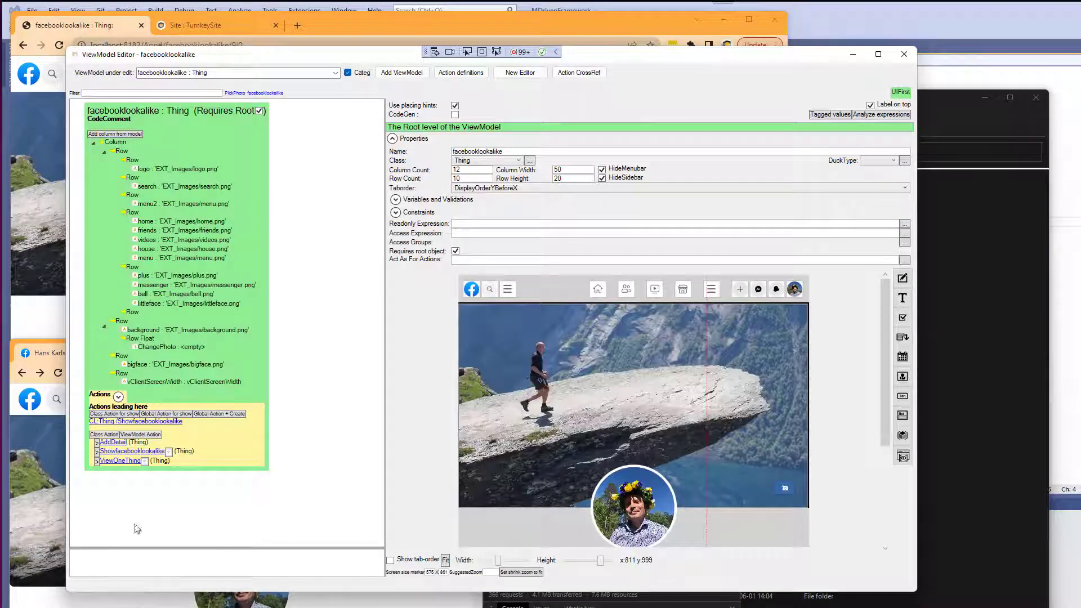
click(141, 435)
click(143, 443)
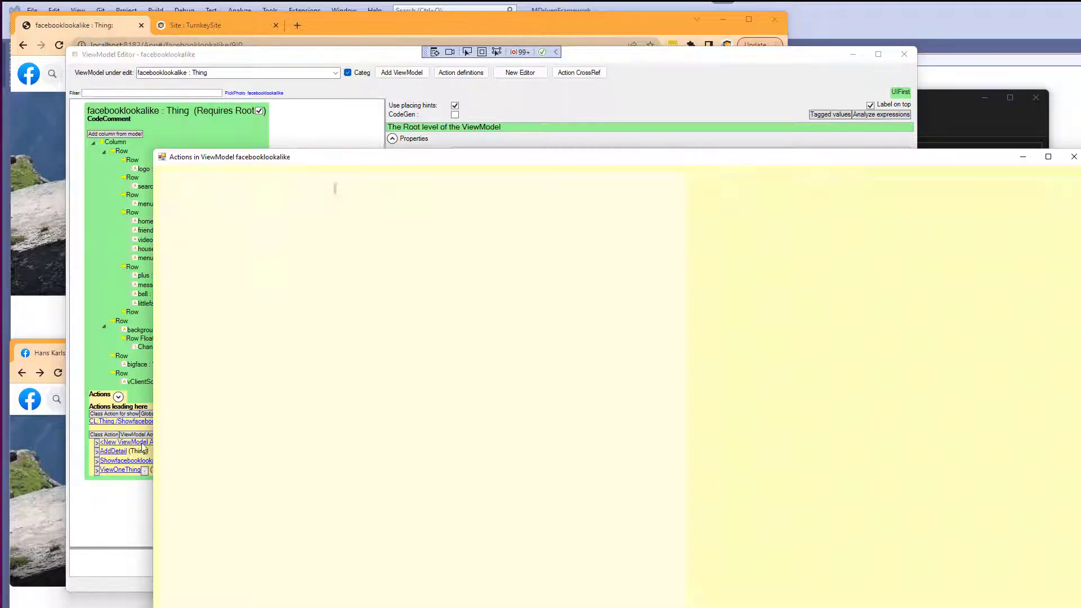
text(PickPhoto)
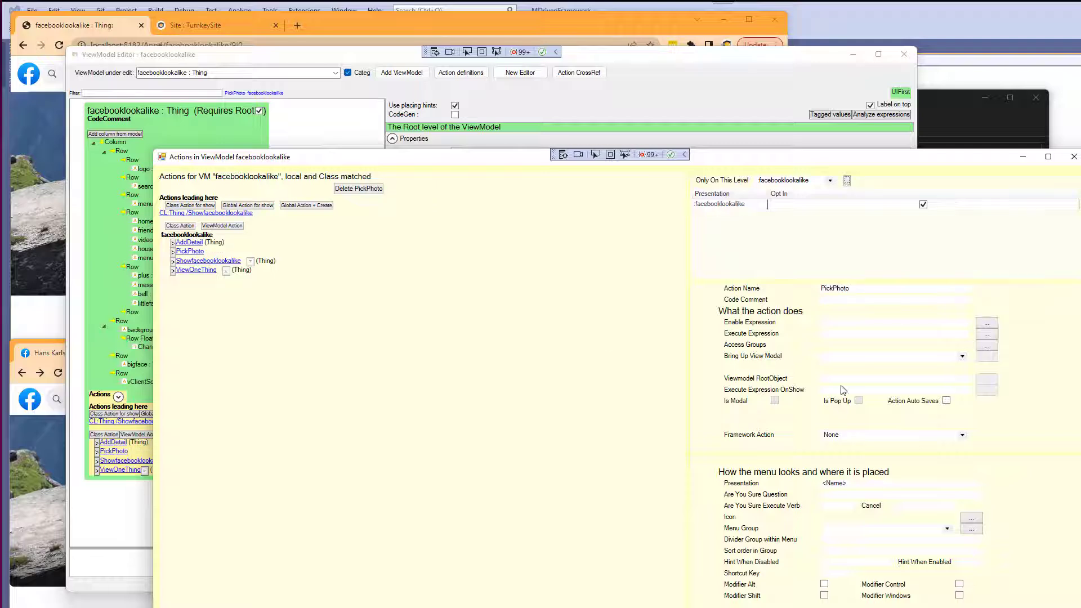
click(859, 358)
click(845, 394)
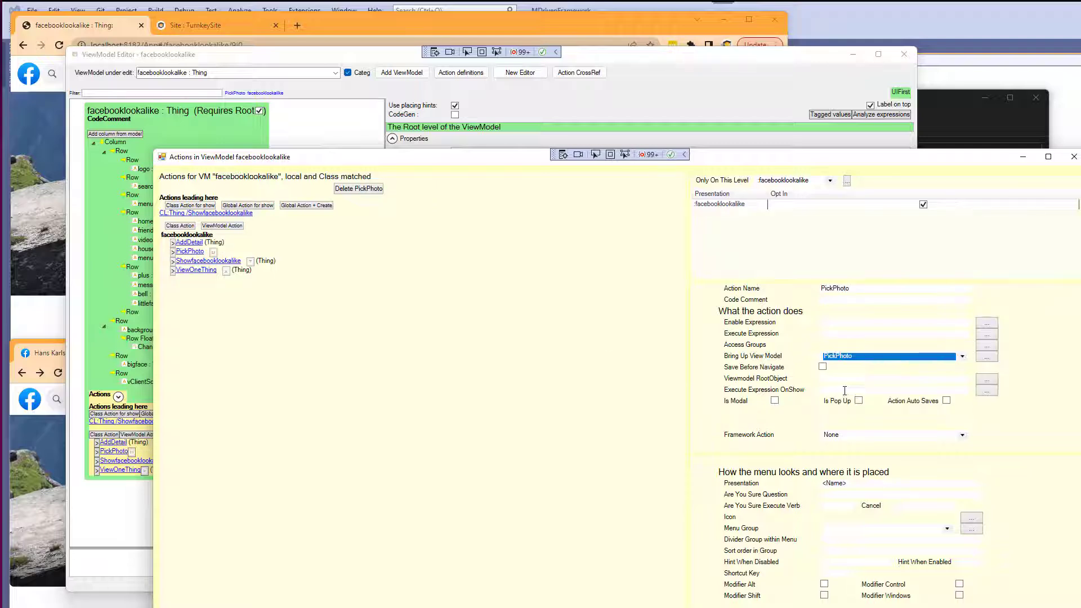
click(855, 373)
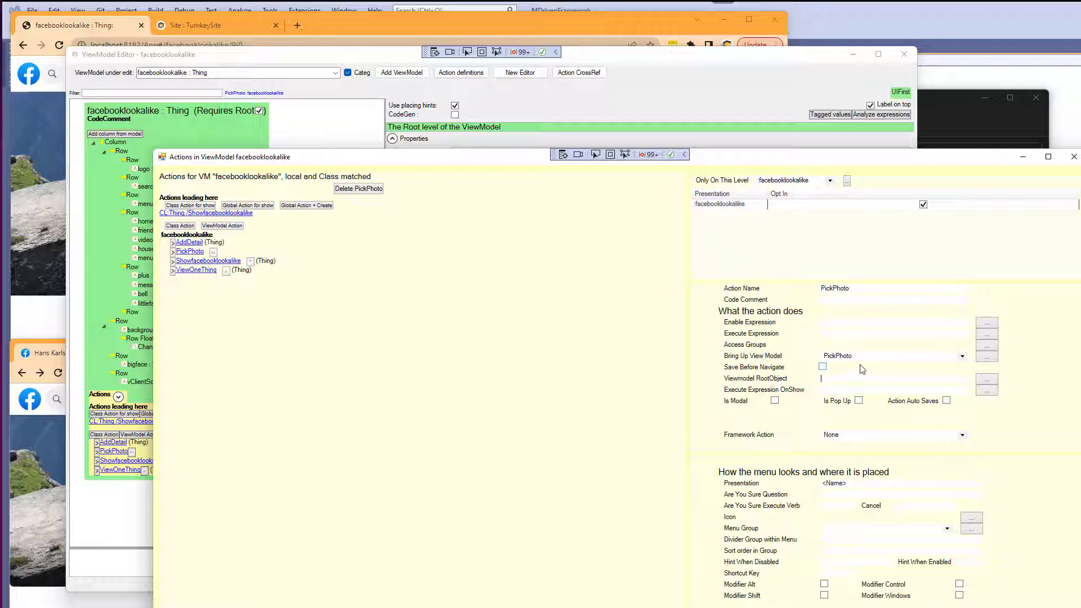
Set the PickPhoto action's viewmodel root object expression to vCurrent_facebooklookalike.
click(989, 383)
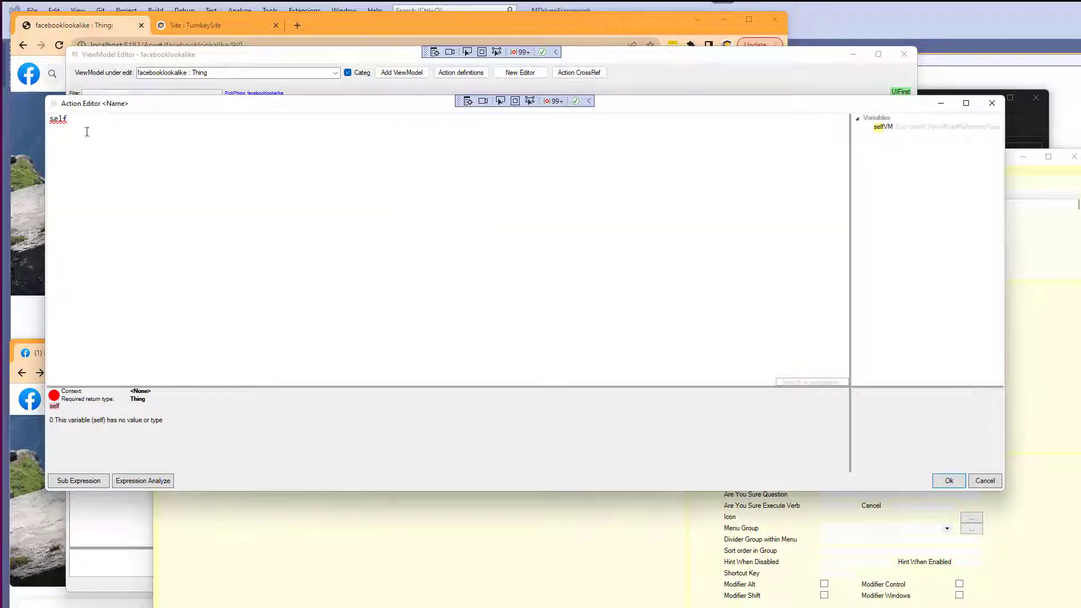
drag(87, 132, 20, 92)
text(vcurrent)
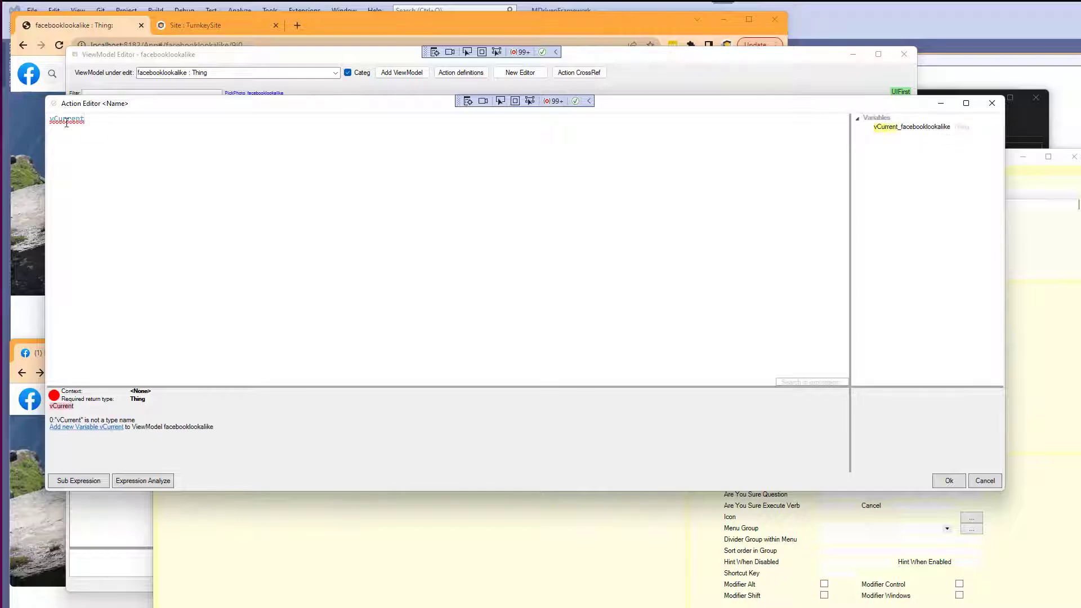
double_click(921, 129)
click(949, 480)
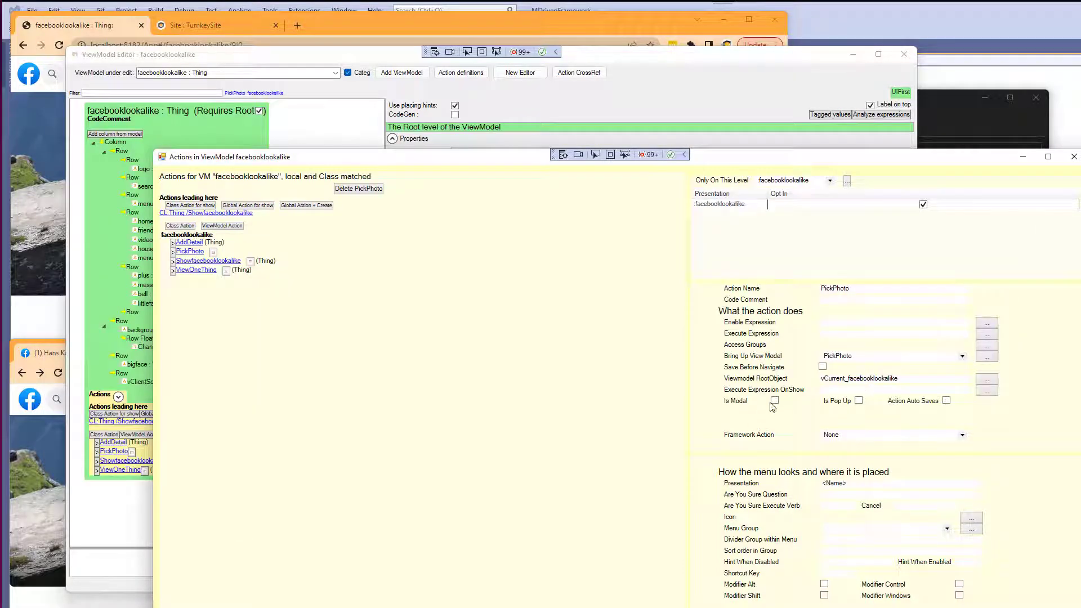
Make the PickPhoto action modal with its modal OK enable expression set to true, then close the actions dialog.
click(774, 402)
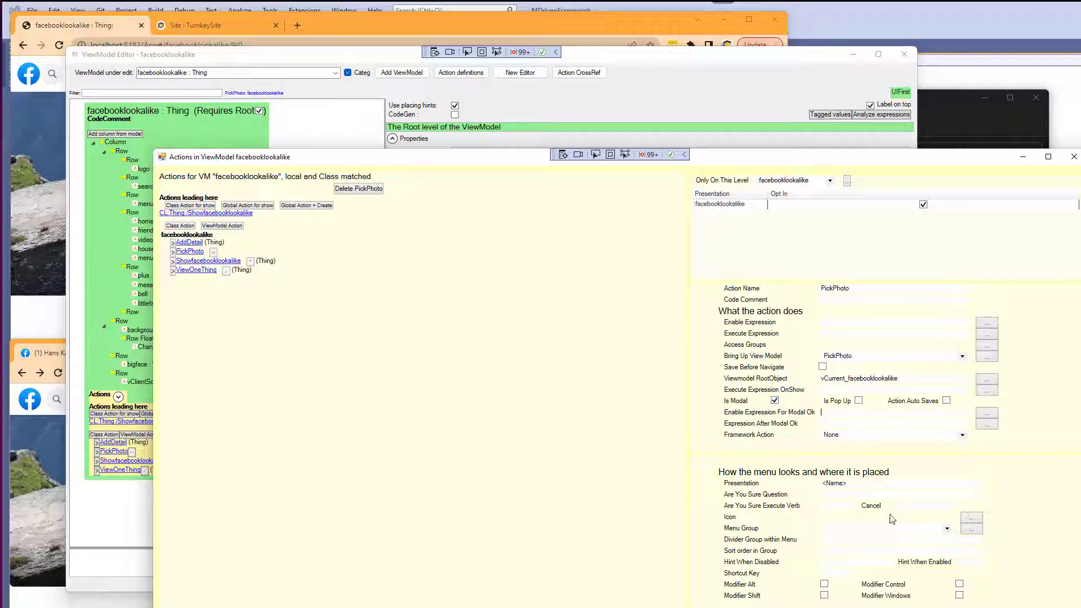
text(true)
key(Tab)
click(1073, 157)
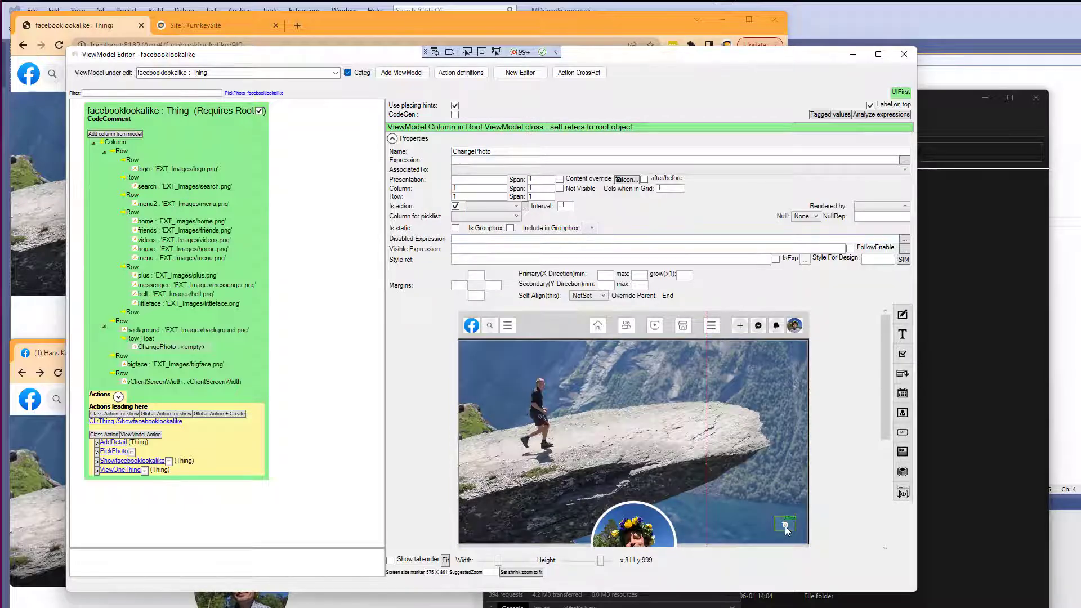
Make the ChangePhoto column trigger the PickPhoto action.
click(499, 207)
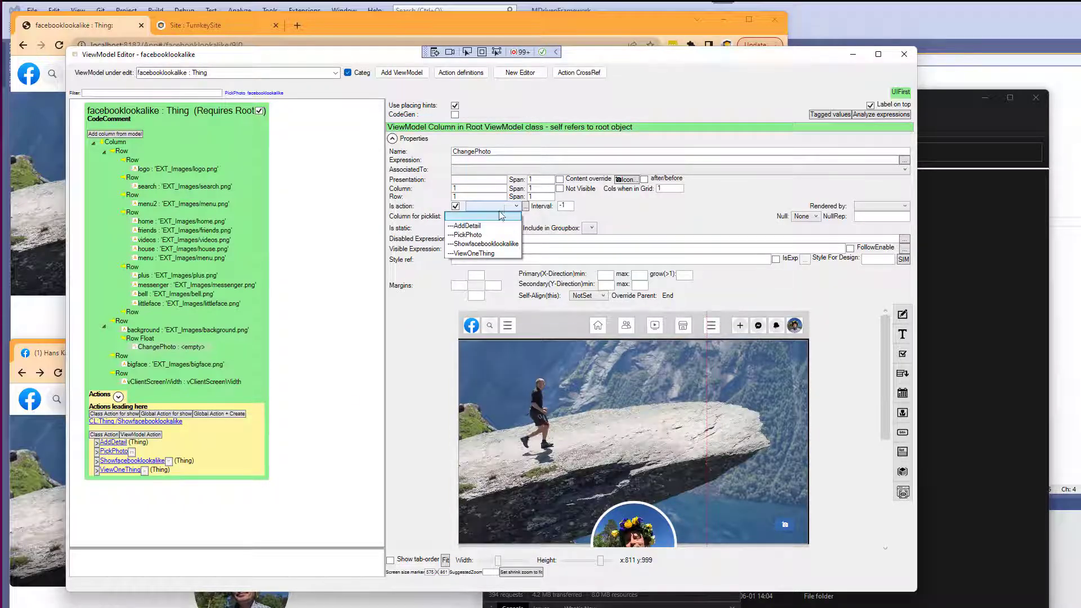
click(489, 237)
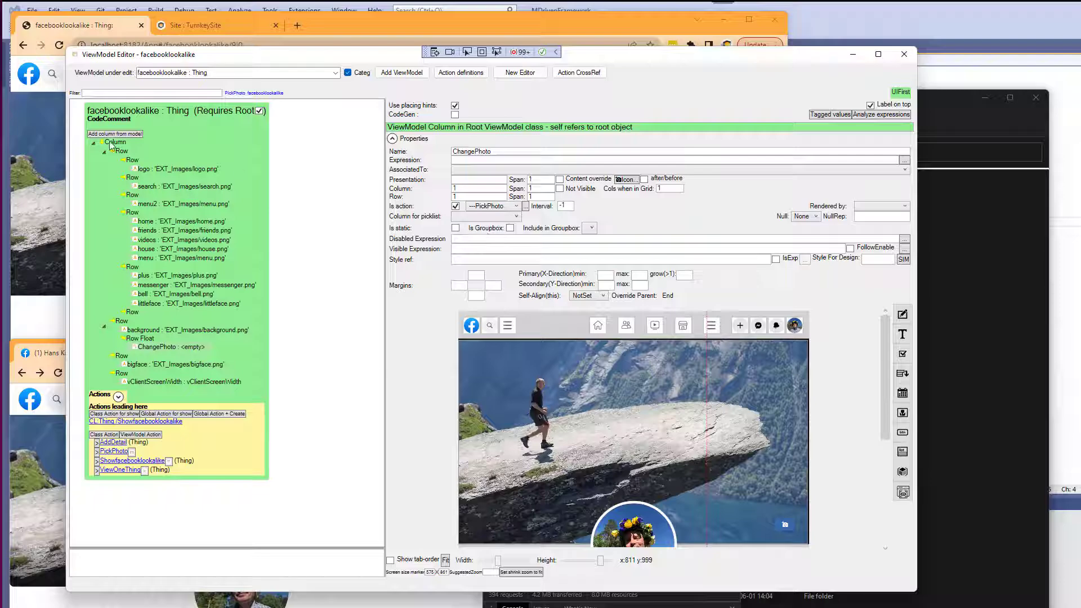
Try the change-photo button in the running Turnkey app.
click(45, 135)
click(60, 45)
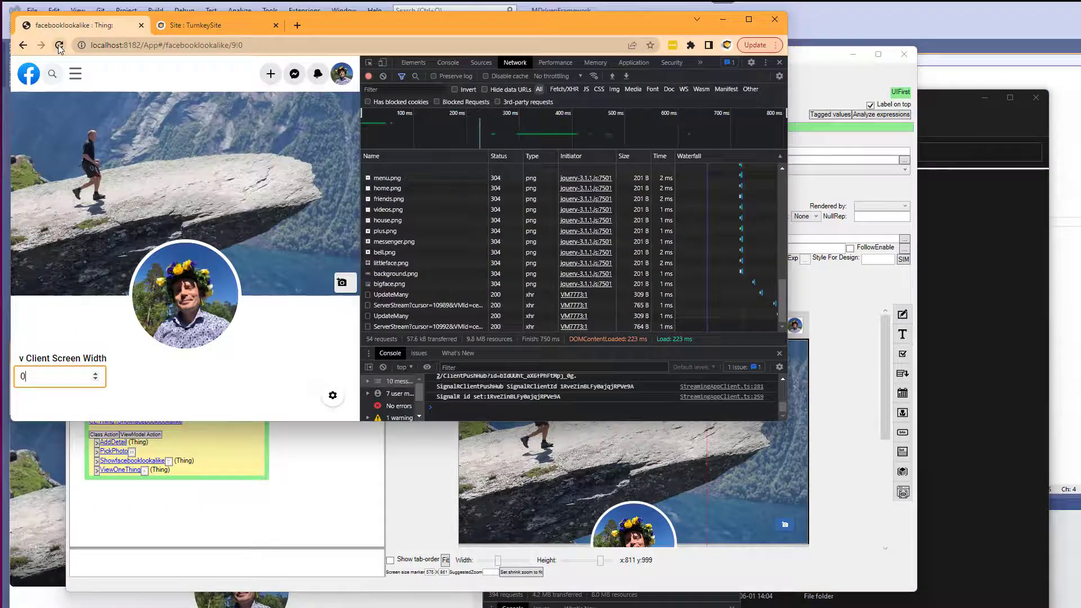
click(342, 288)
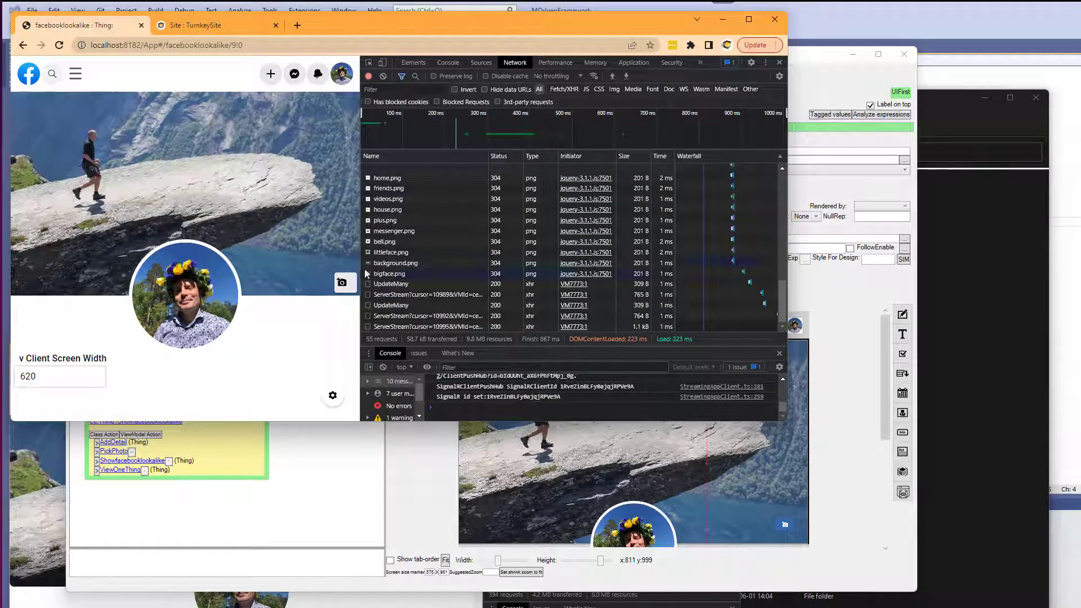
mouse_move(361, 274)
mouse_down()
mouse_move(378, 276)
mouse_move(349, 277)
mouse_up()
click(337, 459)
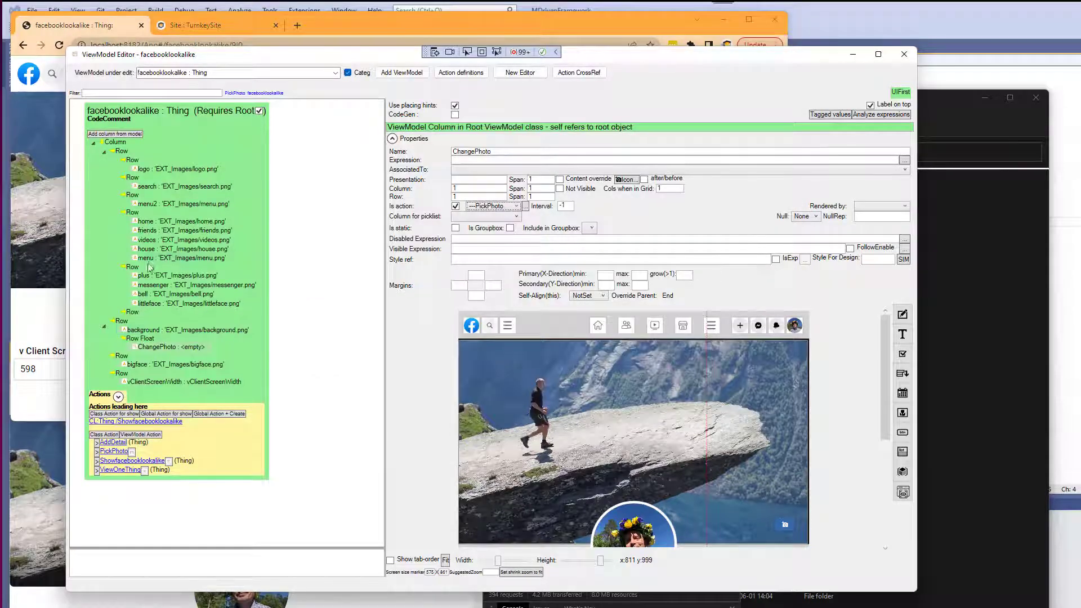
Add a child Row placing container inside the floating container and move ChangePhoto into it.
click(141, 338)
right_click(142, 338)
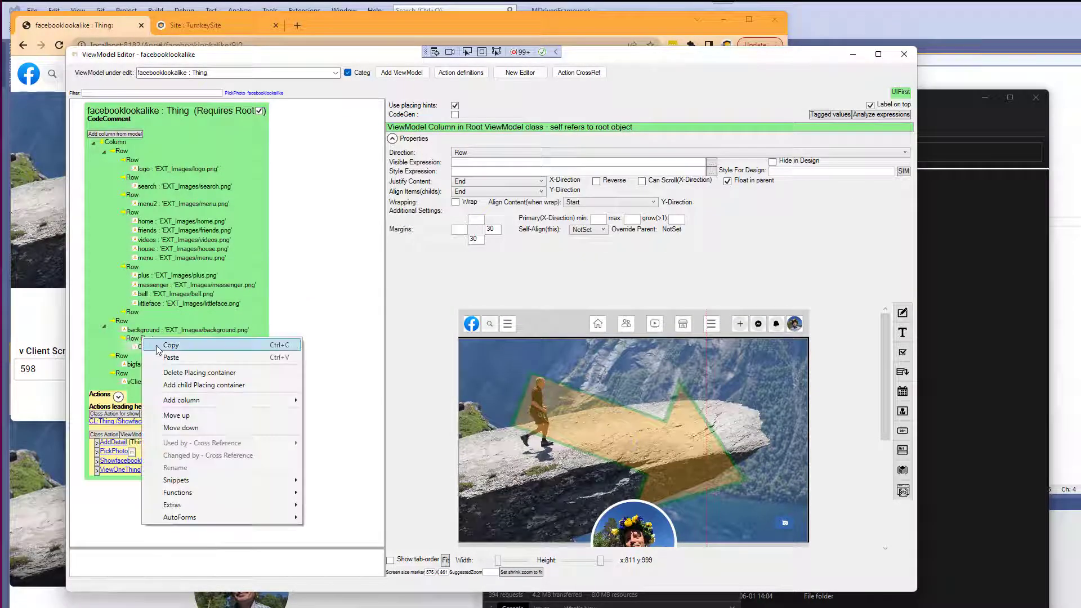
click(173, 386)
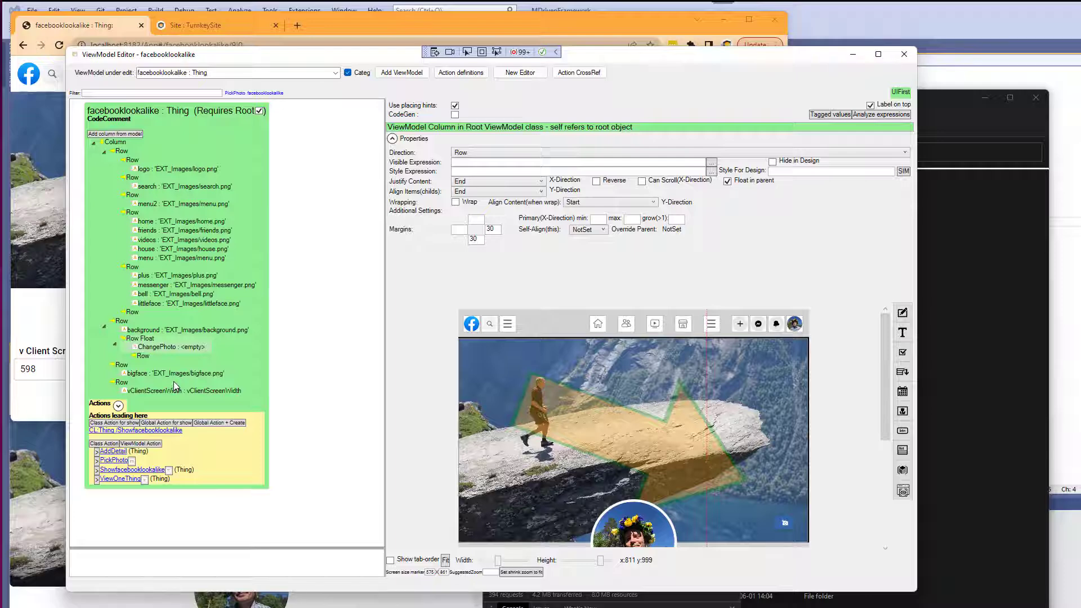
drag(150, 349, 149, 362)
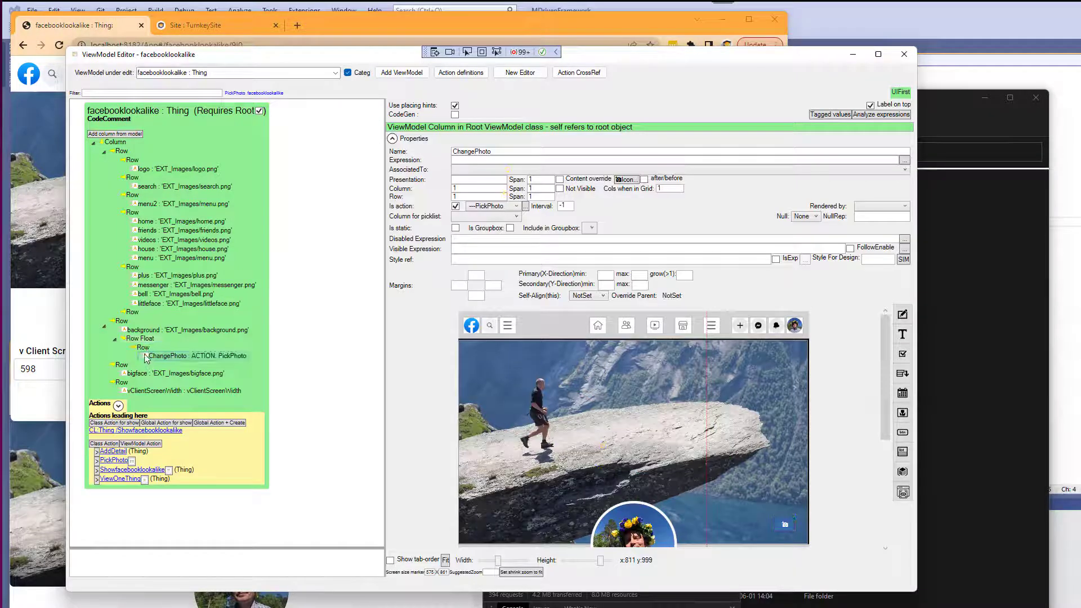
Test the change-photo button again in the running app to open the PickPhoto view.
click(29, 304)
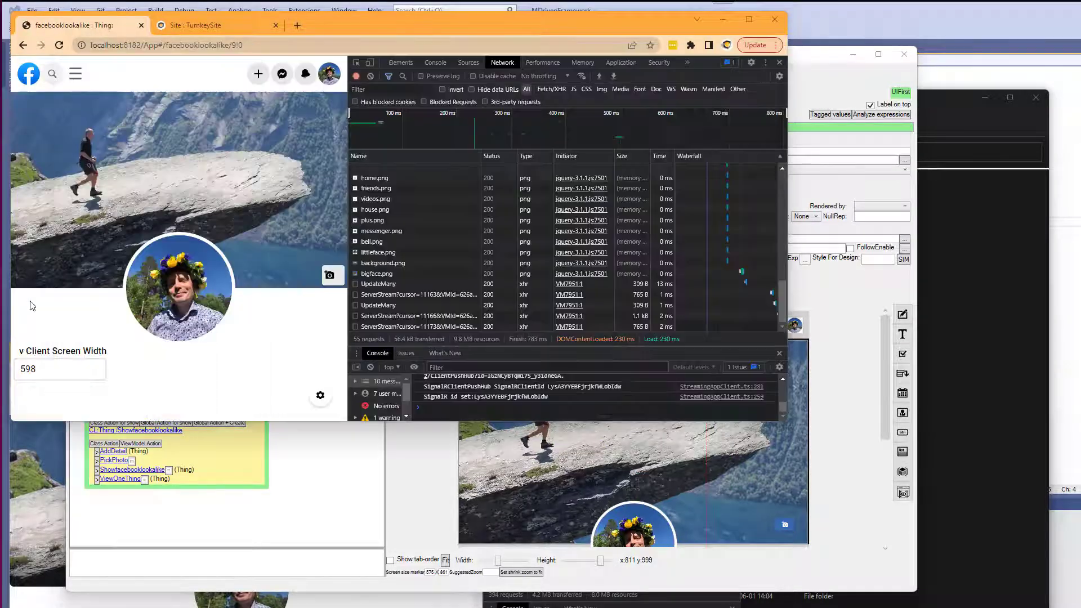
click(331, 276)
click(242, 285)
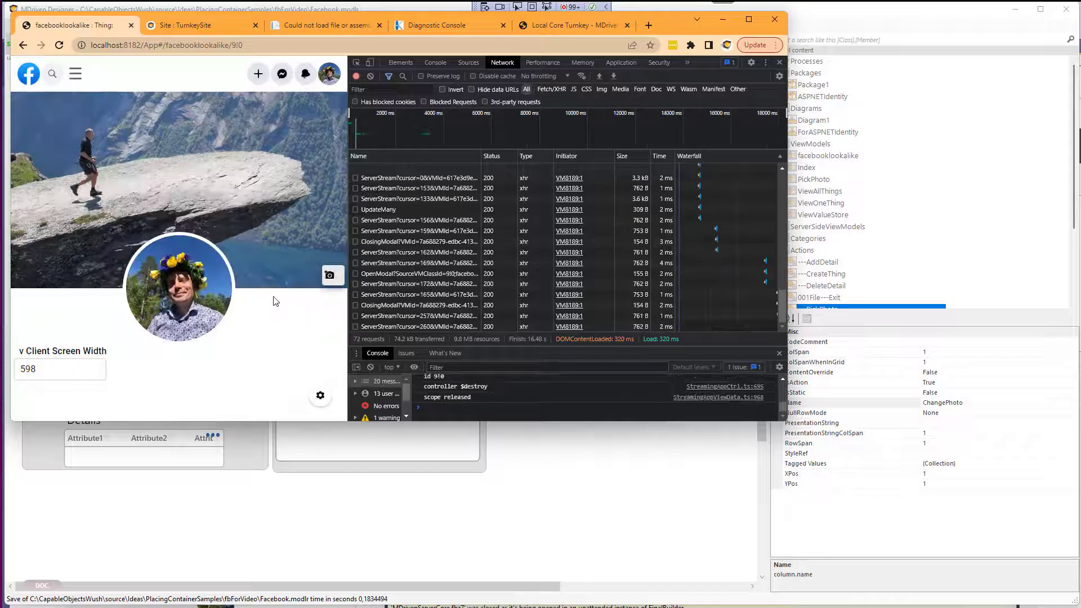
Return to the designer, open the ViewModel editor and switch the background column's data to a png or jpg blob.
key(super+Tab)
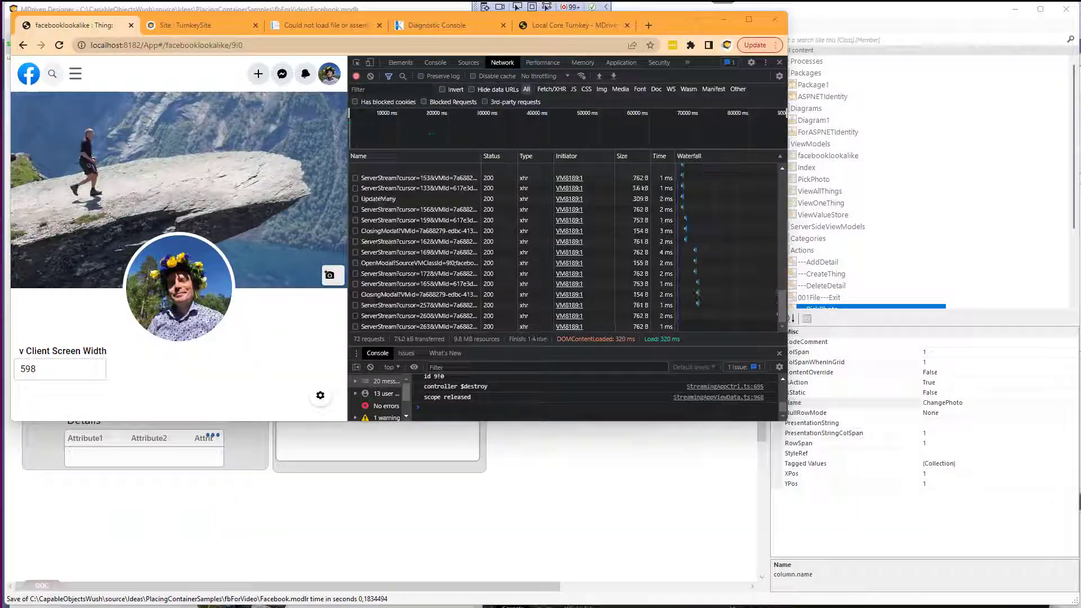
key(alt+Tab)
key(alt+Tab)
key(alt+Tab)
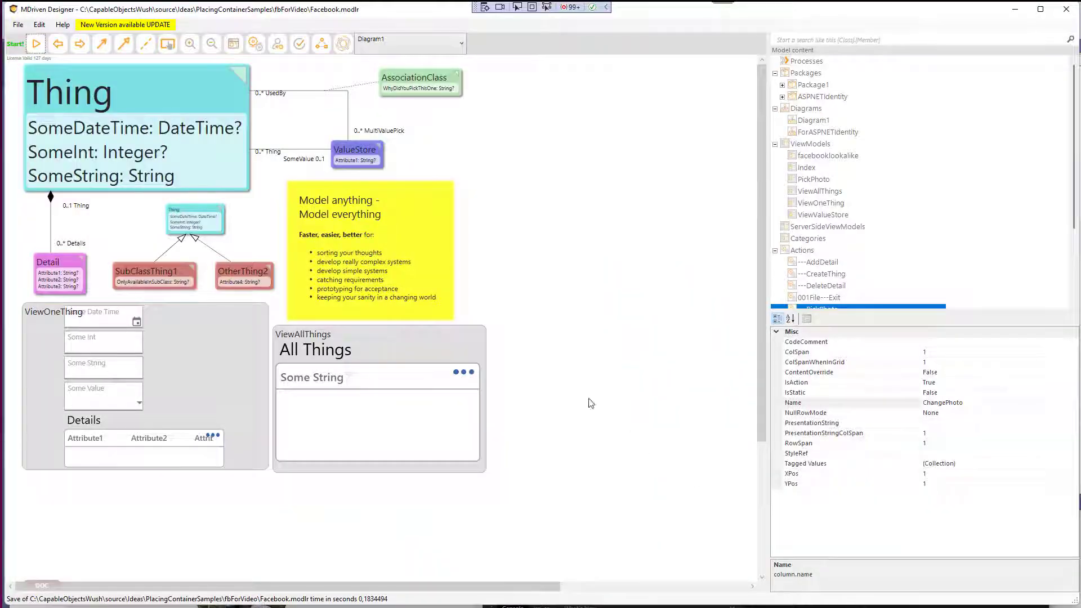
click(233, 44)
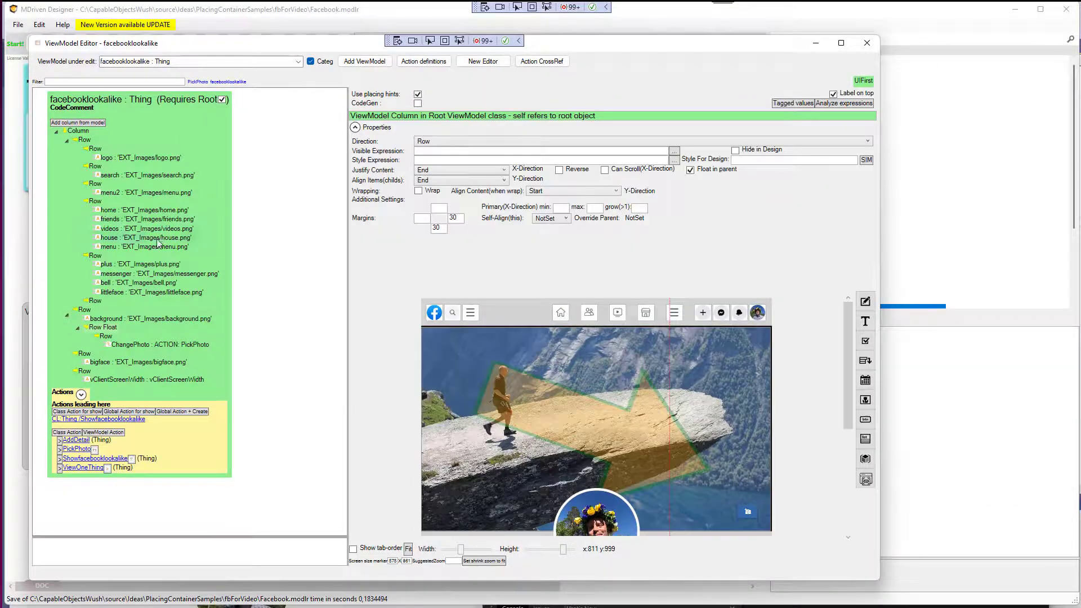
click(144, 322)
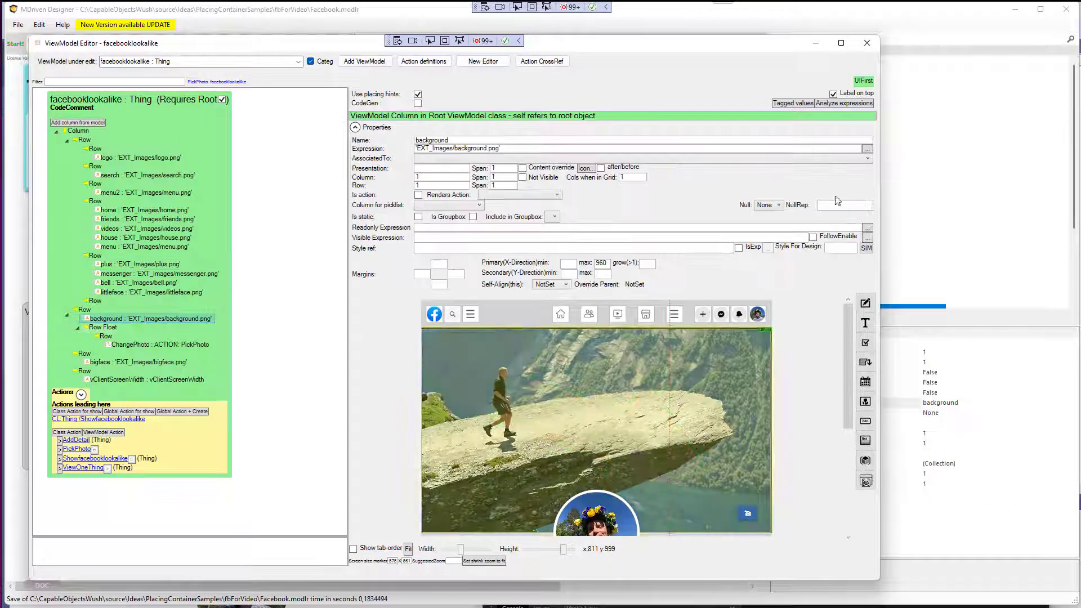
click(863, 81)
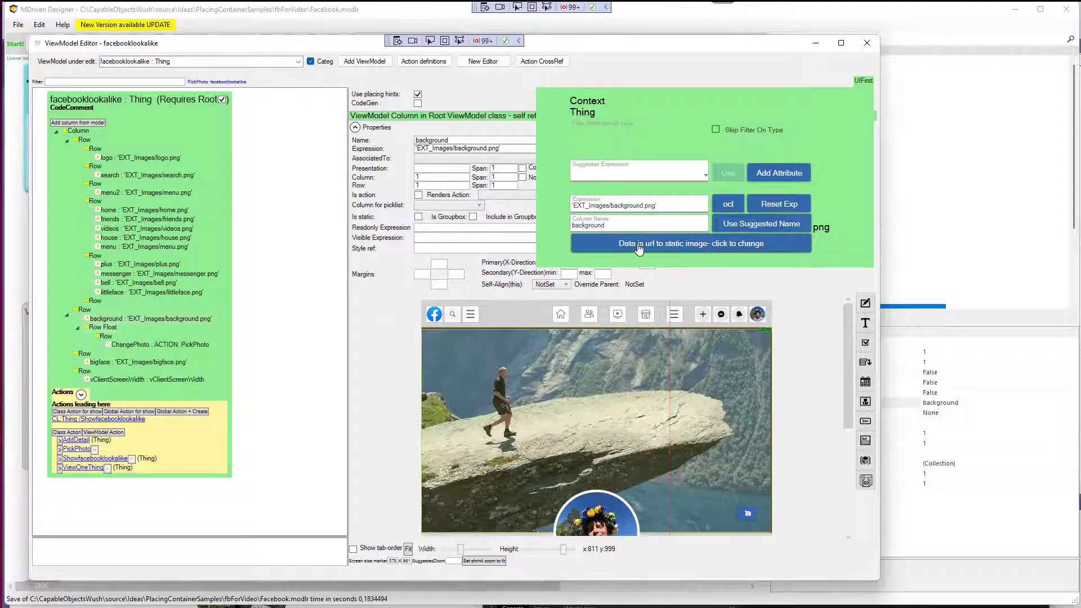
click(655, 250)
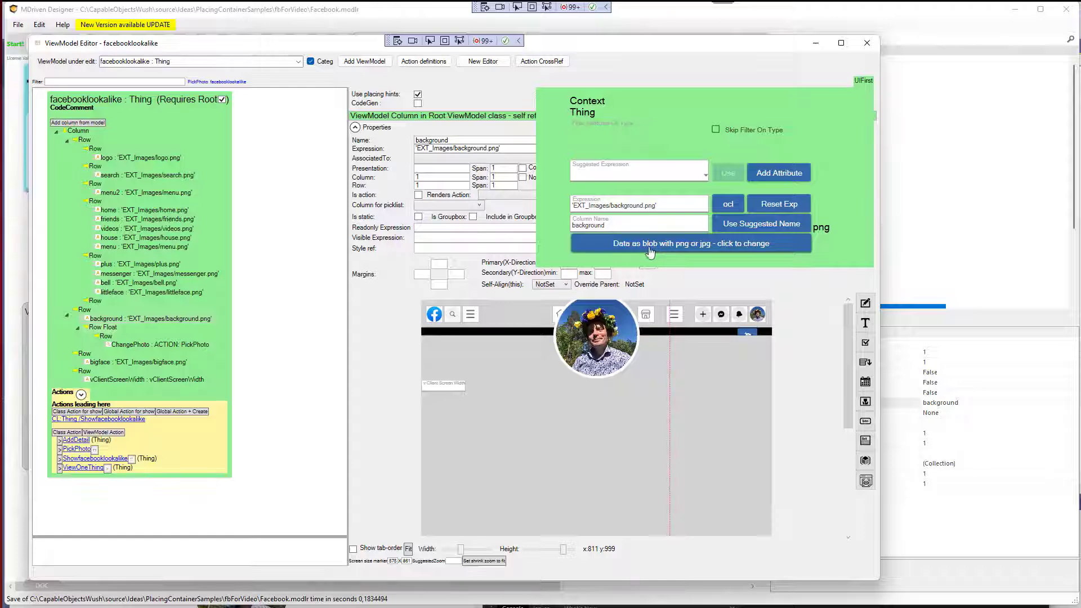
Replace the background column's expression with self.BackgroundImage in the OCL editor.
click(729, 207)
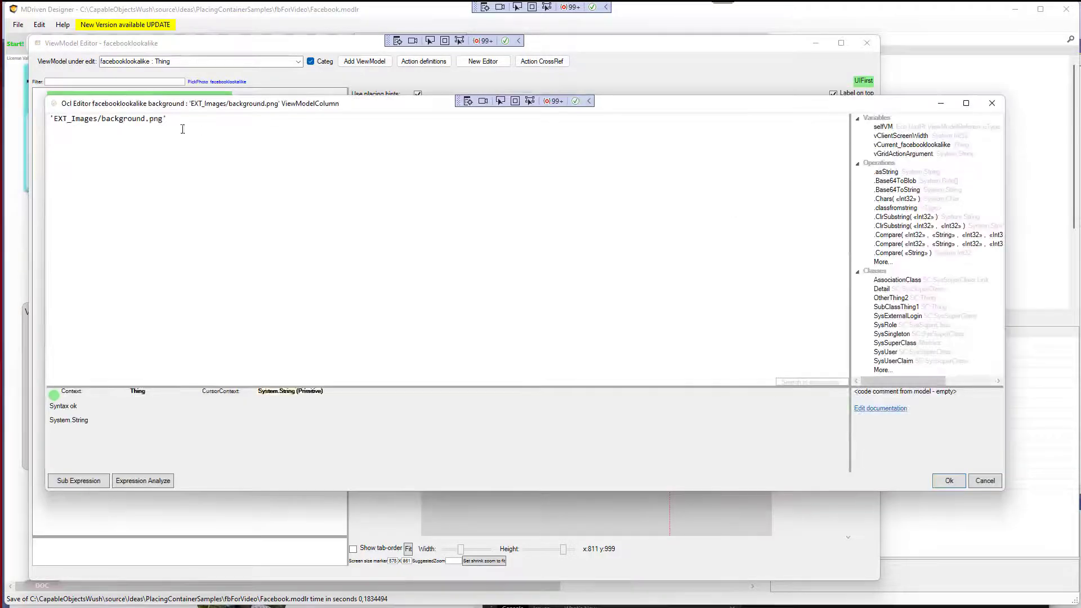
key(ctrl+a)
text(self)
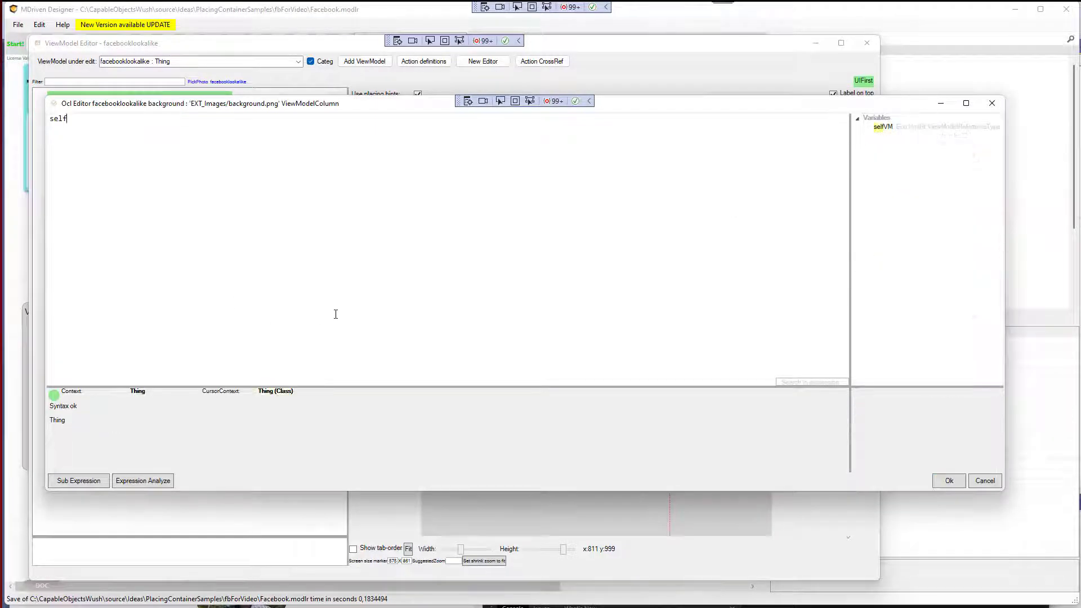
text(.Backg)
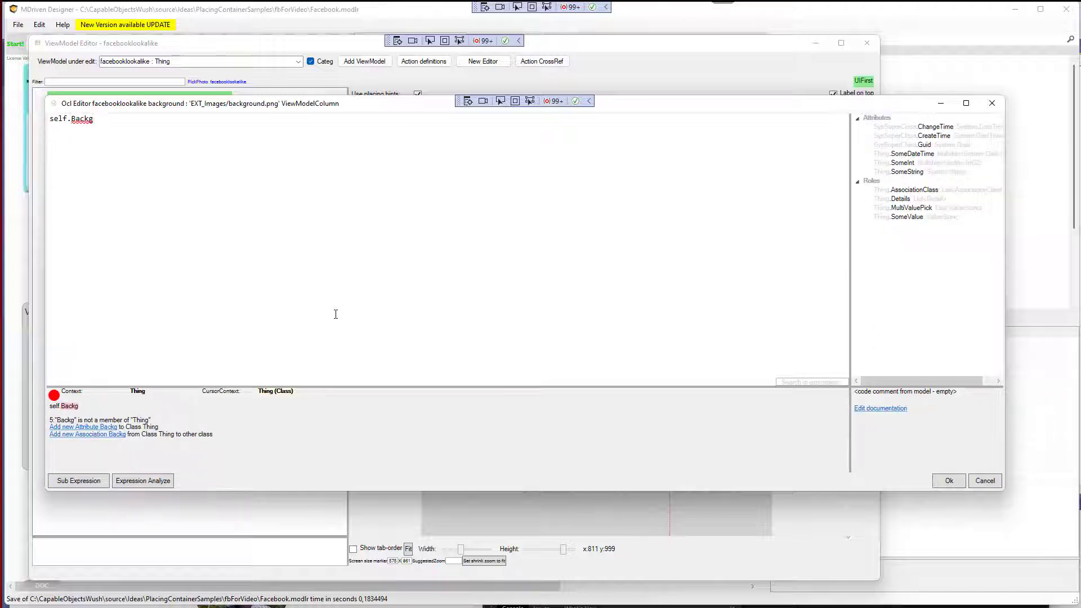
text(roundImage)
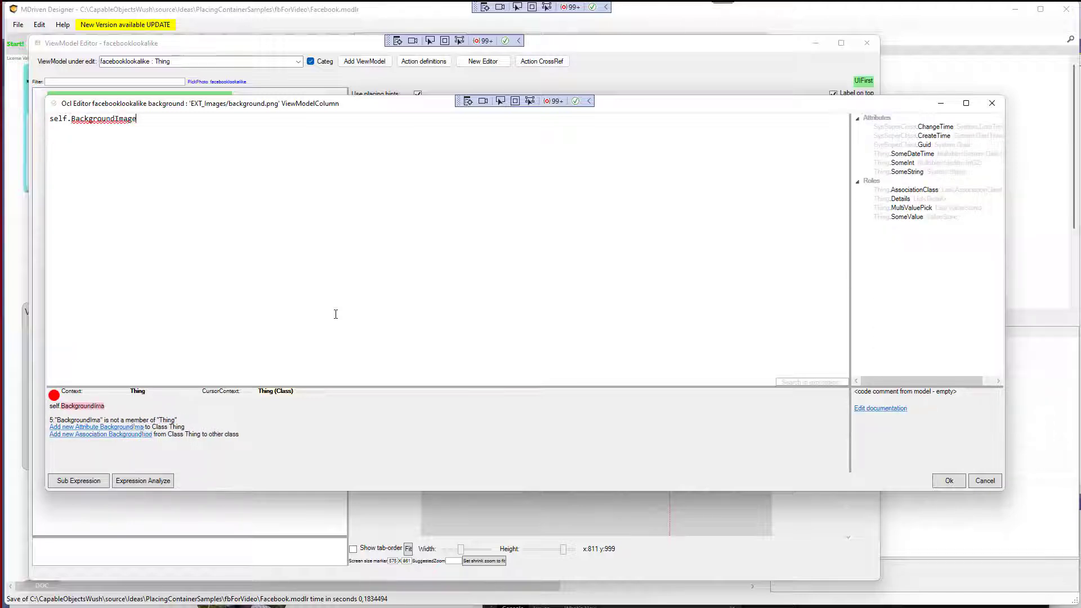
Add BackgroundImage to class Thing as a Blob attribute and accept the new expression.
click(92, 426)
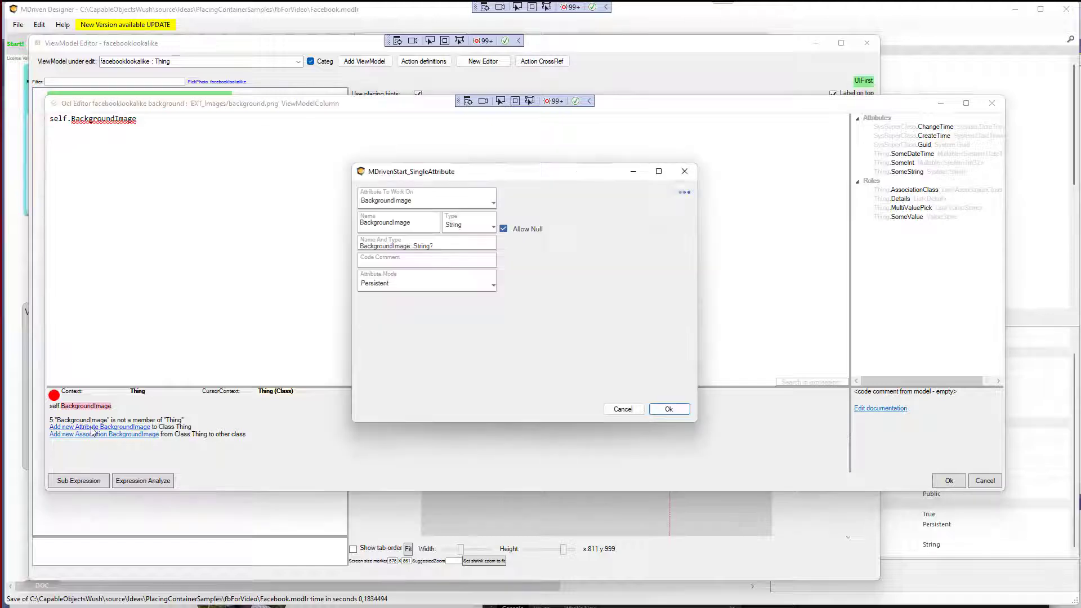
click(471, 230)
click(470, 260)
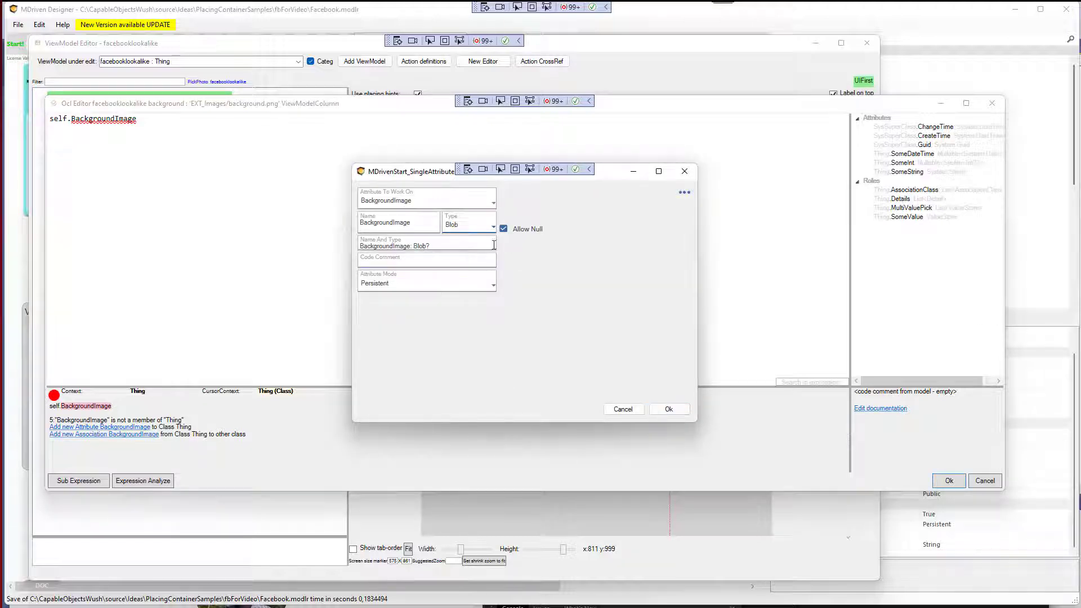
click(669, 409)
click(957, 482)
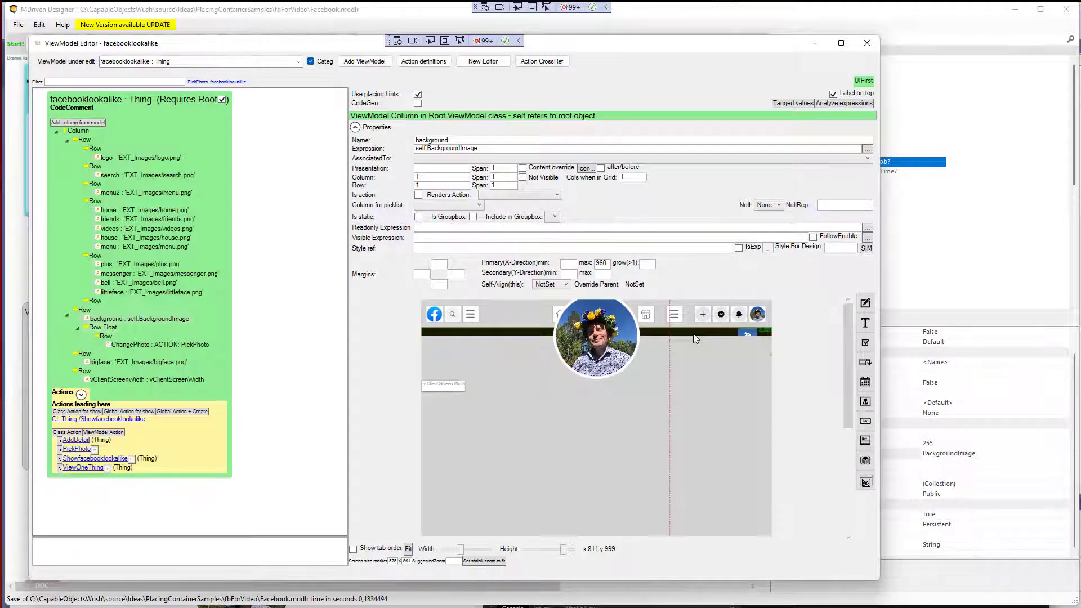
Switch to the browser and reload the running Turnkey app.
key(alt+Tab)
key(alt+Tab)
key(alt+Tab)
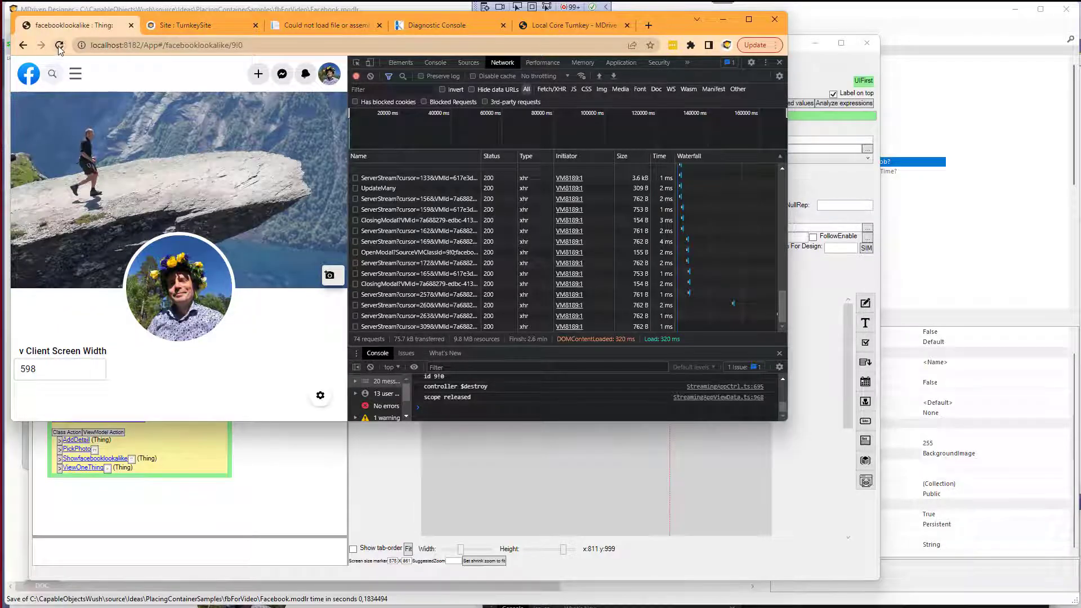
click(59, 46)
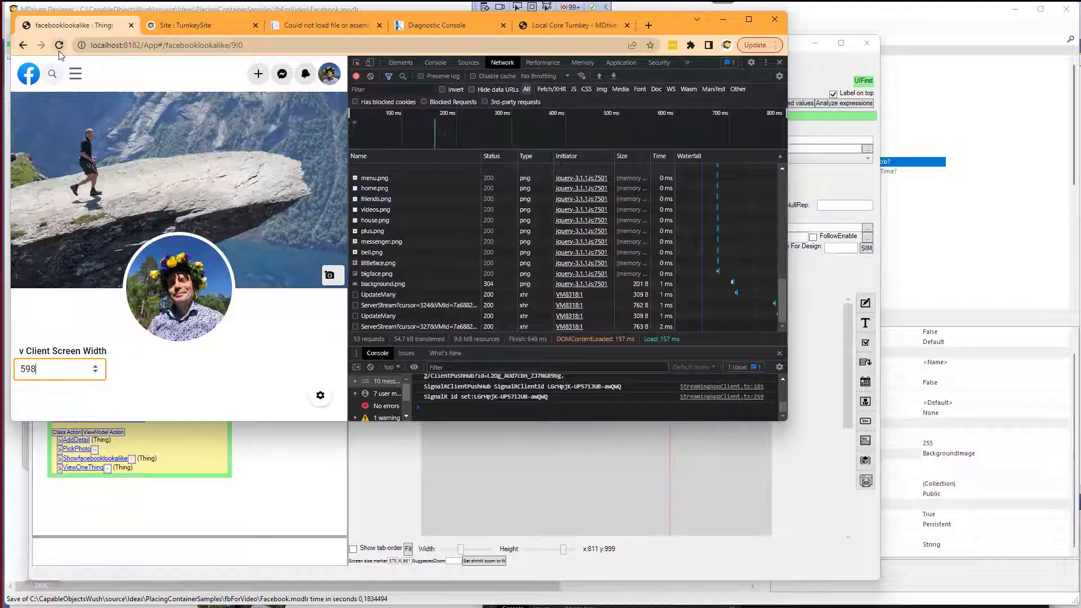
Open the PickPhoto view in the ViewModel editor and add a column for the BackgroundImage attribute.
key(alt+Tab)
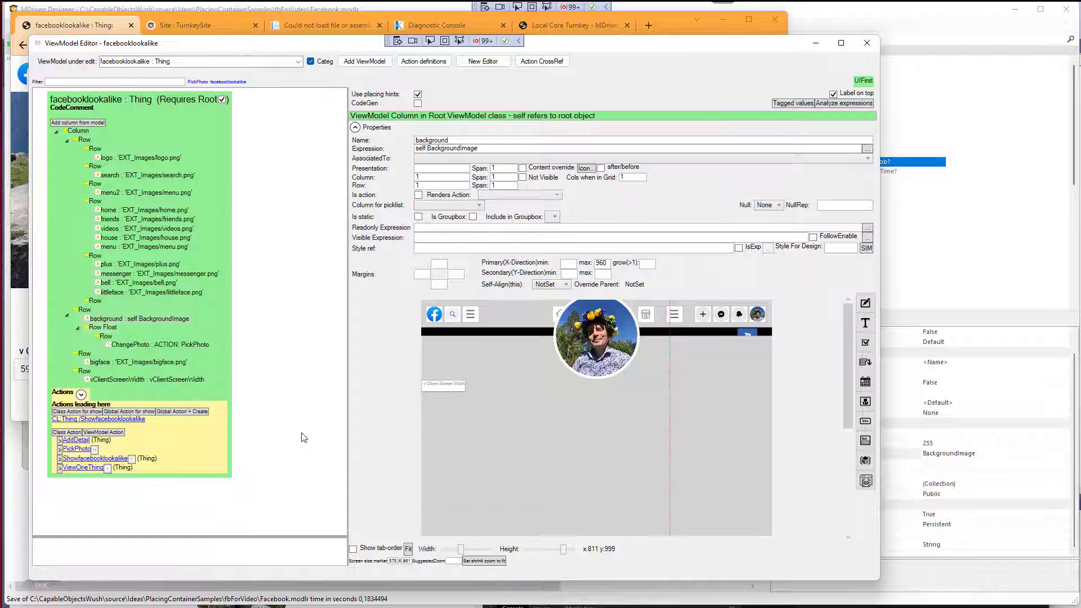
click(96, 450)
click(78, 133)
right_click(79, 133)
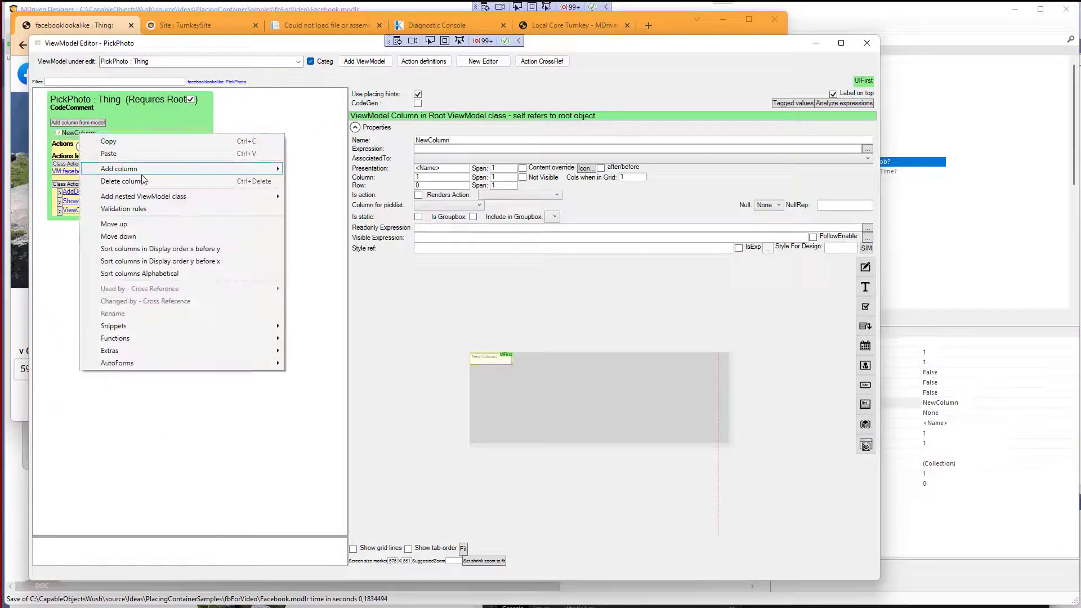
mouse_move(141, 169)
click(371, 221)
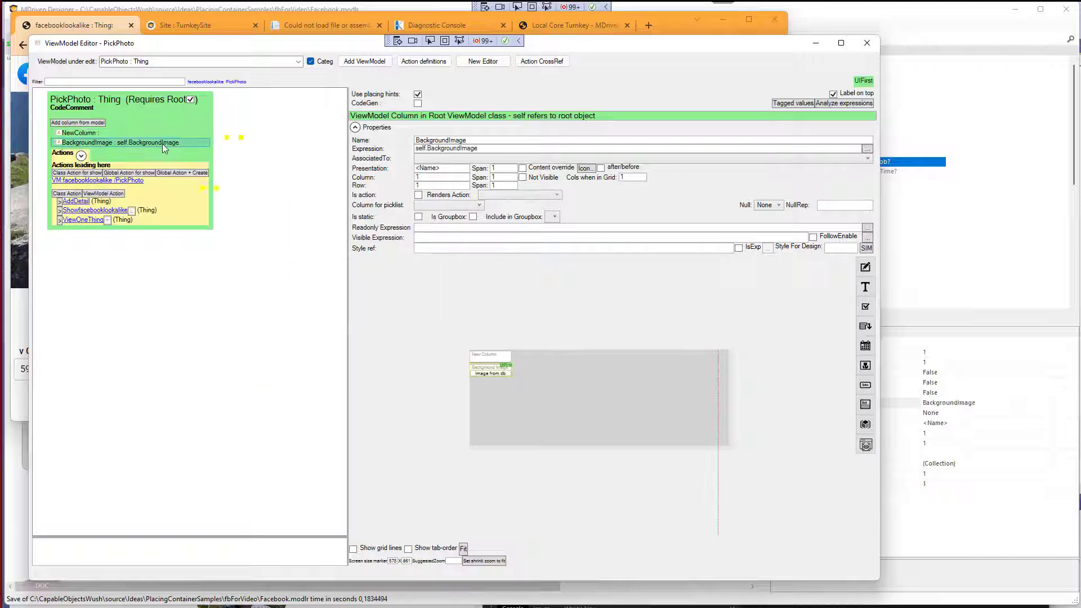
Enlarge the BackgroundImage column to span 4 columns and 7 rows and delete the empty NewColumn.
drag(514, 377, 578, 428)
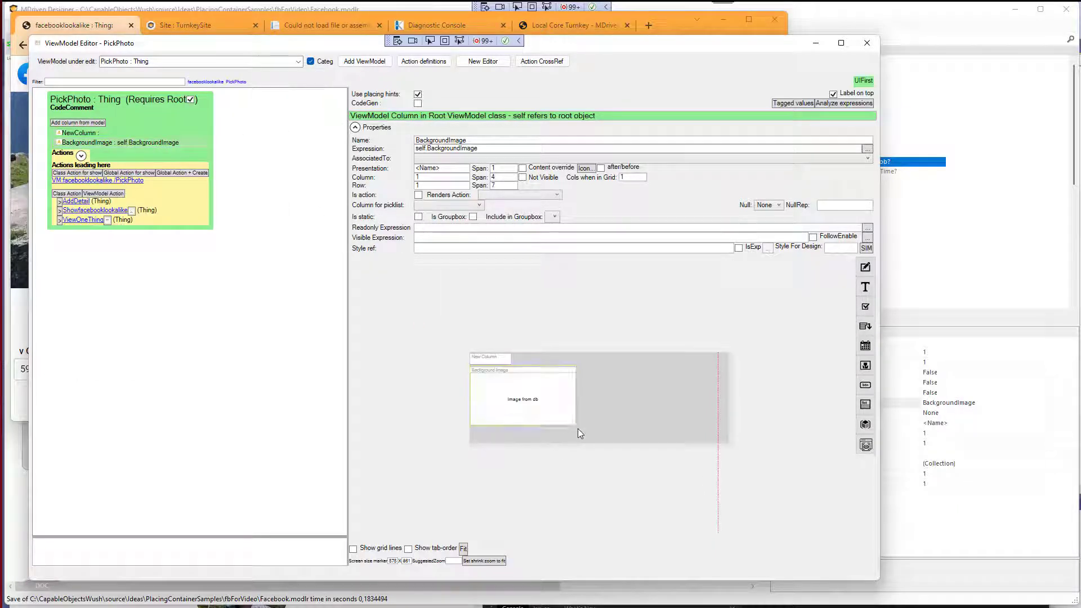
click(497, 363)
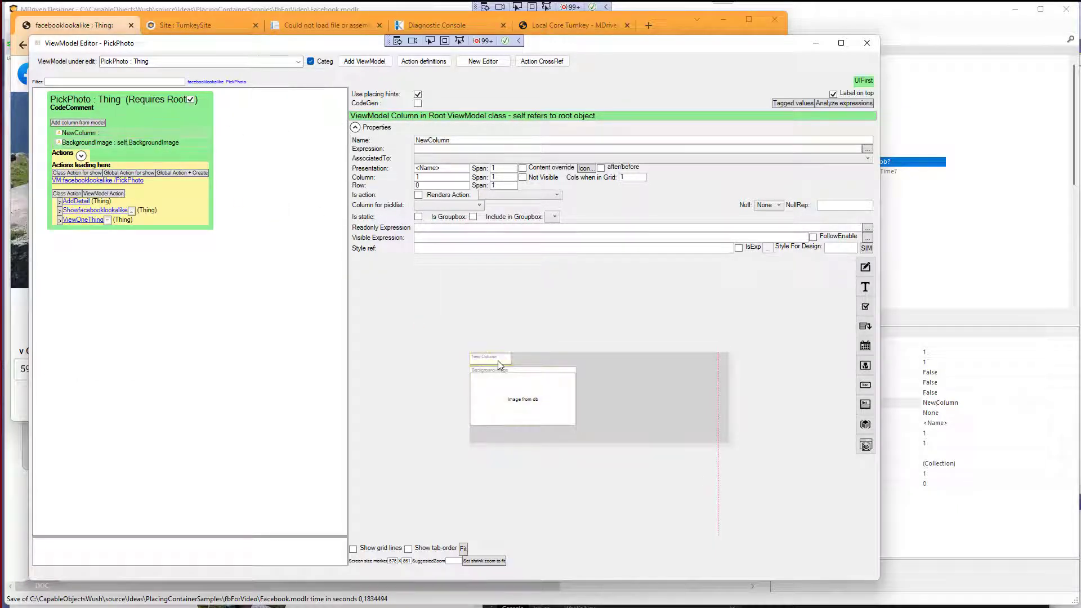
right_click(498, 361)
click(453, 468)
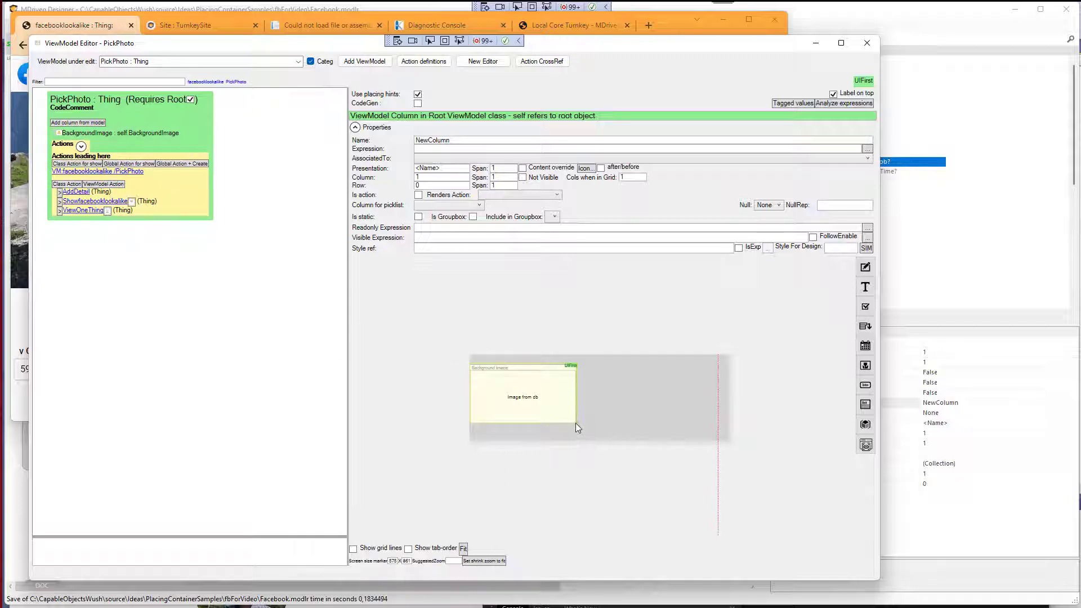
click(552, 409)
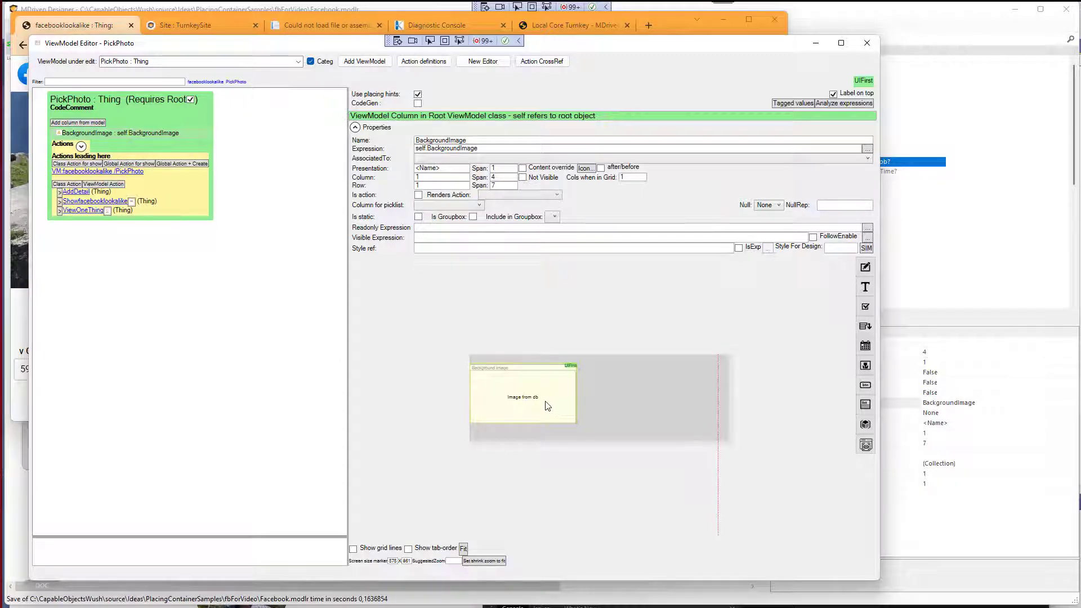
Return to the facebooklookalike view and inspect the background column's expression in the OCL editor.
click(217, 81)
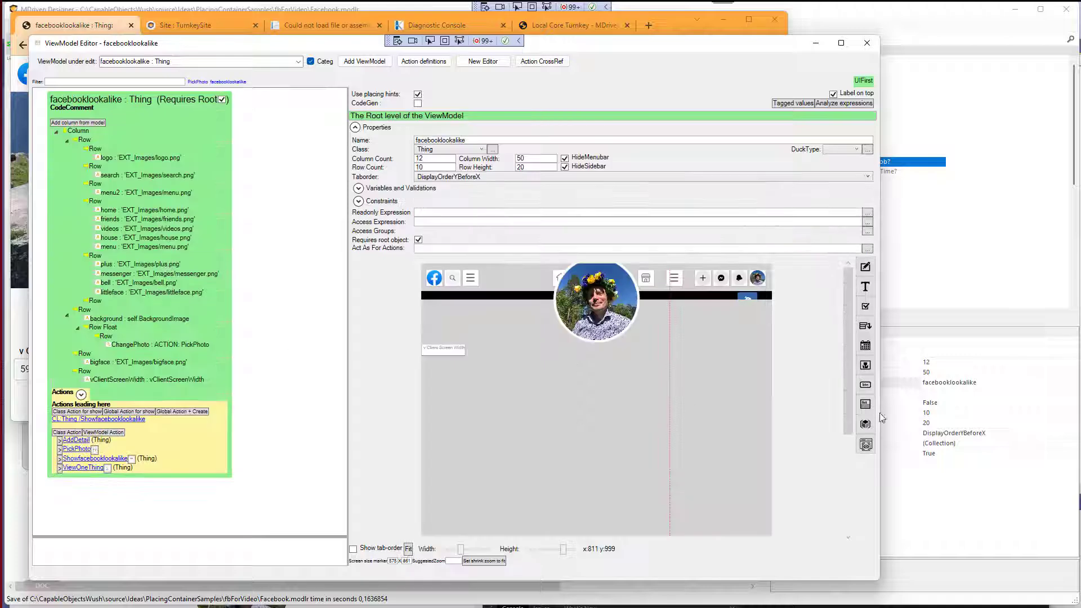
click(746, 297)
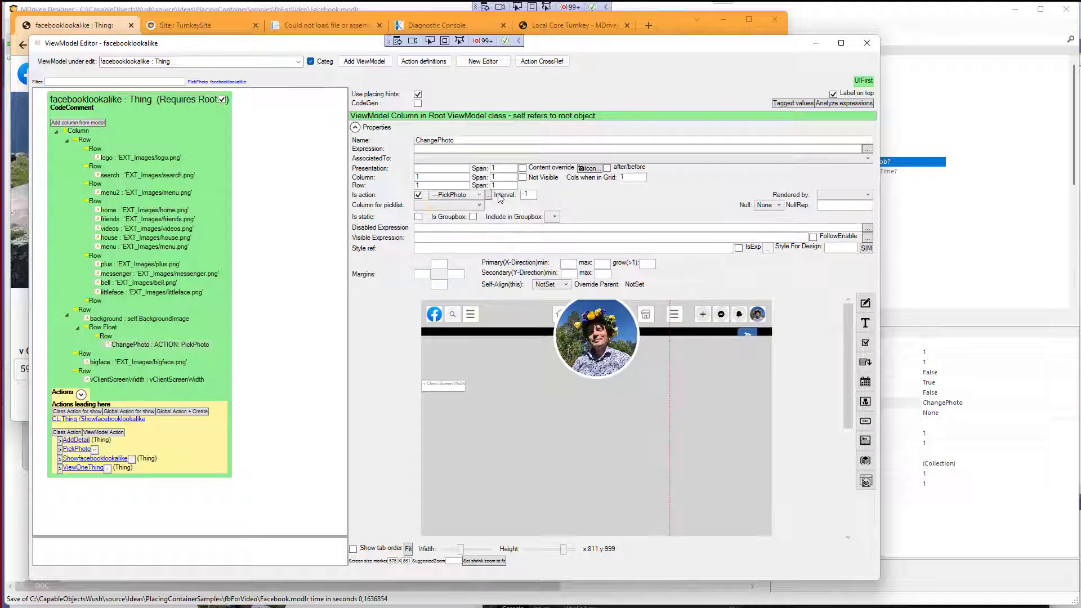
click(147, 318)
click(867, 149)
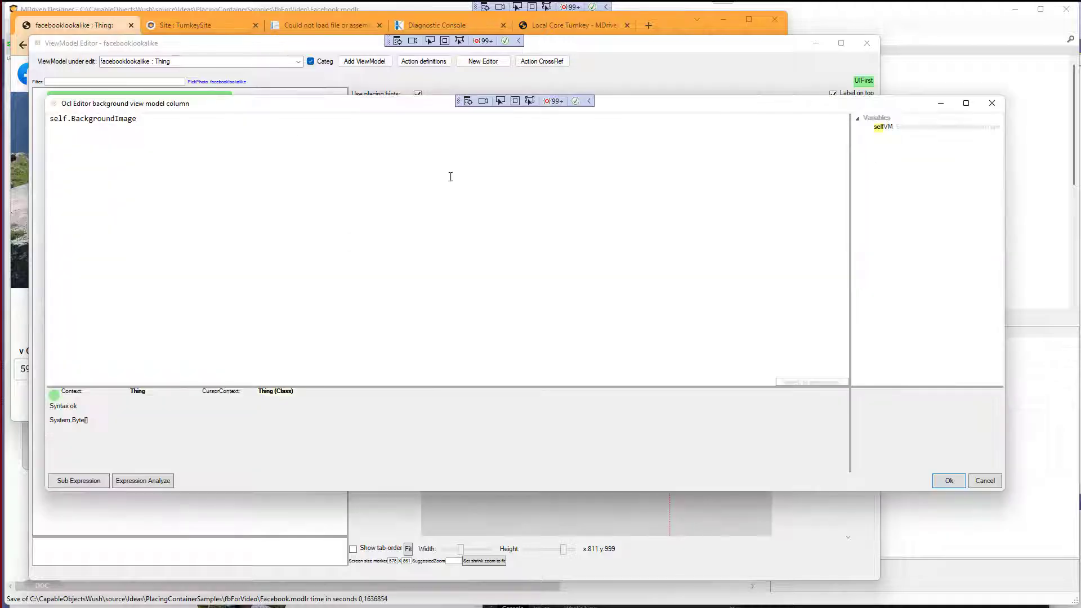
drag(191, 123, 6, 117)
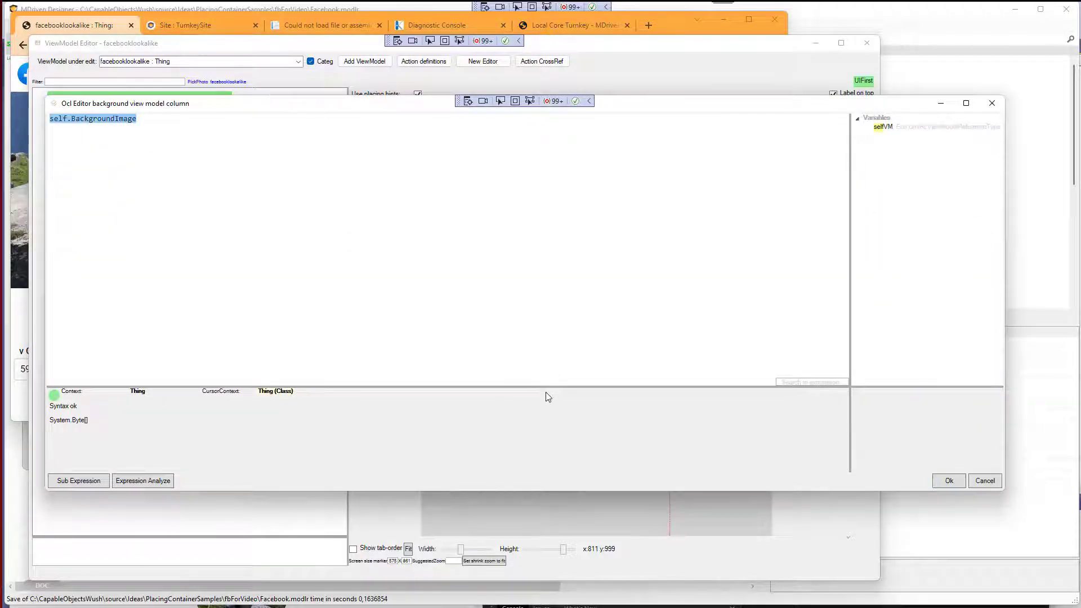
click(951, 480)
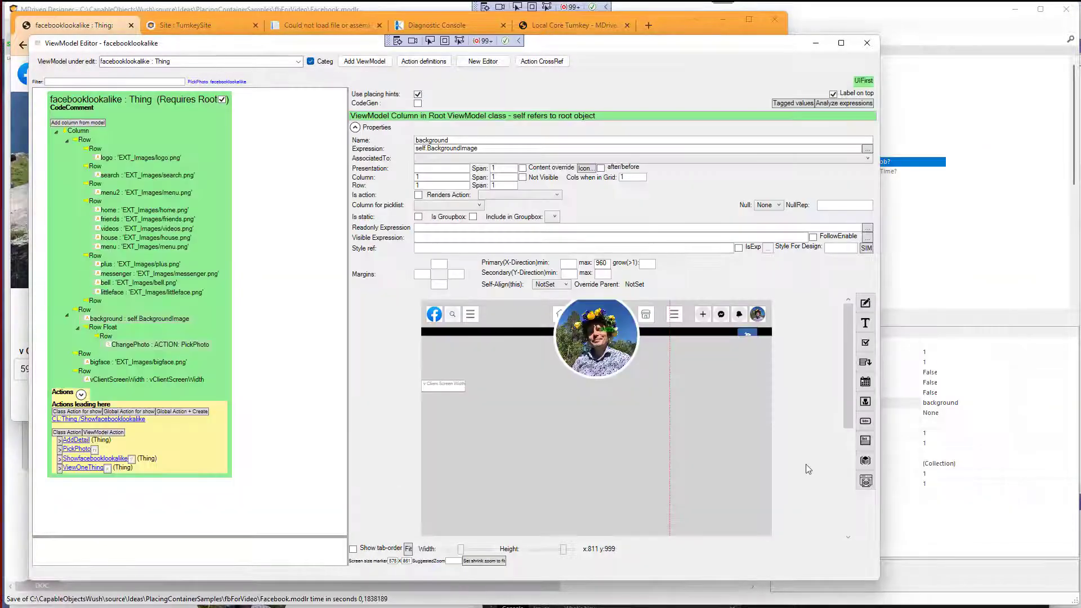
Widen the app area of the browser and reload the running app again.
key(alt+Tab)
click(59, 46)
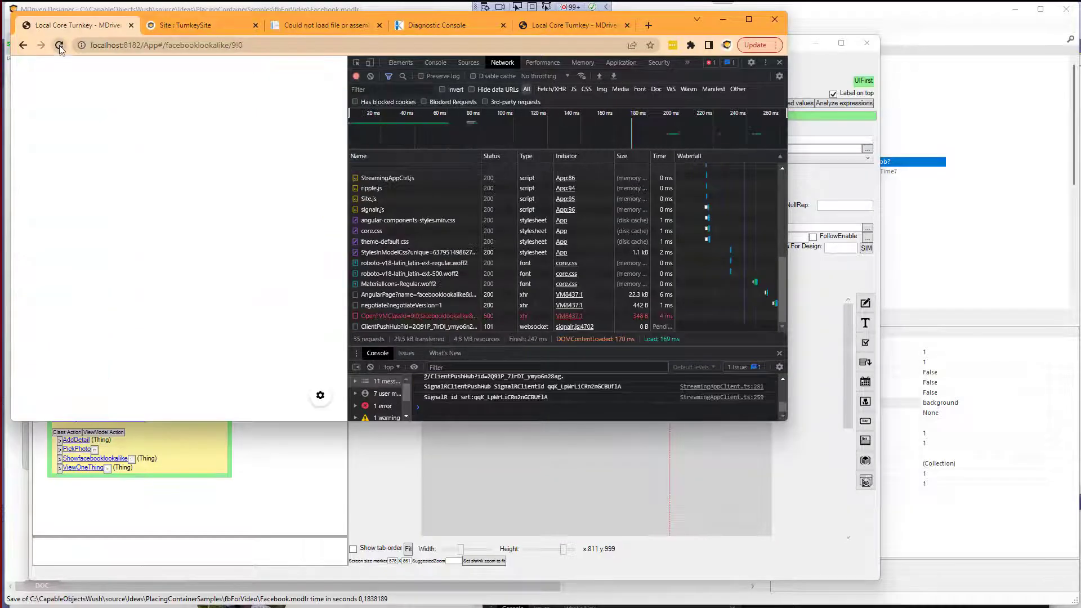
drag(345, 211, 378, 212)
click(59, 47)
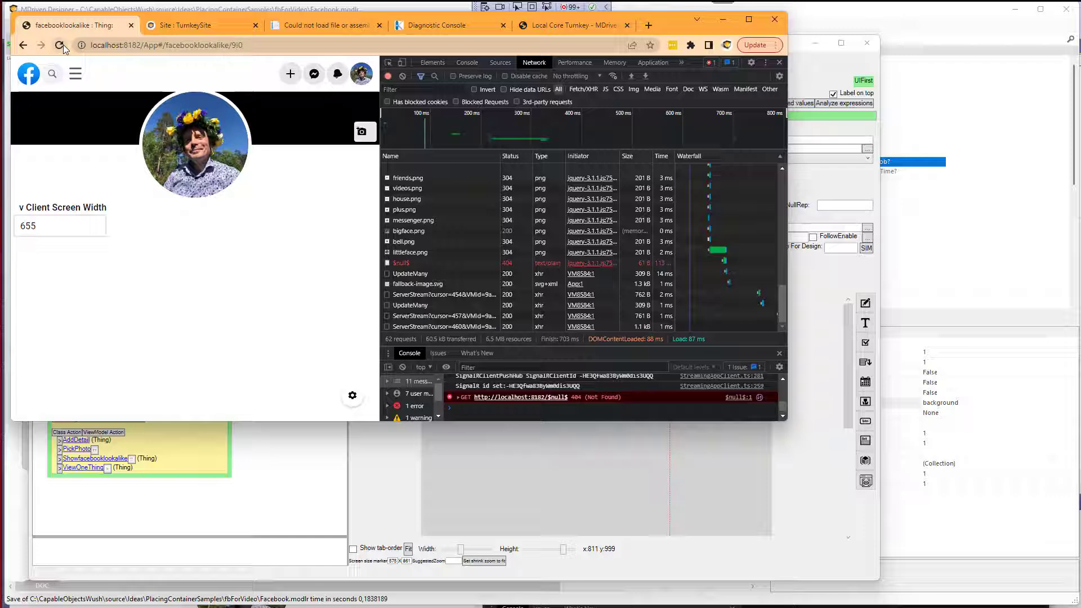
Open the change-photo dialog, upload sports-car-icon.svg as the background image and confirm.
click(361, 133)
click(228, 242)
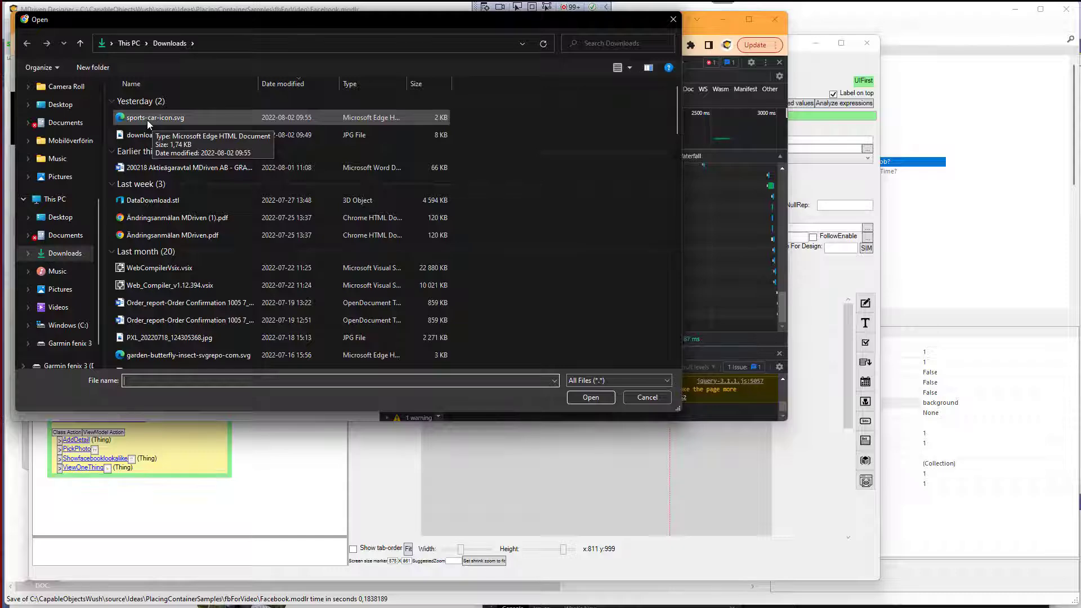
double_click(147, 120)
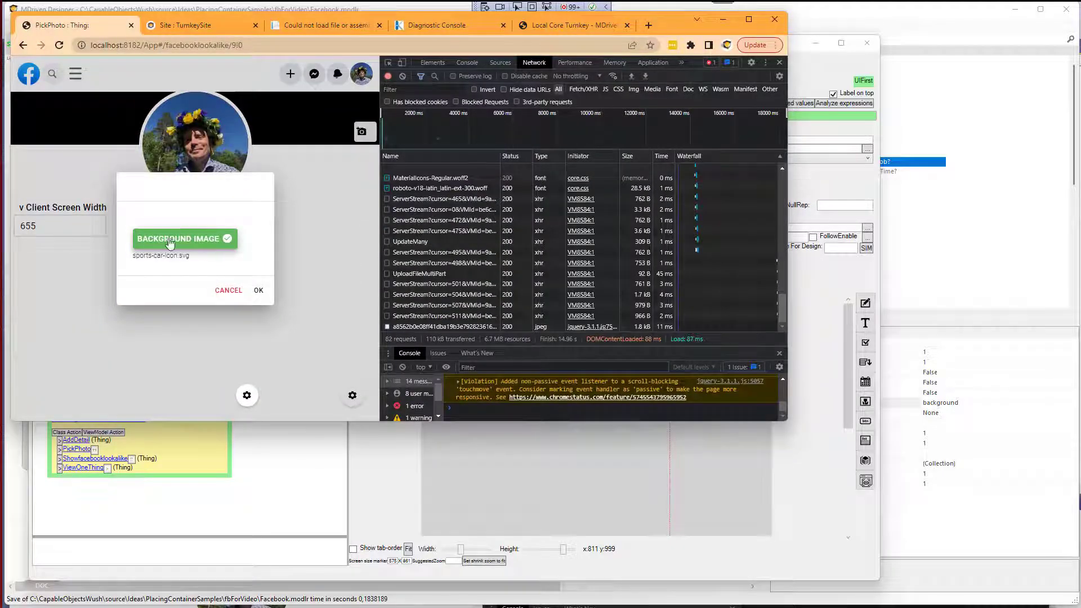
click(260, 291)
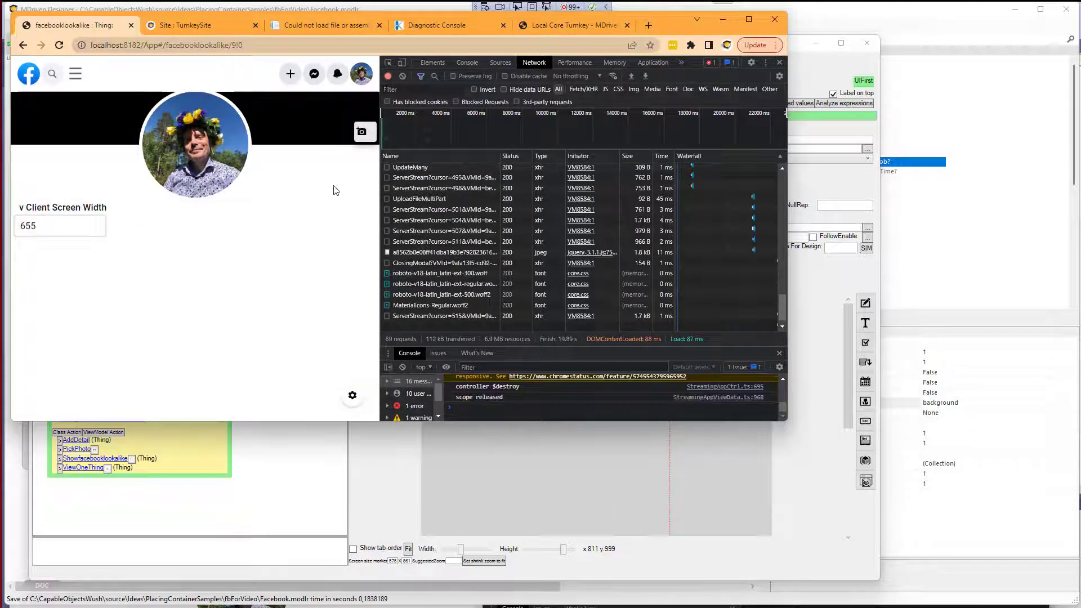
click(364, 133)
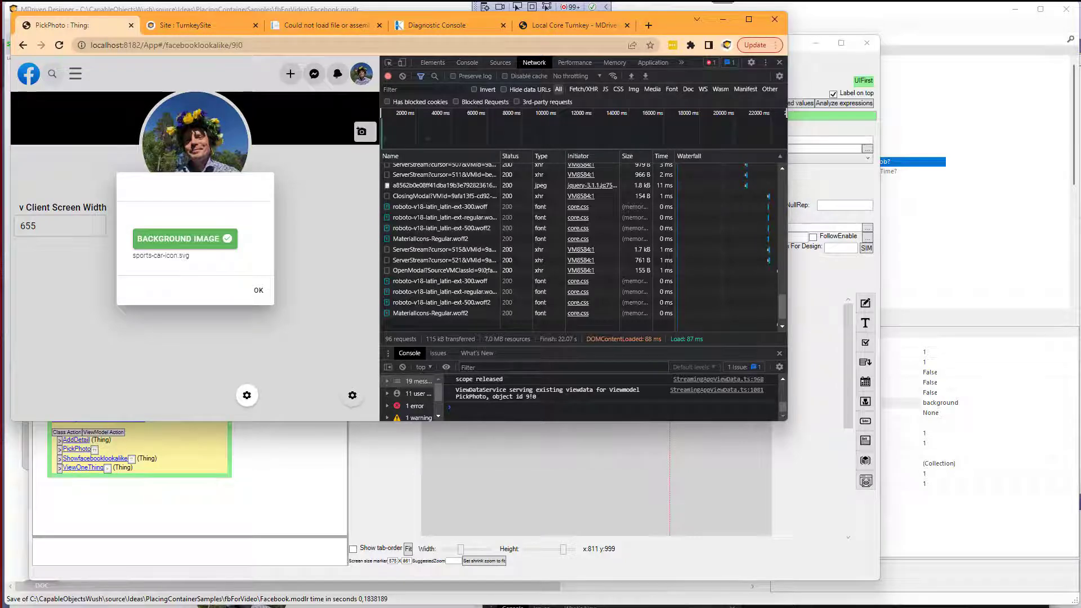
click(184, 239)
click(586, 396)
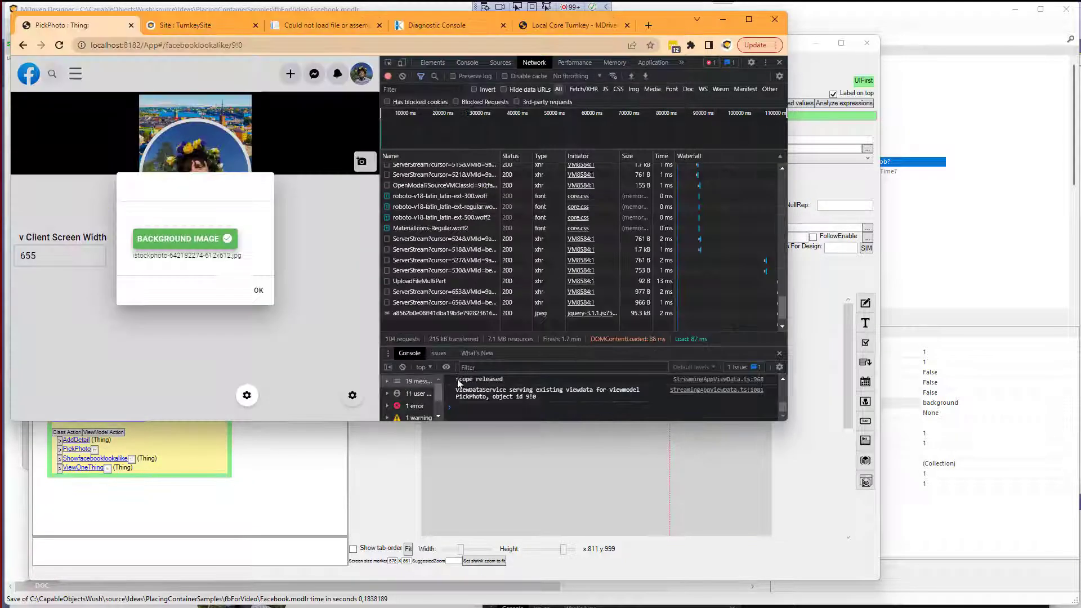
click(259, 296)
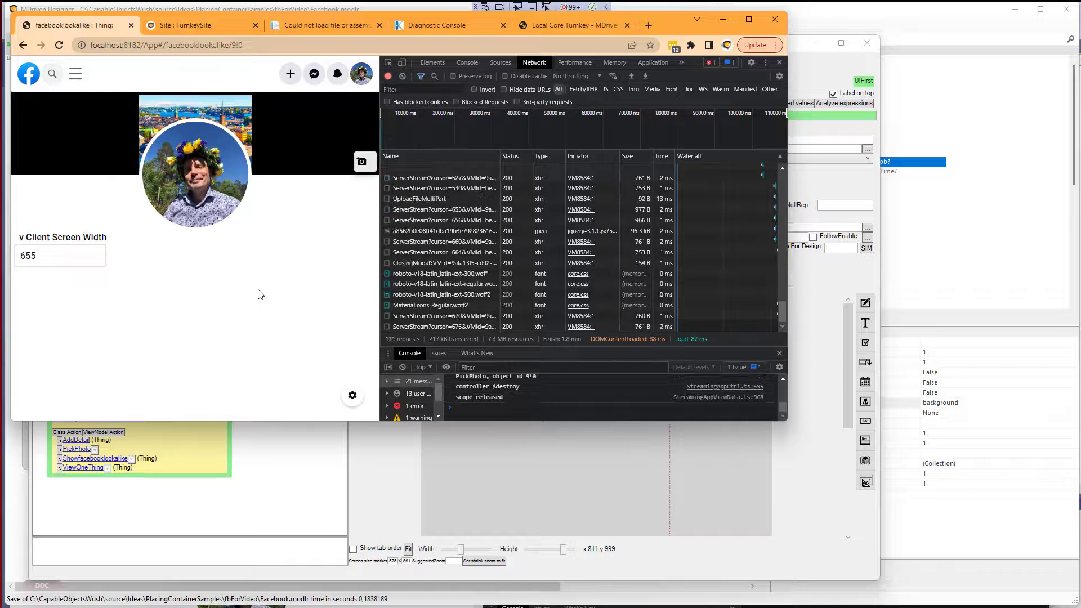
Zoom the browser page to examine the cover image layout at different widths.
scroll(261, 217, up, 4)
scroll(256, 225, down, 2)
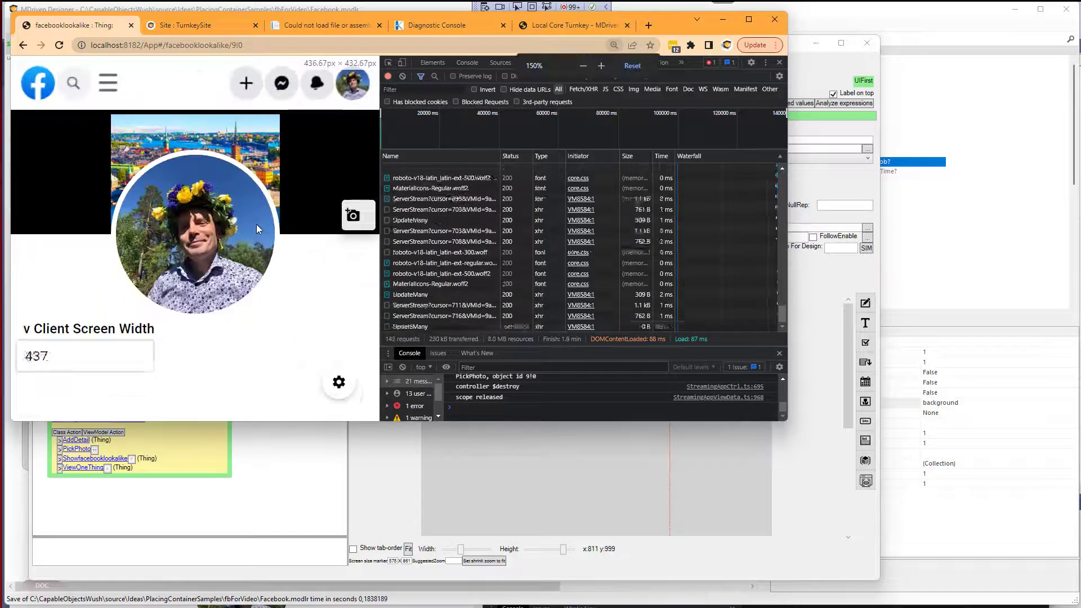
click(337, 186)
key(Escape)
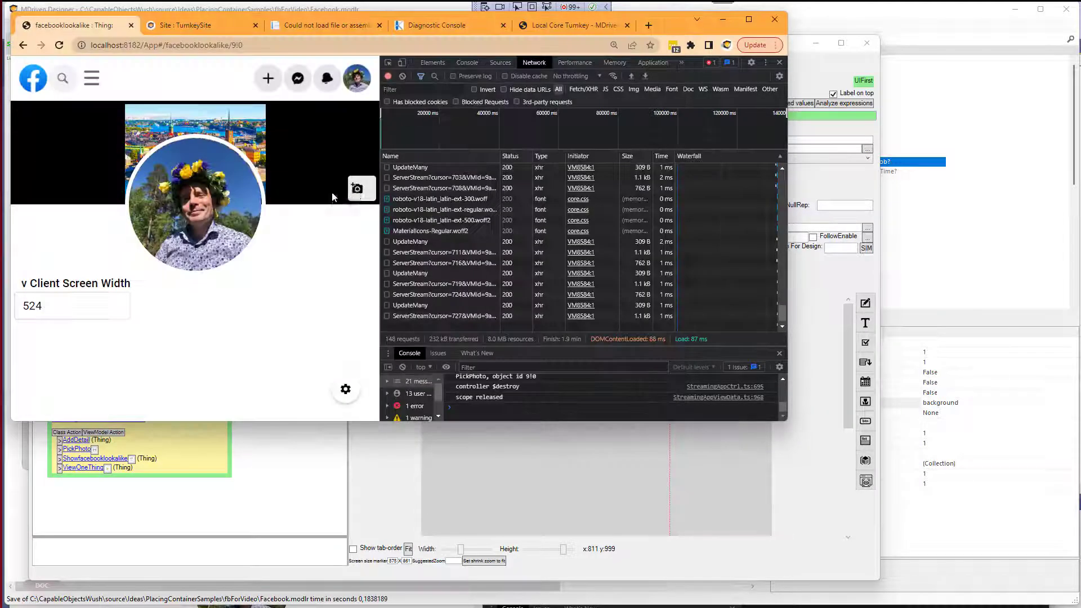
click(356, 189)
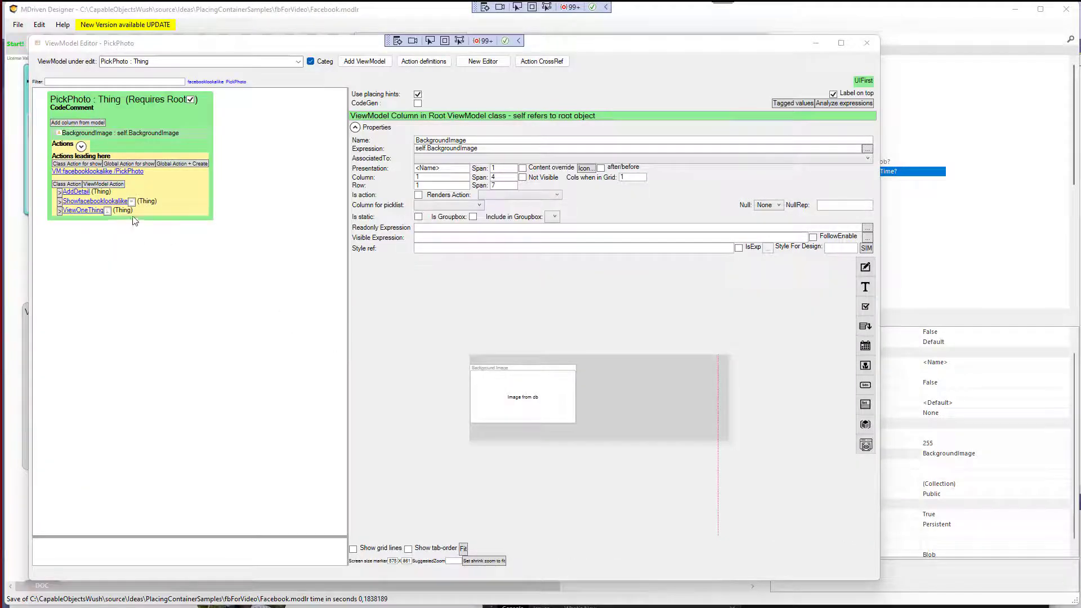
Set the BackgroundImage attribute's BlobType to Image in the model.
key(alt+Tab)
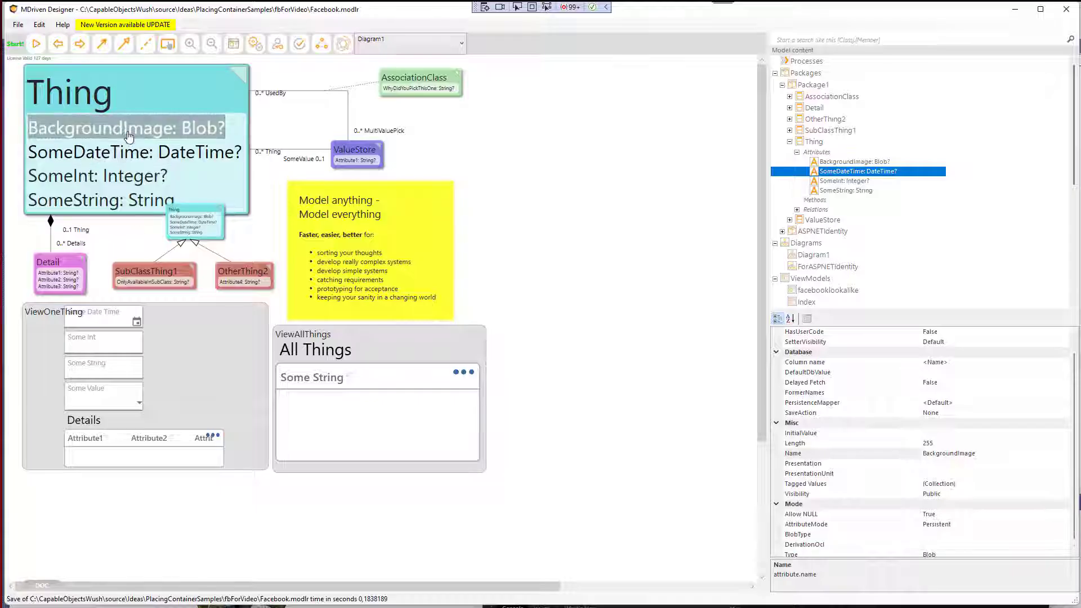
click(1000, 534)
click(1063, 535)
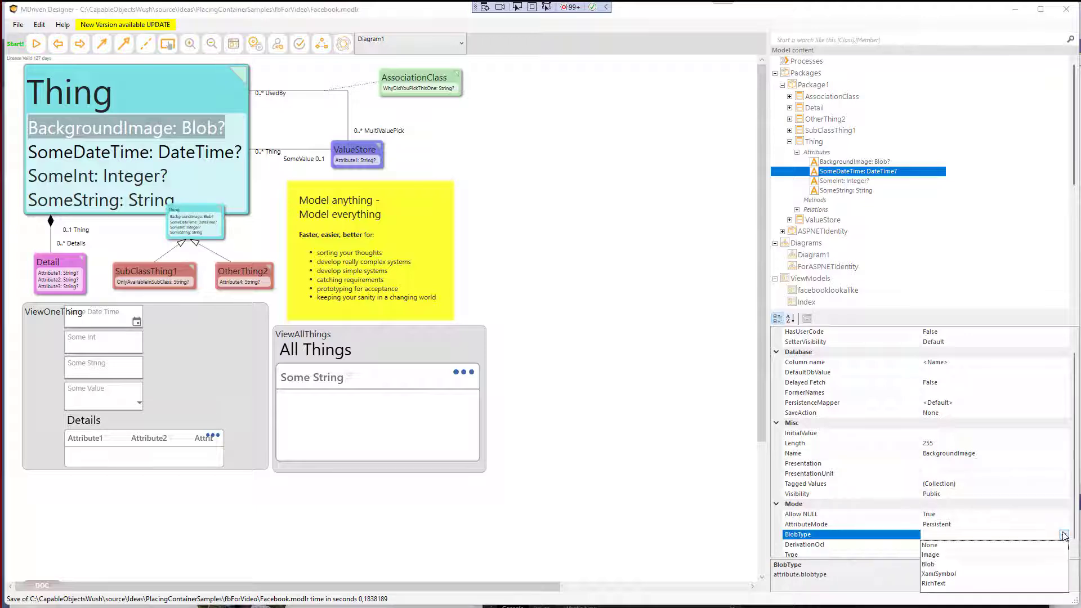
click(936, 557)
click(944, 543)
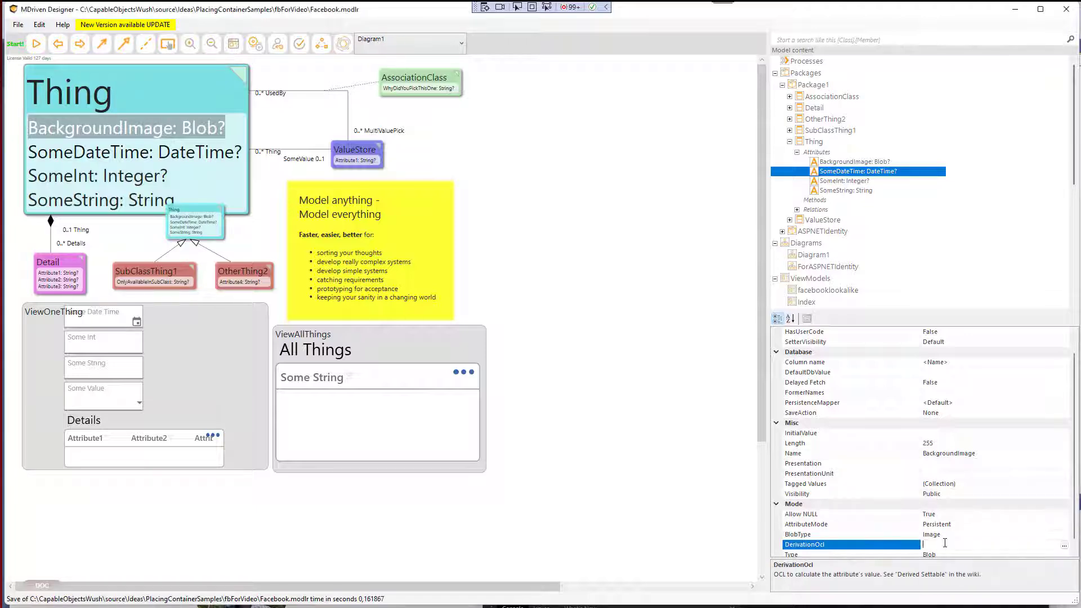
Switch to the browser, reload the Turnkey page and open the cover's change-photo dialog.
key(alt+Tab)
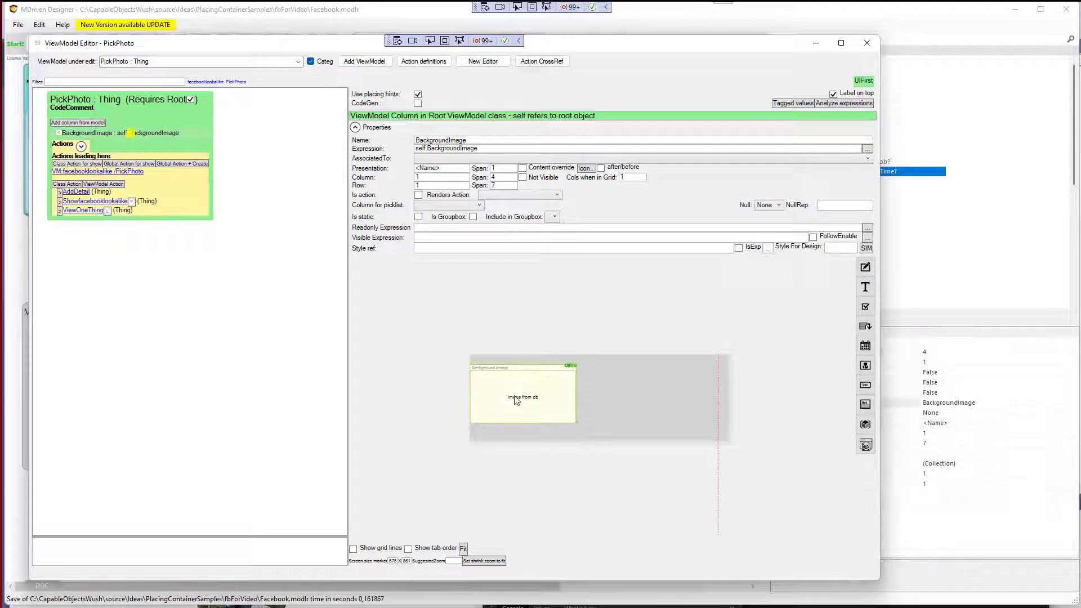
key(alt+Tab)
key(Tab)
key(alt+Tab)
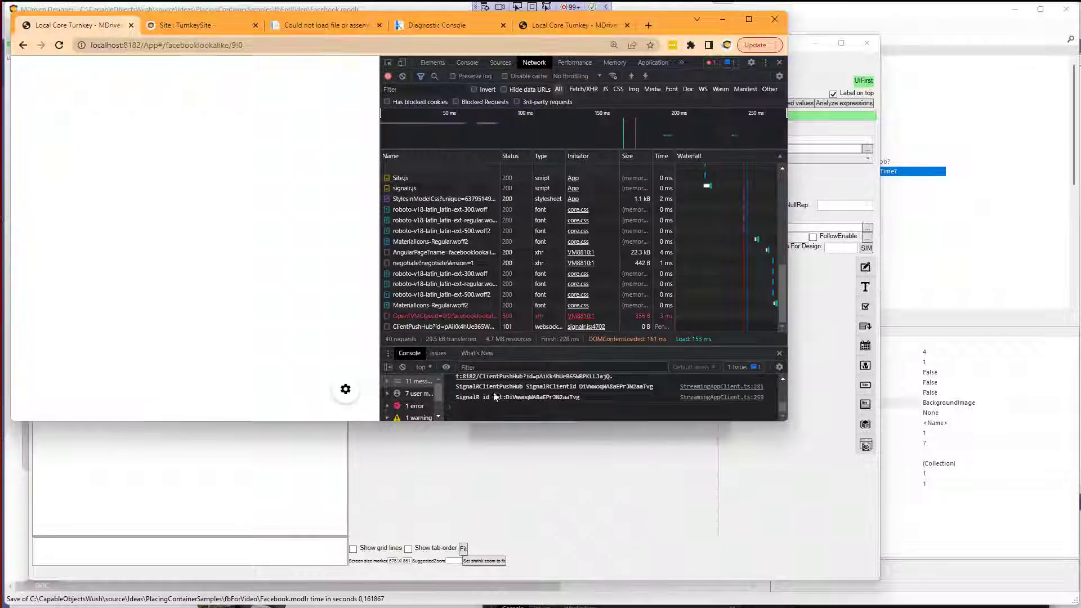
click(61, 46)
click(358, 152)
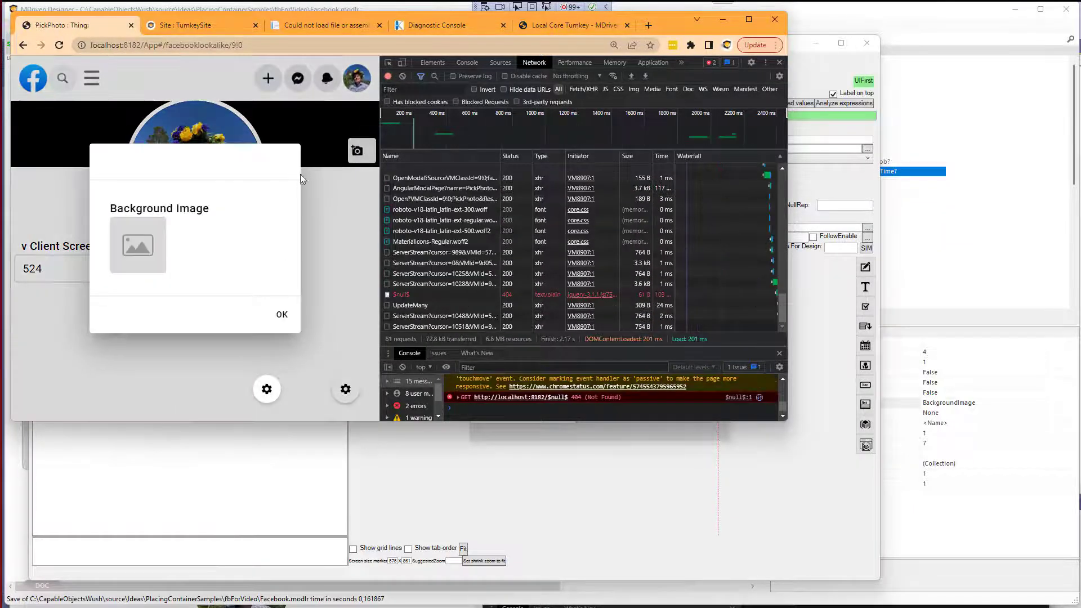
click(140, 251)
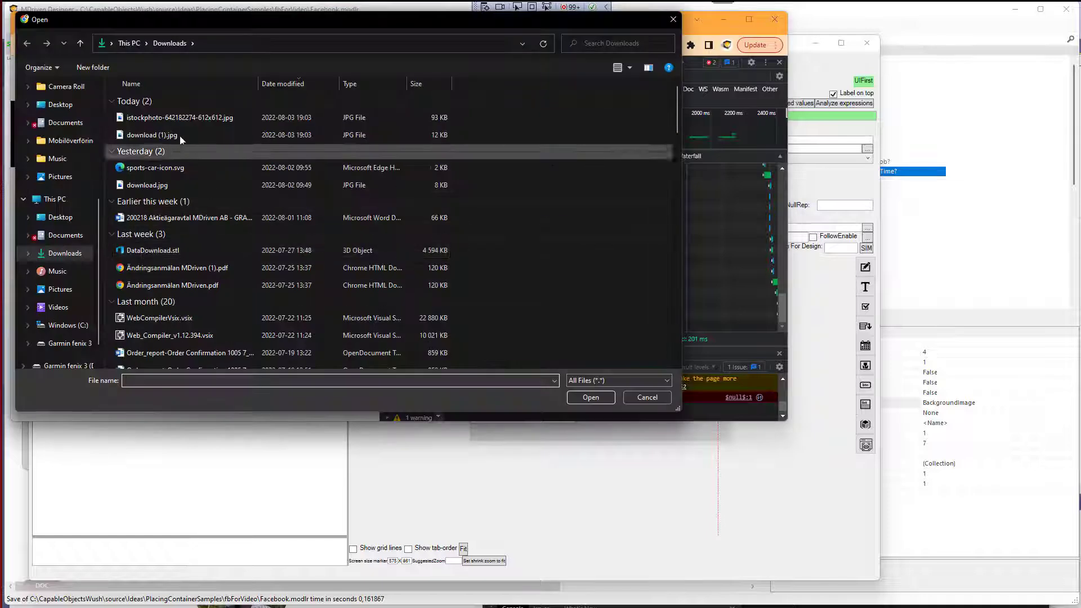
click(179, 117)
click(590, 397)
click(280, 331)
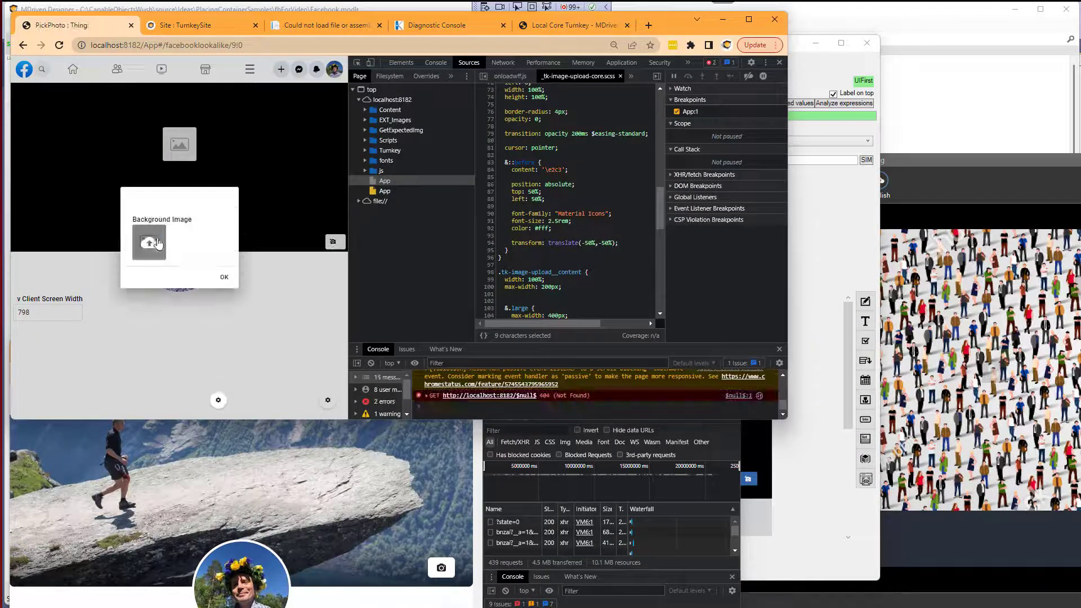
Upload the stock-vector-large-group-of-people image as the background image and confirm.
click(149, 241)
double_click(169, 135)
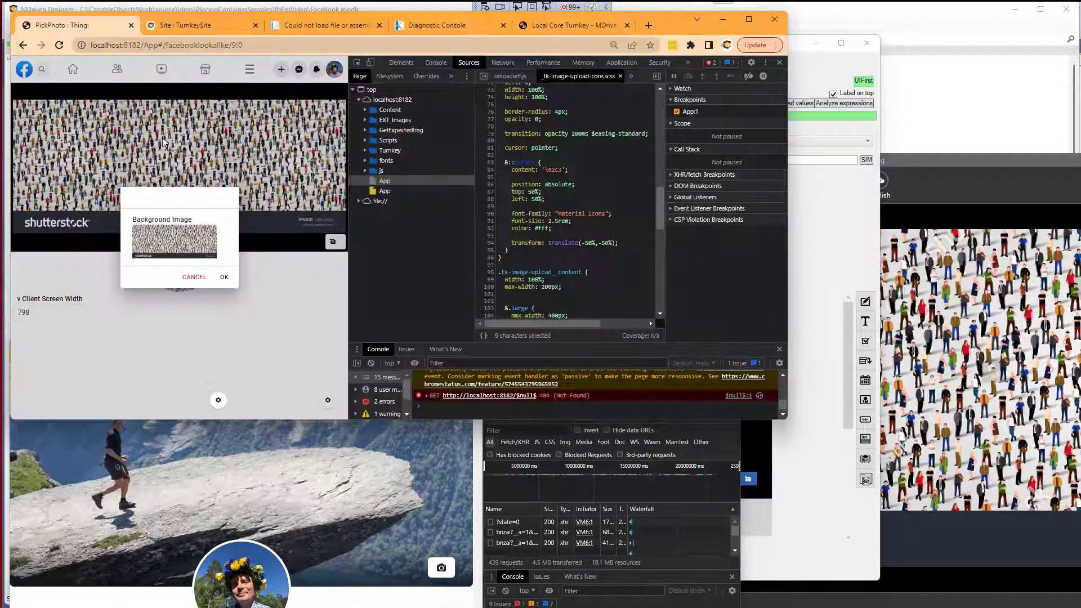
click(228, 276)
click(339, 243)
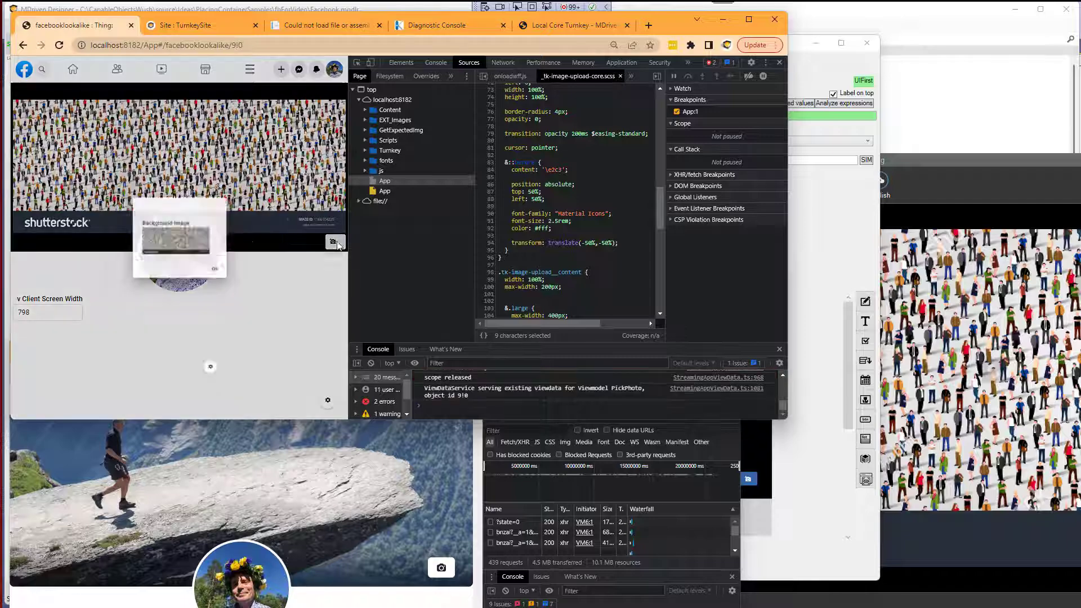
click(179, 243)
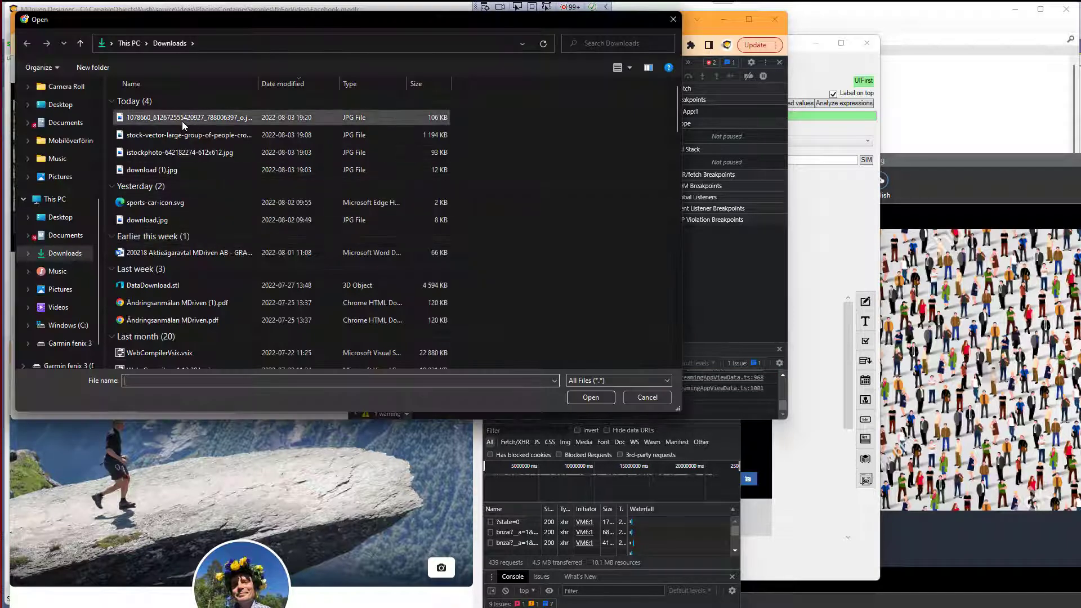
double_click(181, 121)
click(225, 285)
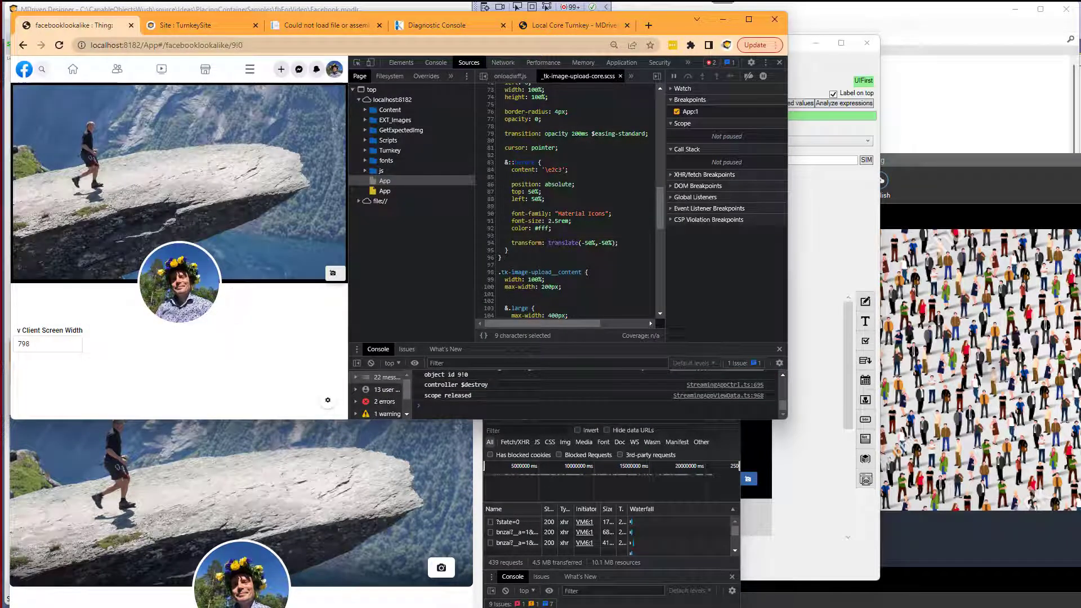